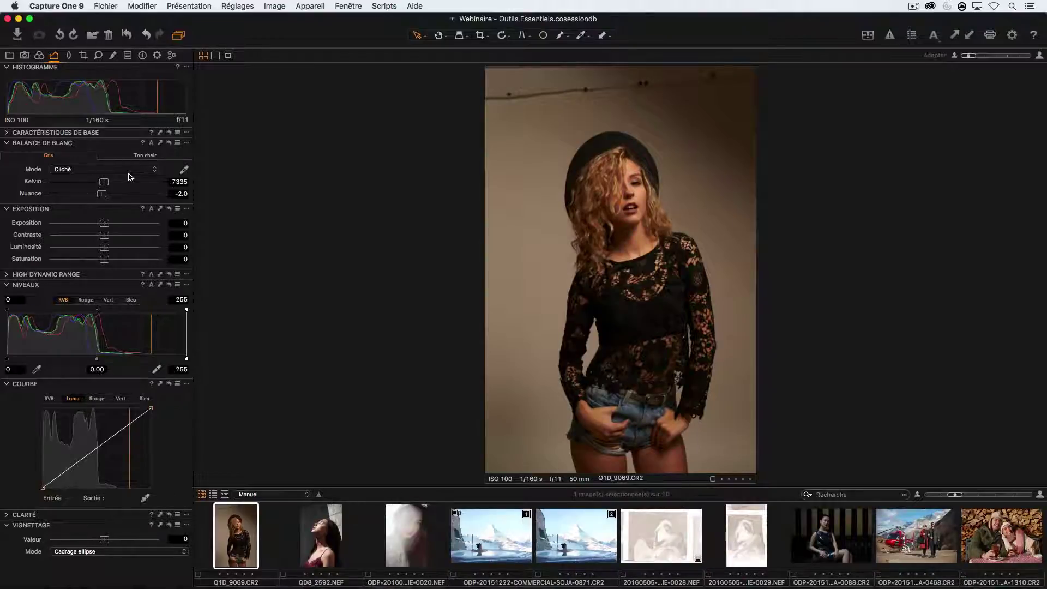
# Step: Expand the Caractéristiques de base tool and look over the list of tools that can be added to the panel
pyautogui.click(7, 132)
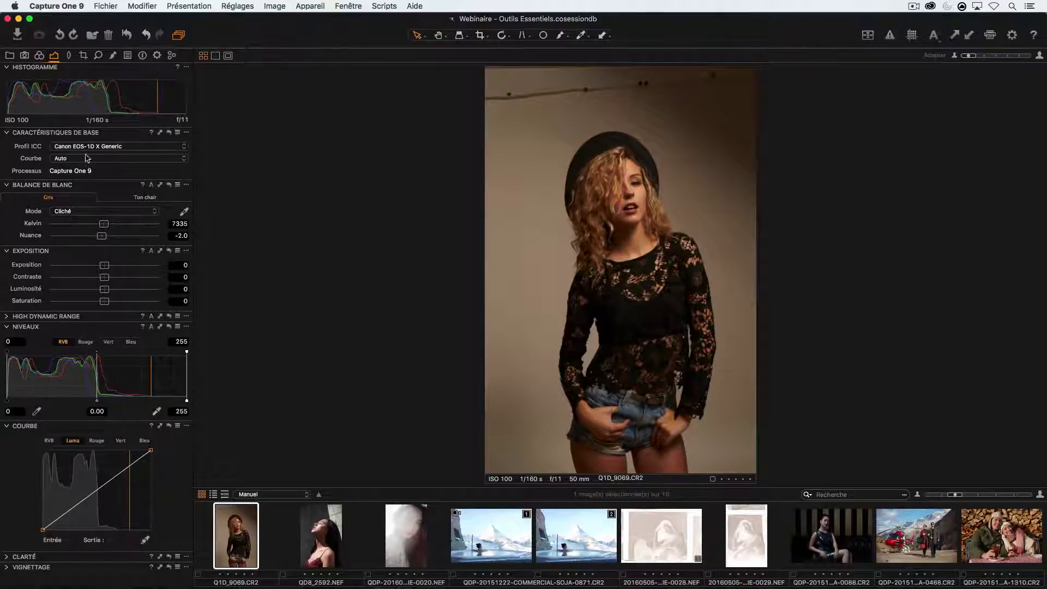
pyautogui.rightClick(114, 133)
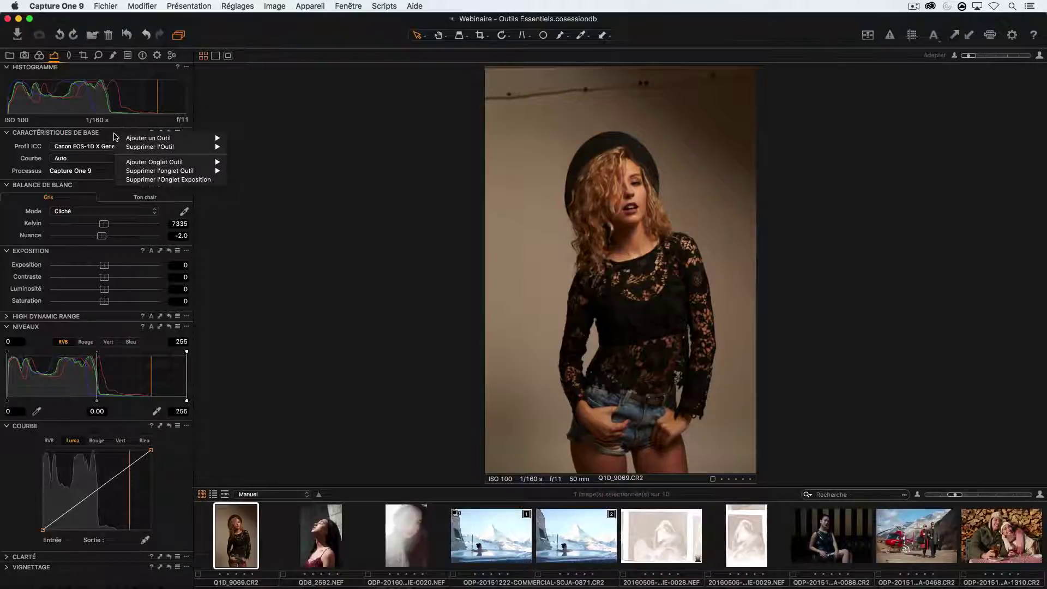
pyautogui.moveTo(132, 139)
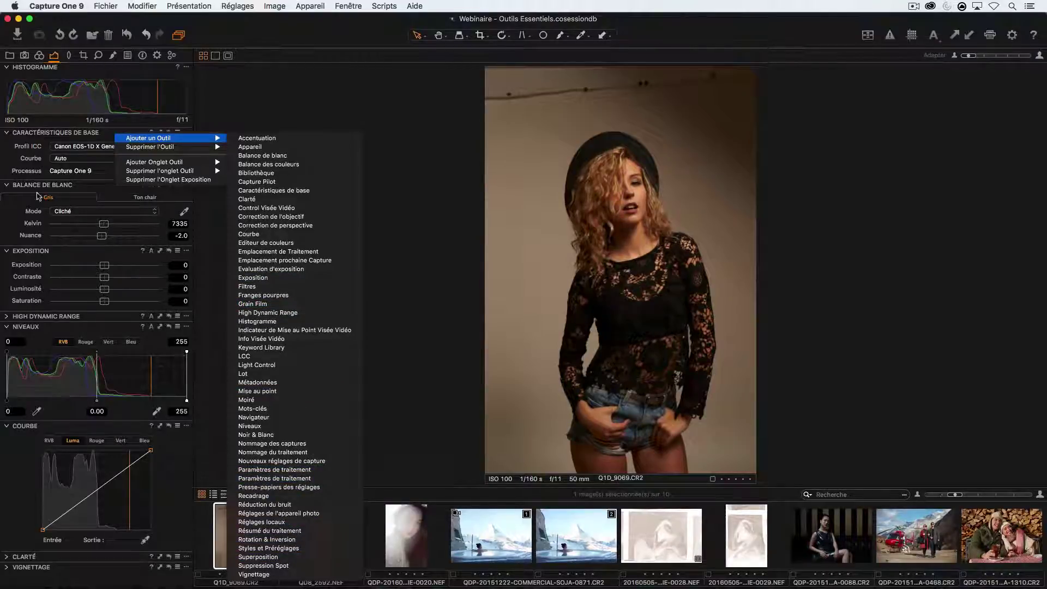
pyautogui.click(34, 146)
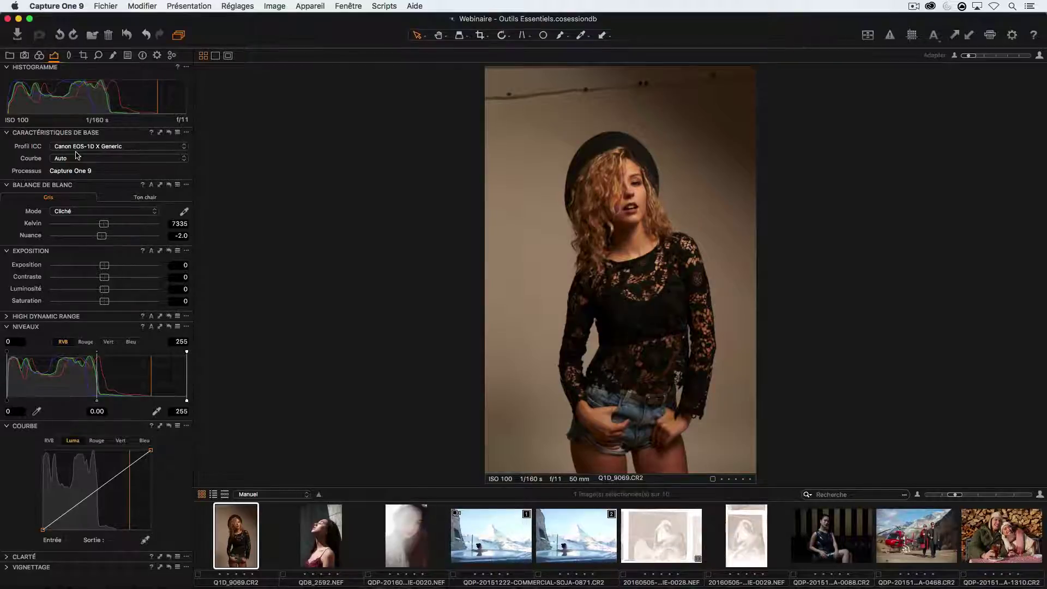
# Step: Browse the Nikon ICC profiles, try the B&W Panchromatic effect on the photo, and return to the Canon EOS-1D X Generic profile
pyautogui.click(80, 148)
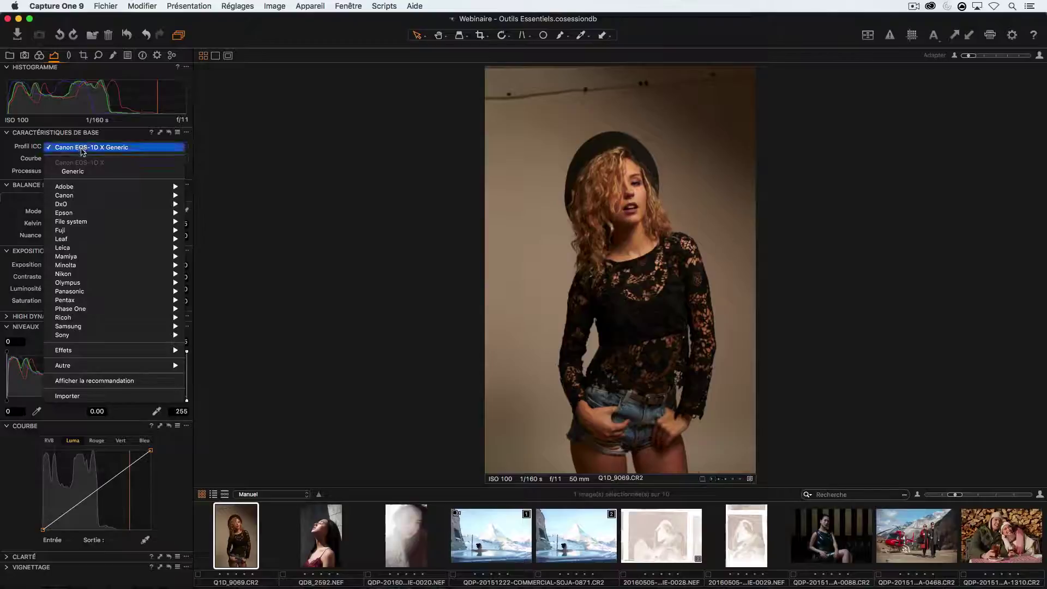
pyautogui.moveTo(122, 276)
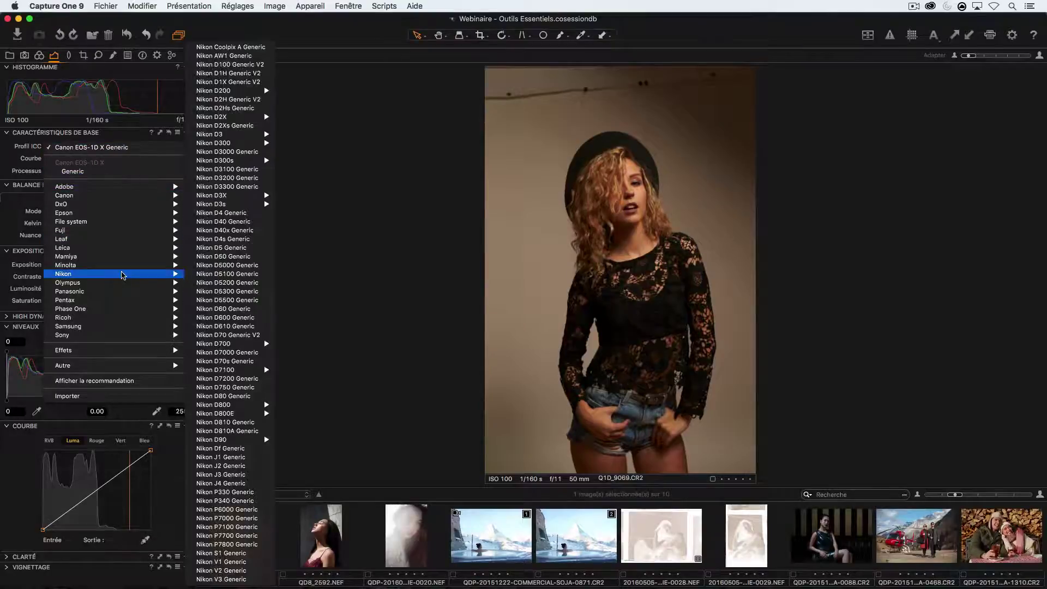
pyautogui.moveTo(261, 417)
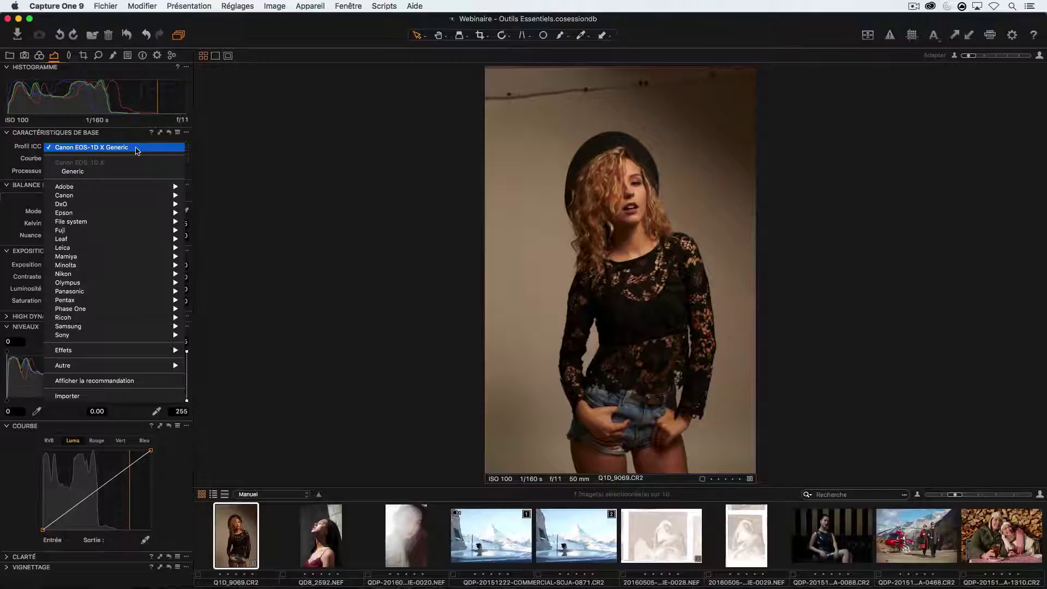
pyautogui.moveTo(120, 349)
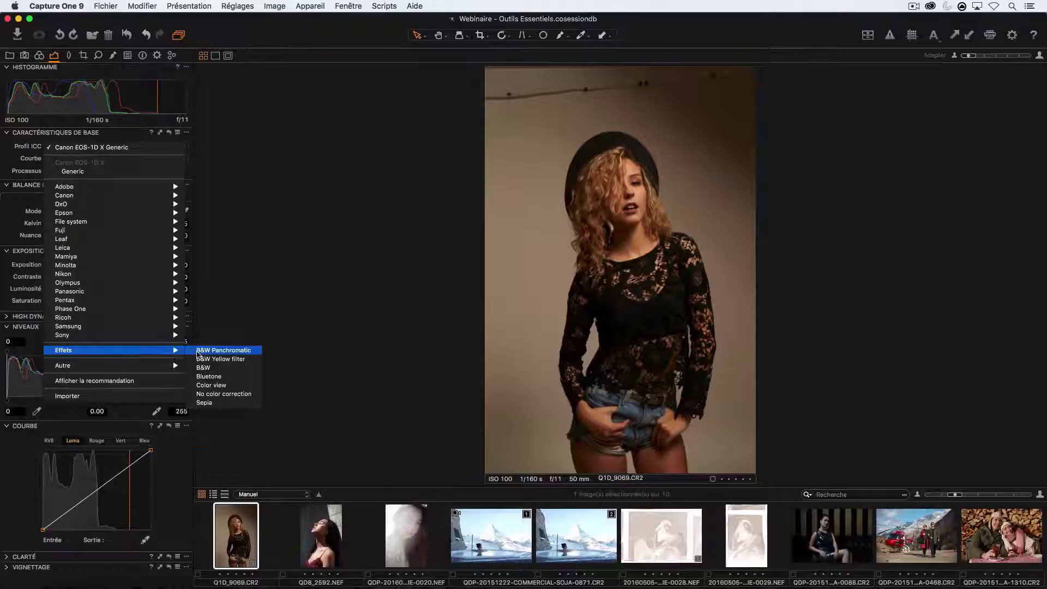
pyautogui.click(198, 354)
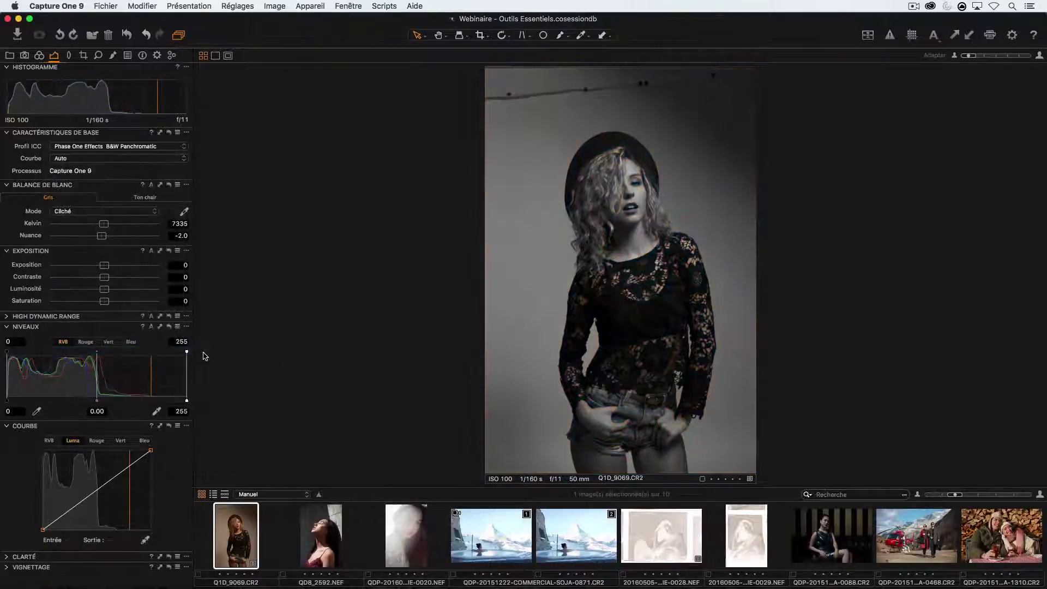
pyautogui.click(119, 149)
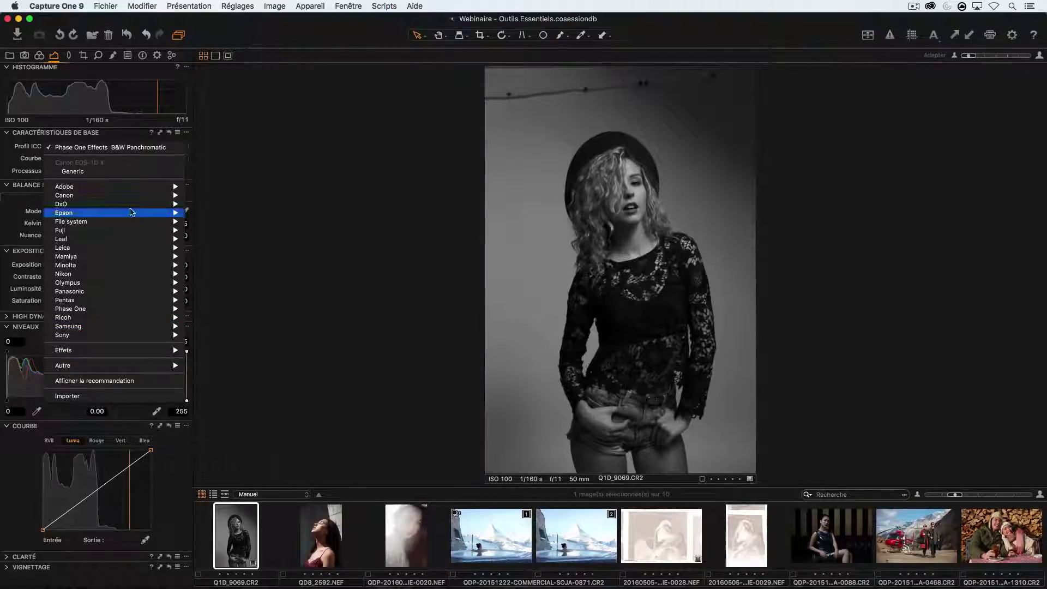
pyautogui.click(108, 173)
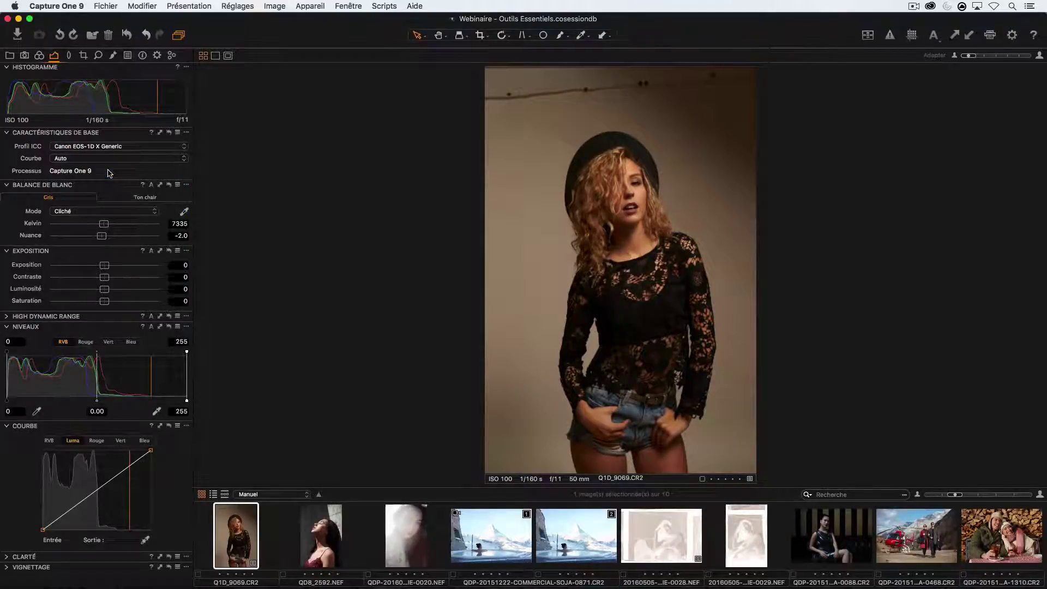
# Step: Compare the Film Standard, Linear Response, Film Extra Shadow and Film High Contrast curves on the photo, ending back on Auto
pyautogui.click(77, 159)
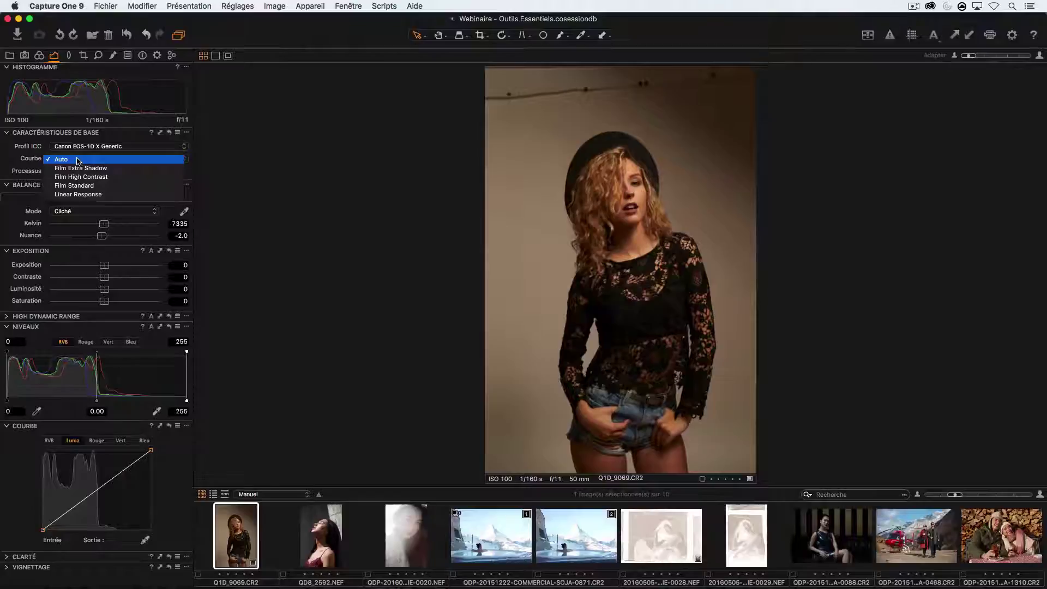
pyautogui.click(89, 188)
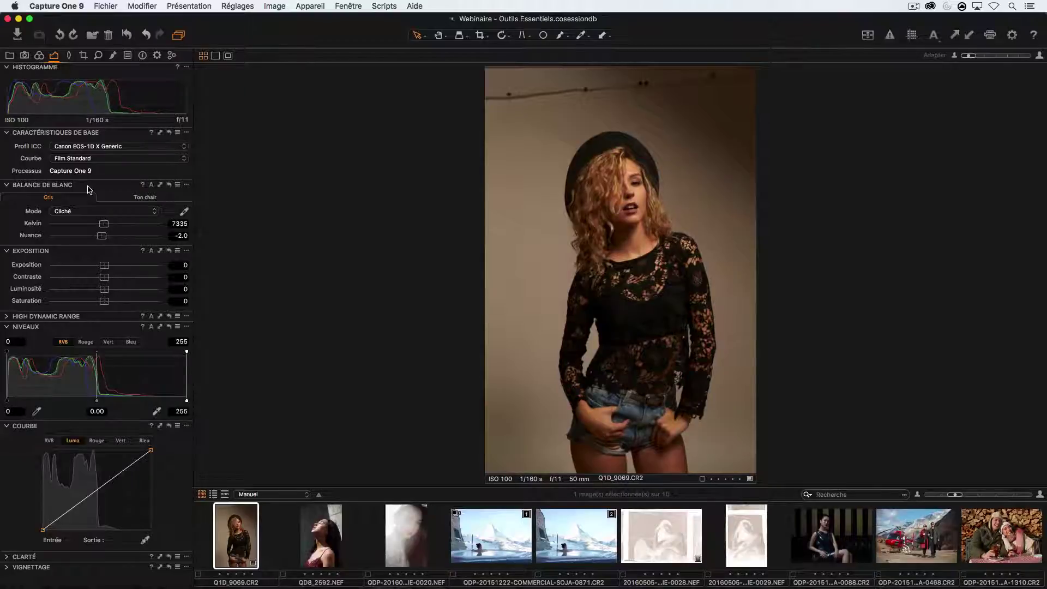
pyautogui.click(109, 159)
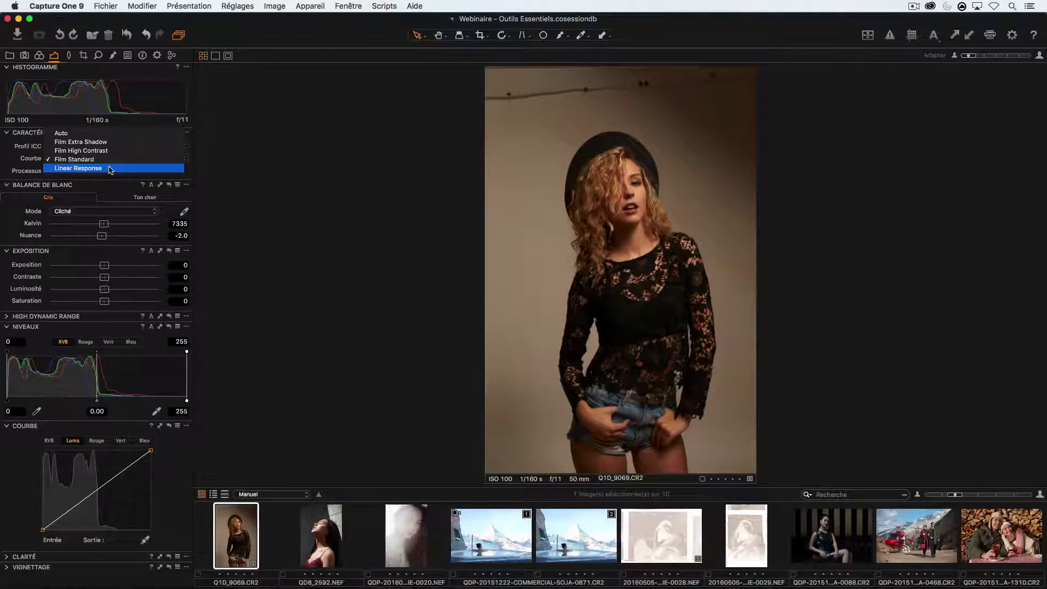
pyautogui.click(111, 168)
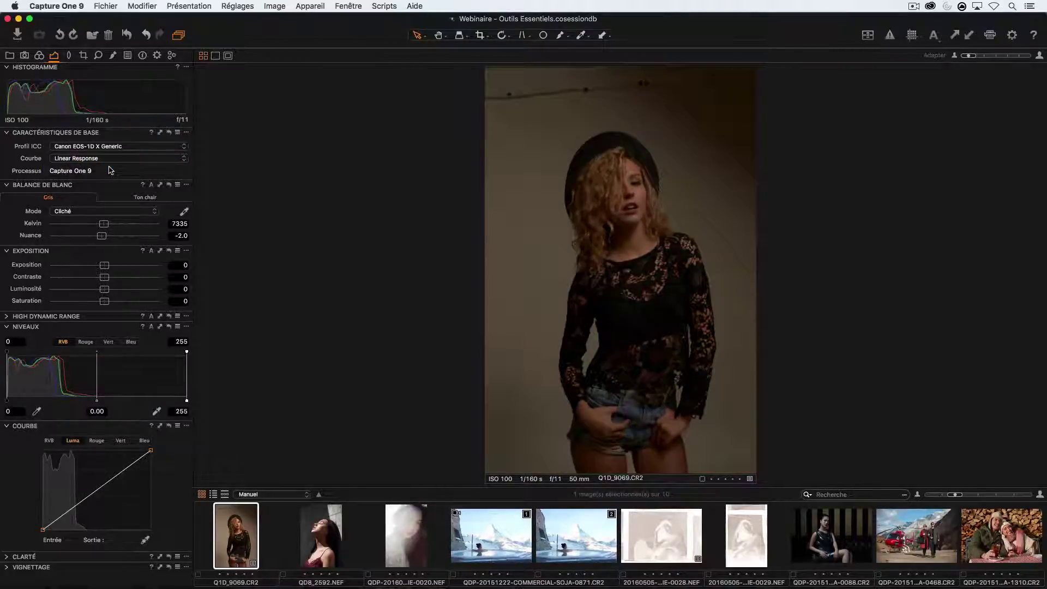
pyautogui.click(99, 159)
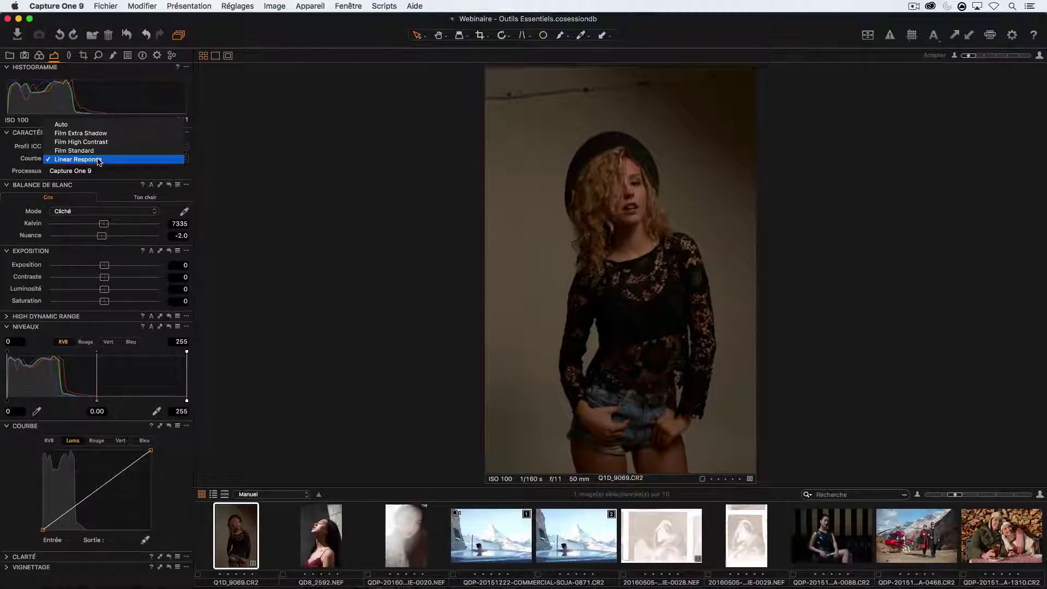
pyautogui.click(112, 136)
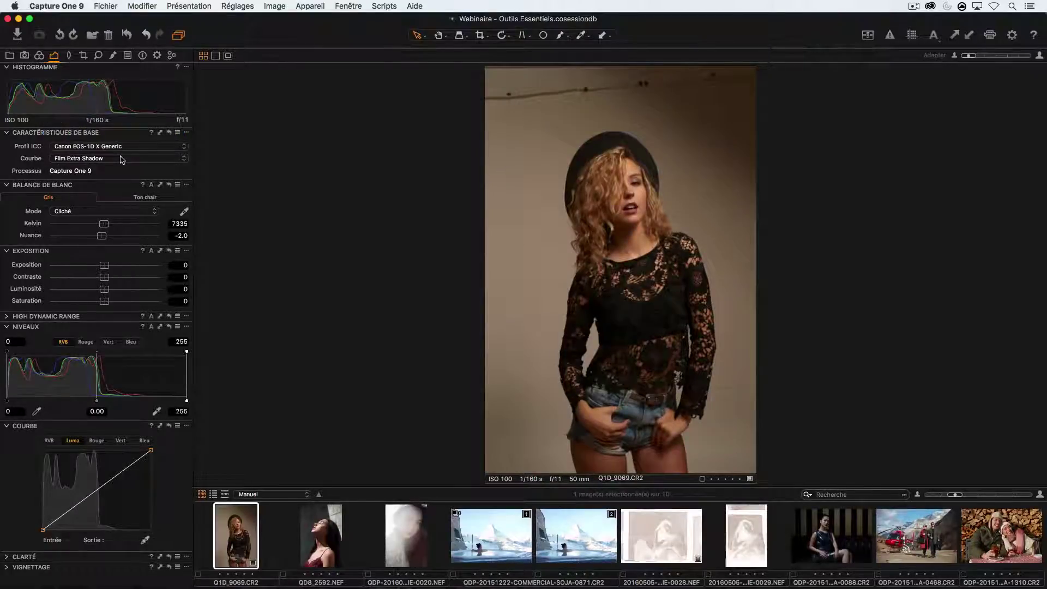
pyautogui.click(122, 160)
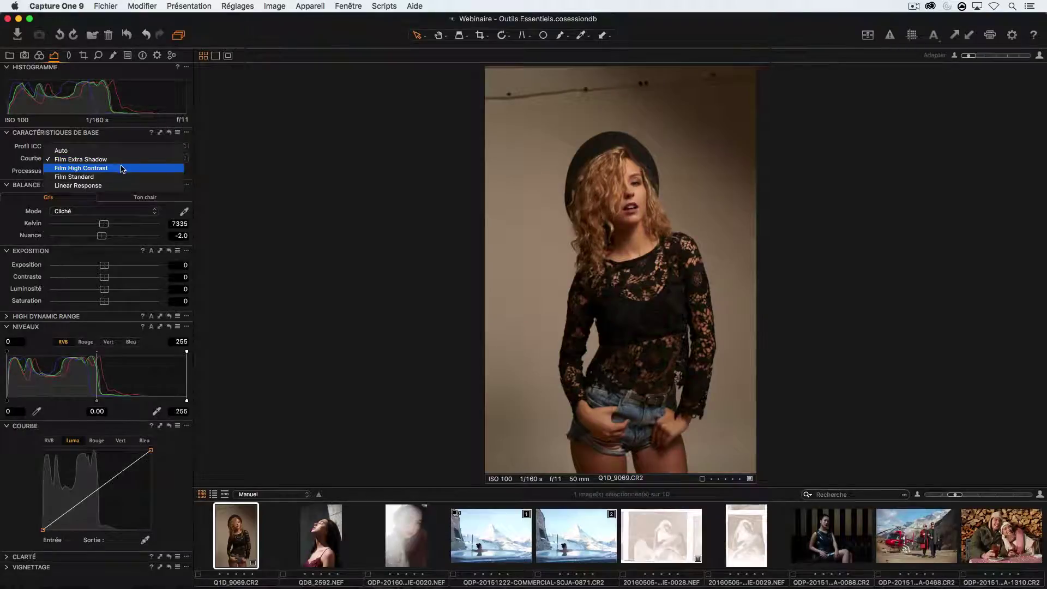
pyautogui.click(122, 168)
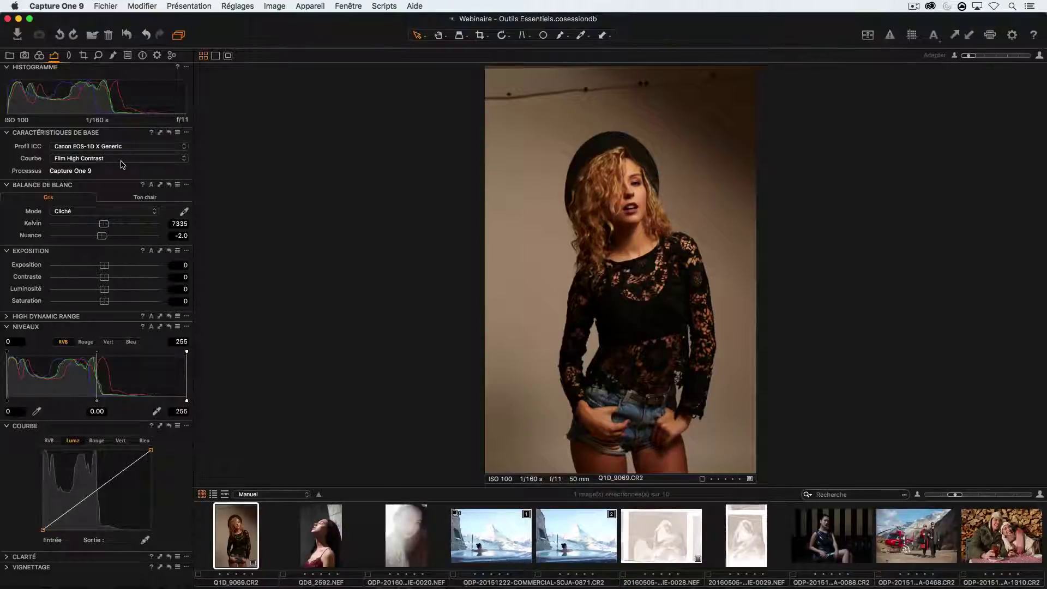
pyautogui.click(121, 159)
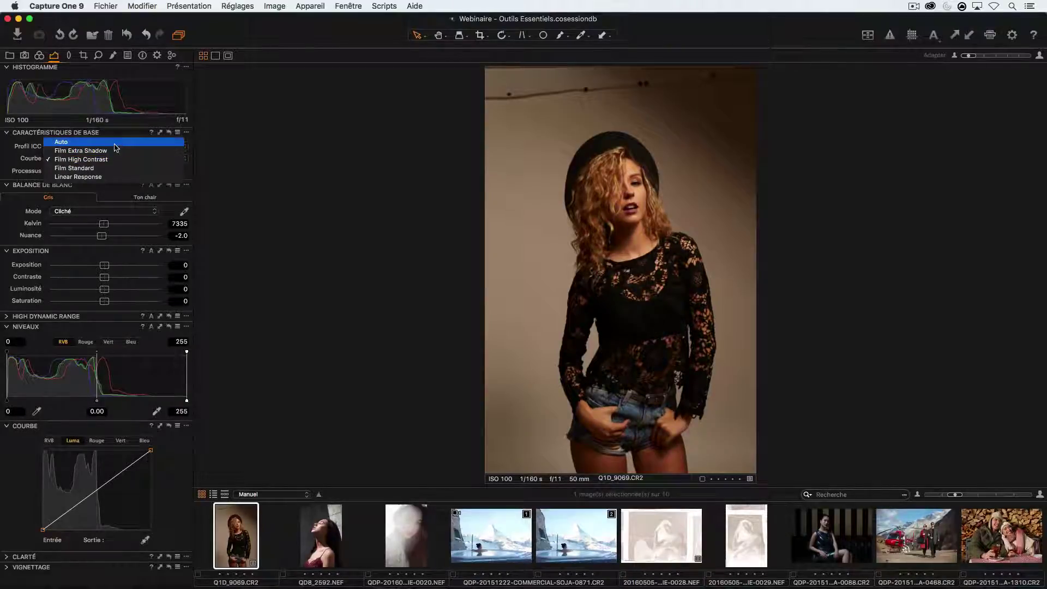
pyautogui.click(116, 144)
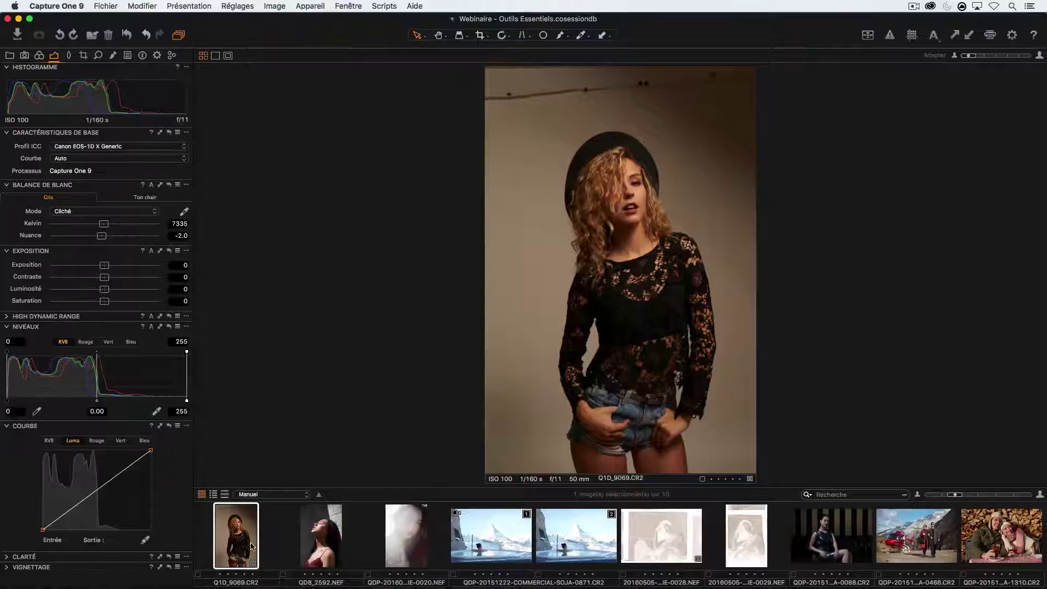
# Step: Apply the Portrait curve to the photo QD8_2592.NEF
pyautogui.click(333, 541)
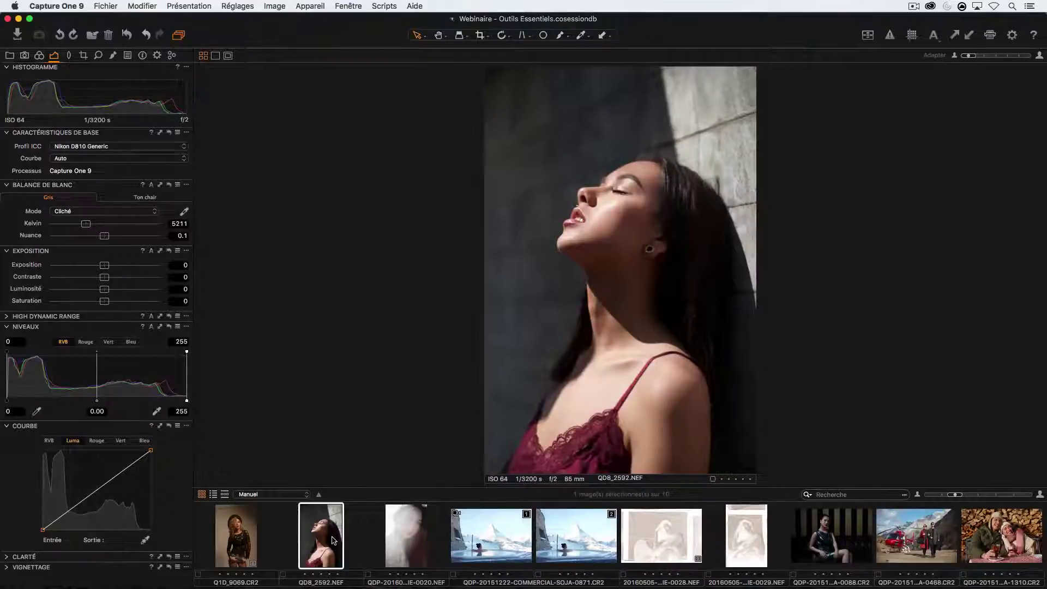
pyautogui.click(106, 159)
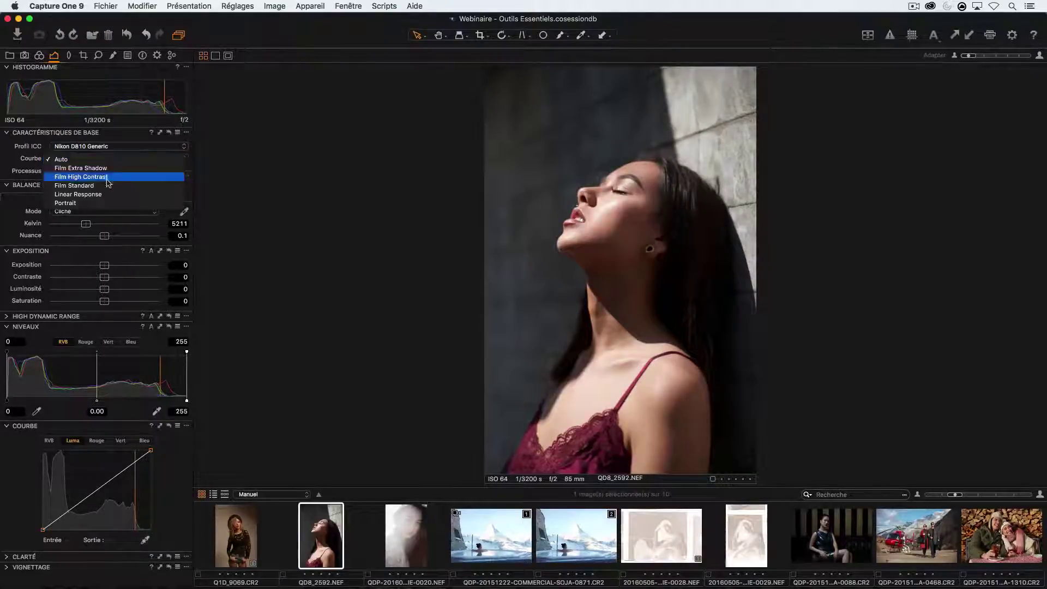
pyautogui.click(108, 203)
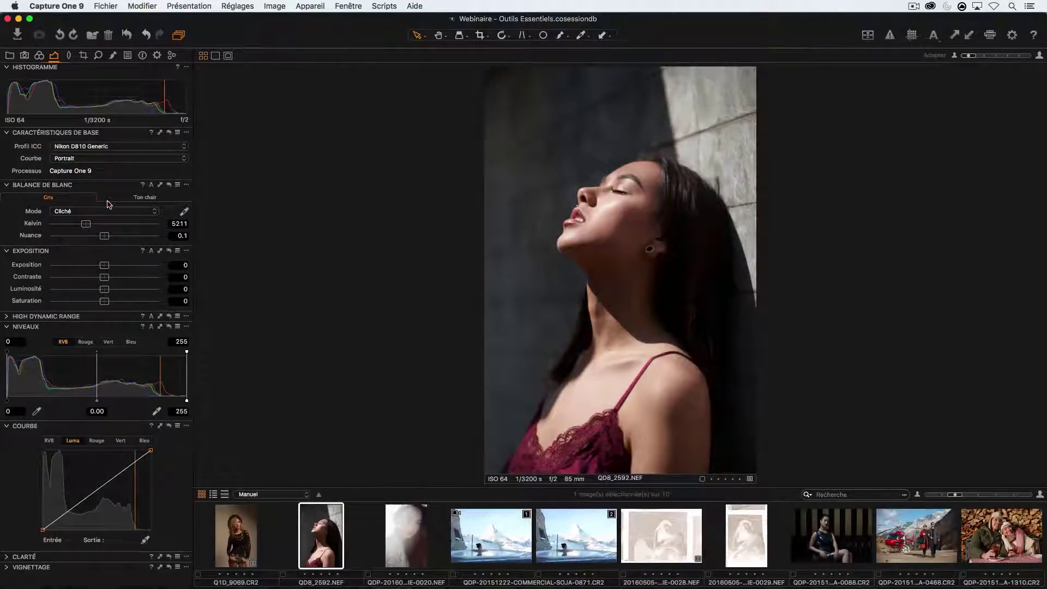
pyautogui.click(100, 159)
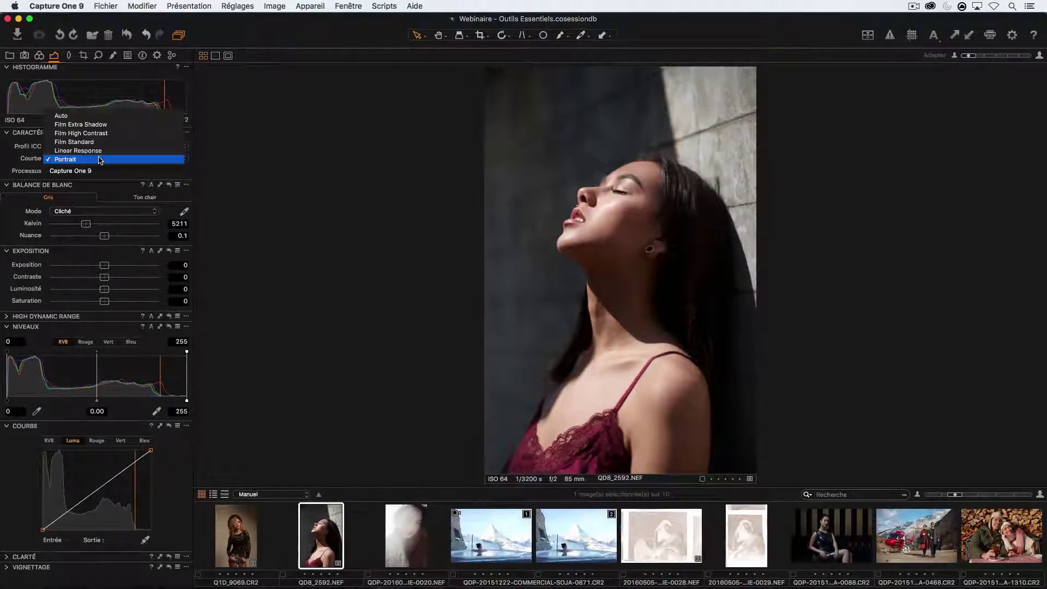
pyautogui.click(20, 174)
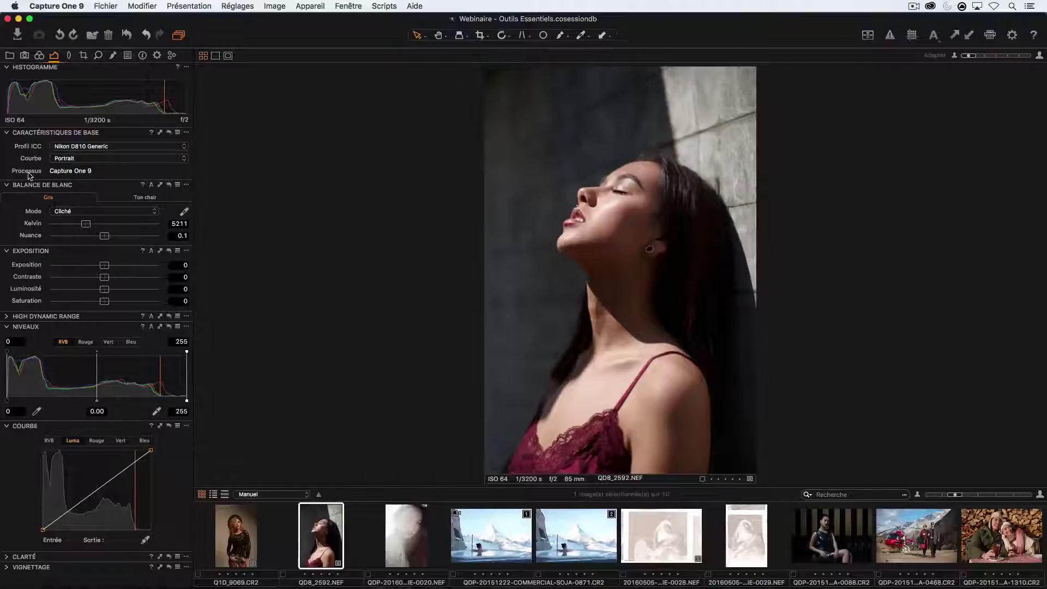
# Step: Collapse Caractéristiques de base and expand High Dynamic Range, with Q1D_9069.CR2 as the selected photo
pyautogui.click(7, 136)
pyautogui.click(6, 274)
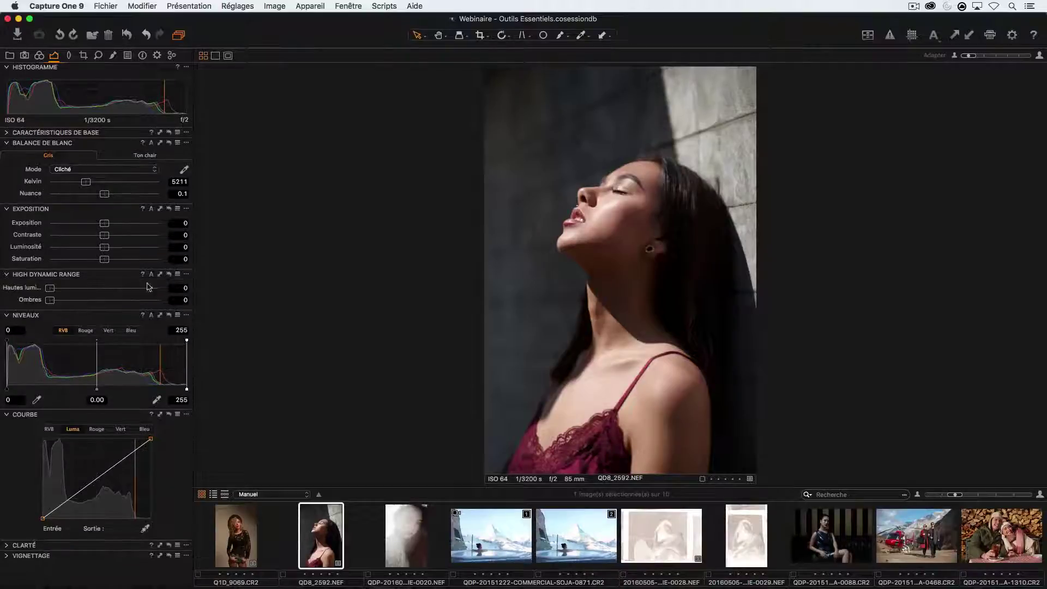
pyautogui.click(237, 534)
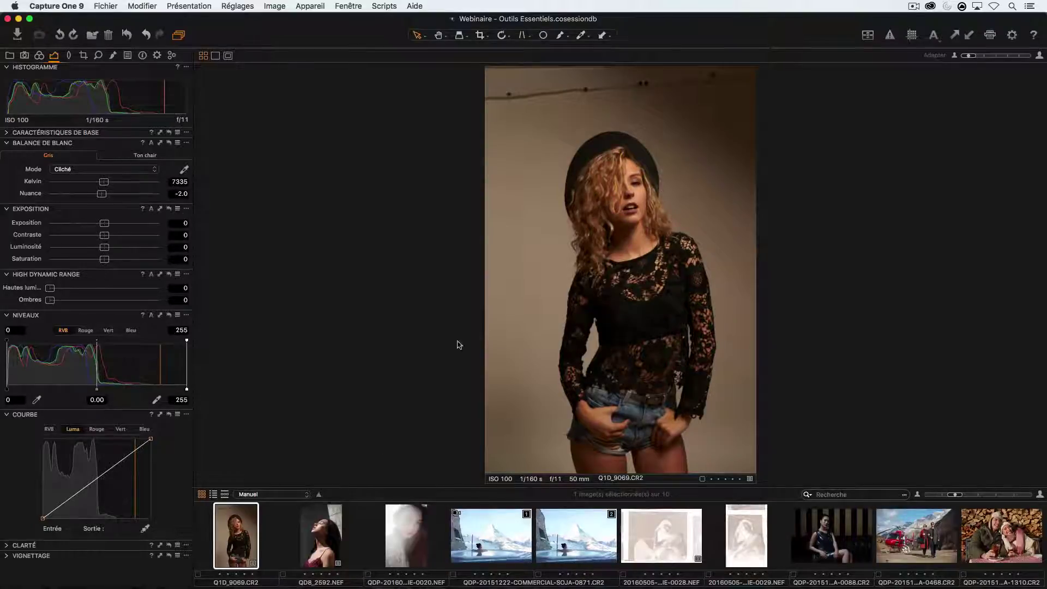
# Step: Try the Tungstène and Fluorescent(E) white balance modes on the photo, and reset the white balance
pyautogui.click(132, 171)
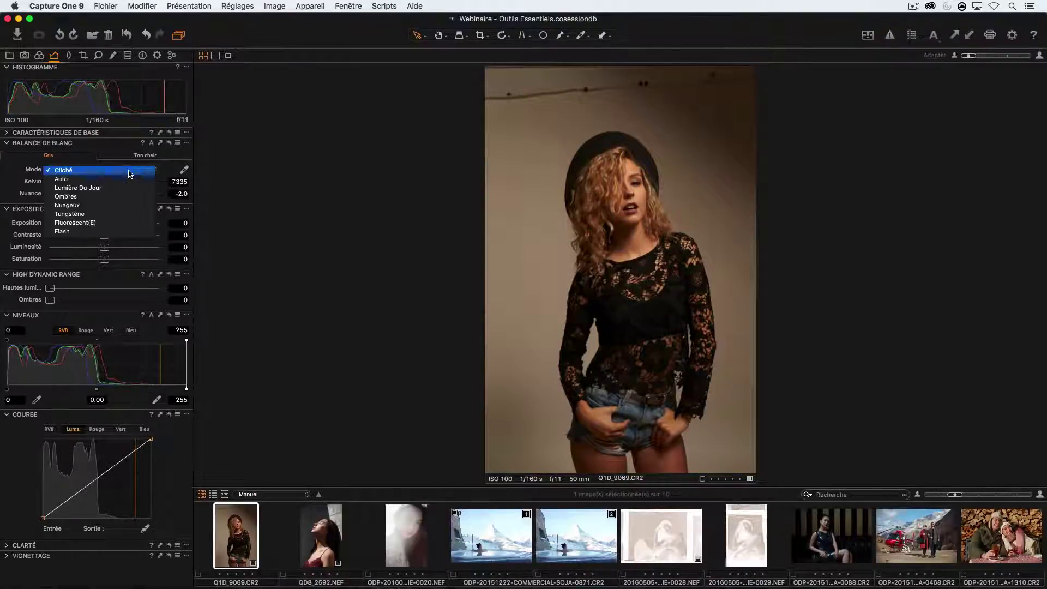
pyautogui.click(126, 214)
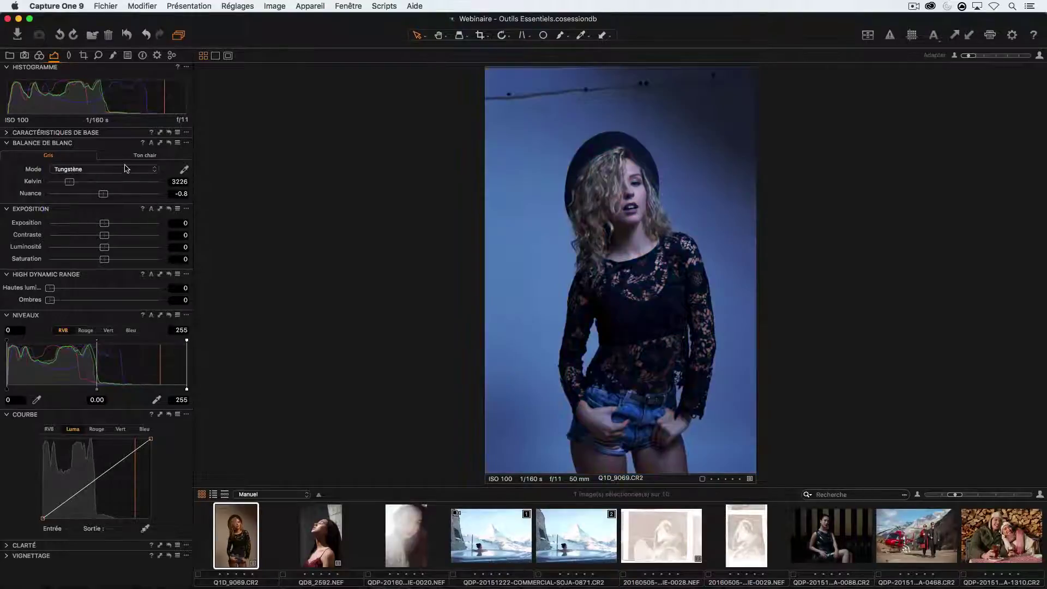
pyautogui.click(126, 168)
pyautogui.click(123, 179)
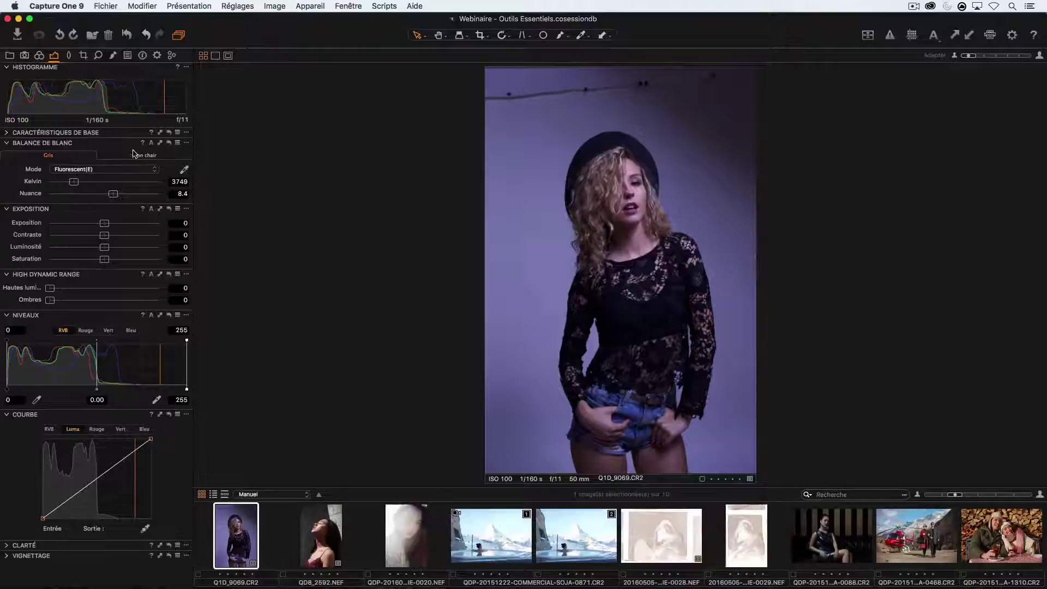
pyautogui.click(169, 143)
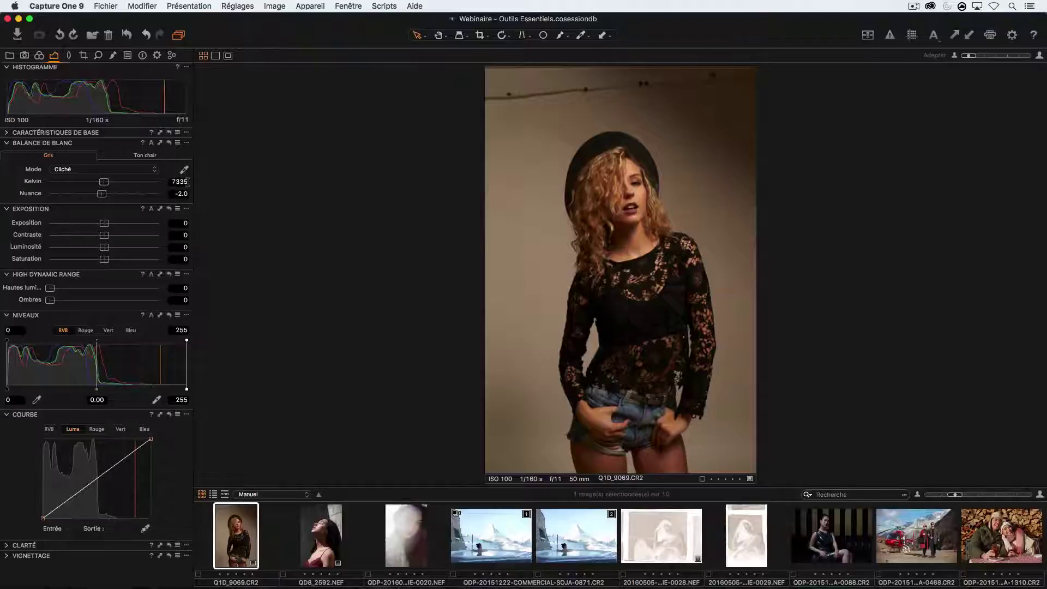
# Step: Try the Lumière Du Jour white balance mode on the photo, and set the mode to Auto
pyautogui.click(131, 174)
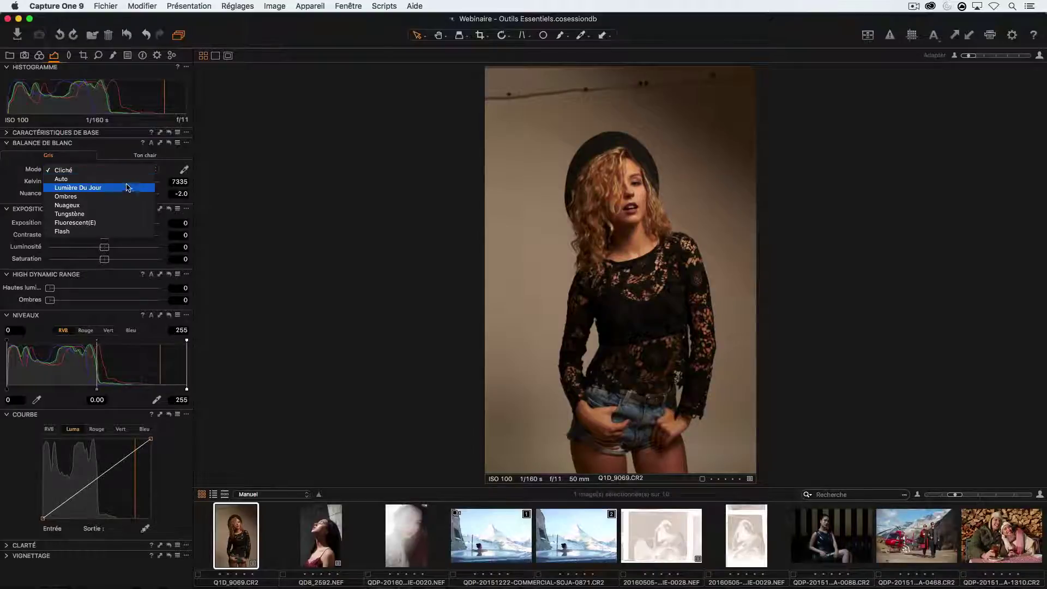
pyautogui.click(128, 188)
pyautogui.click(123, 169)
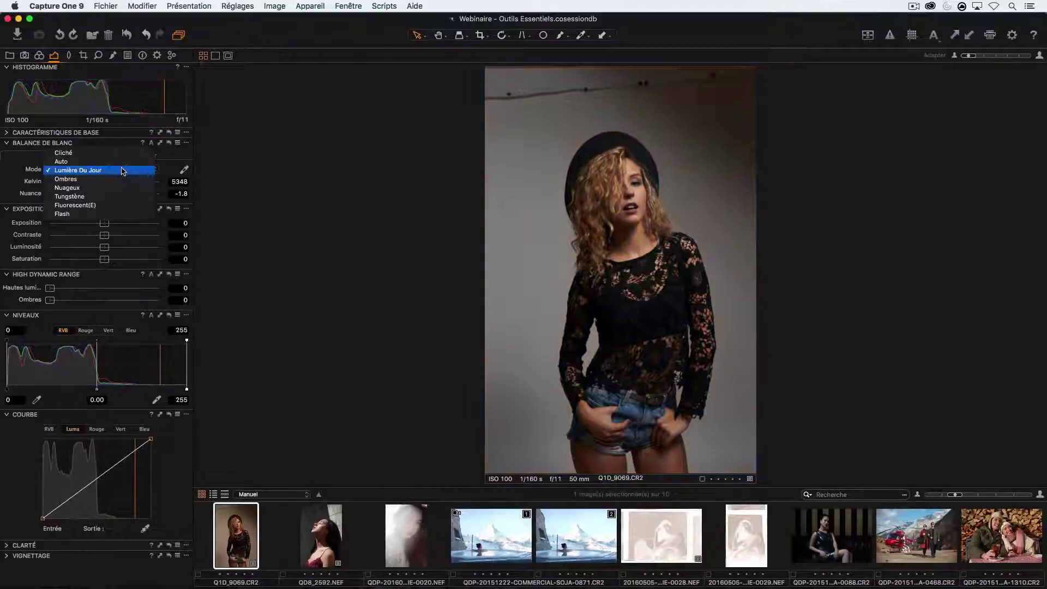
pyautogui.click(119, 163)
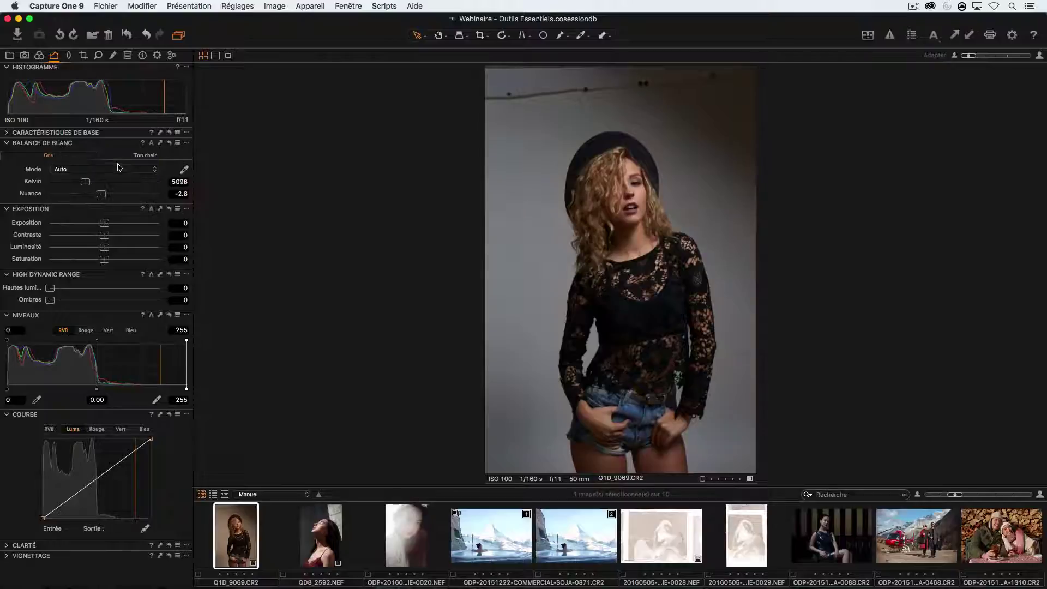
# Step: Auto-adjust the white balance of the selected photo Q1D_9069.CR2
pyautogui.click(62, 170)
pyautogui.click(62, 172)
pyautogui.click(151, 144)
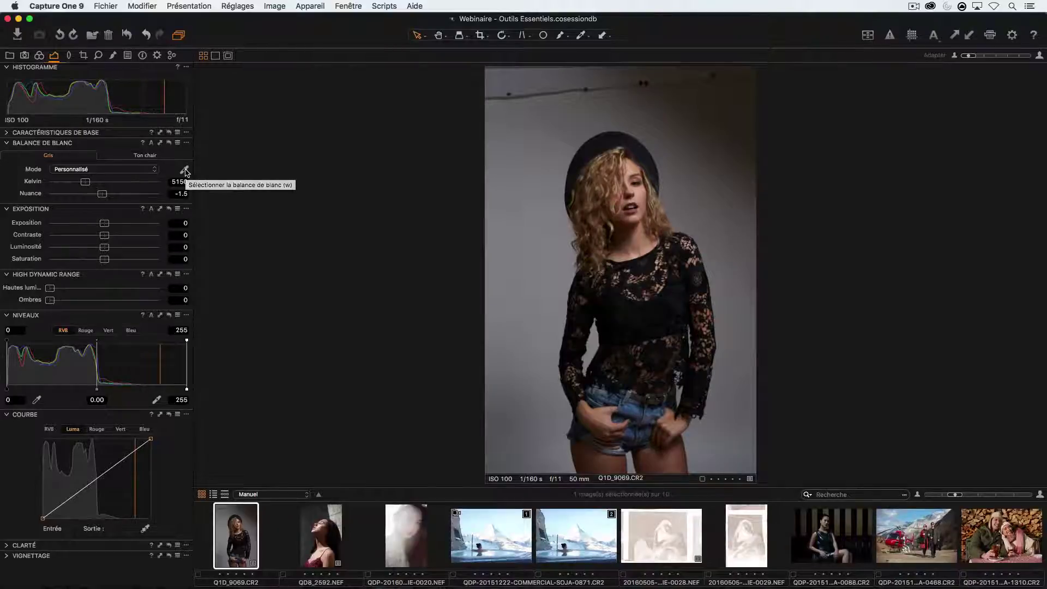
# Step: Try the white balance picker on the grey backdrop beside the woman's hair, and return to the selection cursor
pyautogui.click(185, 171)
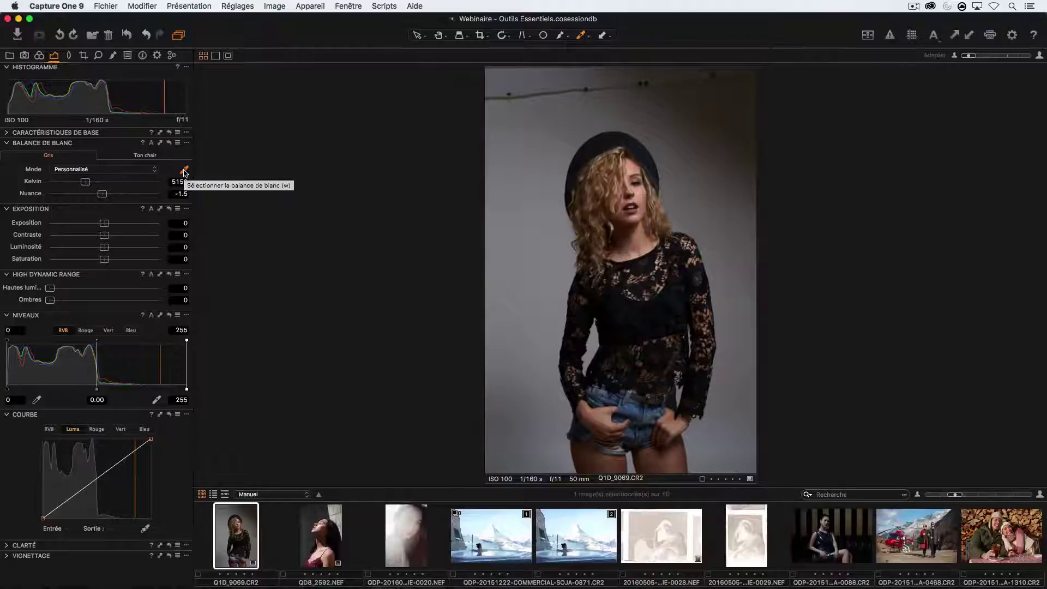
pyautogui.click(184, 172)
pyautogui.click(553, 236)
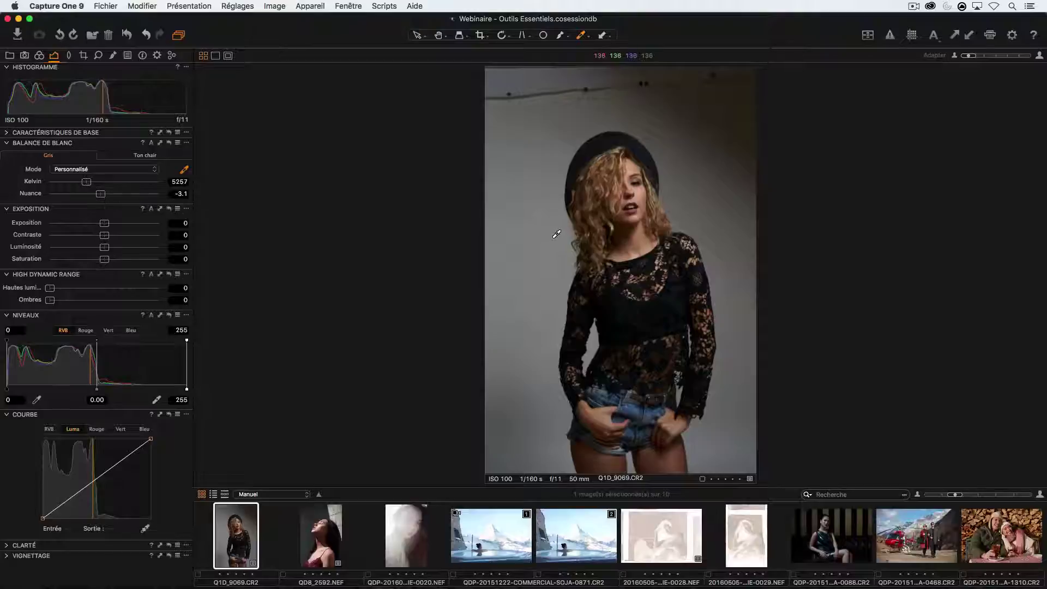
pyautogui.press('v')
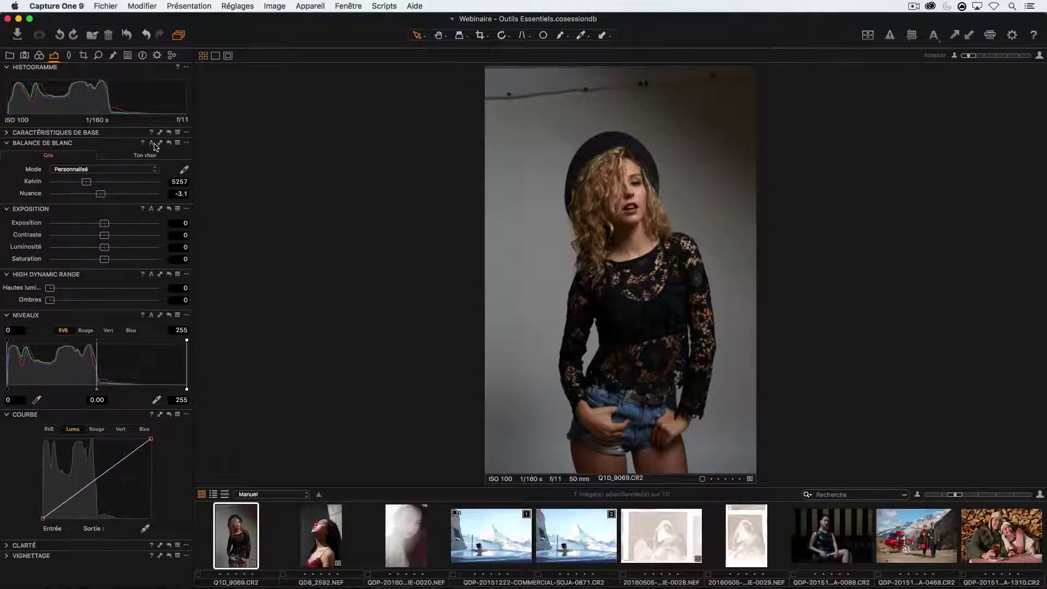
# Step: Reapply the automatic white balance to the photo and collapse Balance de Blanc
pyautogui.click(151, 143)
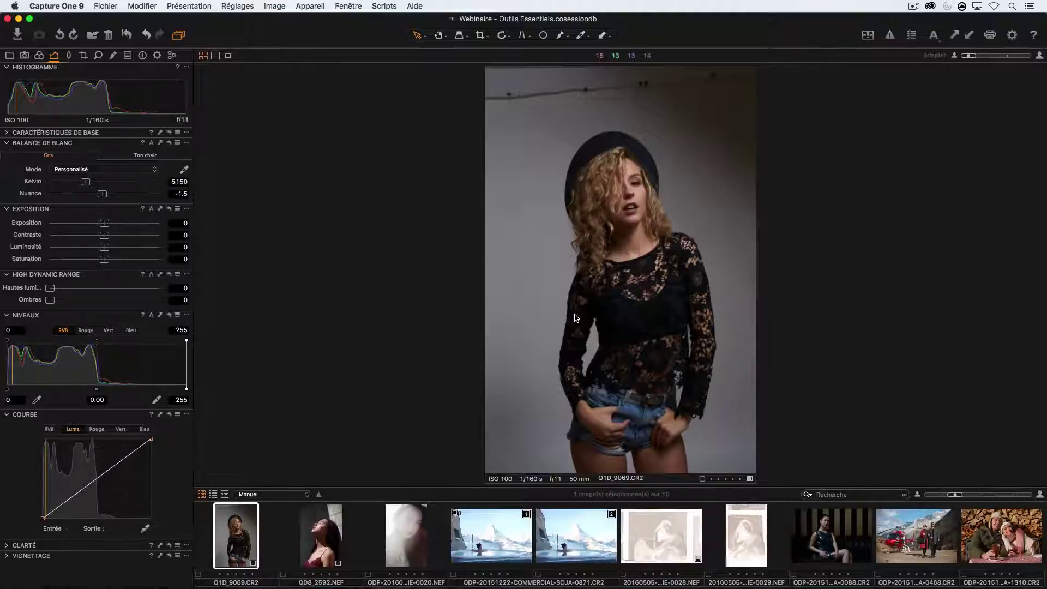
pyautogui.click(10, 144)
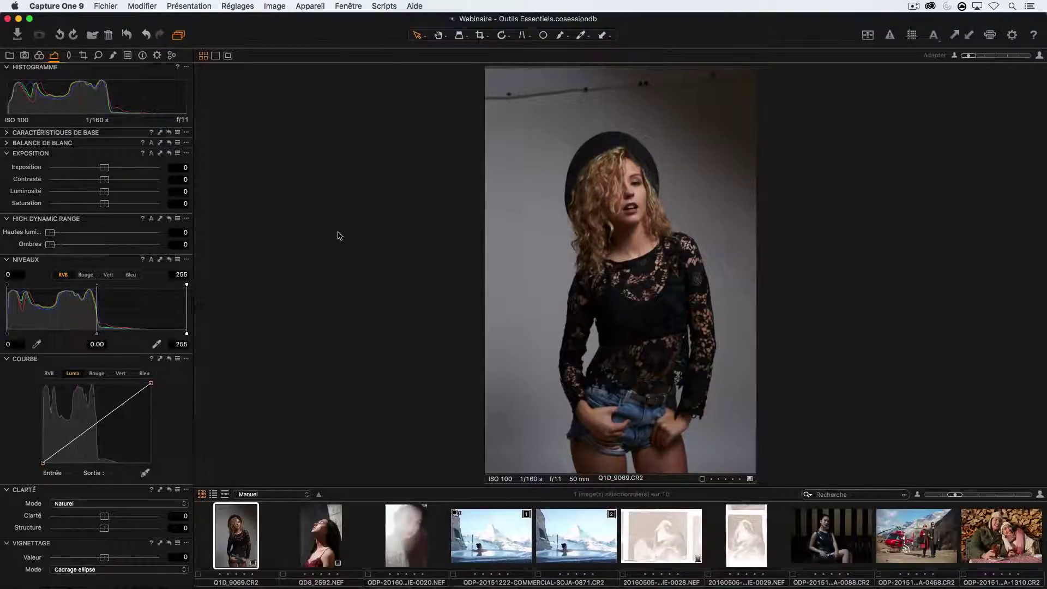
# Step: Try an exposure of 1 on the portrait, and reset the exposure to 0
pyautogui.click(184, 167)
pyautogui.write('1')
pyautogui.press('Return')
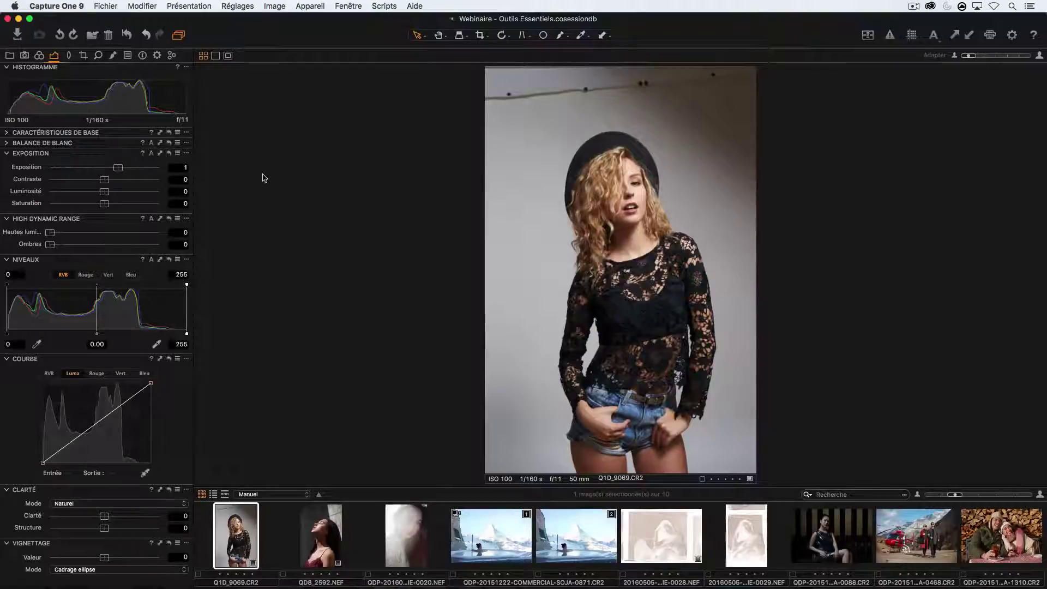
pyautogui.click(185, 166)
pyautogui.press('BackSpace')
pyautogui.press('Return')
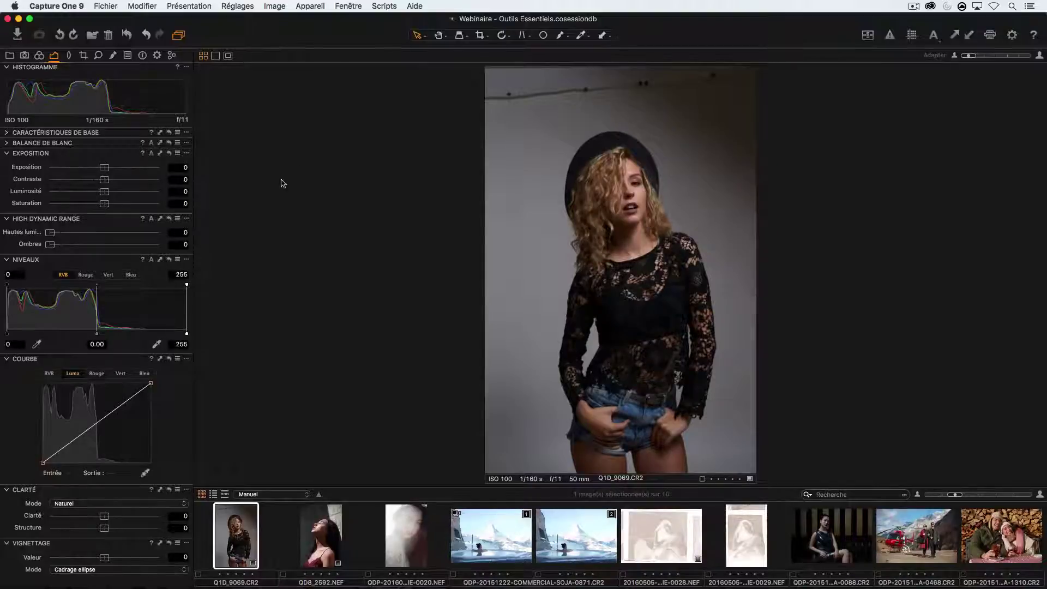
# Step: Try raising the midtones on the Luma curve to output 159 and lowering them to 89, and remove the curve point
pyautogui.moveTo(97, 427); pyautogui.dragTo(97, 412)
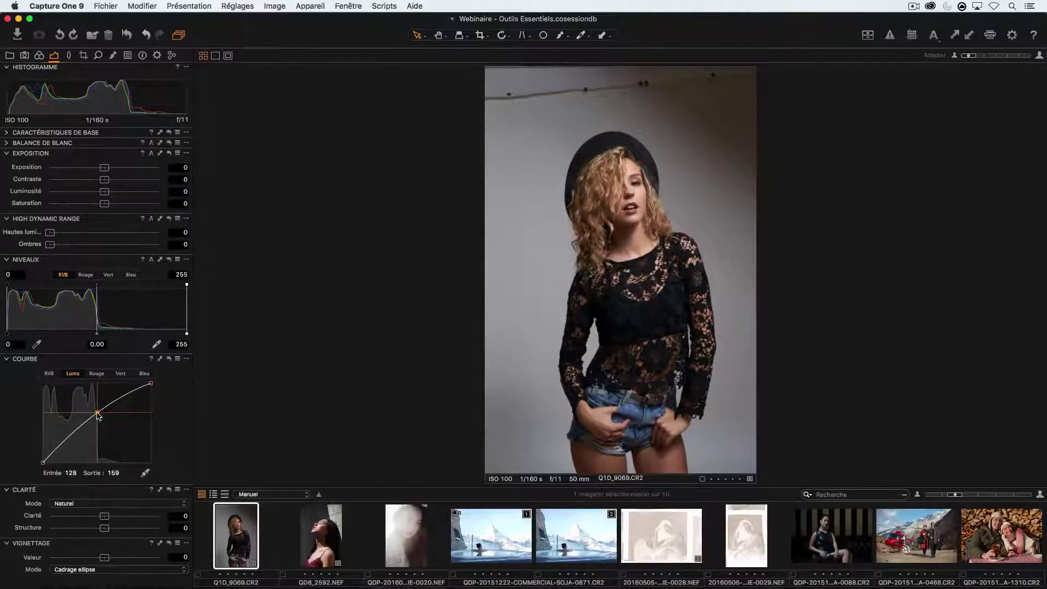
pyautogui.moveTo(98, 413); pyautogui.dragTo(100, 435)
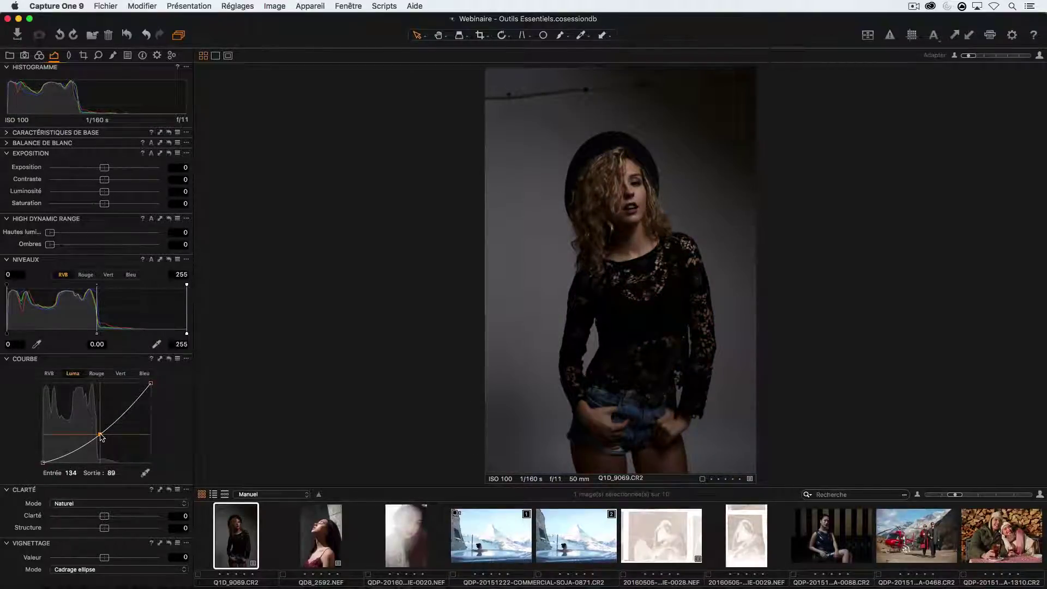
pyautogui.moveTo(101, 437); pyautogui.dragTo(95, 488)
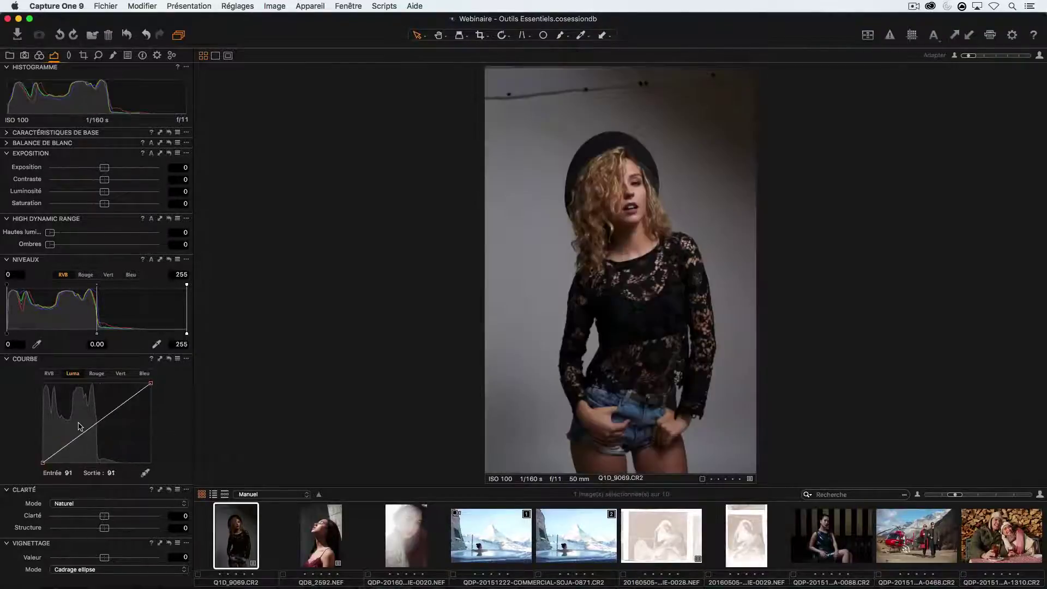
# Step: Try a higher Luminosité on the portrait, and reset it to 0
pyautogui.moveTo(105, 192)
pyautogui.mouseDown()
pyautogui.moveTo(135, 195)
pyautogui.moveTo(110, 194)
pyautogui.mouseUp()
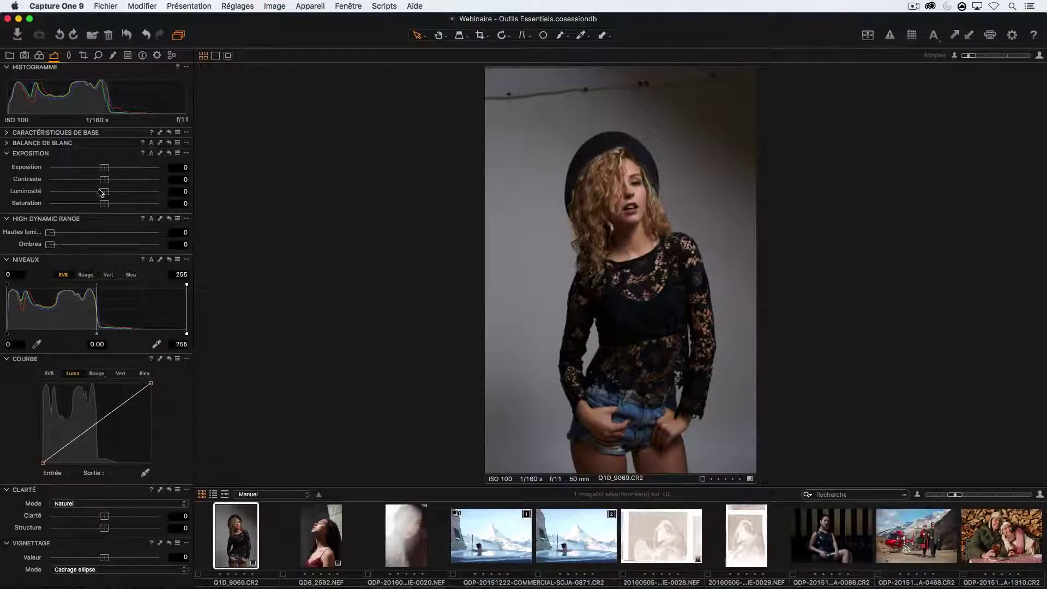
pyautogui.moveTo(104, 191); pyautogui.dragTo(130, 195)
pyautogui.doubleClick(130, 195)
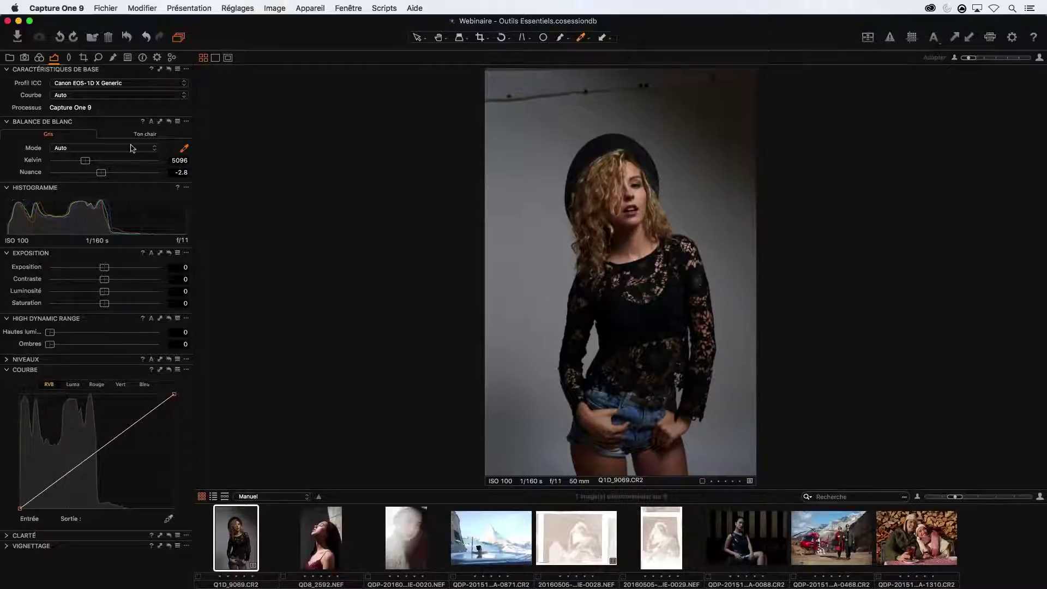
# Step: Switch back to the selection cursor, try small Contraste and Saturation changes on the portrait, and reset the saturation
pyautogui.click(417, 37)
pyautogui.moveTo(104, 278)
pyautogui.mouseDown()
pyautogui.moveTo(135, 281)
pyautogui.moveTo(104, 281)
pyautogui.mouseUp()
pyautogui.moveTo(107, 306); pyautogui.dragTo(113, 305)
pyautogui.doubleClick(113, 305)
# Step: Select the helicopter photo QDP-20151222-COMMERCIAL-SOJA-0468.CR2, try saturations of 82 and 70, and reset the saturation to 0
pyautogui.click(834, 538)
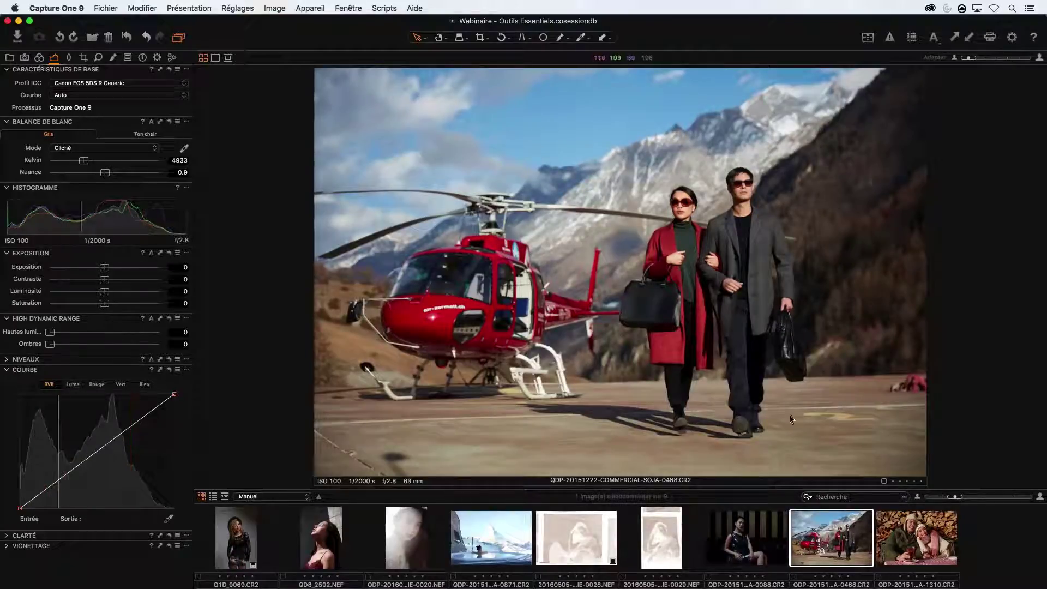
pyautogui.moveTo(104, 304); pyautogui.dragTo(156, 309)
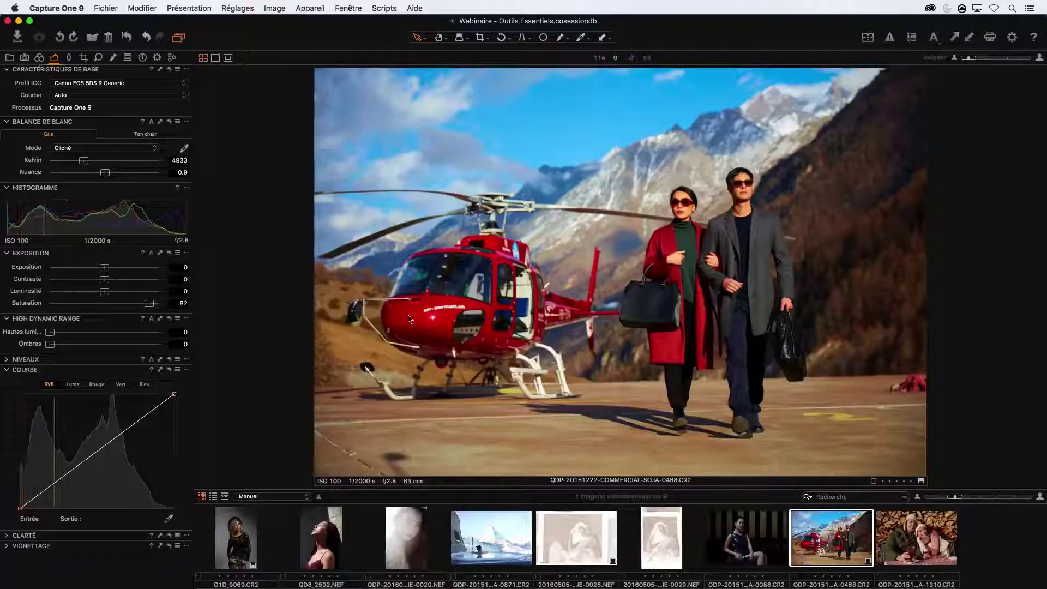
pyautogui.moveTo(151, 307)
pyautogui.mouseDown()
pyautogui.moveTo(100, 308)
pyautogui.moveTo(153, 306)
pyautogui.mouseUp()
pyautogui.moveTo(152, 306); pyautogui.dragTo(109, 305)
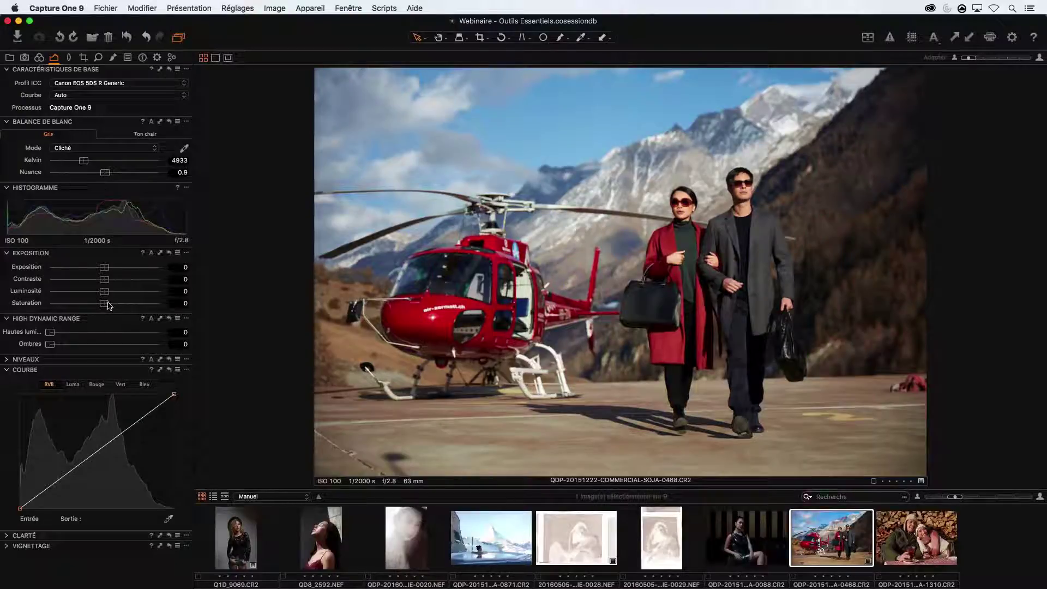
pyautogui.moveTo(107, 306); pyautogui.dragTo(149, 306)
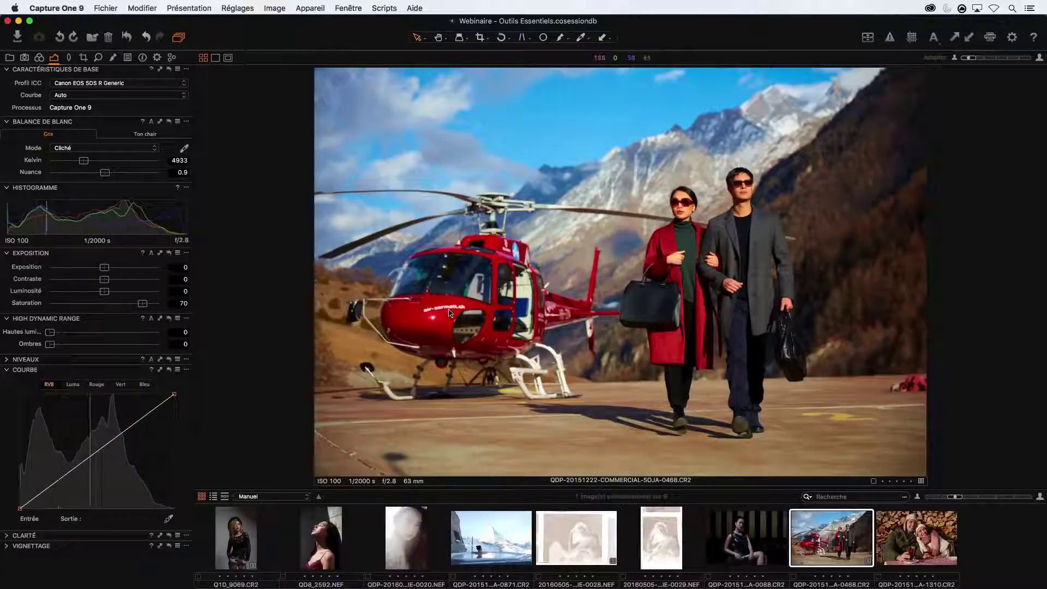
pyautogui.doubleClick(143, 304)
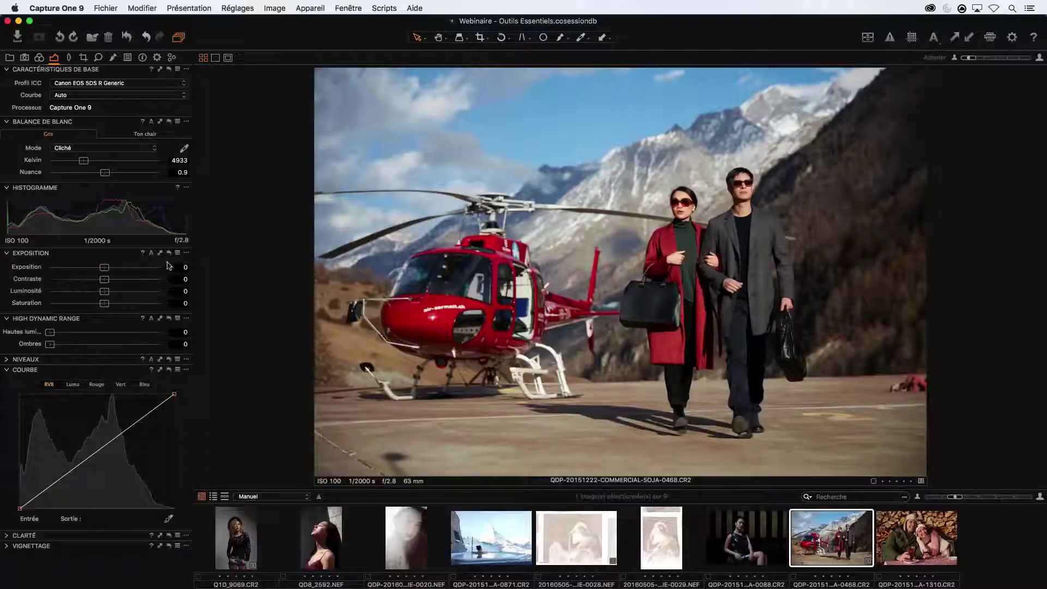
# Step: Try an exposure of 2.14 and a smaller increase on the helicopter photo, resetting the exposure to 0 each time
pyautogui.moveTo(105, 269); pyautogui.dragTo(135, 271)
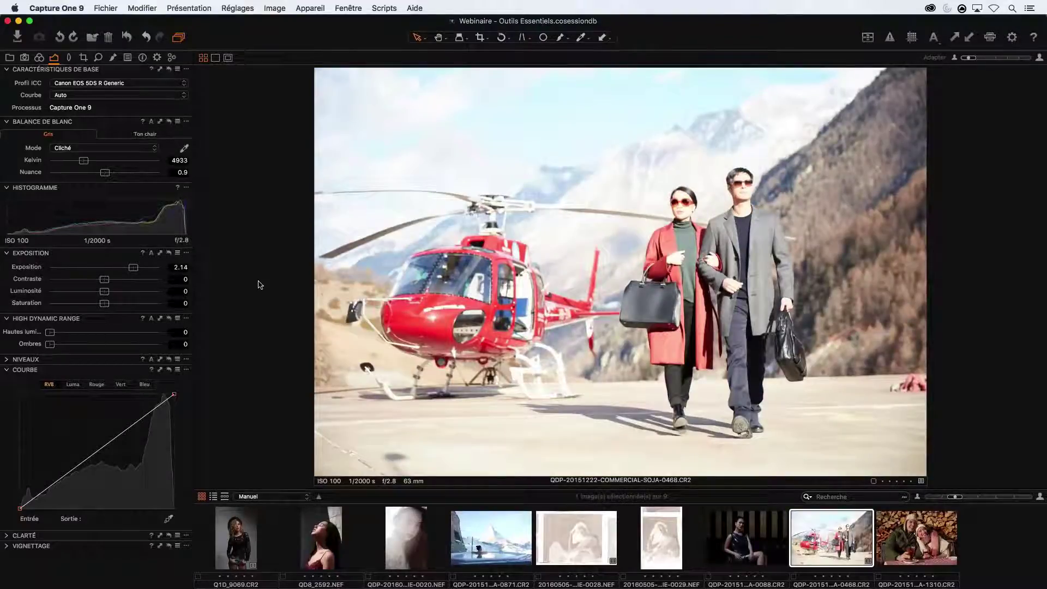
pyautogui.doubleClick(24, 270)
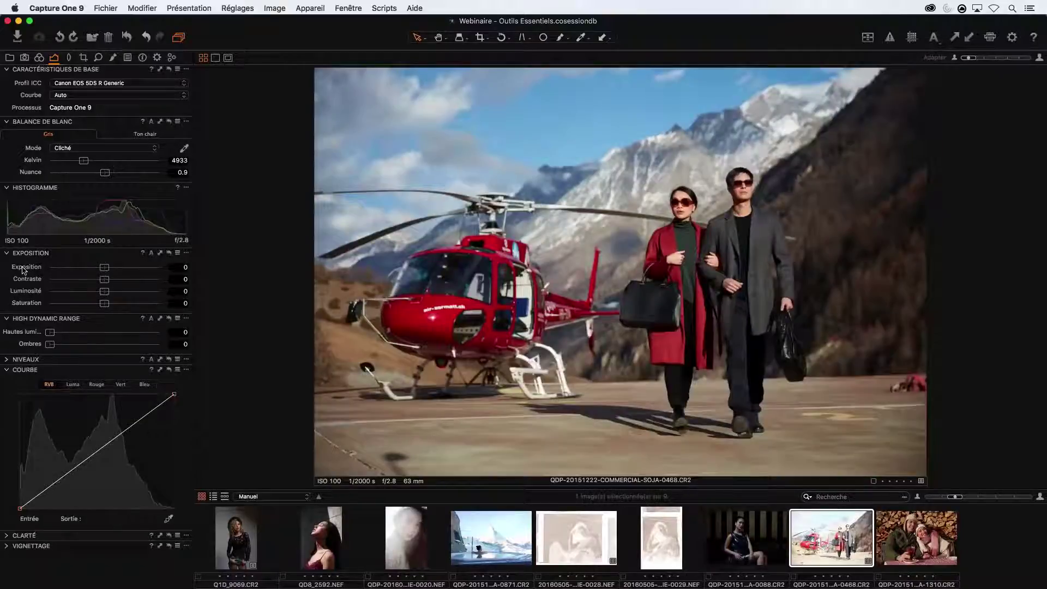
pyautogui.press('super+z')
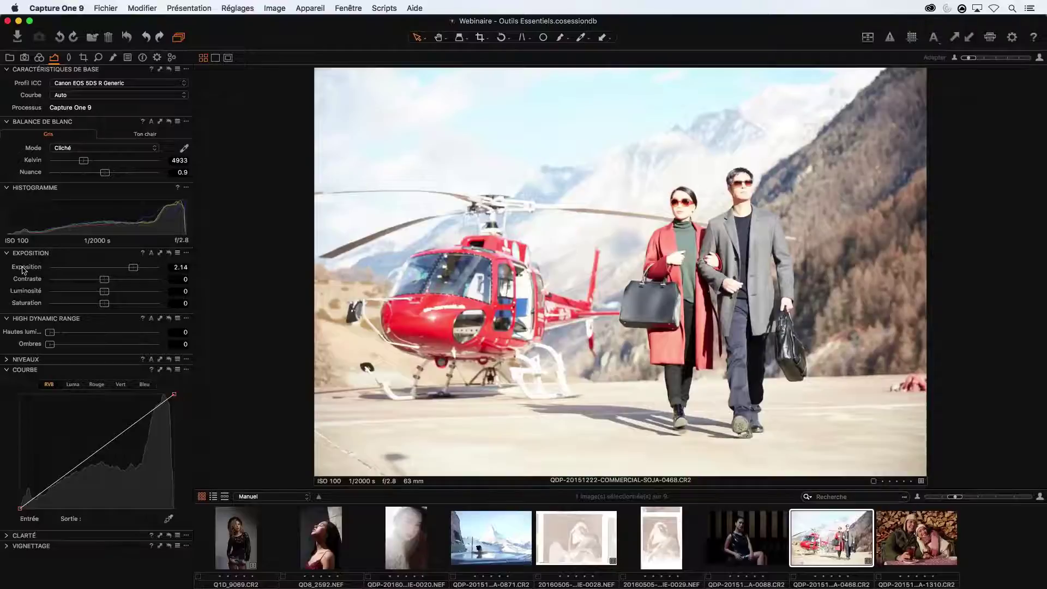
pyautogui.doubleClick(133, 268)
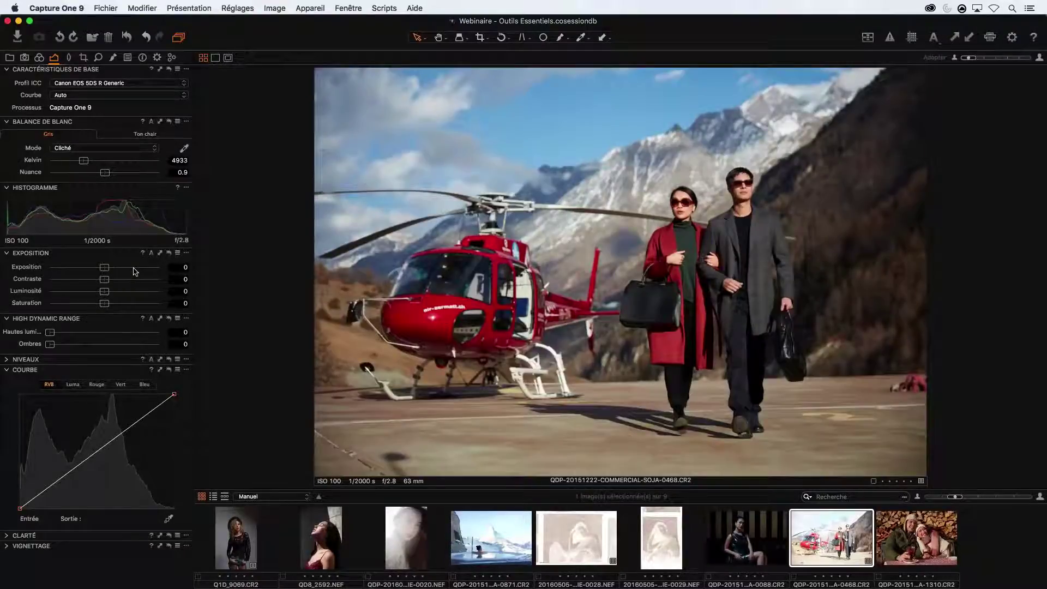
pyautogui.moveTo(105, 267); pyautogui.dragTo(117, 268)
pyautogui.doubleClick(116, 268)
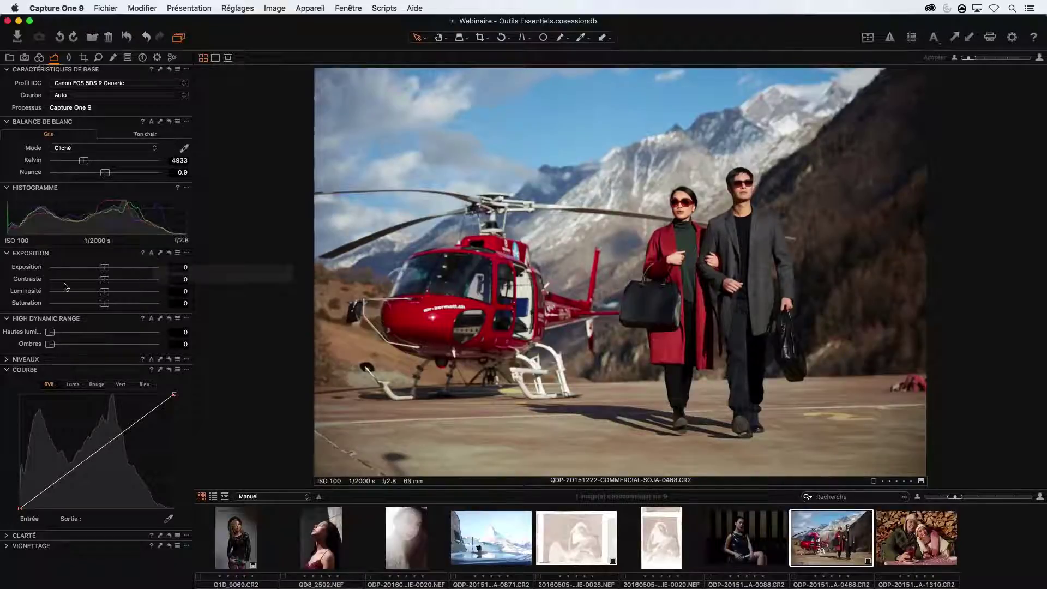
# Step: Try the automatic adjustment of the Exposition tool alone, and reset that tool
pyautogui.click(151, 253)
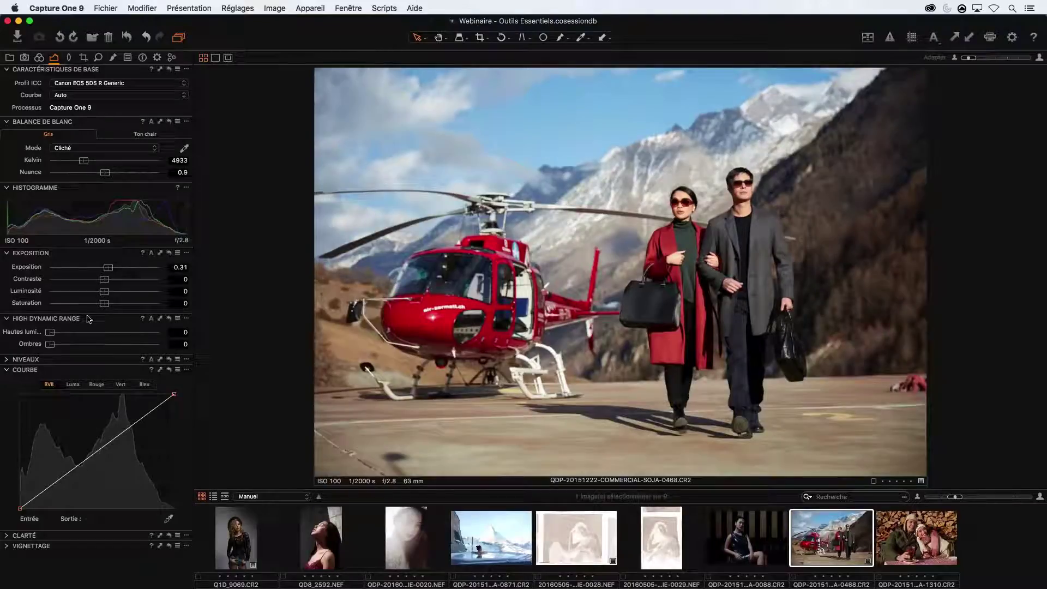
pyautogui.click(168, 253)
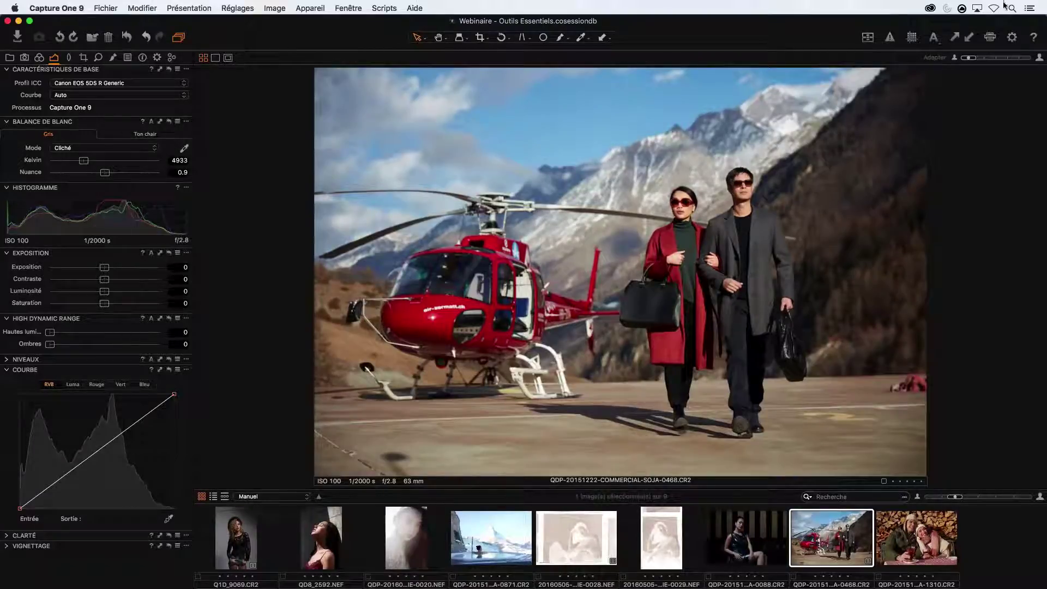
# Step: Try the overall automatic adjustment on the helicopter photo, viewing its list of included tools, and reset all adjustments
pyautogui.click(934, 38)
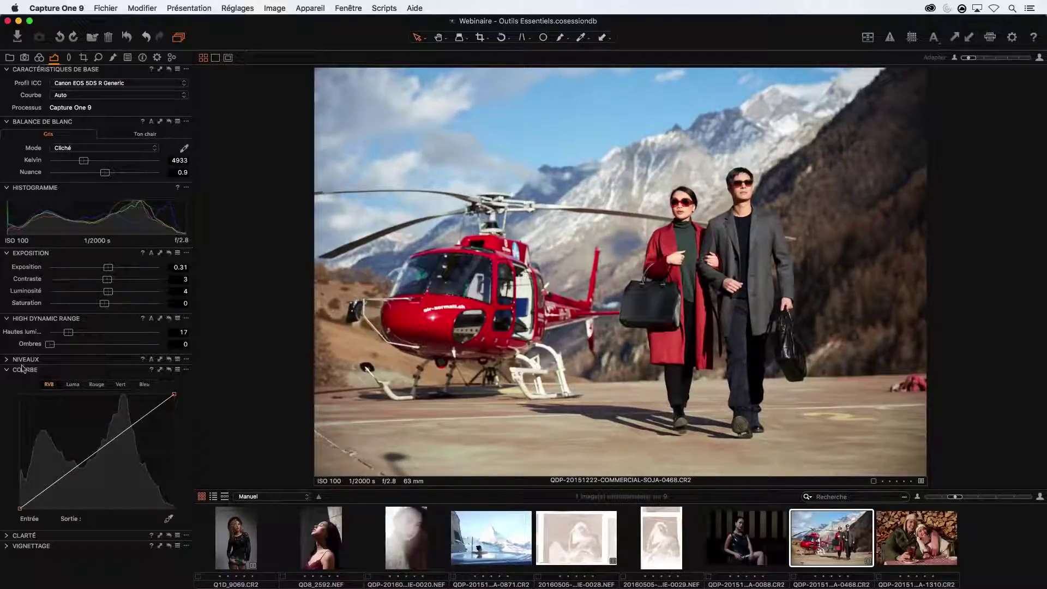
pyautogui.click(941, 48)
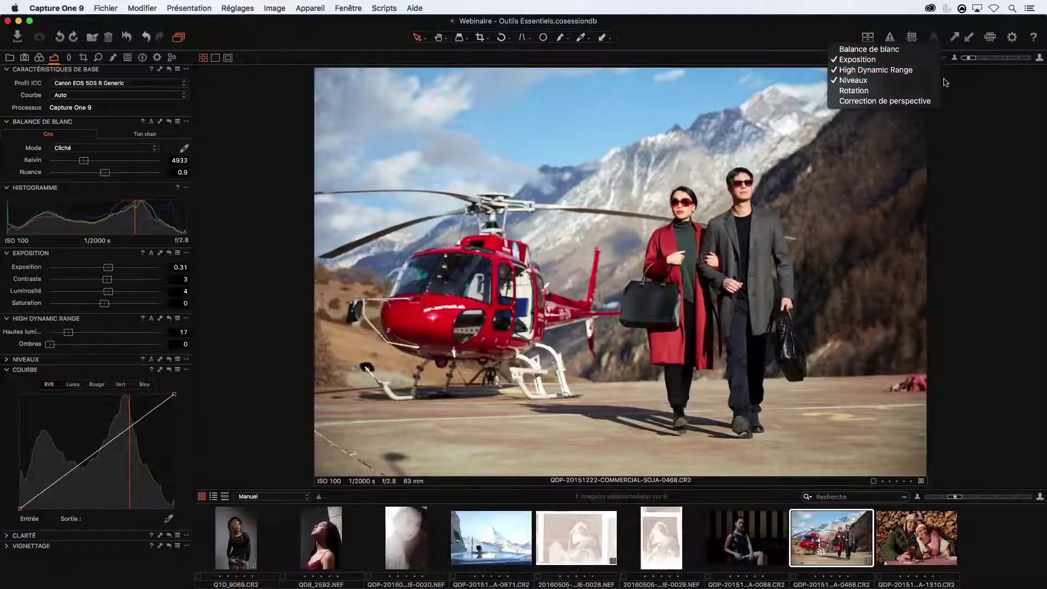
pyautogui.click(969, 86)
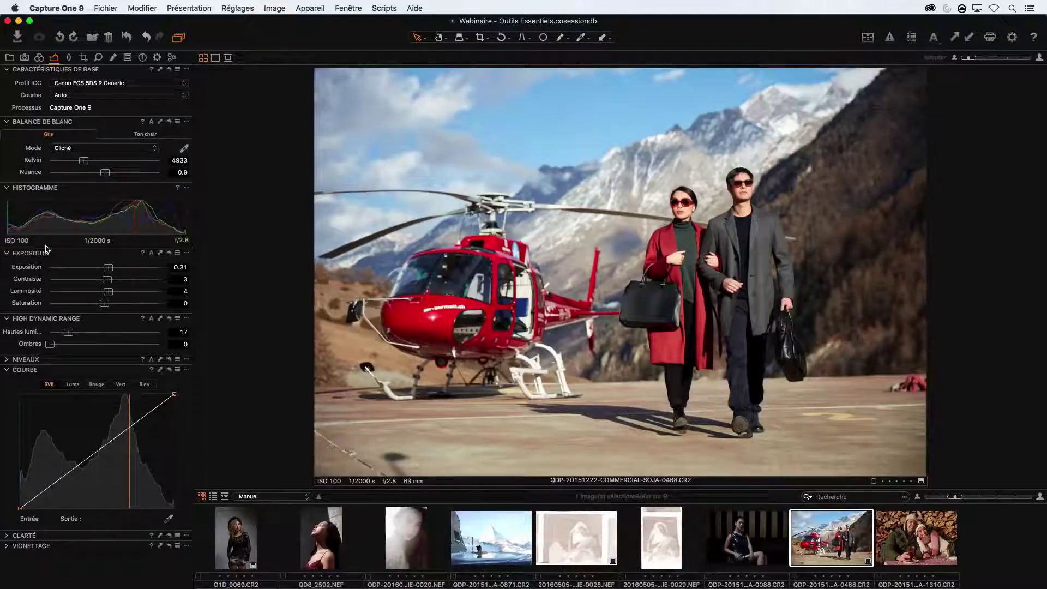
pyautogui.click(169, 252)
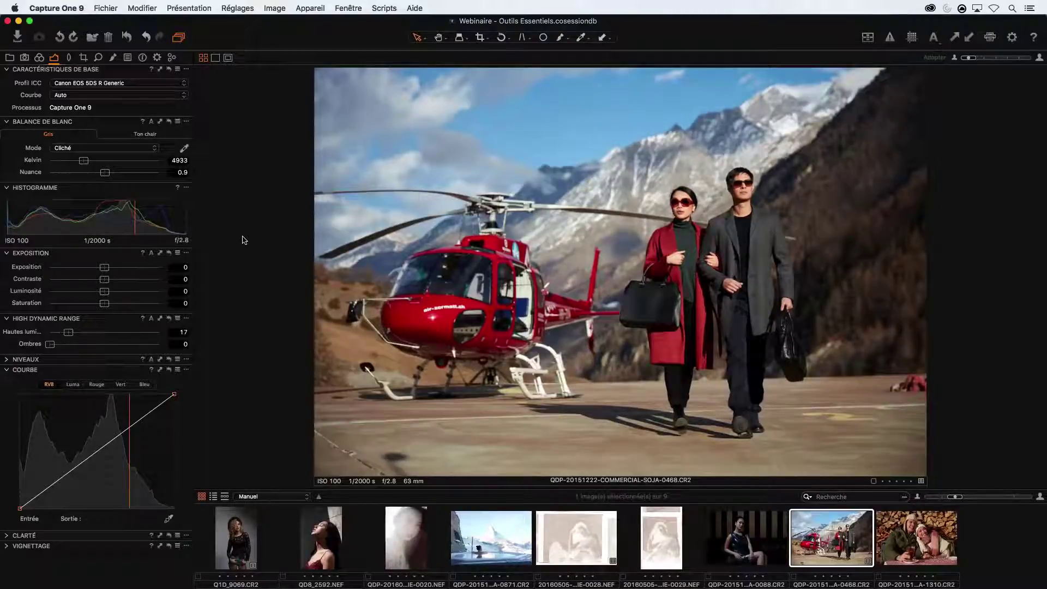
pyautogui.press('super+r')
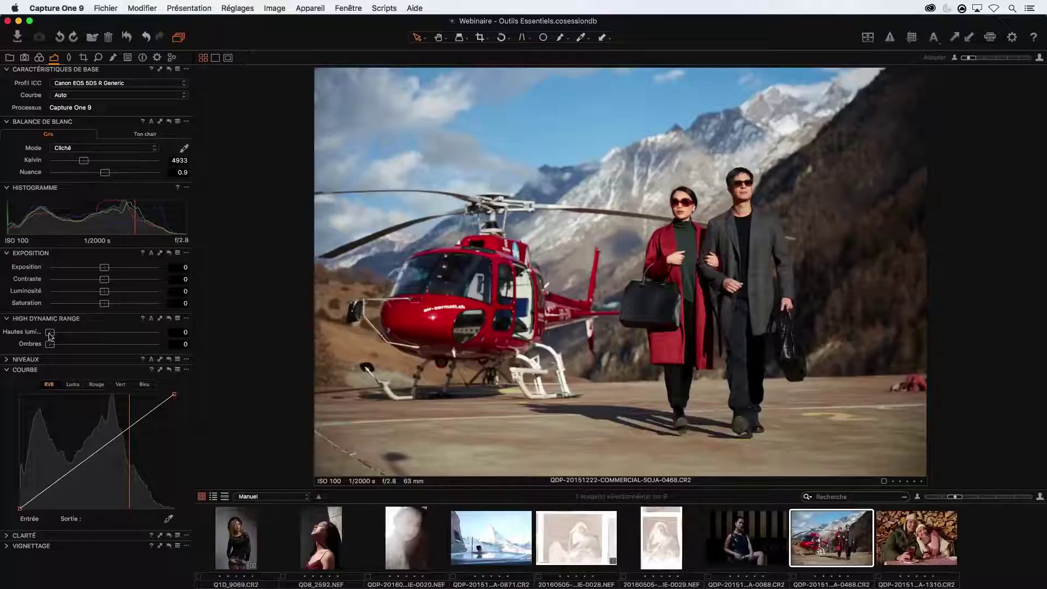
# Step: Select the hot tub photo QDP-20151222-COMMERCIAL-SOJA-0871.CR2, try highlights (Hautes lumières) at 100 and Ombres at 28, and return both to 0
pyautogui.click(510, 544)
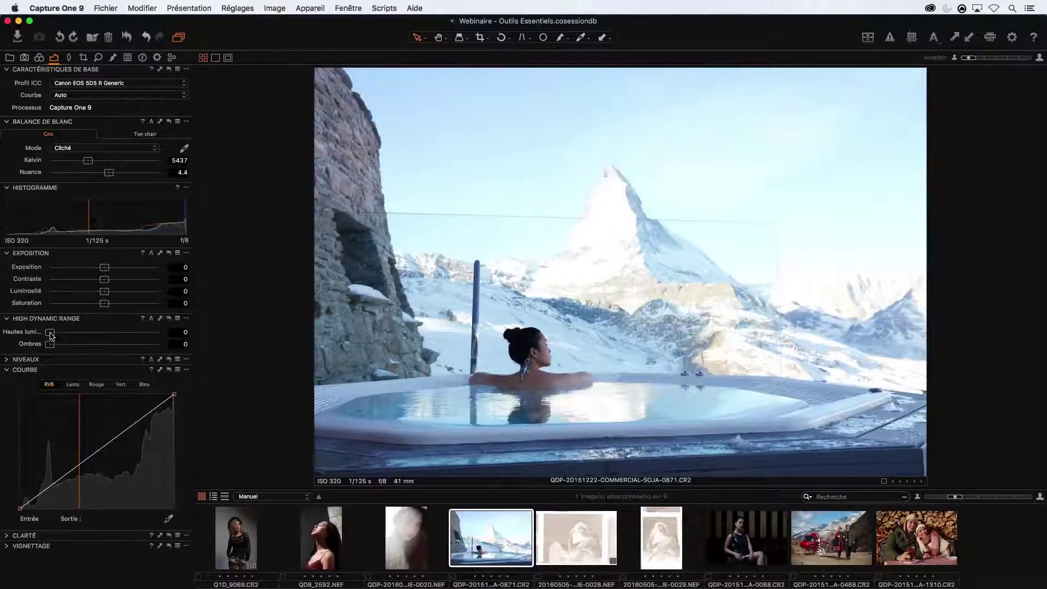
pyautogui.moveTo(50, 334); pyautogui.dragTo(212, 341)
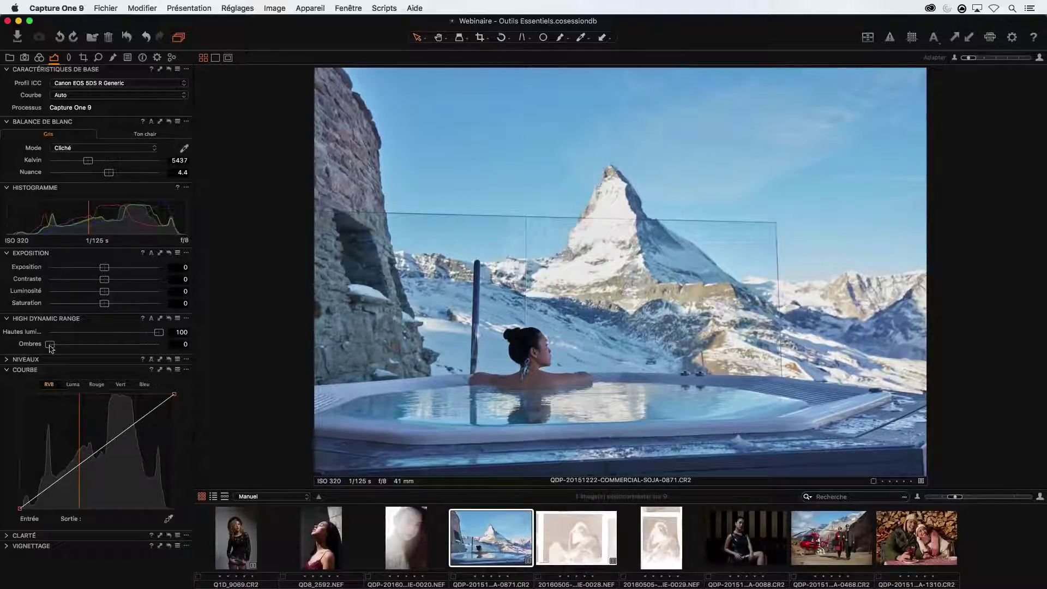
pyautogui.moveTo(50, 348); pyautogui.dragTo(82, 348)
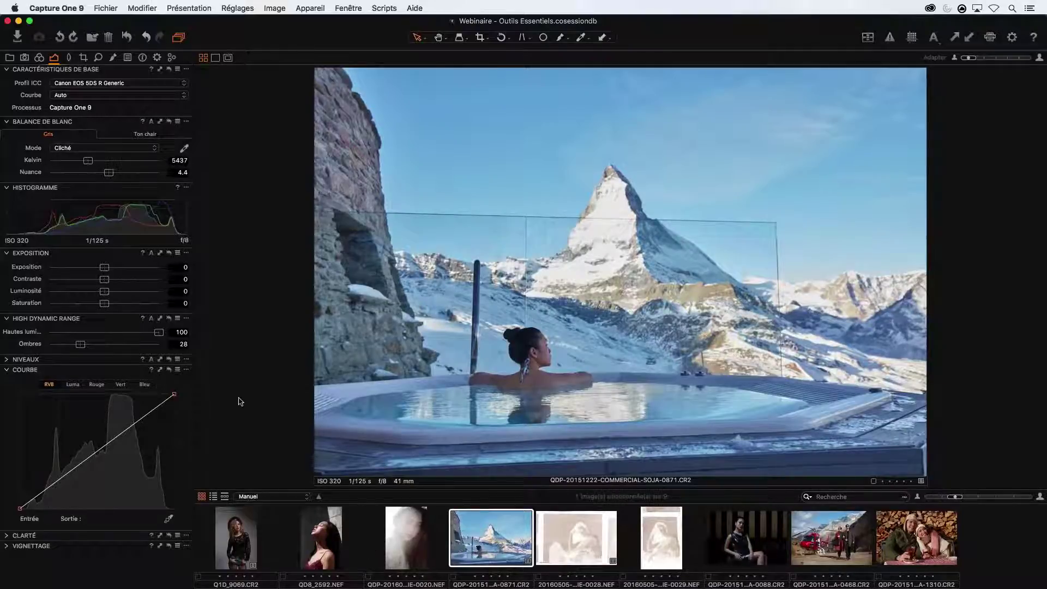
pyautogui.moveTo(80, 344); pyautogui.dragTo(47, 344)
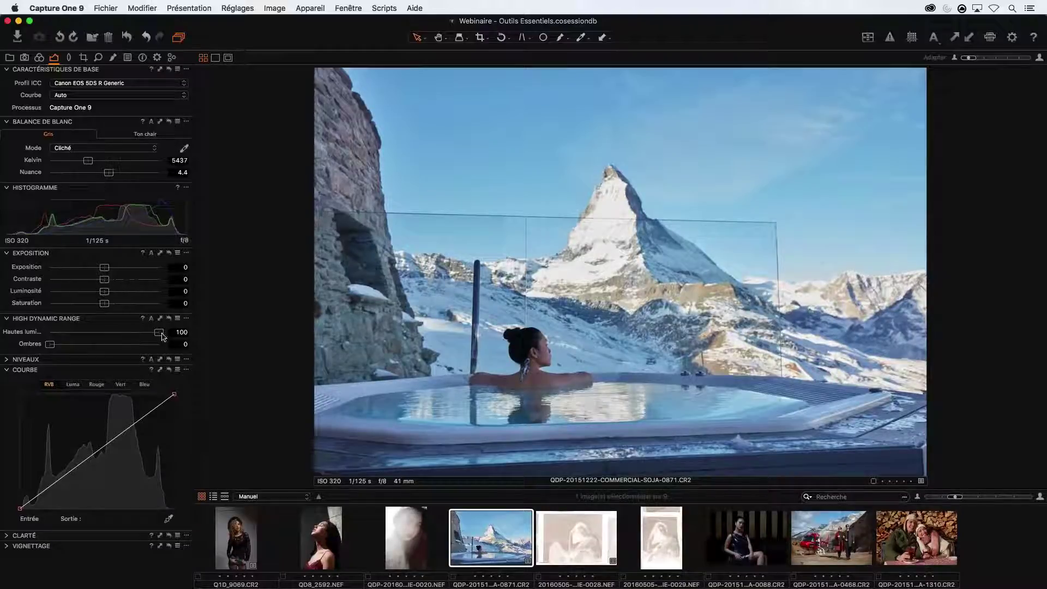
pyautogui.moveTo(161, 333); pyautogui.dragTo(40, 341)
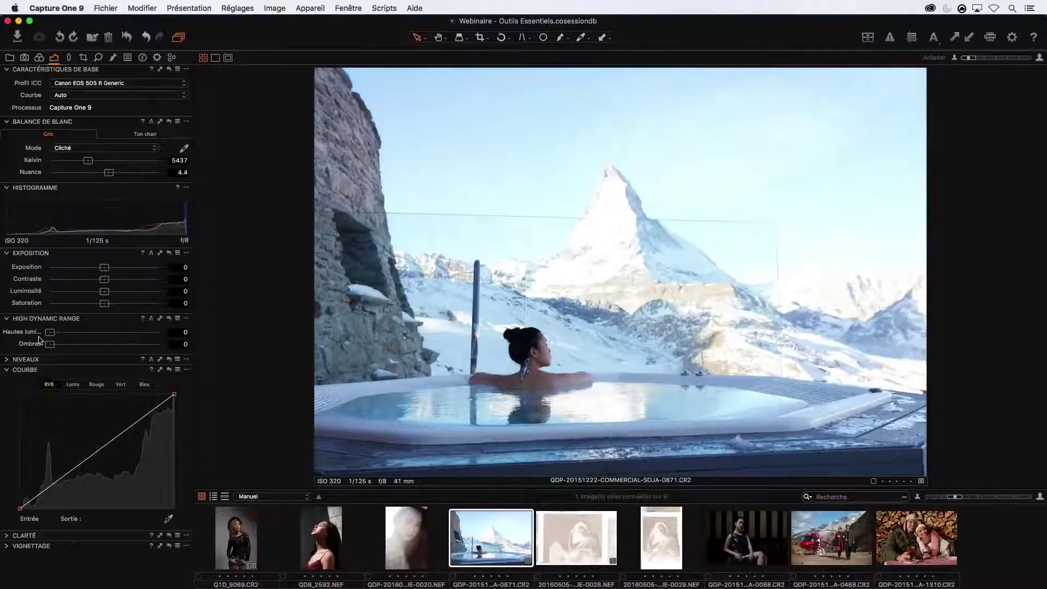
# Step: Set the highlights (Hautes lumières) to 100, comparing the hot tub photo with and without the High Dynamic Range adjustment
pyautogui.moveTo(48, 334); pyautogui.dragTo(169, 327)
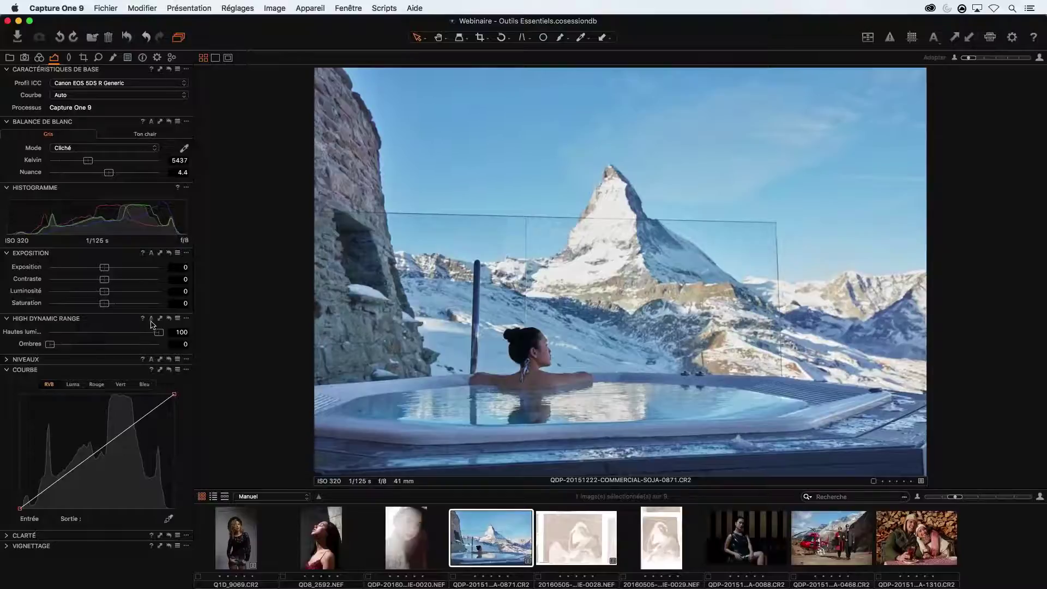
pyautogui.click(169, 319)
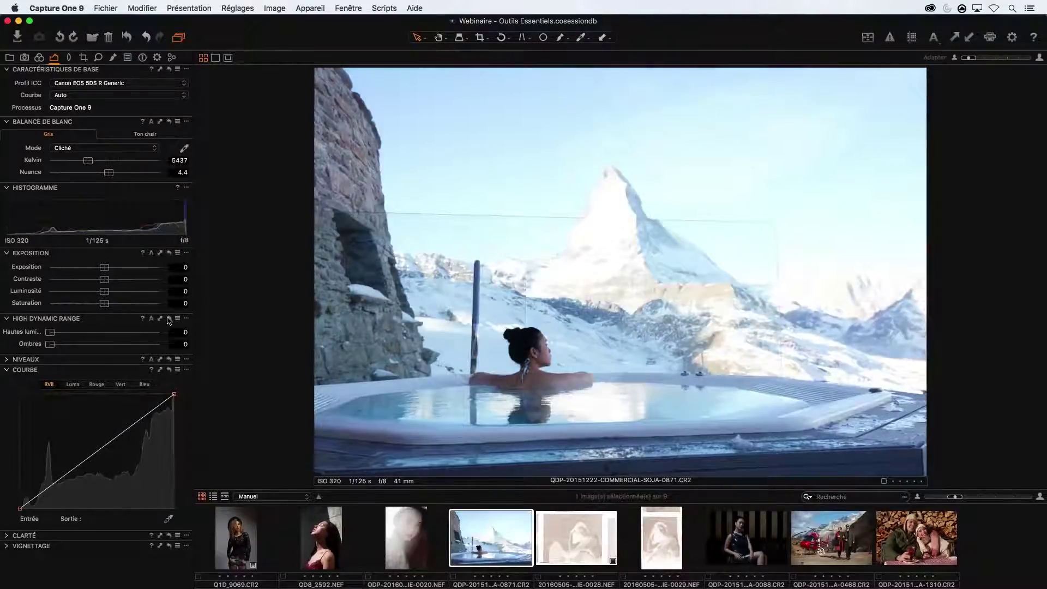
pyautogui.keyDown('alt'); pyautogui.click(168, 319); pyautogui.keyUp('alt')
pyautogui.keyDown('alt'); pyautogui.click(168, 319); pyautogui.keyUp('alt')
pyautogui.keyDown('alt'); pyautogui.click(169, 319); pyautogui.keyUp('alt')
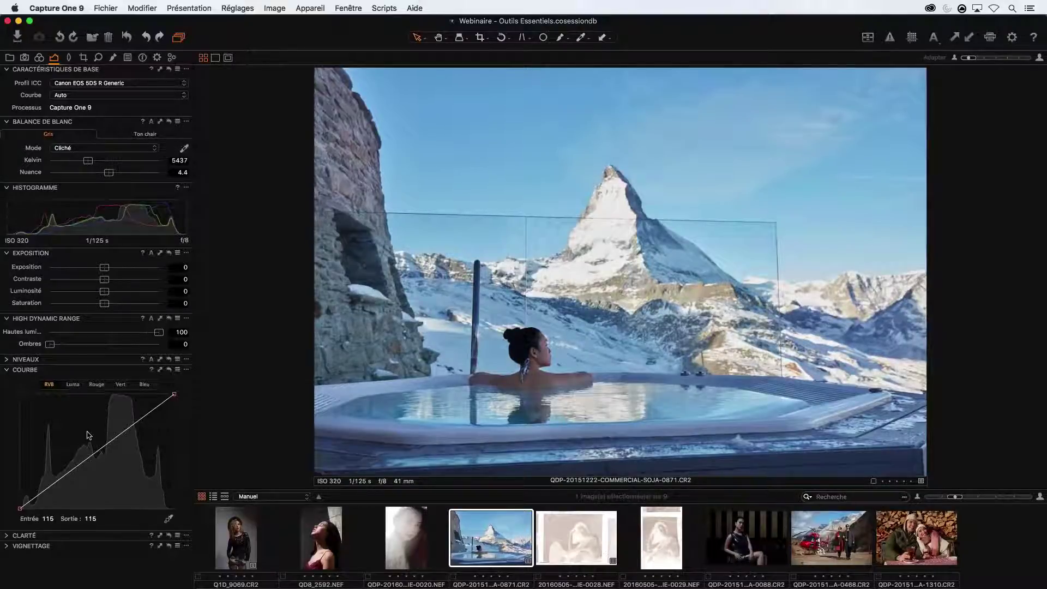
# Step: Expand the Niveaux tool and try an input white point of 246 with an input black point of 6, readjusted to 4
pyautogui.click(7, 360)
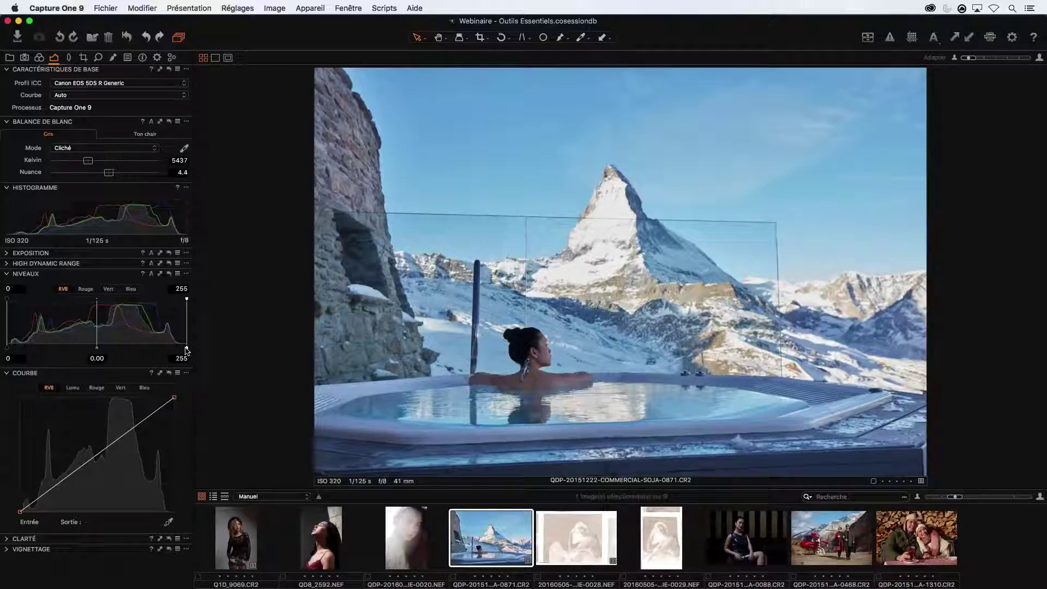
pyautogui.moveTo(187, 351); pyautogui.dragTo(183, 350)
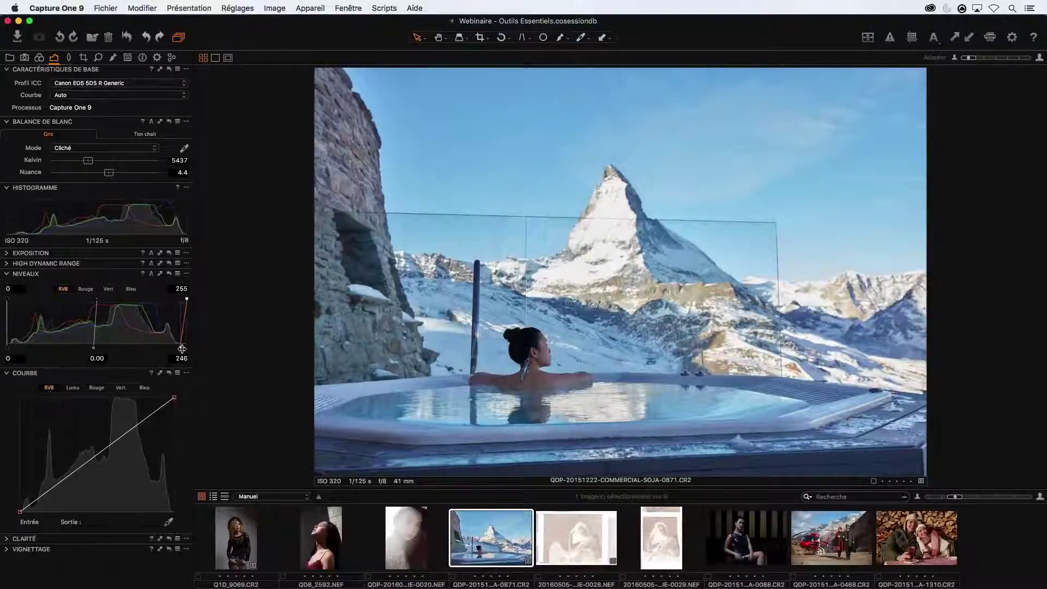
pyautogui.moveTo(6, 347); pyautogui.dragTo(9, 348)
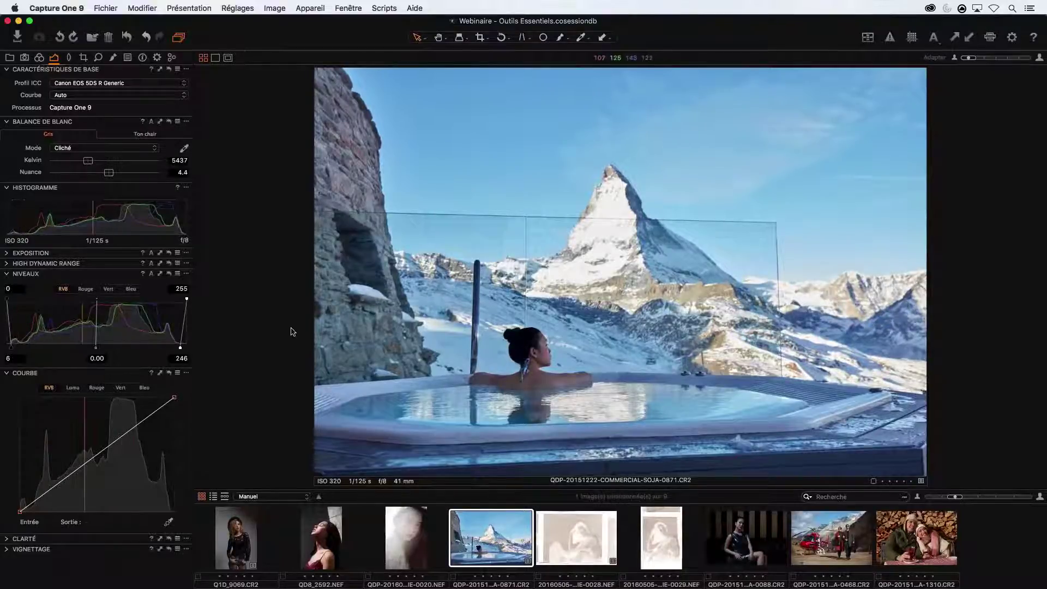
pyautogui.moveTo(12, 348); pyautogui.dragTo(9, 347)
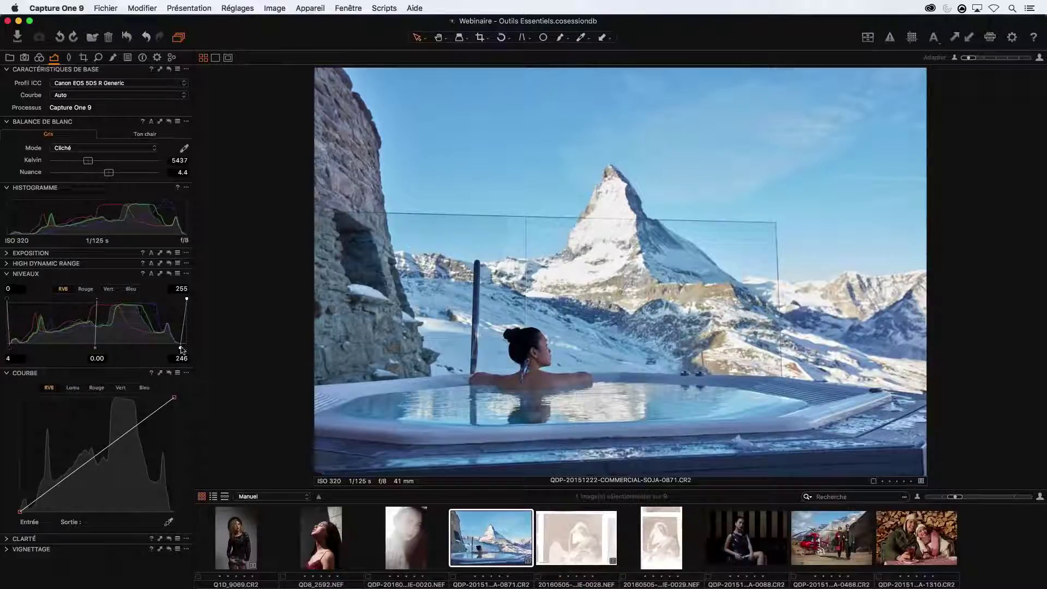
# Step: Try RVB input white points of 248, 255 and 246, moving the input black point to 7 and finally 6
pyautogui.moveTo(180, 347); pyautogui.dragTo(184, 347)
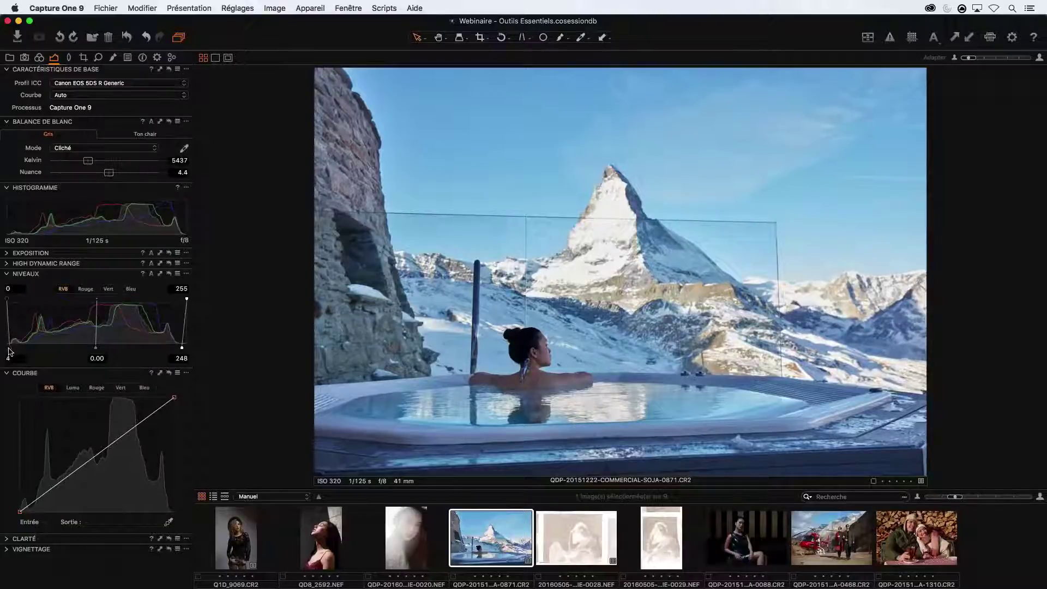
pyautogui.moveTo(8, 349); pyautogui.dragTo(10, 350)
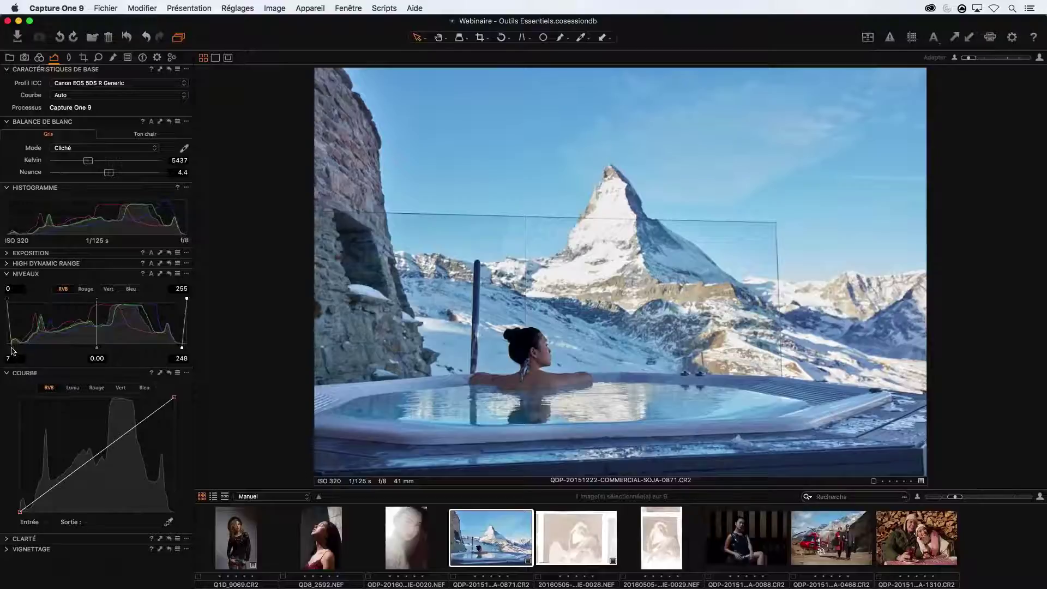
pyautogui.moveTo(9, 350); pyautogui.dragTo(8, 350)
pyautogui.moveTo(182, 349); pyautogui.dragTo(203, 350)
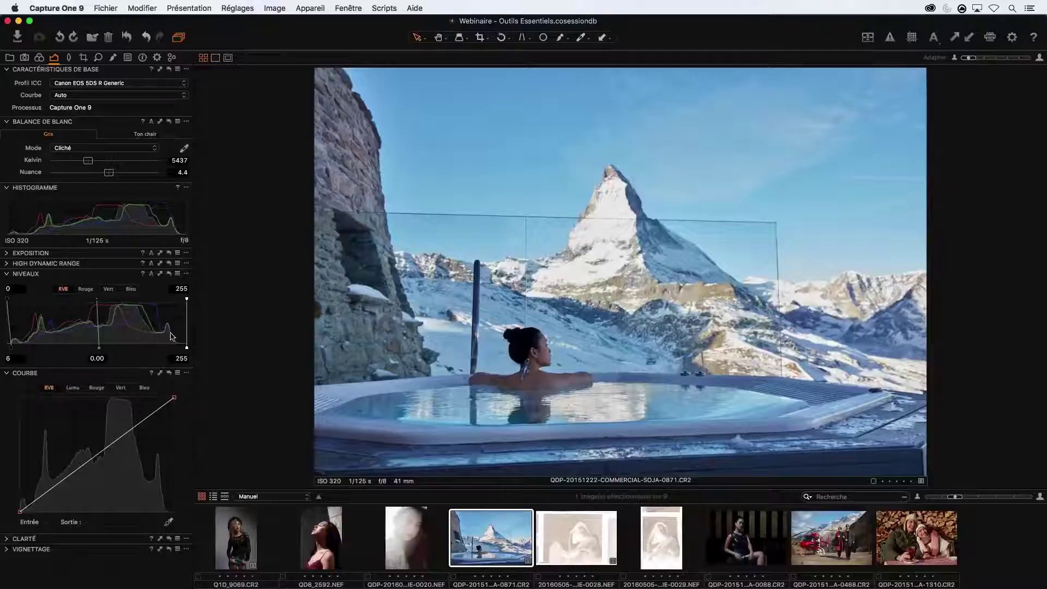
pyautogui.moveTo(188, 348); pyautogui.dragTo(180, 347)
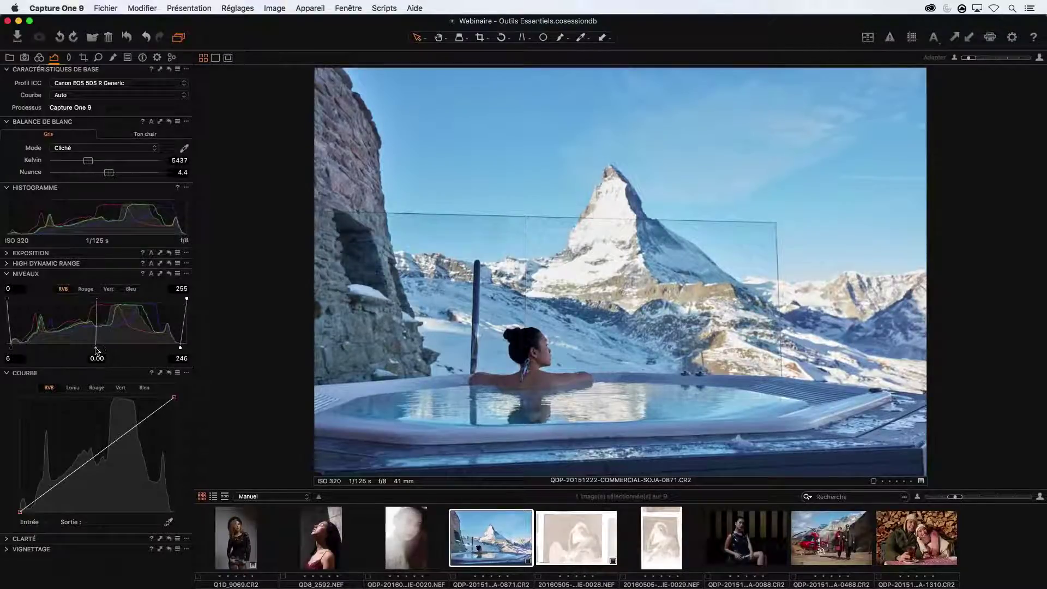
# Step: Try midtone levels of -0.03 and 0.16, return the midtones to 0, and reset the Niveaux tool
pyautogui.moveTo(97, 351)
pyautogui.mouseDown()
pyautogui.moveTo(82, 350)
pyautogui.moveTo(99, 350)
pyautogui.mouseUp()
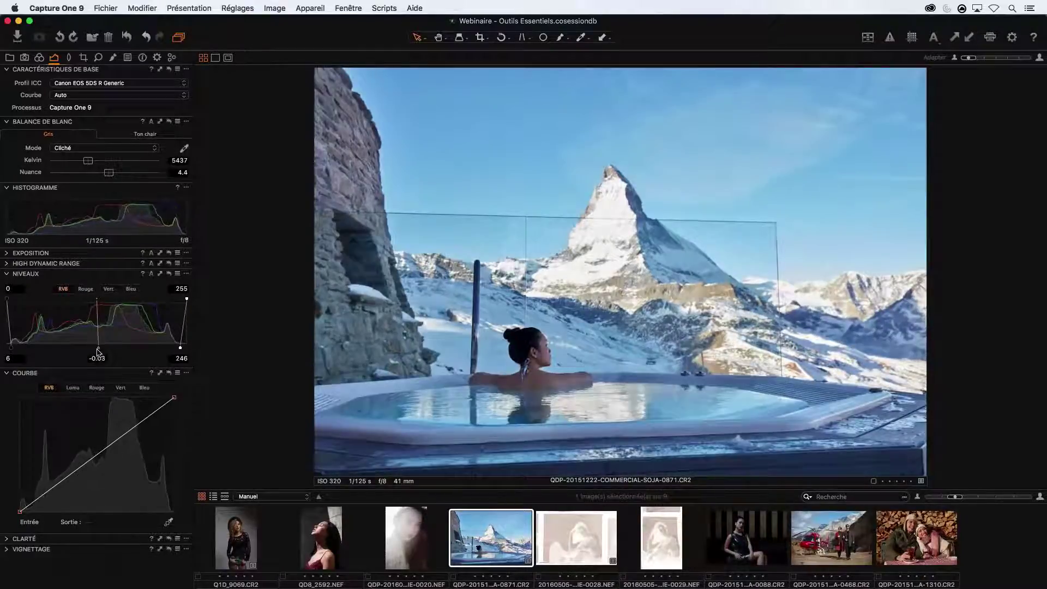
pyautogui.click(7, 254)
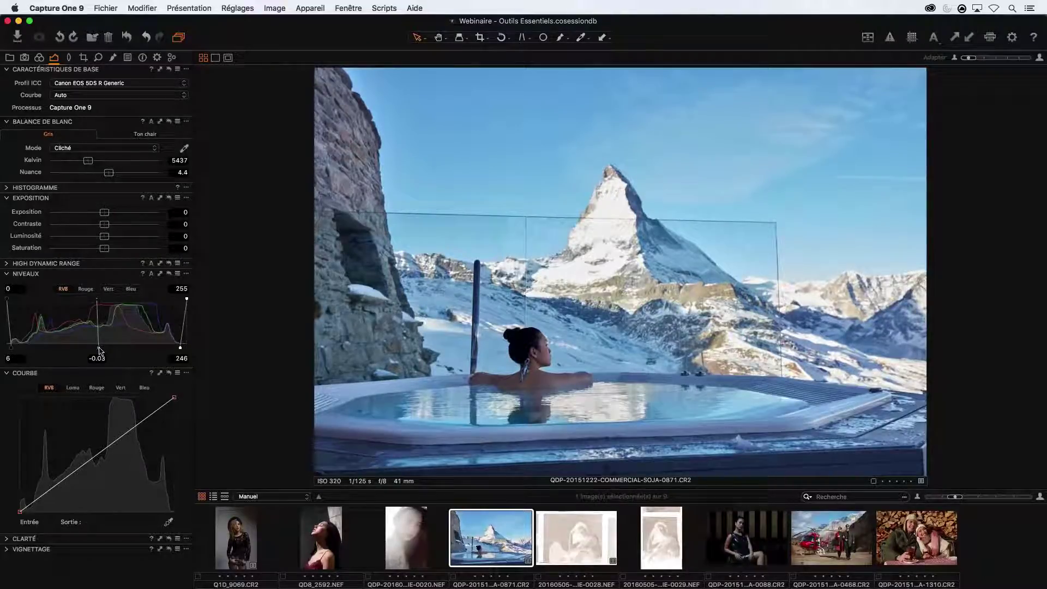
pyautogui.moveTo(99, 350)
pyautogui.mouseDown()
pyautogui.moveTo(112, 351)
pyautogui.moveTo(80, 353)
pyautogui.mouseUp()
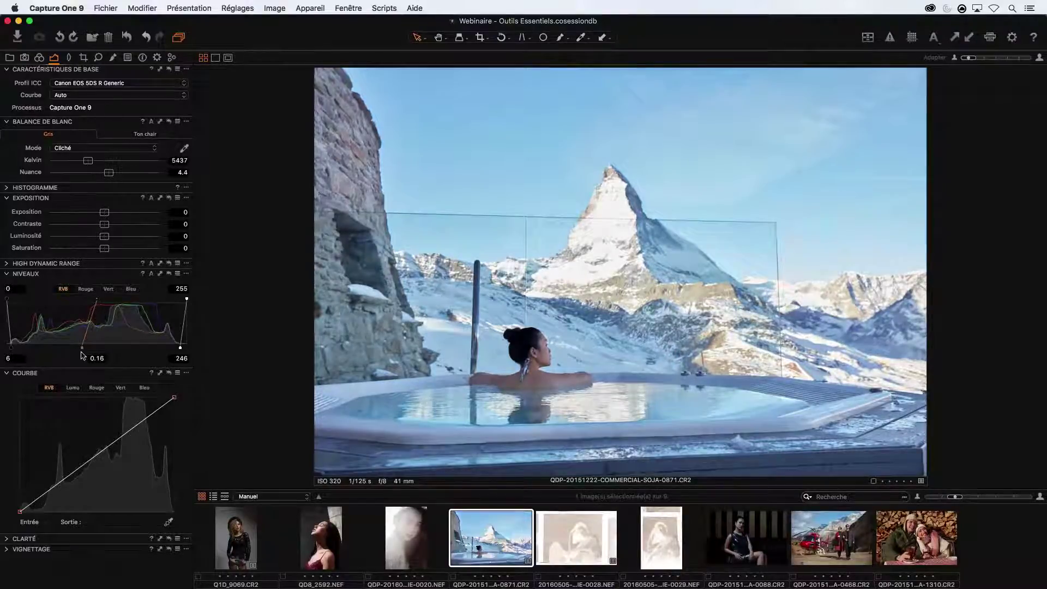
pyautogui.doubleClick(82, 352)
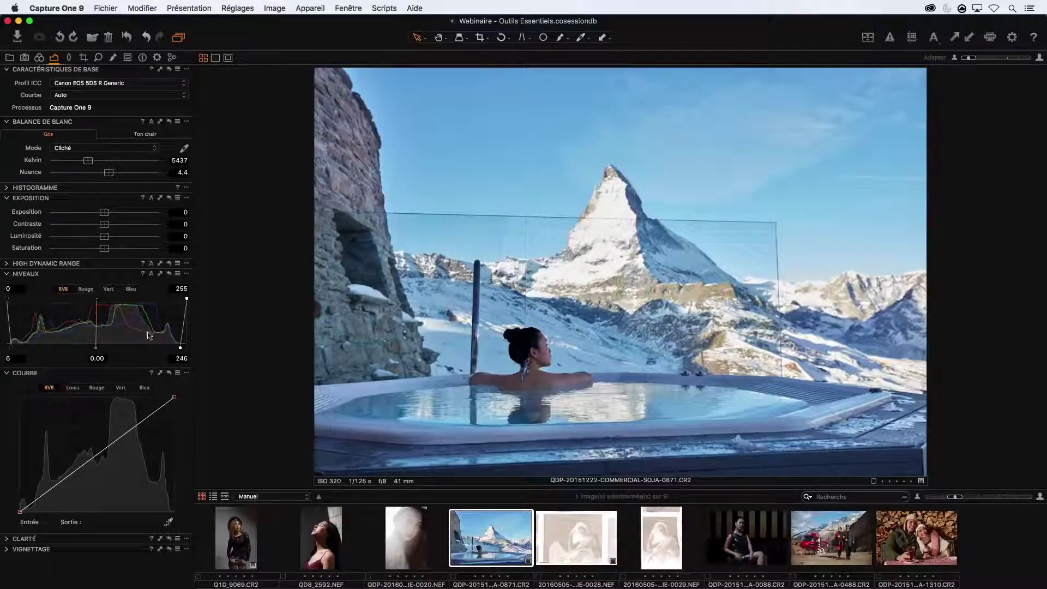
pyautogui.click(169, 274)
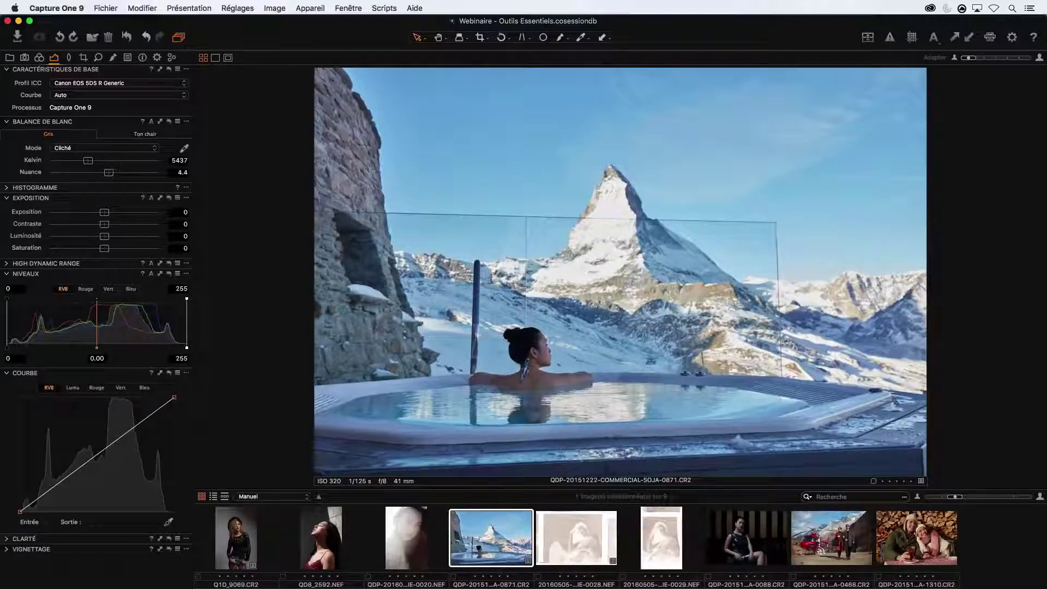
# Step: Try the automatic levels adjustment in separate-channel mode, viewing the Rouge, Vert and Bleu channels before returning to RVB
pyautogui.click(151, 274)
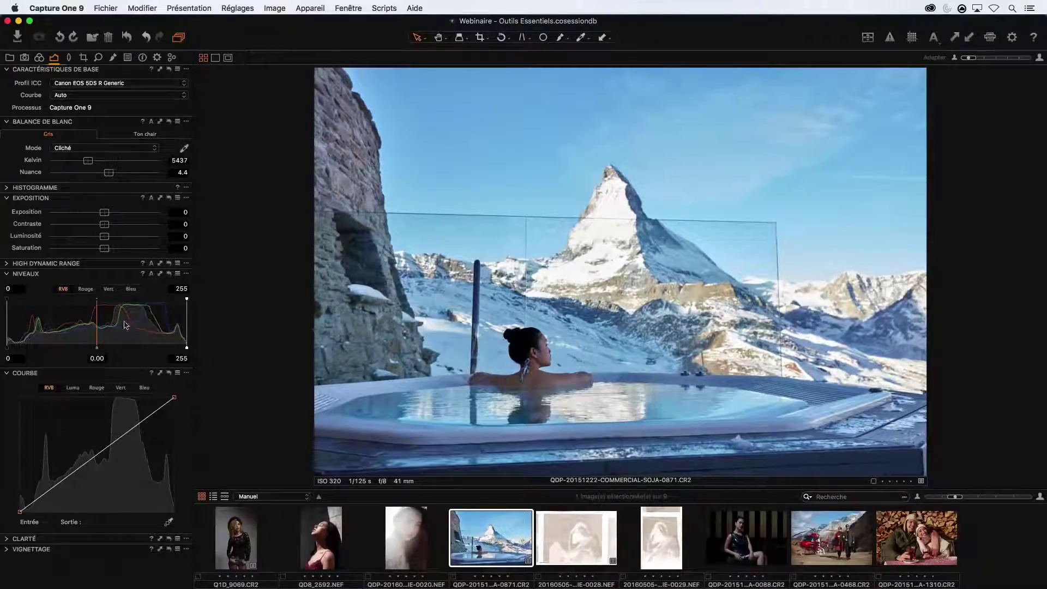
pyautogui.click(87, 290)
pyautogui.click(109, 289)
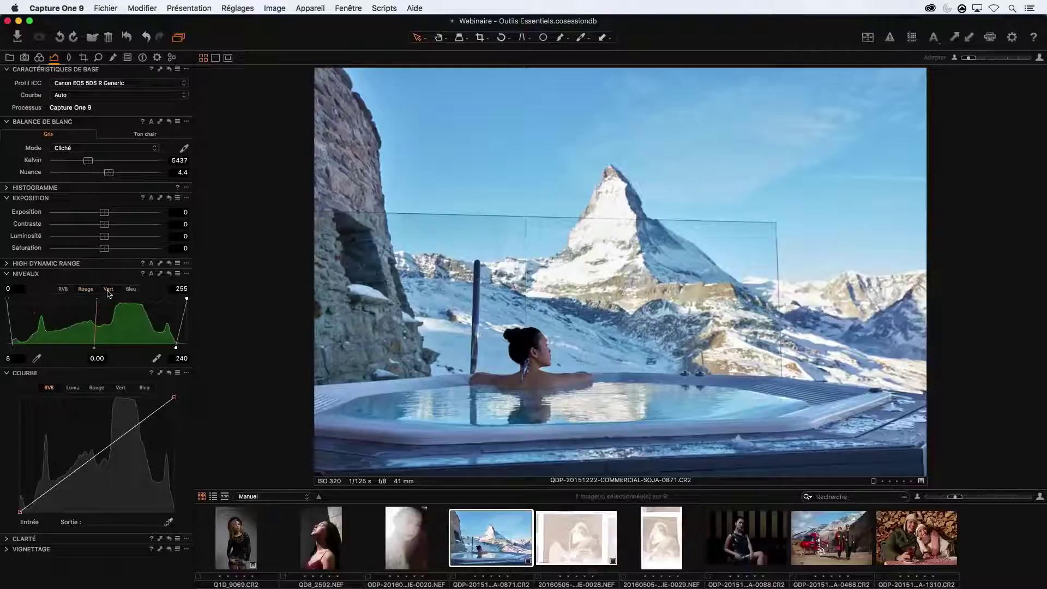
pyautogui.click(131, 290)
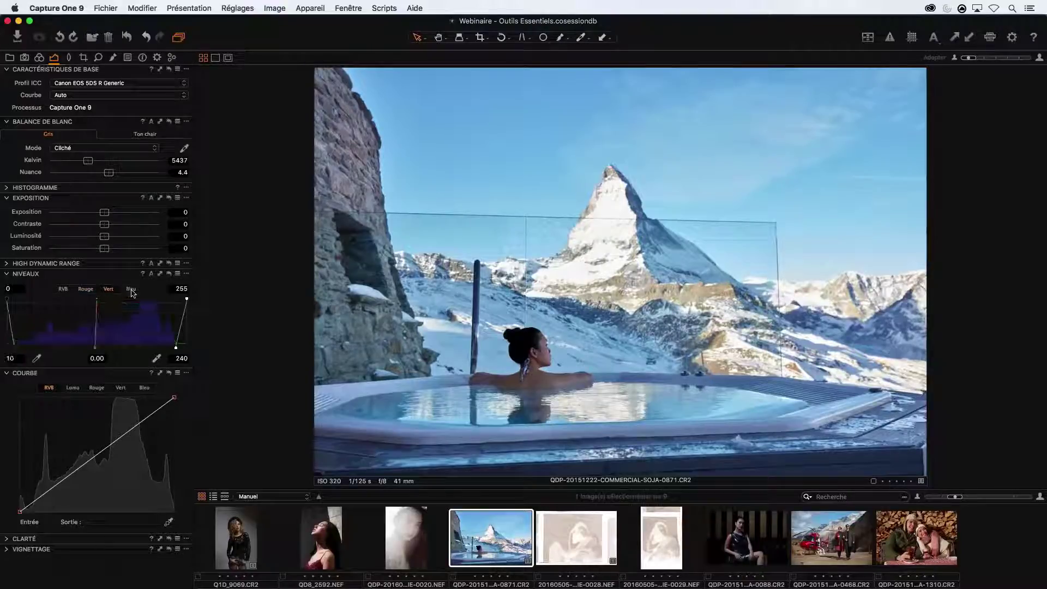
pyautogui.click(68, 291)
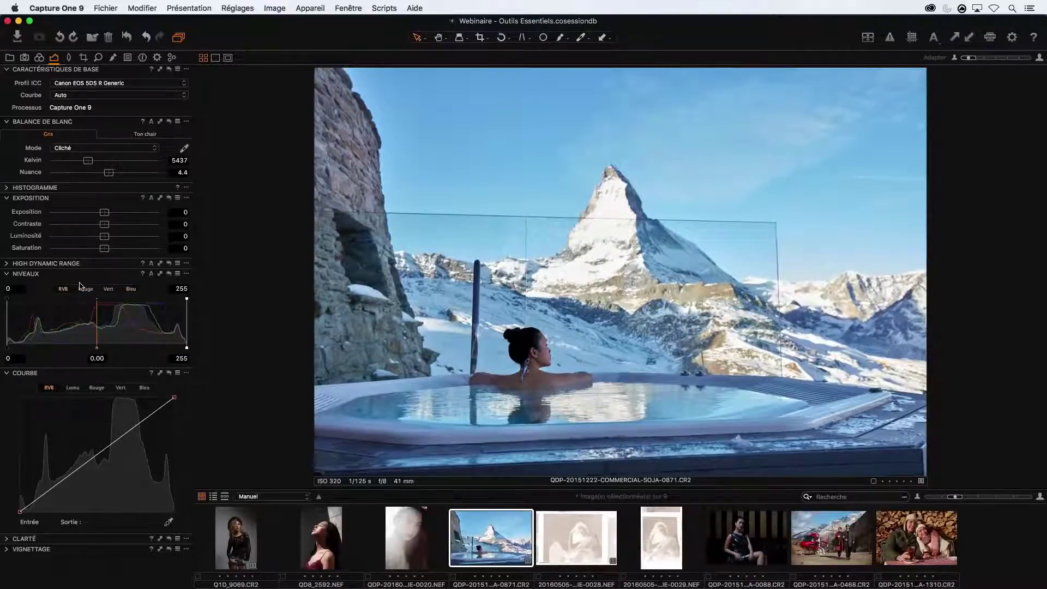
# Step: Set the levels channel mode (Mode Canal) to Canal RVB in the Exposition preferences, and apply automatic levels to the photo
pyautogui.click(61, 7)
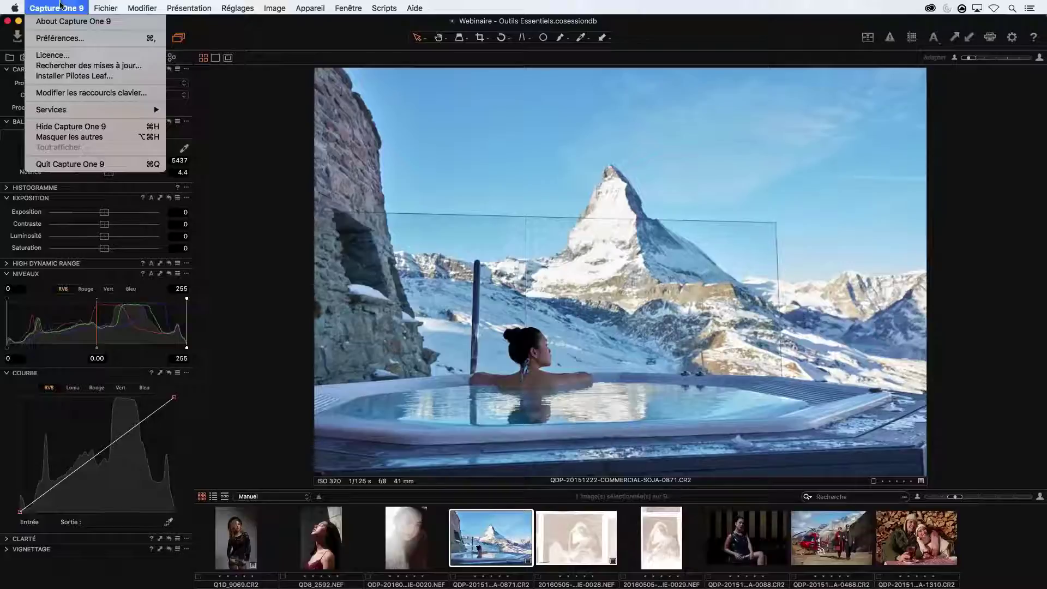
pyautogui.click(60, 38)
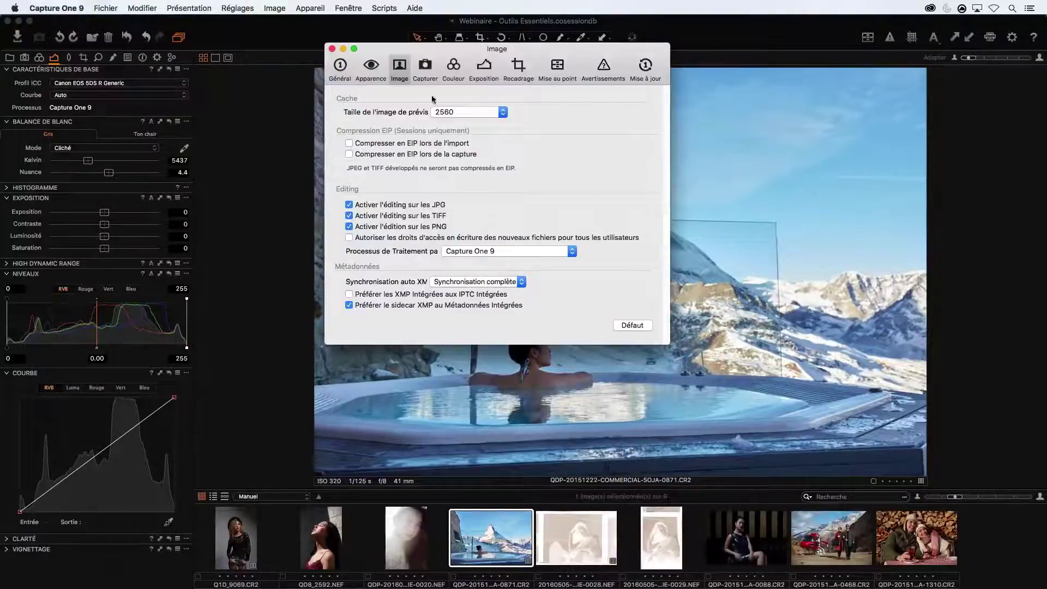
pyautogui.click(484, 68)
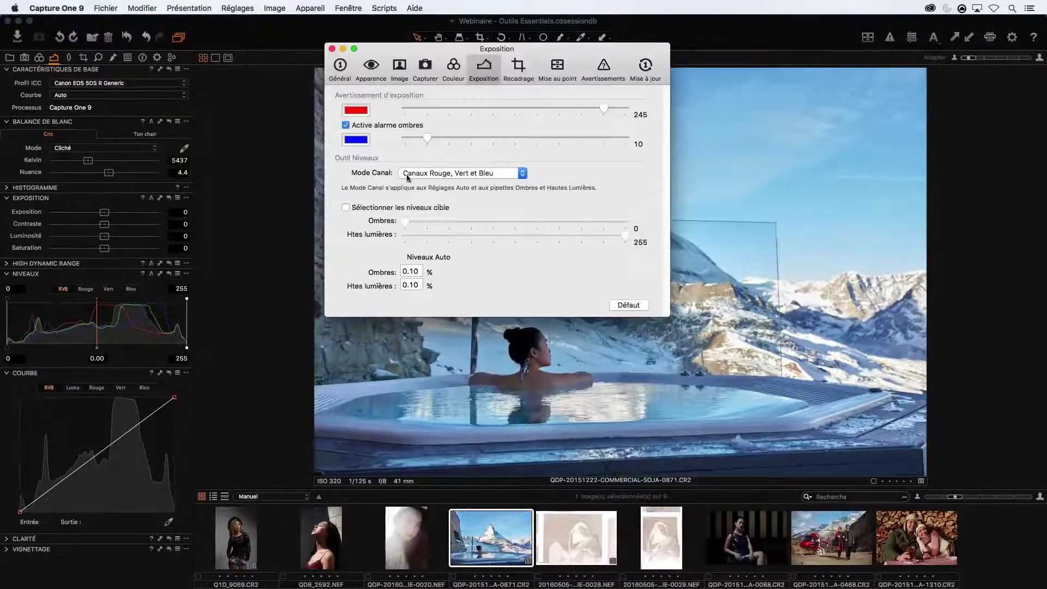
pyautogui.click(439, 174)
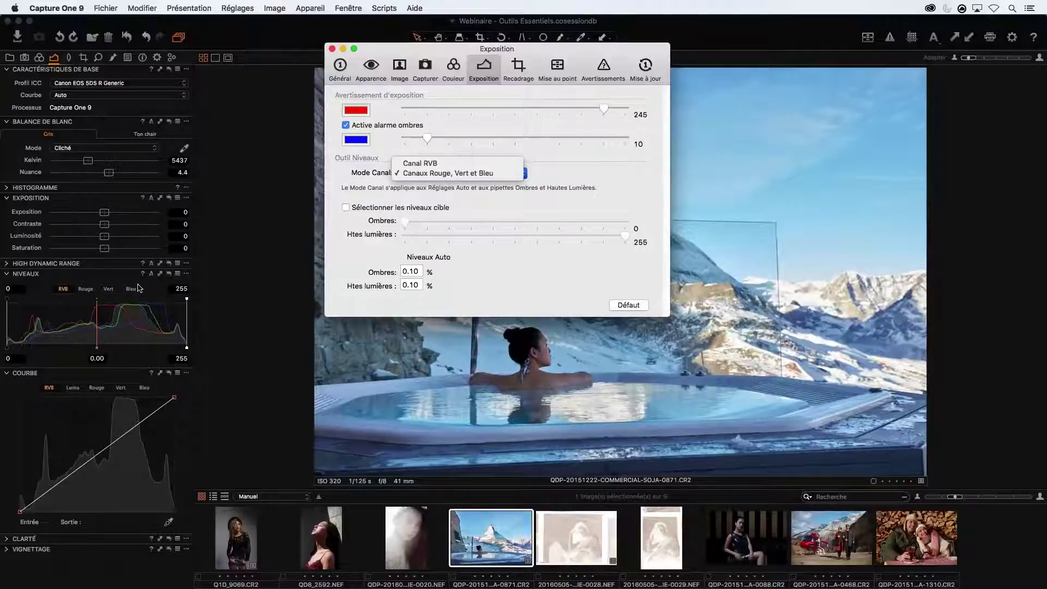
pyautogui.click(420, 163)
pyautogui.click(332, 48)
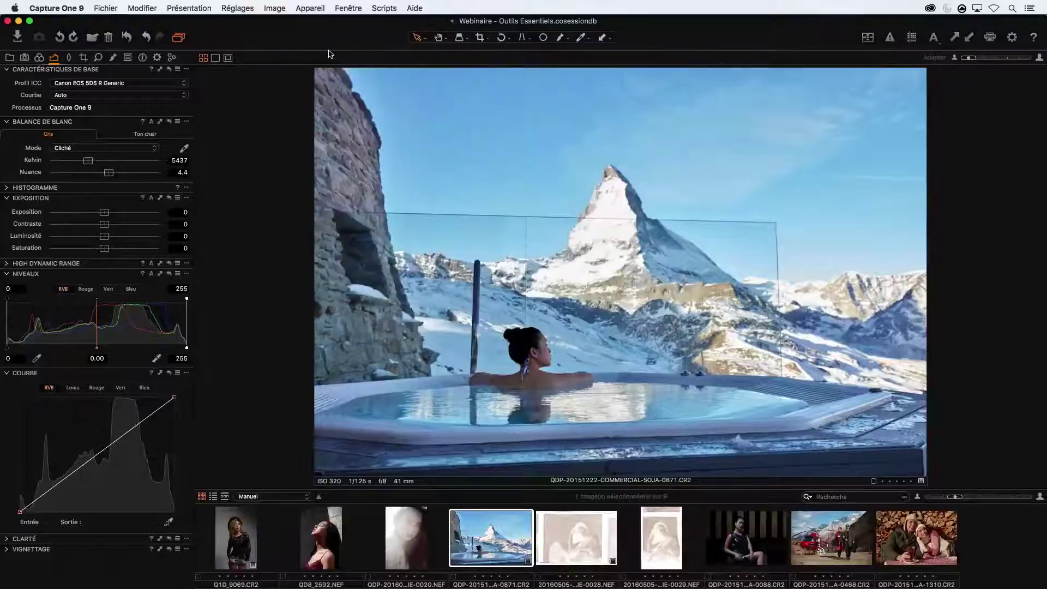
pyautogui.click(152, 273)
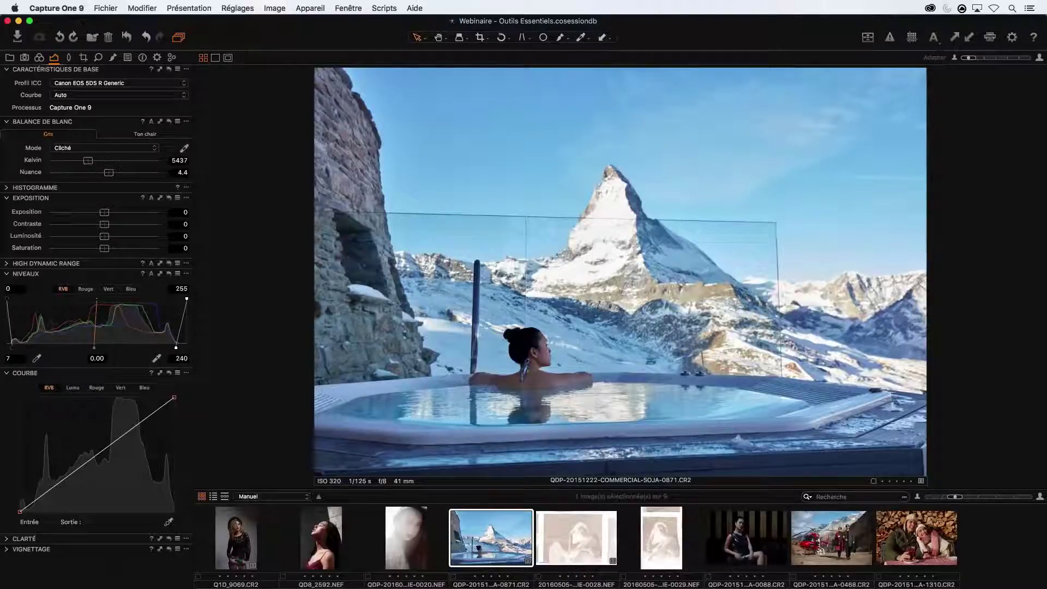
# Step: Try Niveaux Auto thresholds of 5% for Ombres and Htes lumières, apply automatic levels, and reset the Niveaux tool
pyautogui.click(57, 8)
pyautogui.click(49, 38)
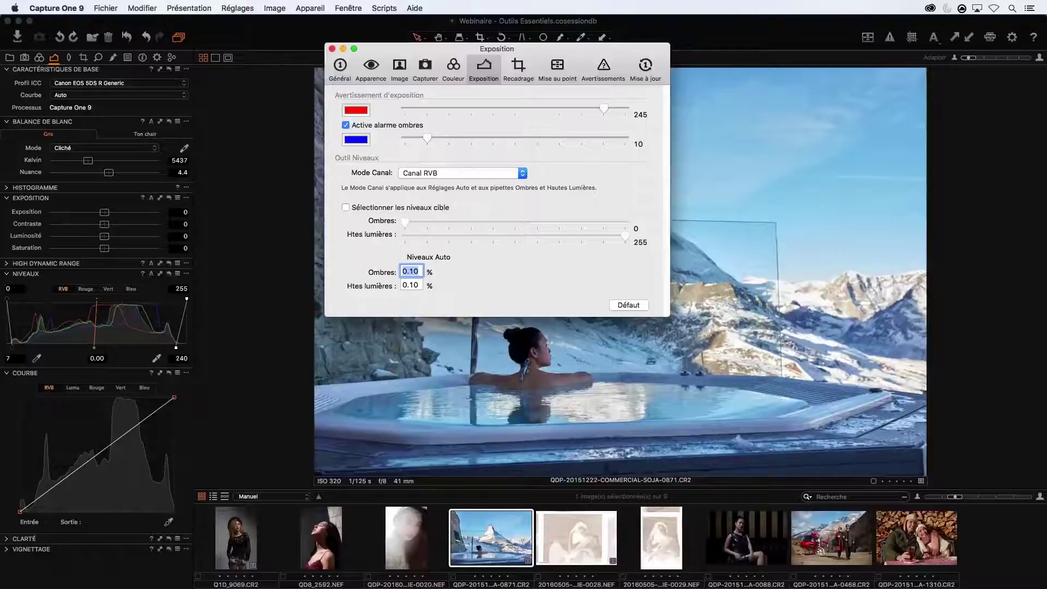
pyautogui.click(419, 271)
pyautogui.press('BackSpace')
pyautogui.press('BackSpace')
pyautogui.press('BackSpace')
pyautogui.write('5')
pyautogui.press('Tab')
pyautogui.write('5')
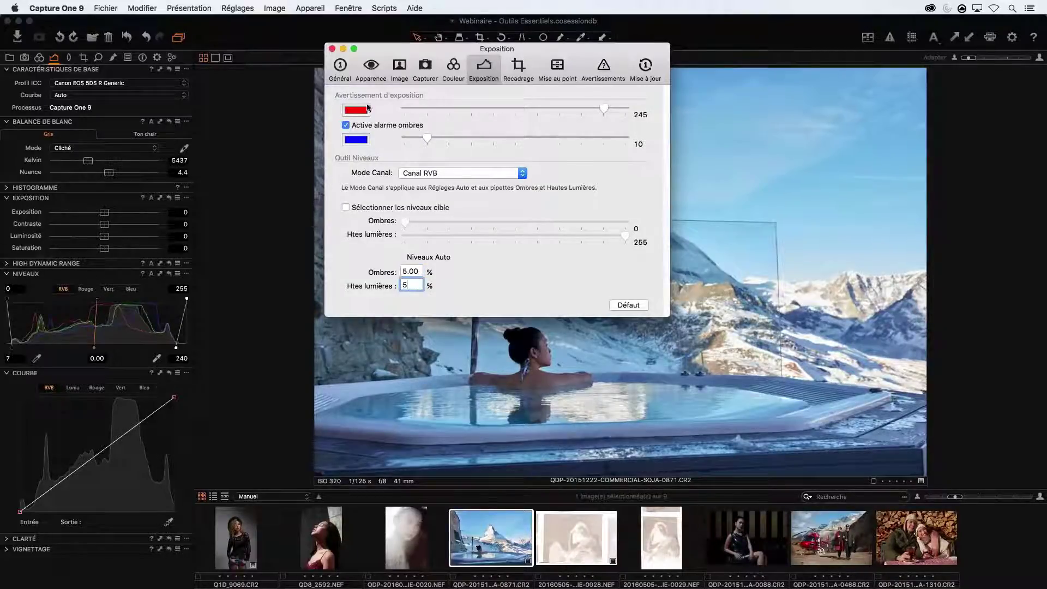
pyautogui.click(332, 49)
pyautogui.click(151, 274)
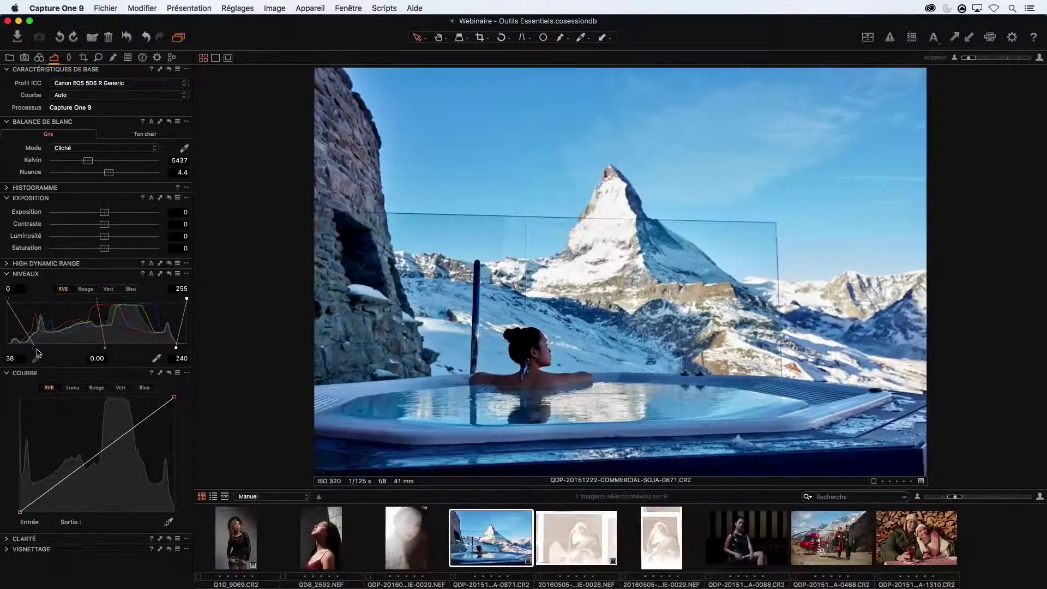
pyautogui.click(169, 274)
# Step: Set both Niveaux Auto thresholds, Ombres and Htes lumières, to 0.10% in the preferences, and apply automatic levels to the photo
pyautogui.click(56, 8)
pyautogui.click(49, 33)
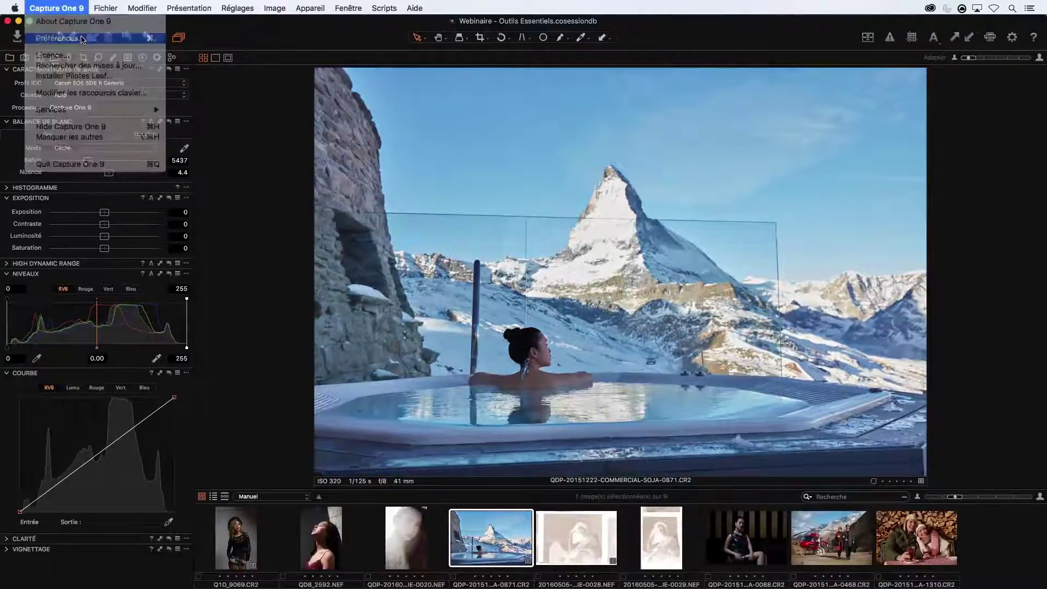
pyautogui.click(416, 272)
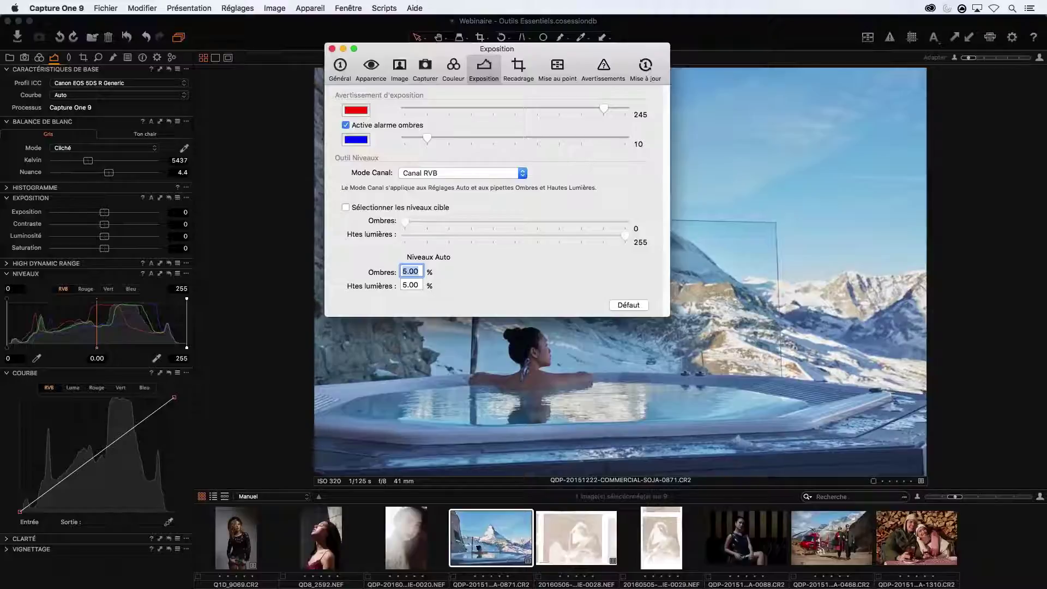
pyautogui.write('0.10')
pyautogui.press('Tab')
pyautogui.write('0.10')
pyautogui.click(331, 48)
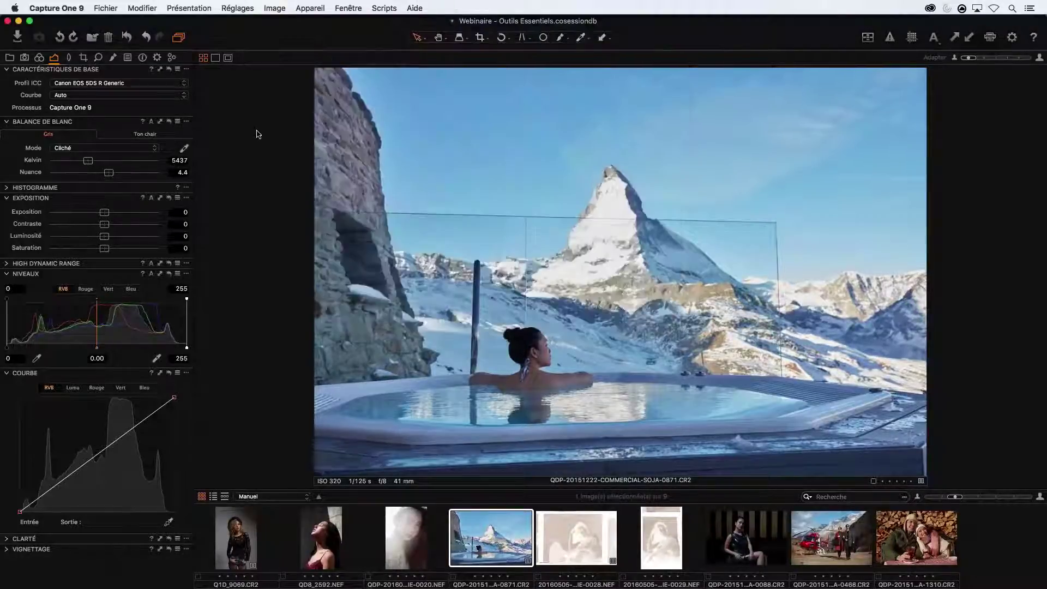
pyautogui.click(151, 274)
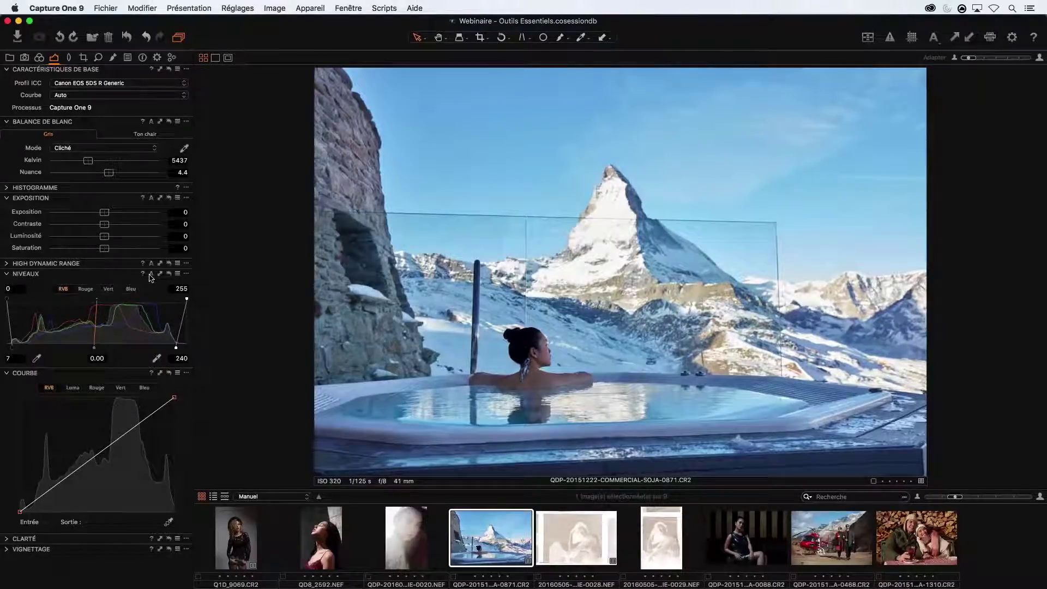
# Step: View the Rouge channel in the Niveaux tool, and return to the RVB channel
pyautogui.click(87, 292)
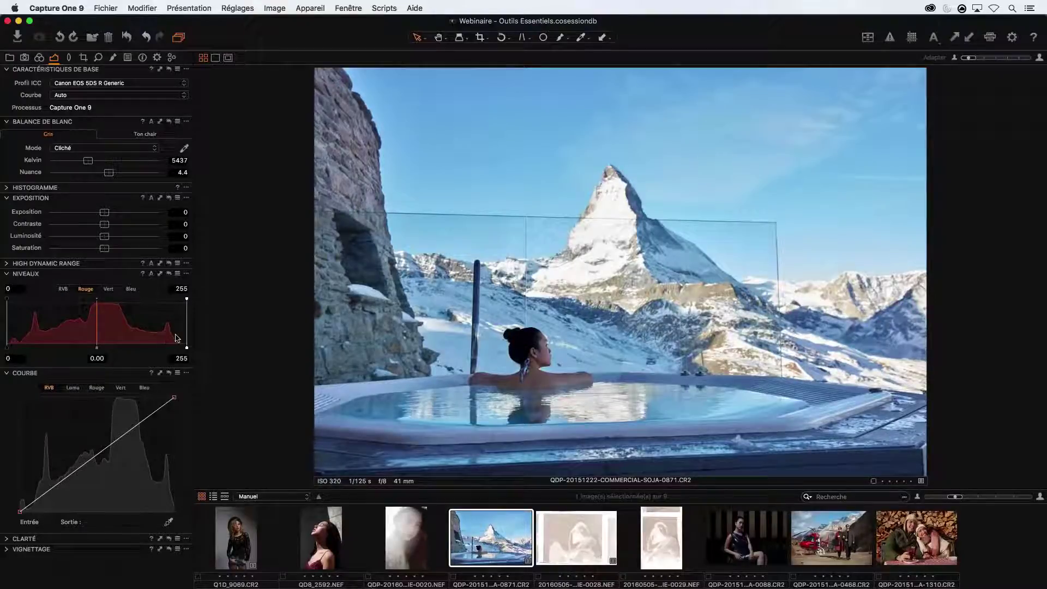
pyautogui.press('super+shift+l')
pyautogui.click(64, 290)
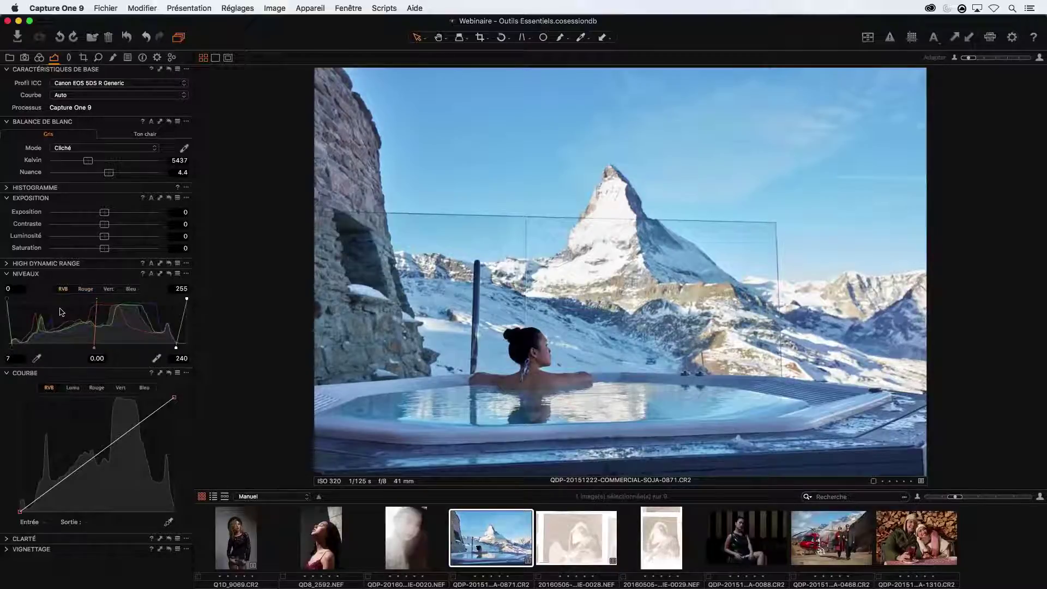
# Step: View the Rouge channel in the Niveaux tool, and look at the Balance des couleurs tool's colour wheels before returning to the exposure tools
pyautogui.click(86, 289)
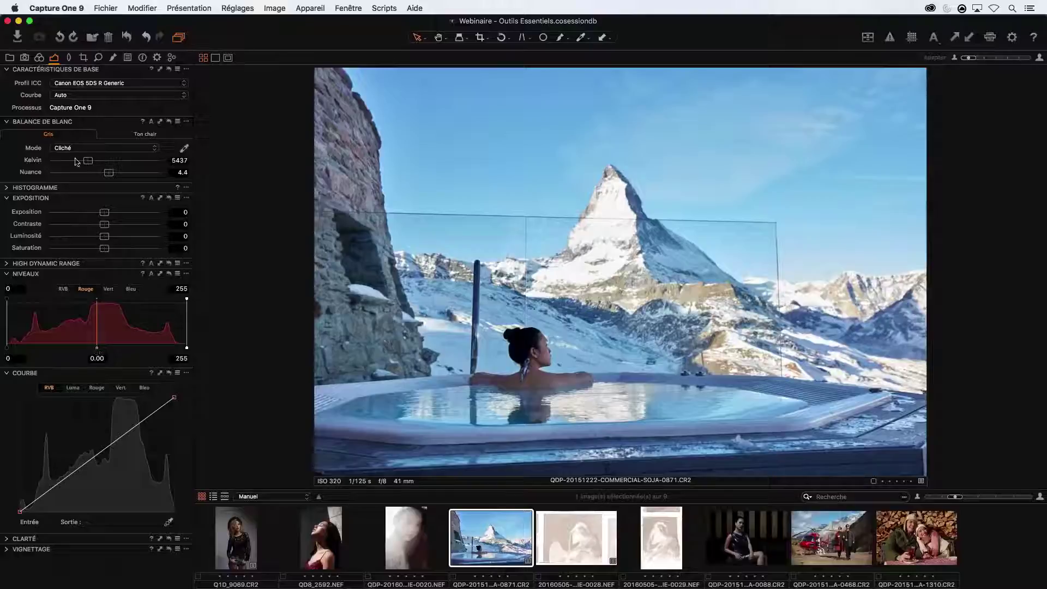
pyautogui.click(40, 59)
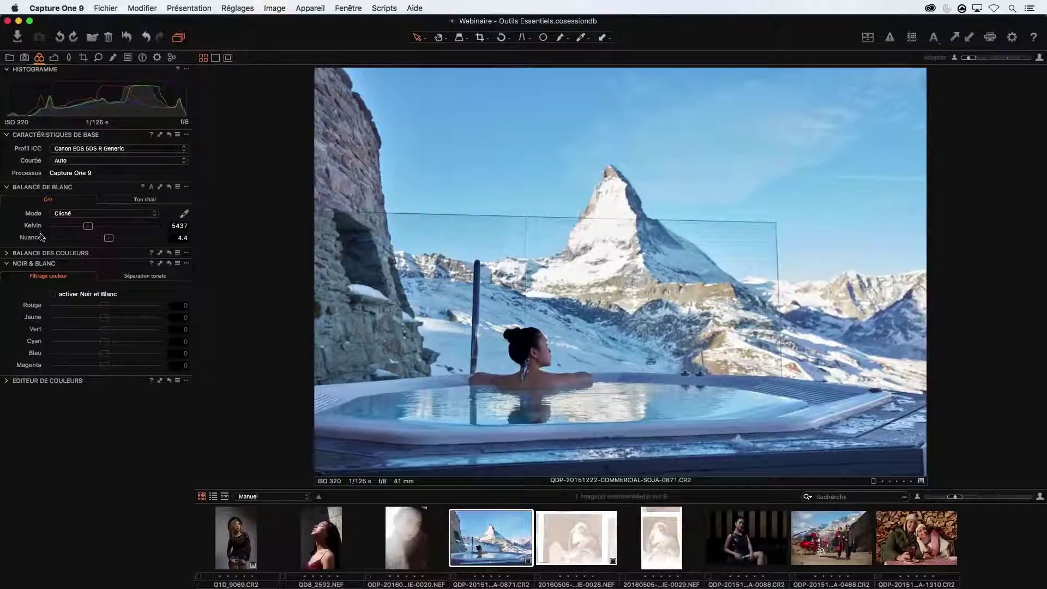
pyautogui.click(9, 254)
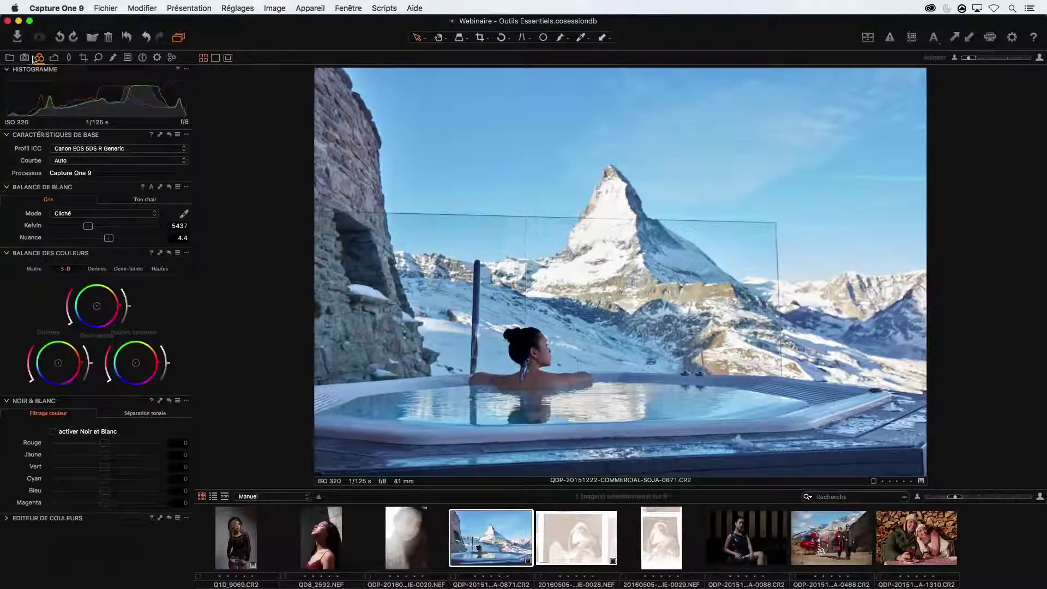
pyautogui.click(54, 59)
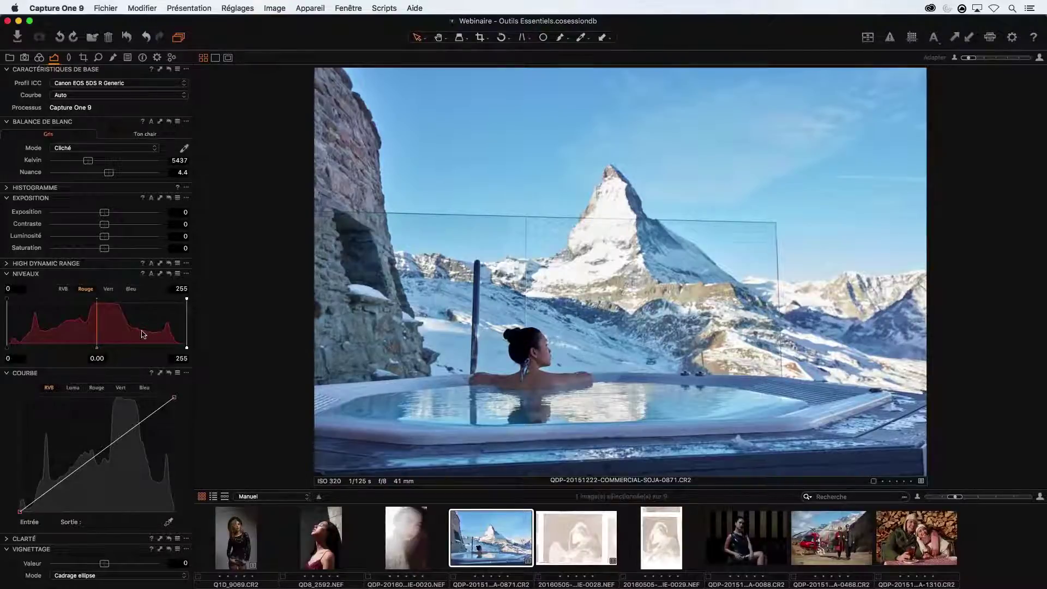
# Step: Try output levels of 19 for shadows and 247 for highlights on the Bleu channel of Niveaux, and restore 0 and 255
pyautogui.click(112, 290)
pyautogui.click(130, 290)
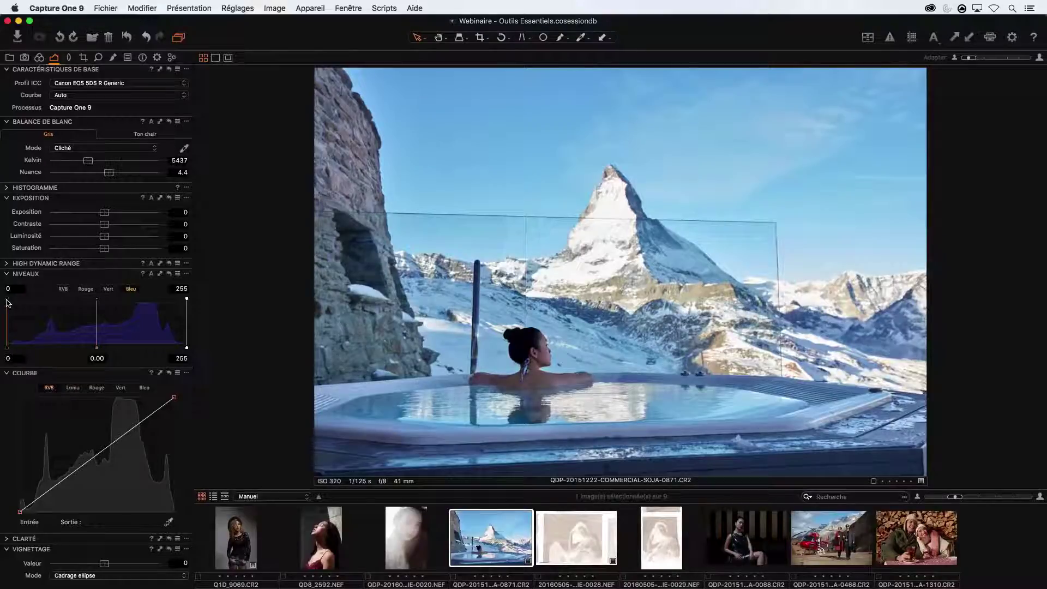
pyautogui.moveTo(7, 300); pyautogui.dragTo(19, 300)
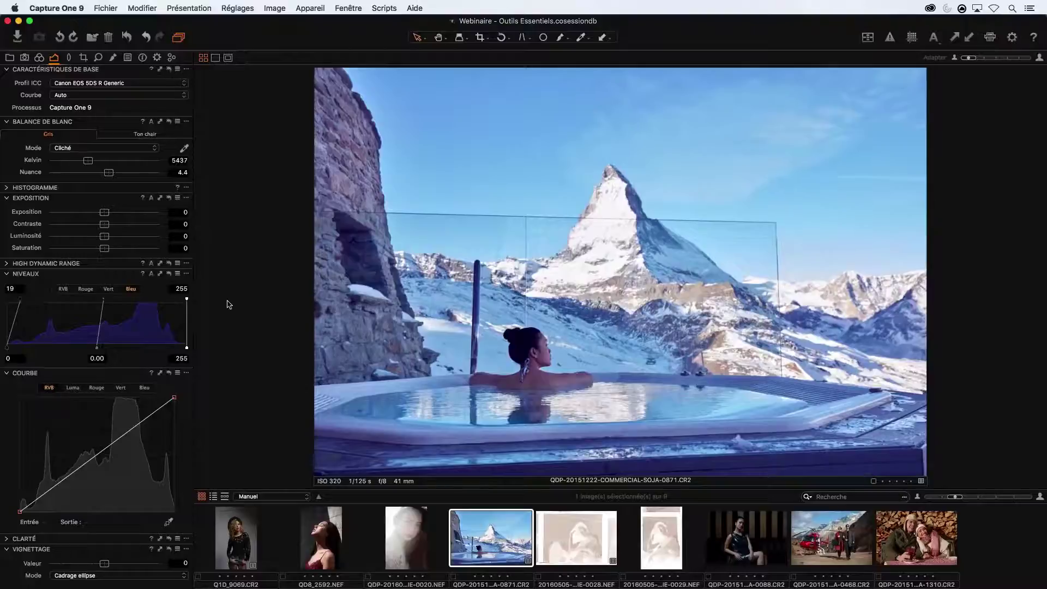
pyautogui.moveTo(186, 299); pyautogui.dragTo(183, 299)
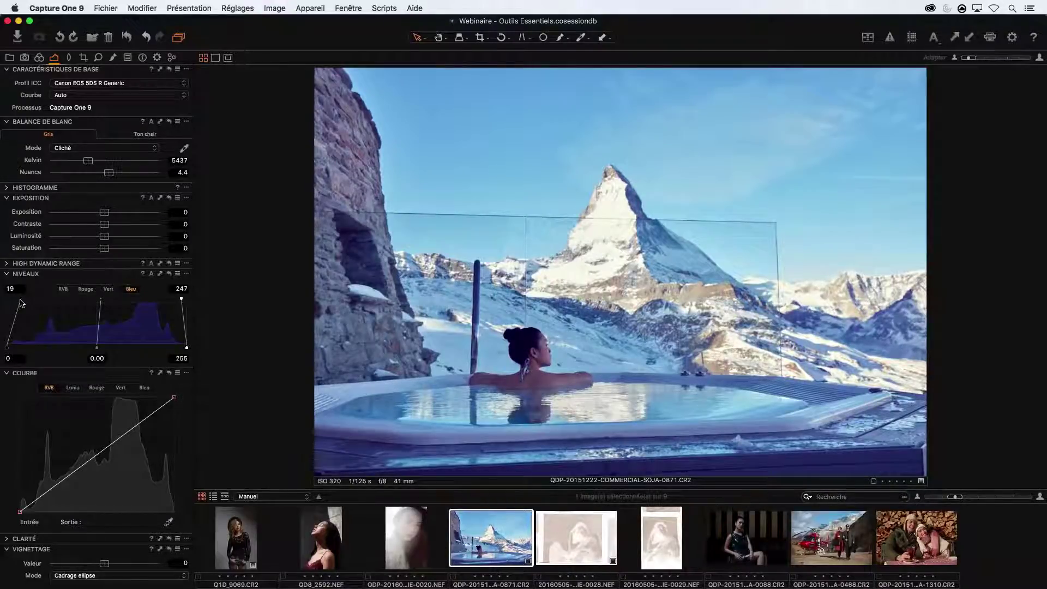
pyautogui.moveTo(19, 300); pyautogui.dragTo(7, 299)
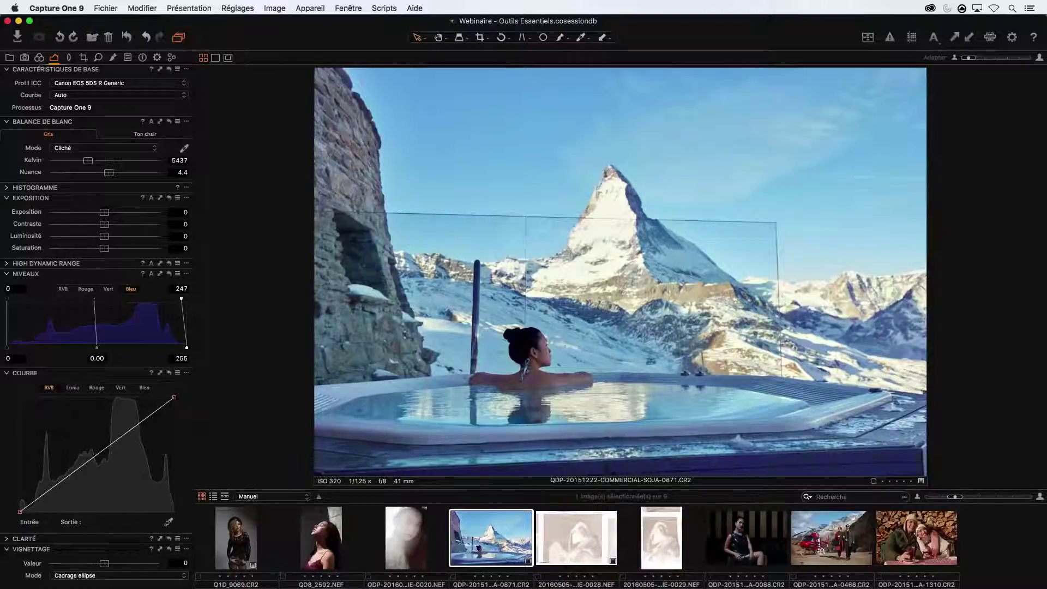
pyautogui.moveTo(181, 299); pyautogui.dragTo(206, 300)
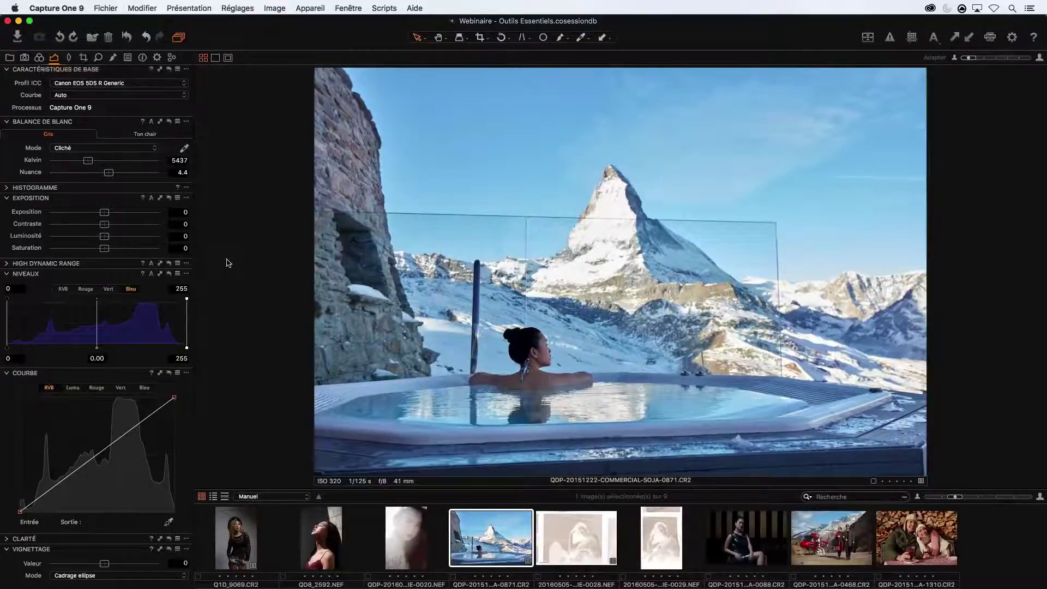
# Step: Look through the Vert, Rouge and Bleu channels of the Niveaux tool, and return to the RVB channel
pyautogui.click(106, 292)
pyautogui.click(88, 291)
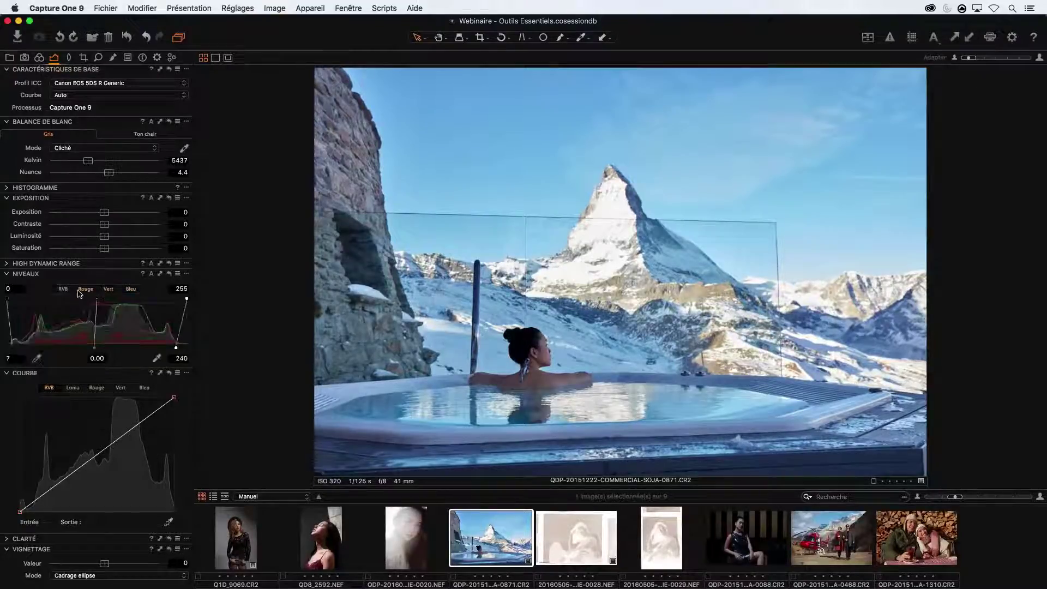
pyautogui.click(108, 290)
pyautogui.click(128, 290)
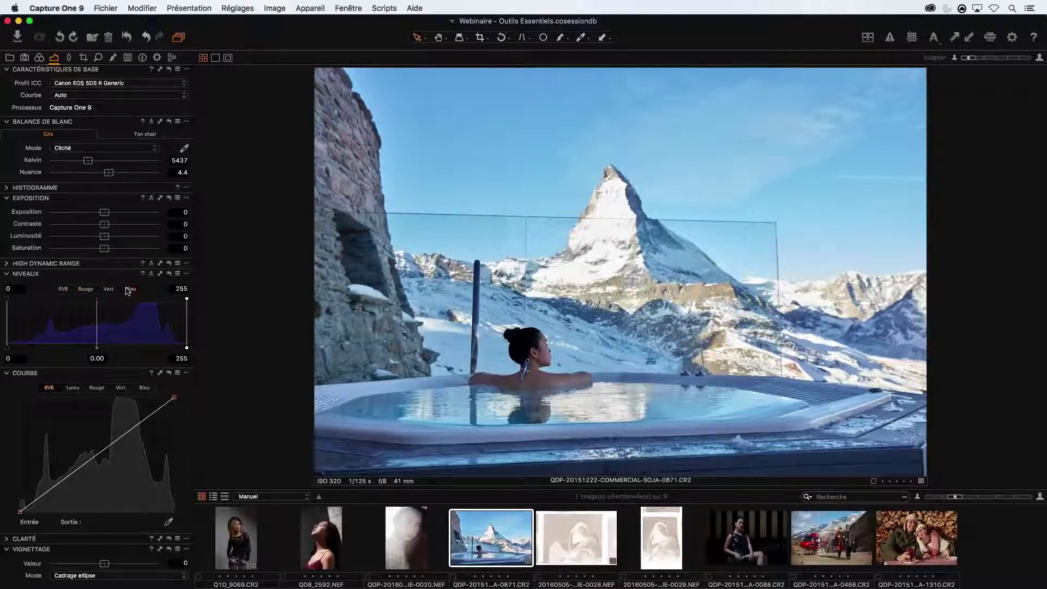
pyautogui.click(63, 290)
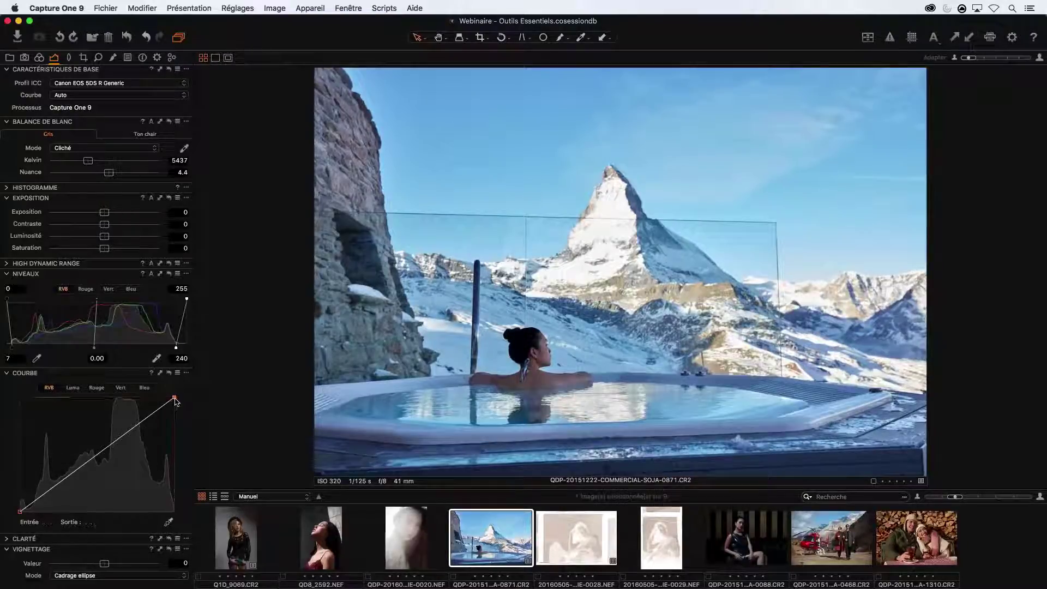
# Step: Try moving the white and black end points of the RVB curve in the Courbe tool, and restore the straight line
pyautogui.moveTo(175, 398); pyautogui.dragTo(174, 467)
pyautogui.press('super+z')
pyautogui.moveTo(175, 397); pyautogui.dragTo(146, 398)
pyautogui.press('super+z')
pyautogui.moveTo(21, 513); pyautogui.dragTo(9, 544)
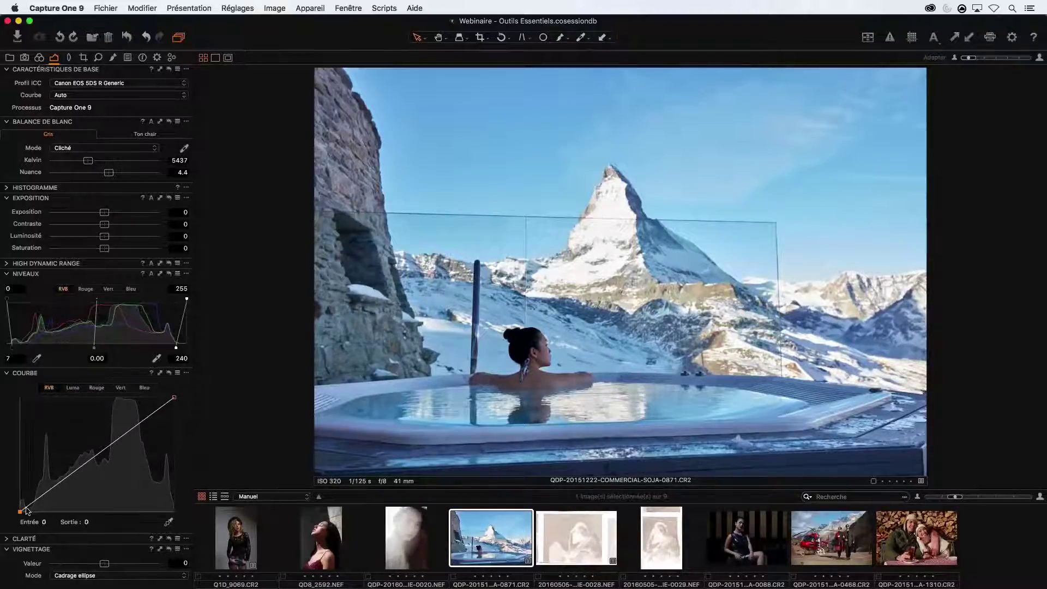
pyautogui.moveTo(20, 512); pyautogui.dragTo(39, 523)
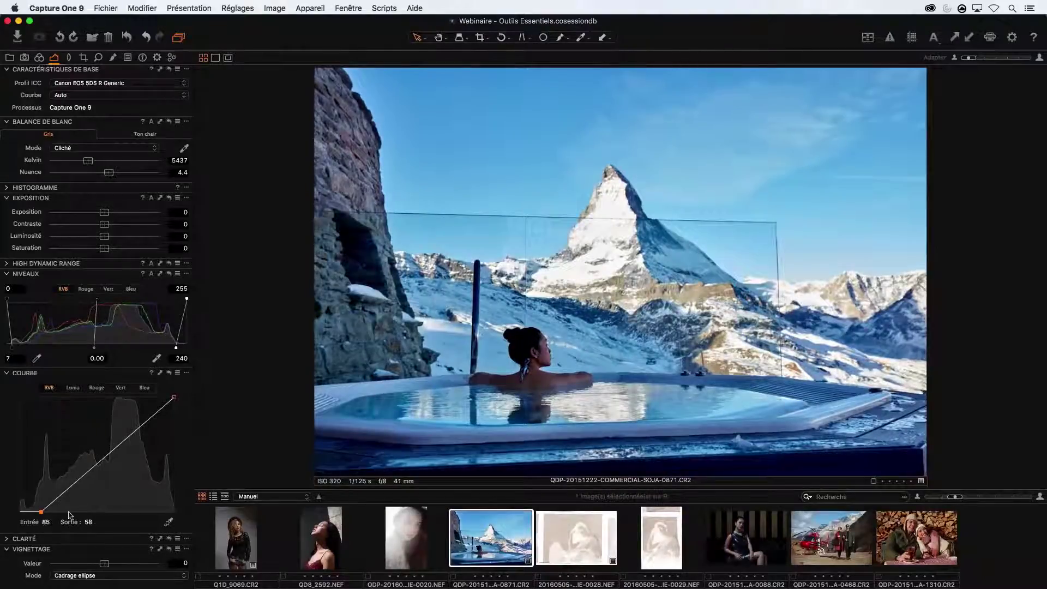
pyautogui.moveTo(42, 511); pyautogui.dragTo(19, 513)
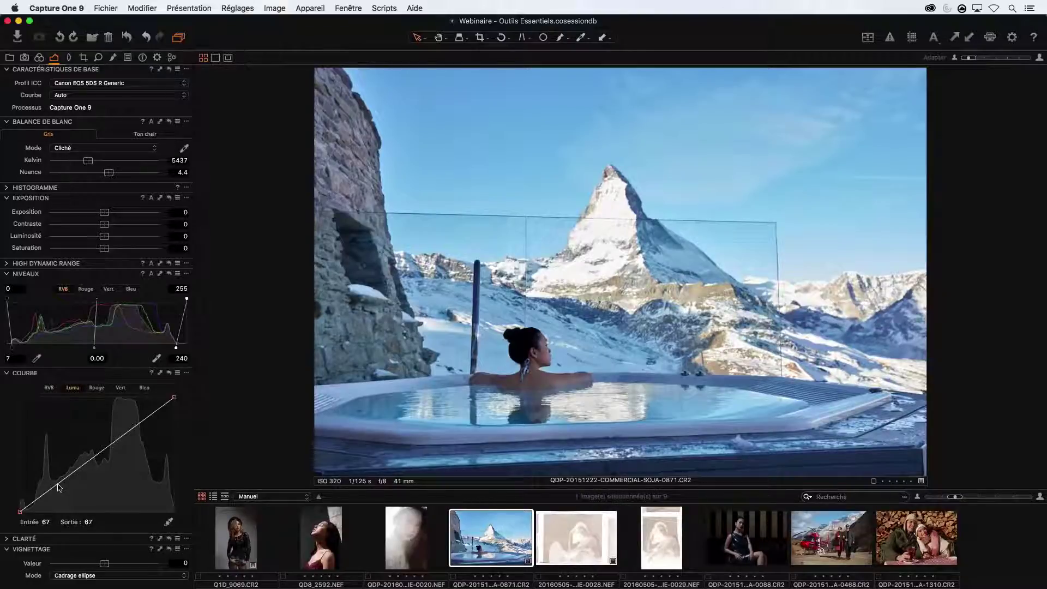
# Step: Build an S-curve on the Luma channel with a shadow point at about 69/52 and a raised highlight point, and duplicate the variant
pyautogui.moveTo(59, 487); pyautogui.dragTo(58, 491)
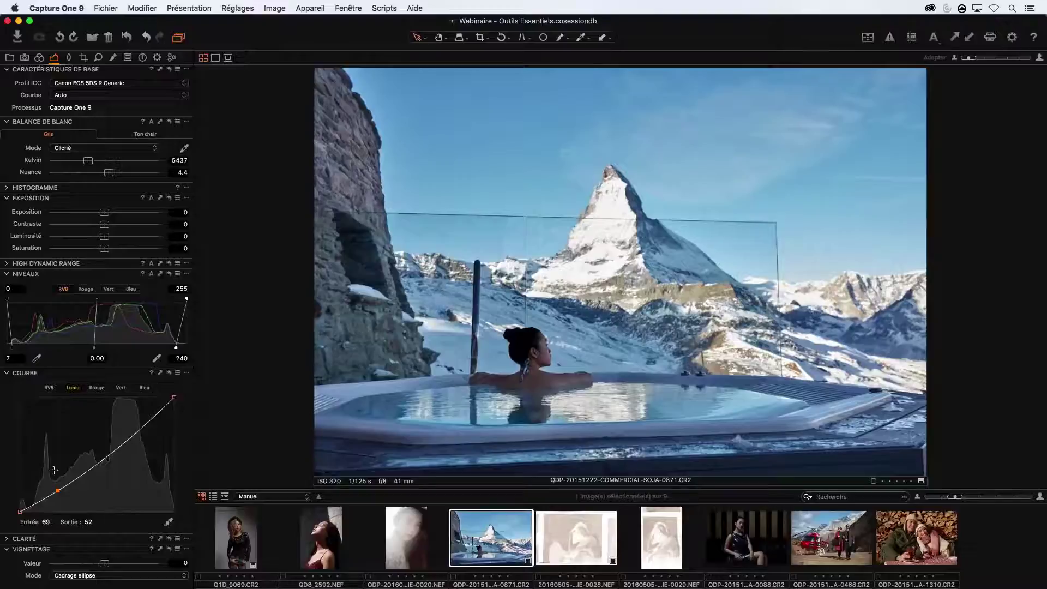
pyautogui.moveTo(138, 430); pyautogui.dragTo(137, 418)
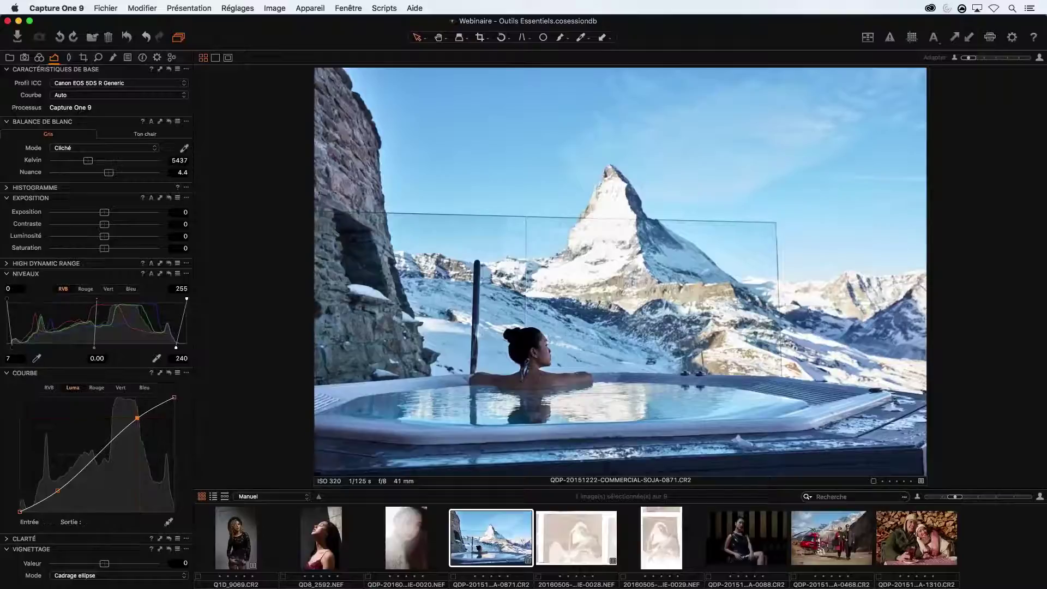
pyautogui.rightClick(511, 535)
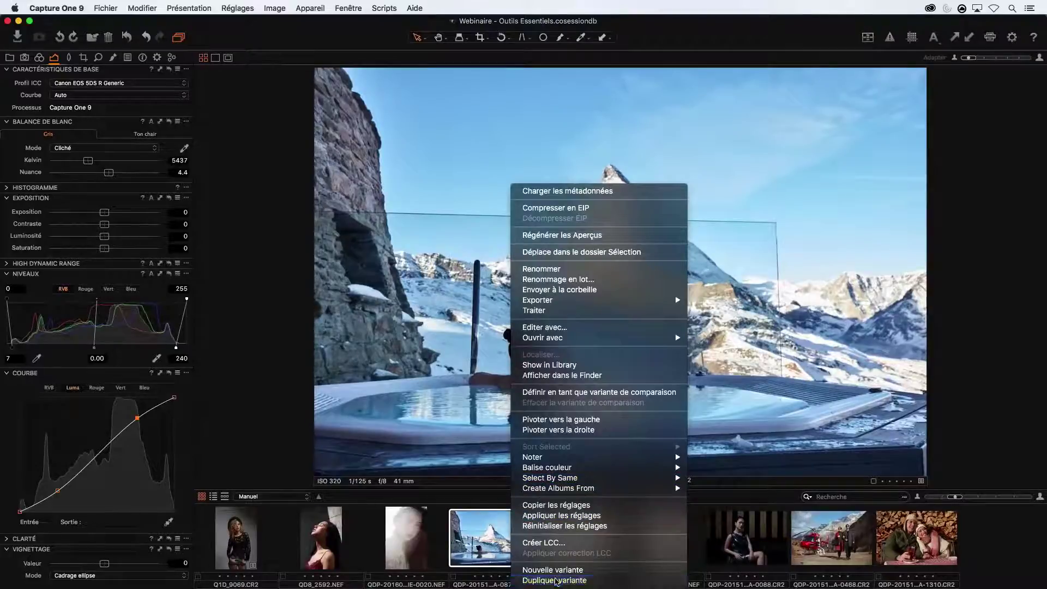
pyautogui.click(557, 580)
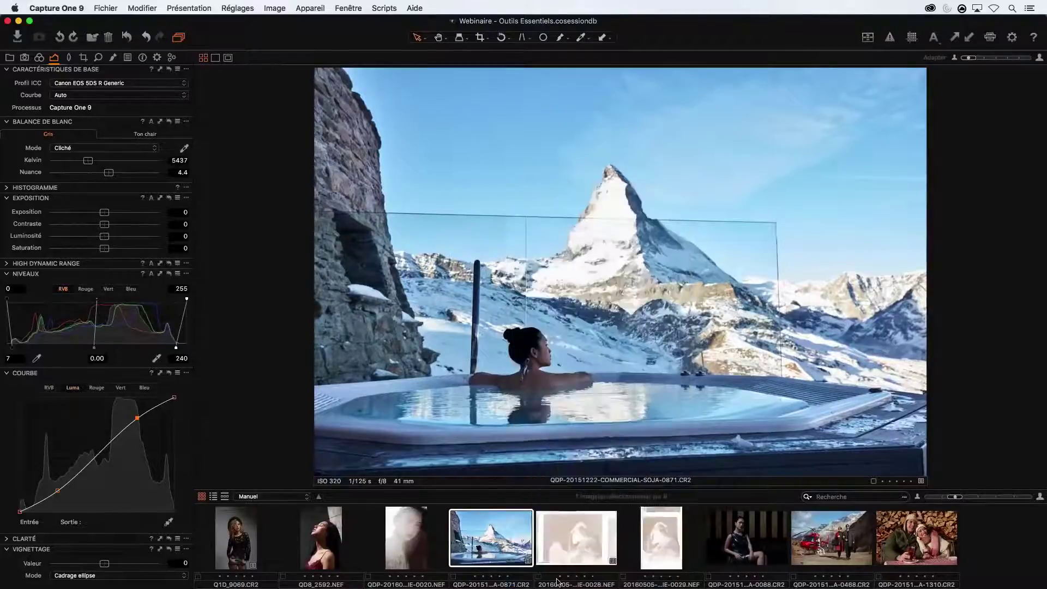
# Step: Reset the duplicate variant's curve and build a similar S-curve on its RVB channel with lowered shadows and raised highlights
pyautogui.click(170, 374)
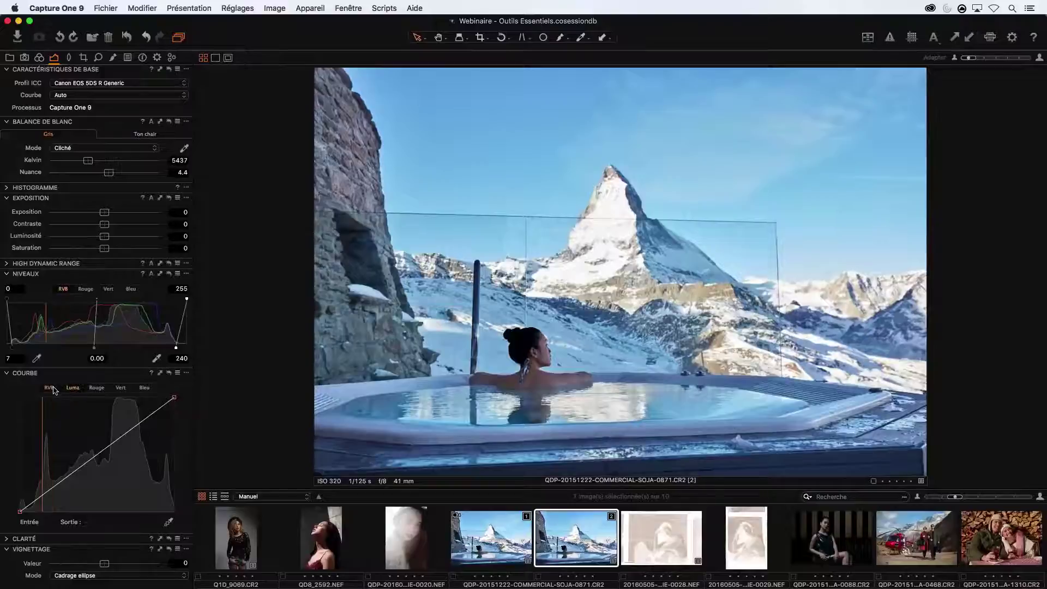
pyautogui.click(60, 487)
pyautogui.moveTo(60, 488); pyautogui.dragTo(58, 494)
pyautogui.moveTo(136, 429); pyautogui.dragTo(136, 425)
pyautogui.moveTo(59, 494); pyautogui.dragTo(58, 490)
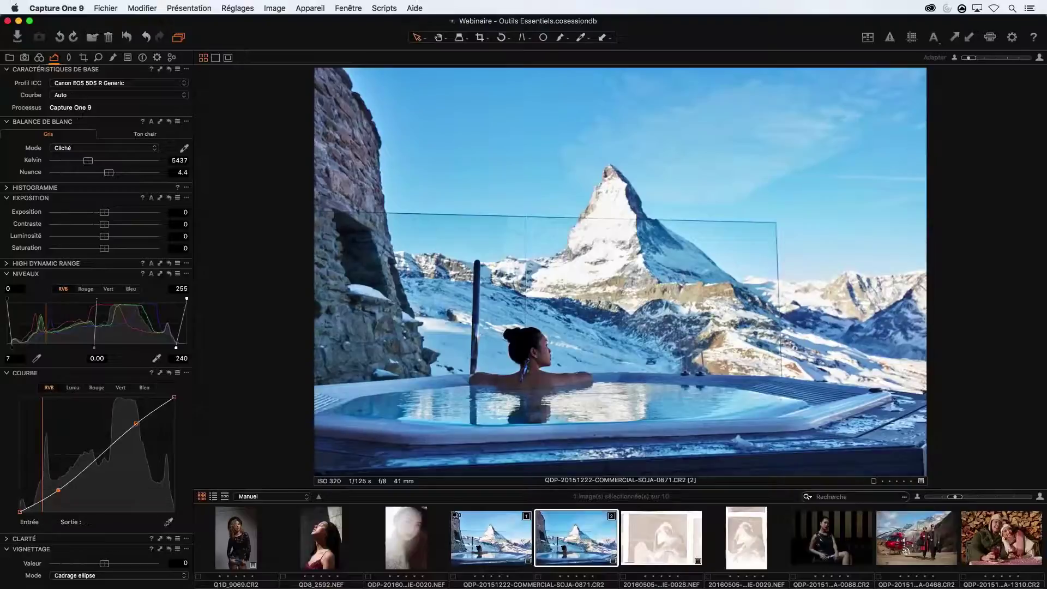
# Step: Compare the Luma and RVB curve variants side by side, enlarged with the tools and browser hidden, and restore the full workspace
pyautogui.keyDown('super'); pyautogui.click(493, 545); pyautogui.keyUp('super')
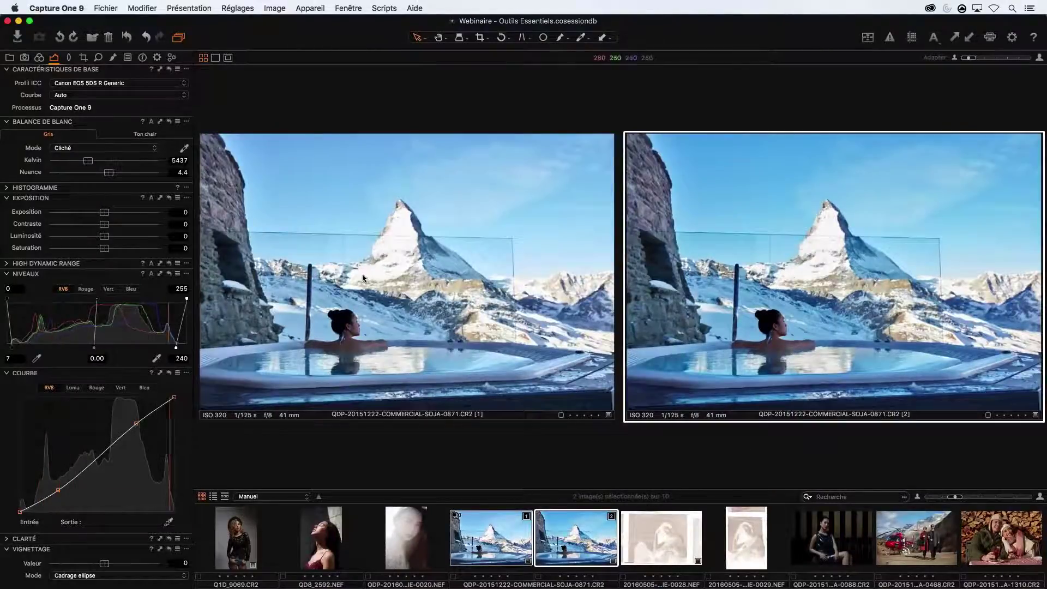
pyautogui.press('super+t')
pyautogui.press('super+b')
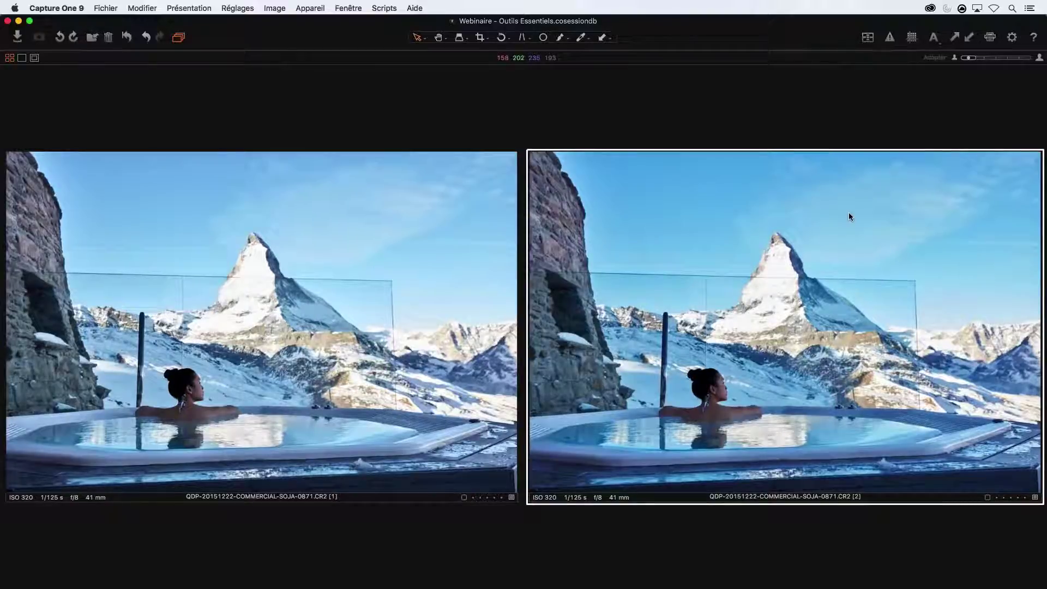
pyautogui.press('super+t')
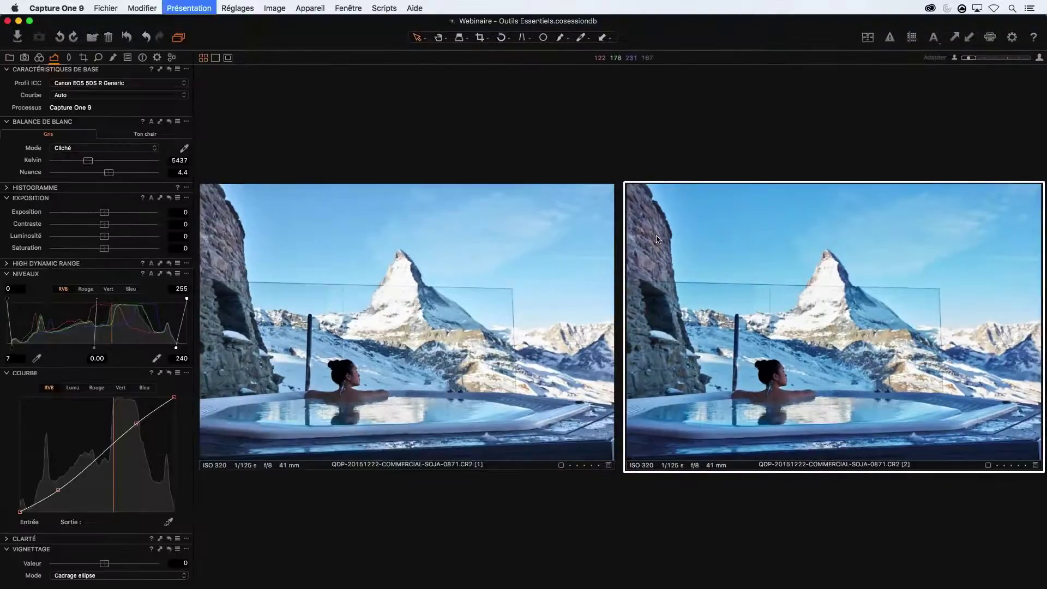
pyautogui.press('super+b')
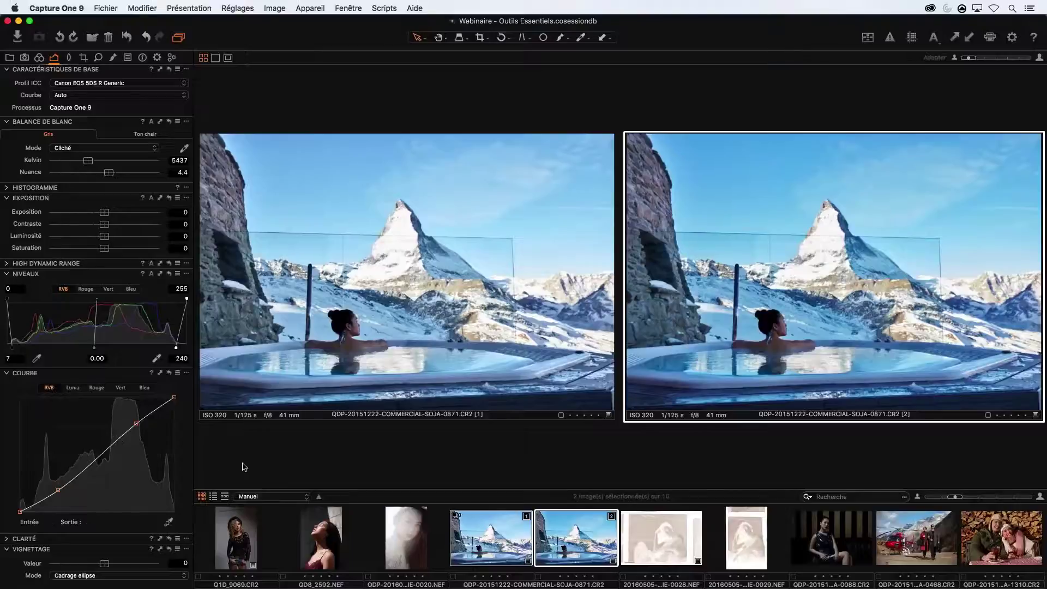
# Step: Select the photo Q1D_9069.CR2 and set Clarté to 20 in Naturel mode
pyautogui.press('Left')
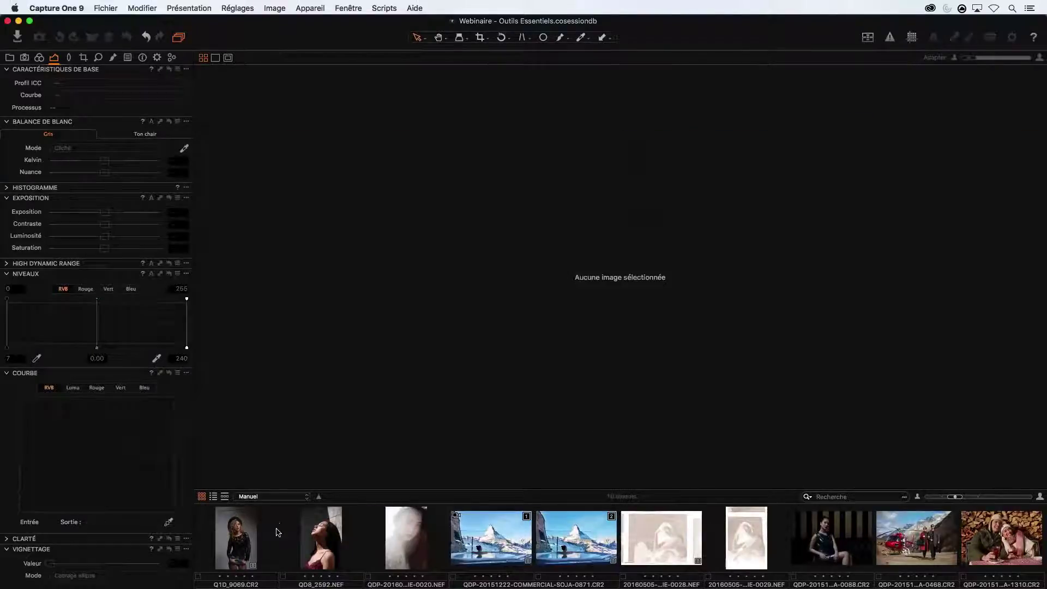
pyautogui.click(266, 529)
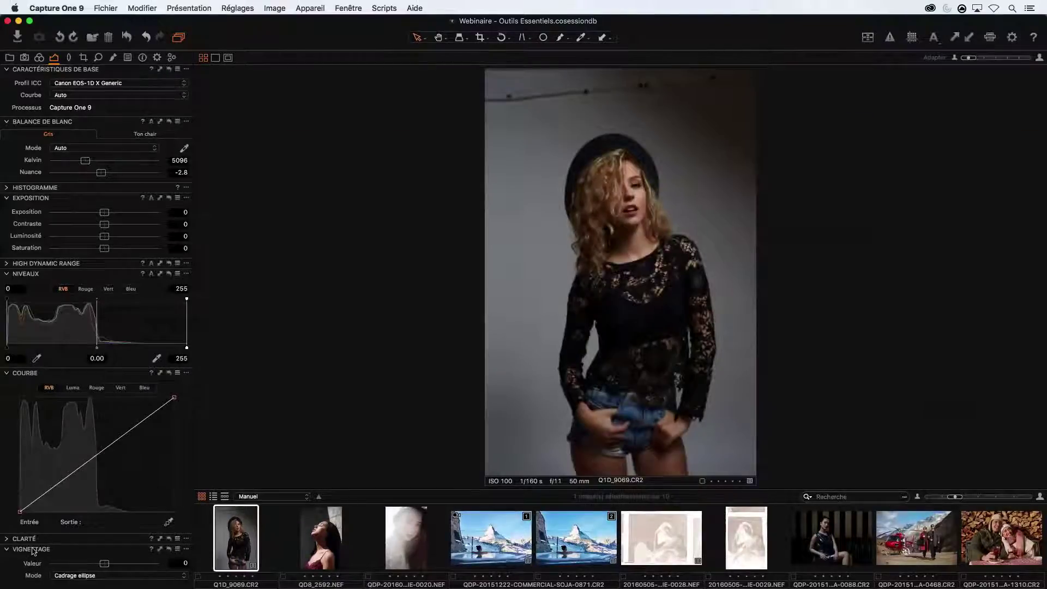
pyautogui.click(7, 539)
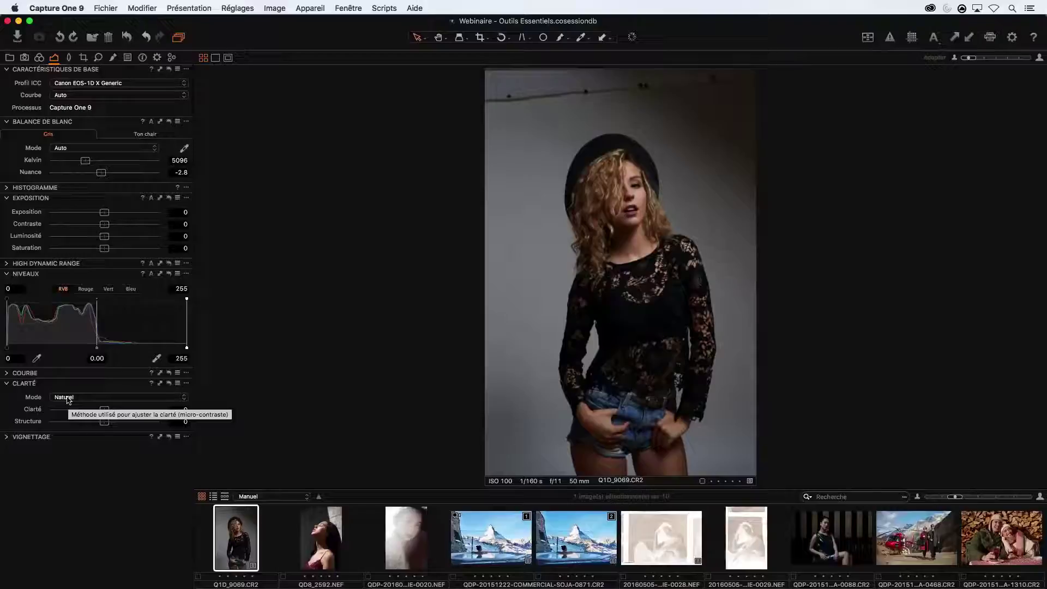
pyautogui.click(68, 399)
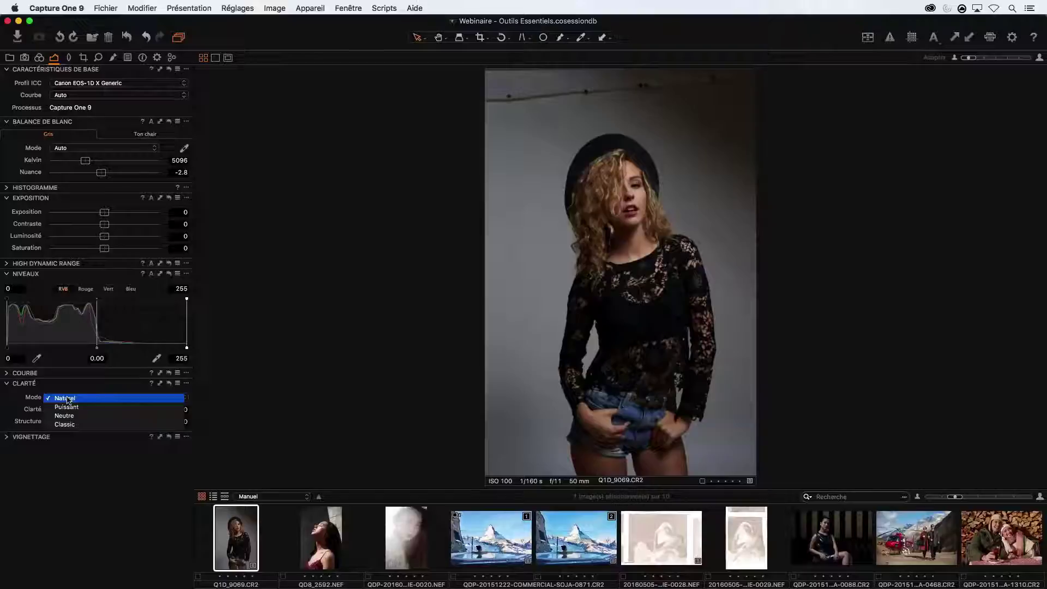
pyautogui.click(68, 400)
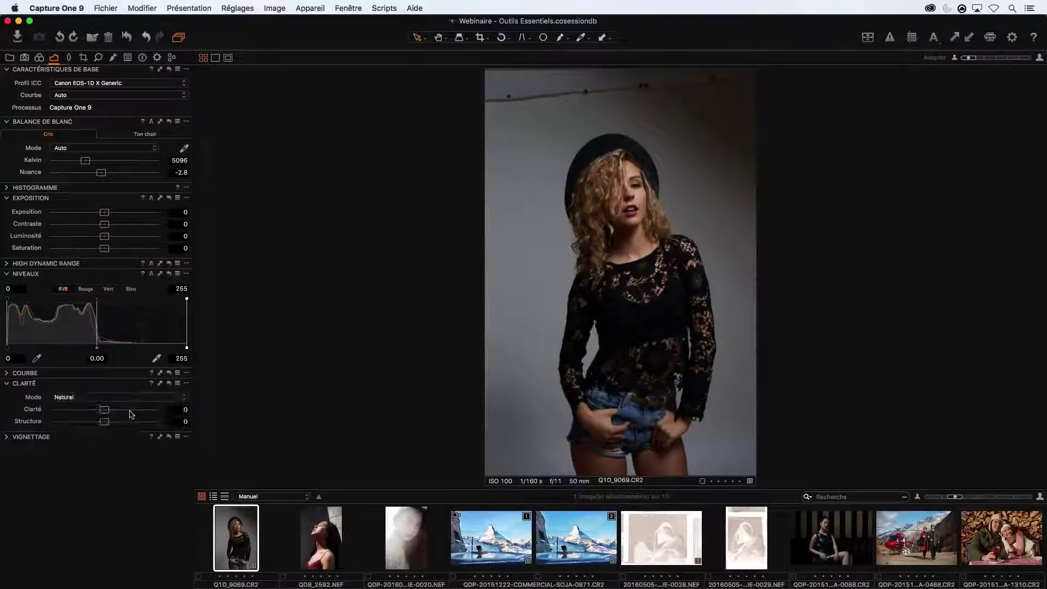
pyautogui.moveTo(106, 414); pyautogui.dragTo(115, 412)
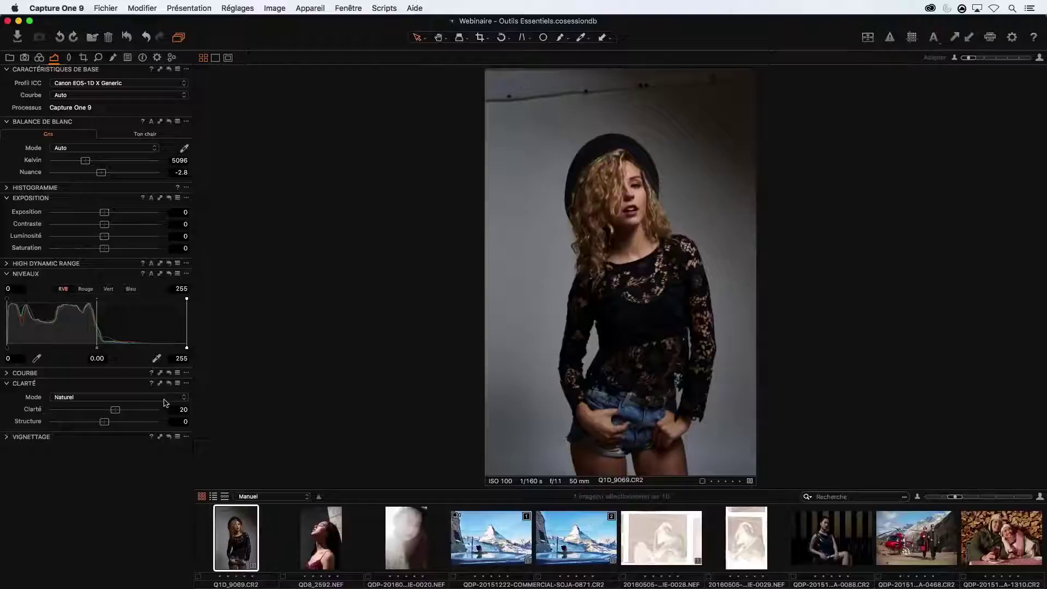
# Step: Compare the photo with and without the clarity adjustment by resetting the Clarté tool twice and undoing each reset
pyautogui.click(169, 384)
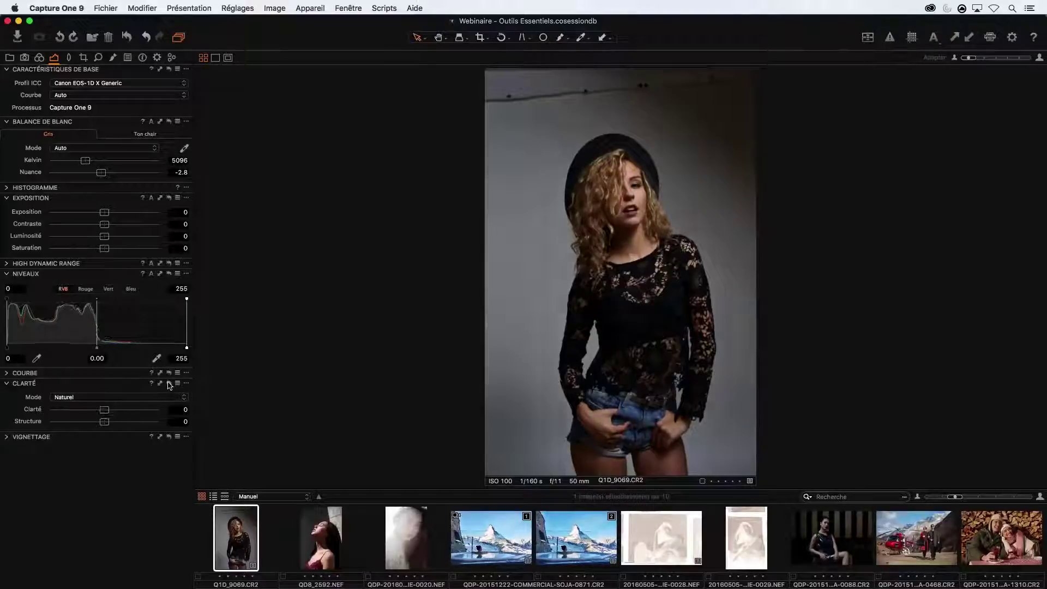
pyautogui.press('super+z')
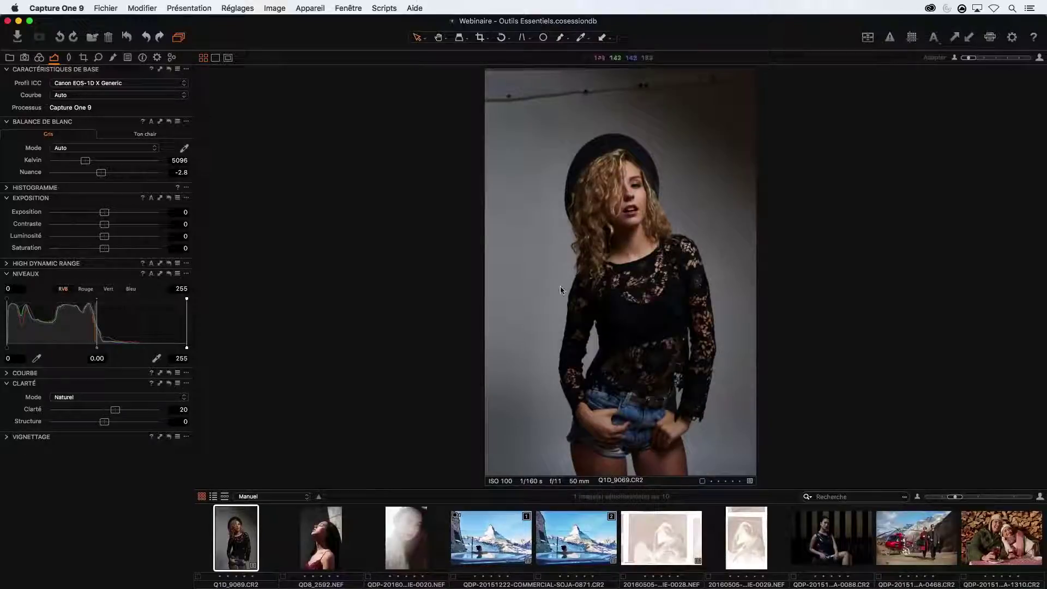
pyautogui.click(169, 384)
pyautogui.press('super+z')
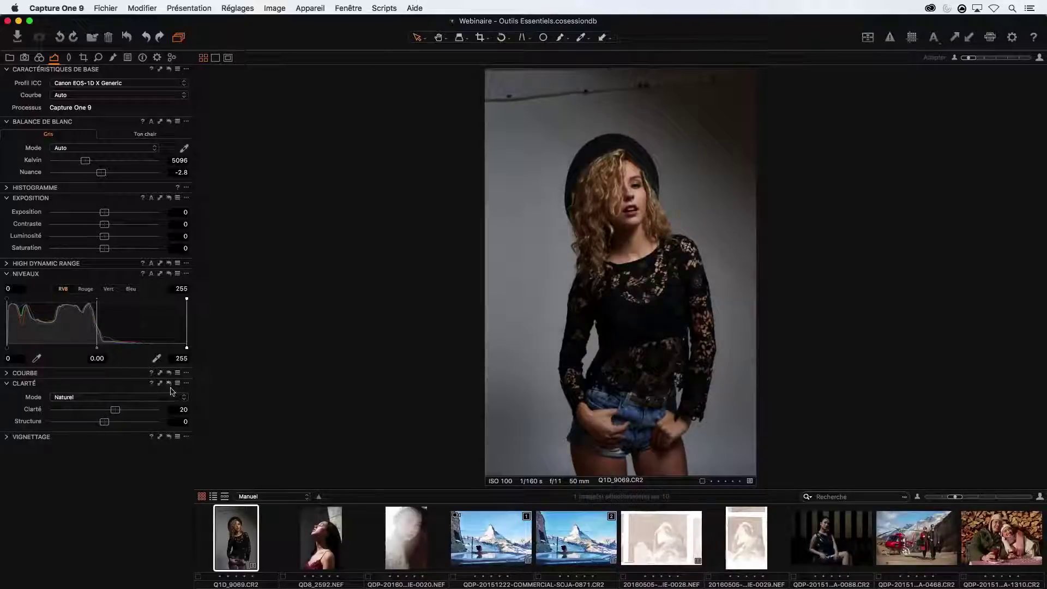
# Step: Try the Puissant, Neutre and Classic clarity modes on the portrait and set the mode back to Naturel
pyautogui.click(110, 398)
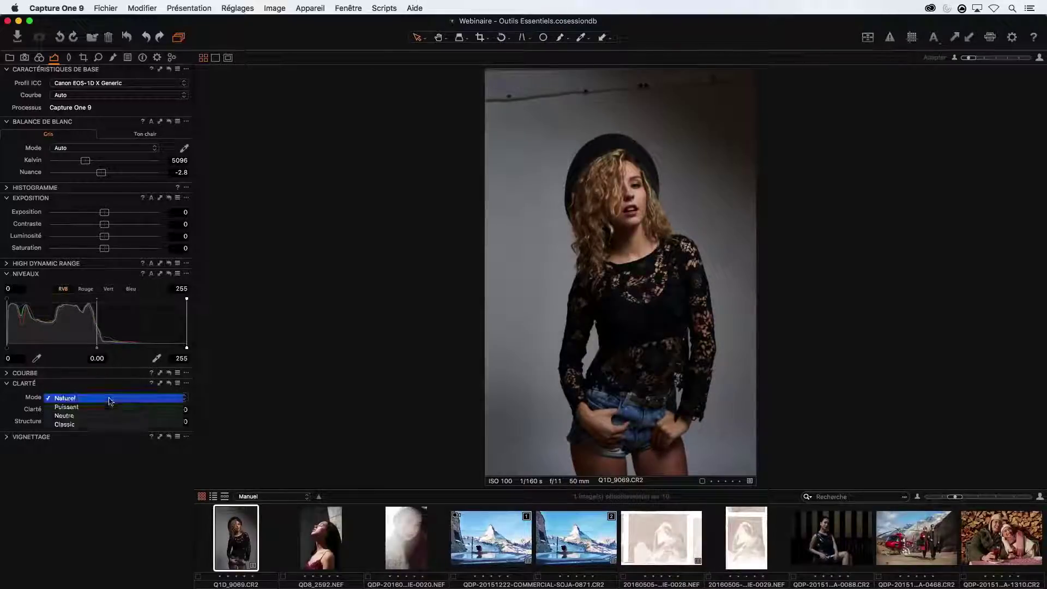
pyautogui.click(111, 407)
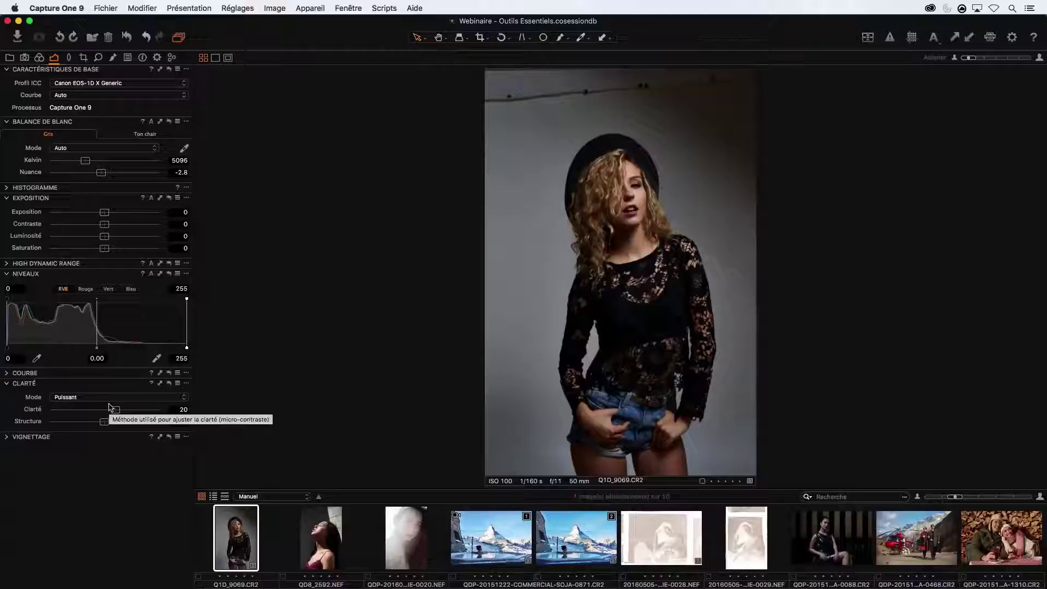
pyautogui.click(112, 398)
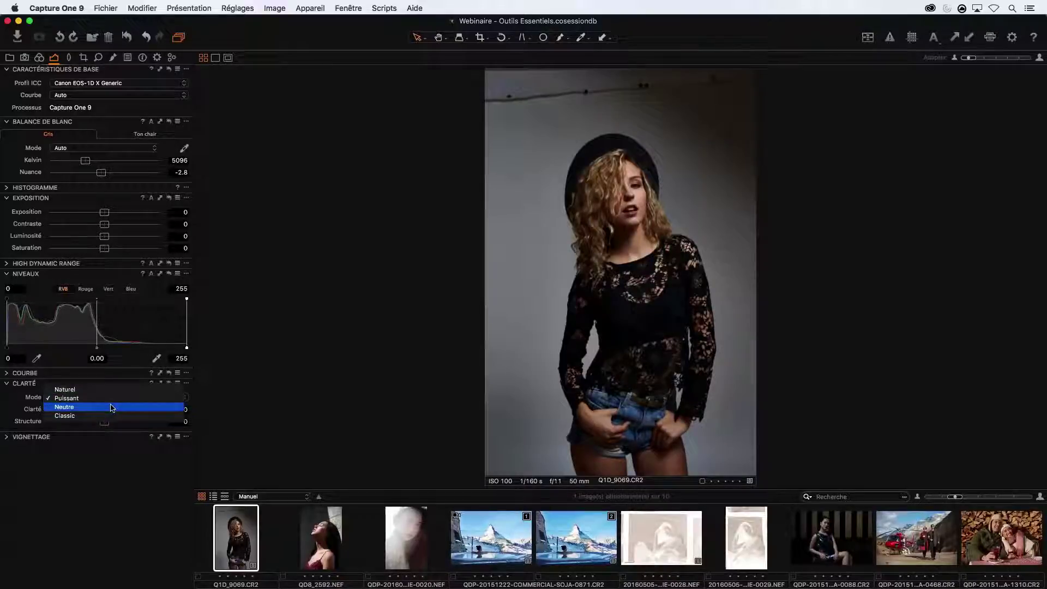
pyautogui.click(112, 407)
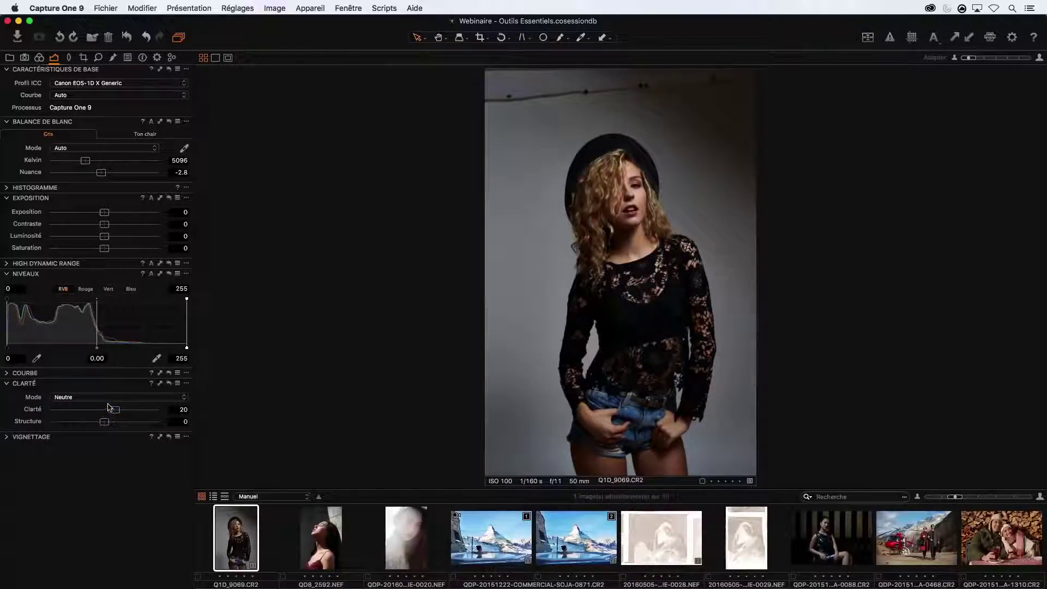
pyautogui.click(102, 397)
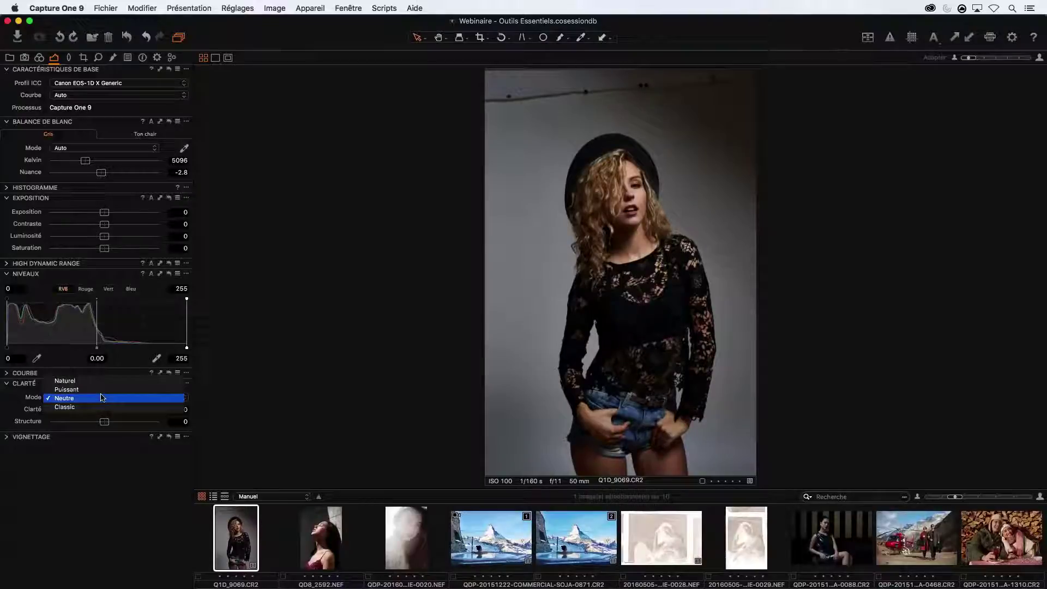
pyautogui.click(103, 408)
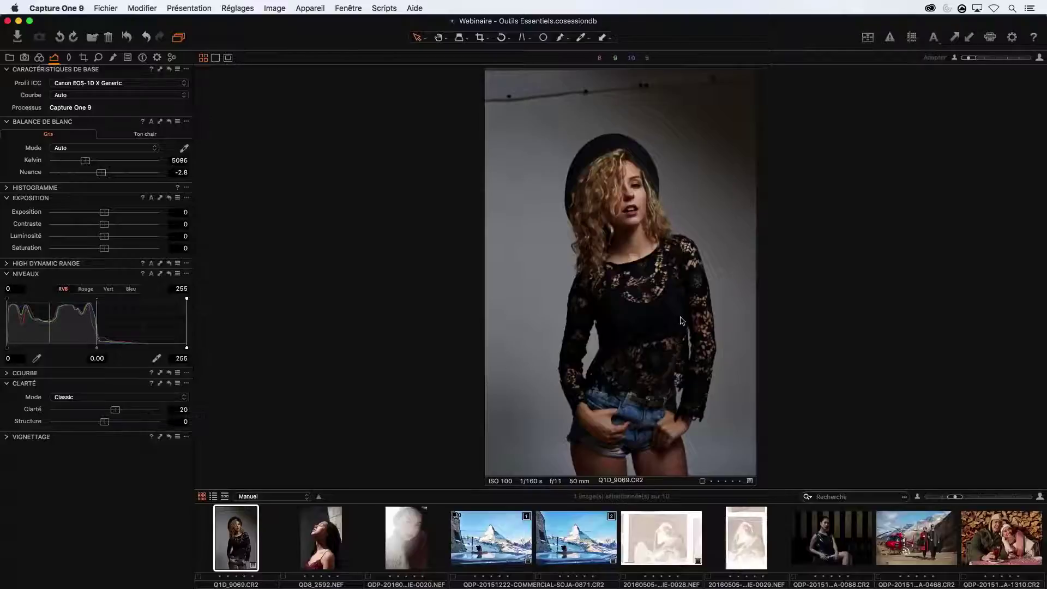
pyautogui.press('super+plus')
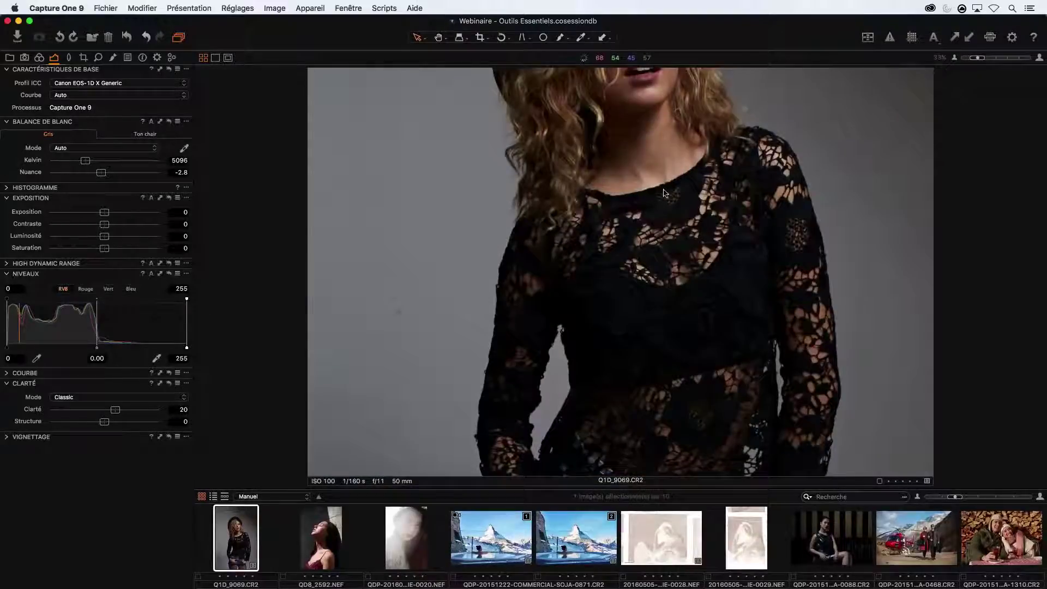
pyautogui.press('super+minus')
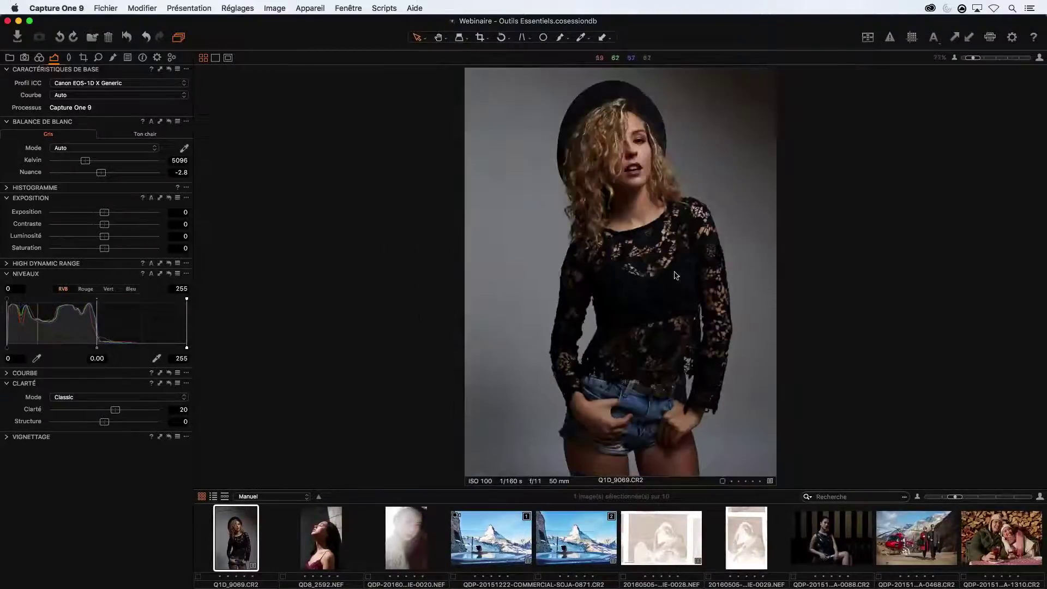
pyautogui.click(87, 397)
pyautogui.click(82, 373)
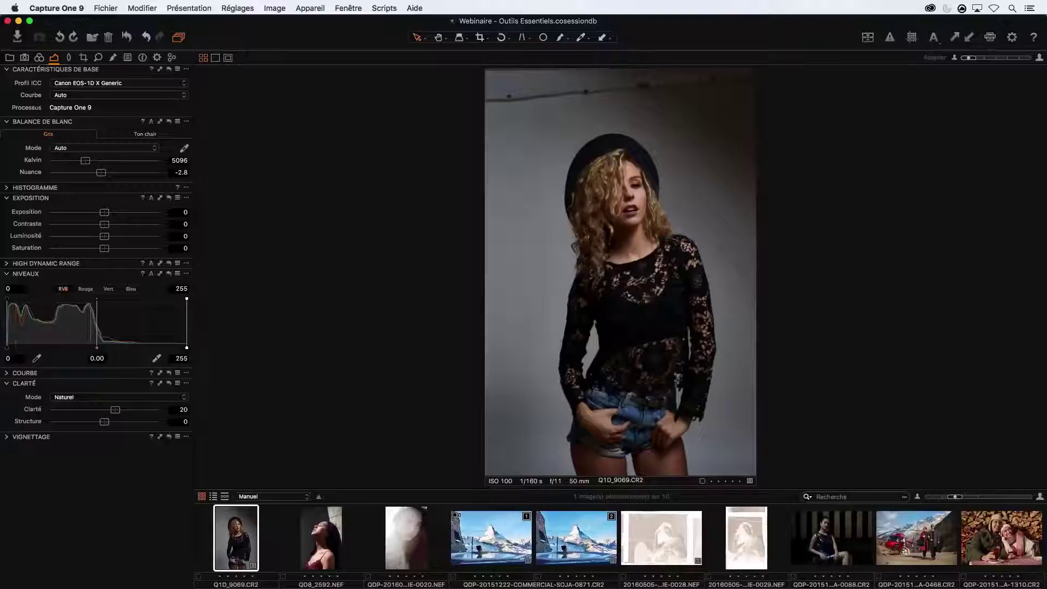
# Step: Try Clarté on the portrait at 34, -22 and -21, and reset it to its default
pyautogui.moveTo(115, 410); pyautogui.dragTo(125, 414)
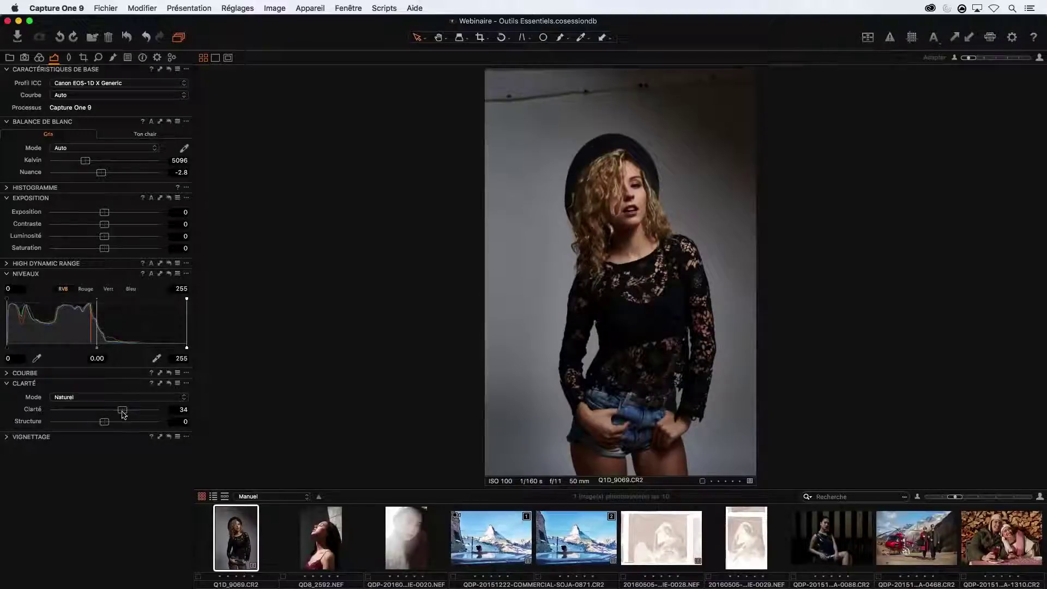
pyautogui.moveTo(122, 410); pyautogui.dragTo(91, 415)
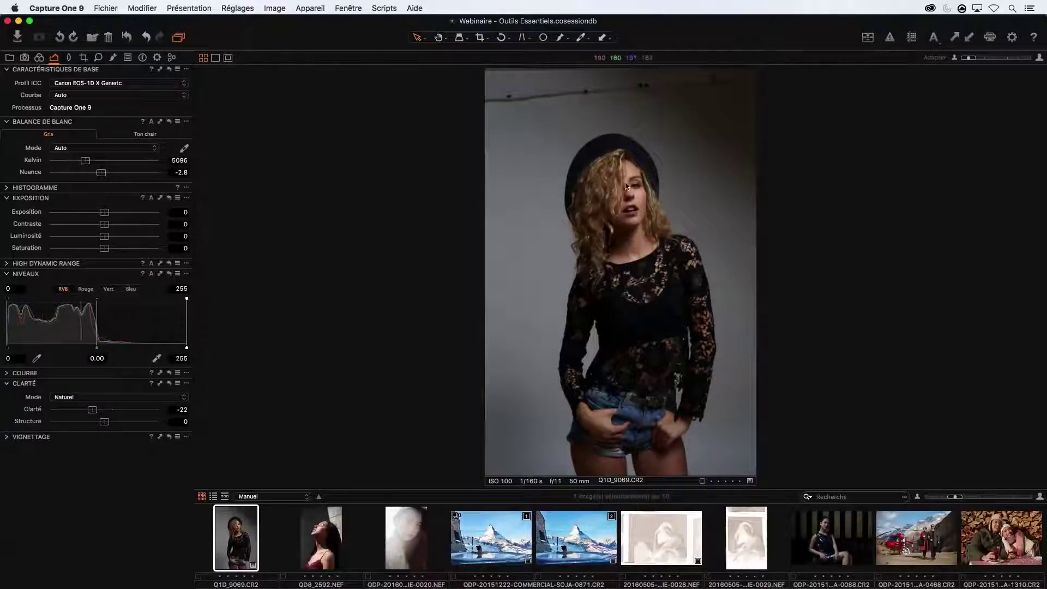
pyautogui.scroll(3, 627, 187)
pyautogui.moveTo(93, 411)
pyautogui.mouseDown()
pyautogui.moveTo(79, 413)
pyautogui.moveTo(95, 415)
pyautogui.mouseUp()
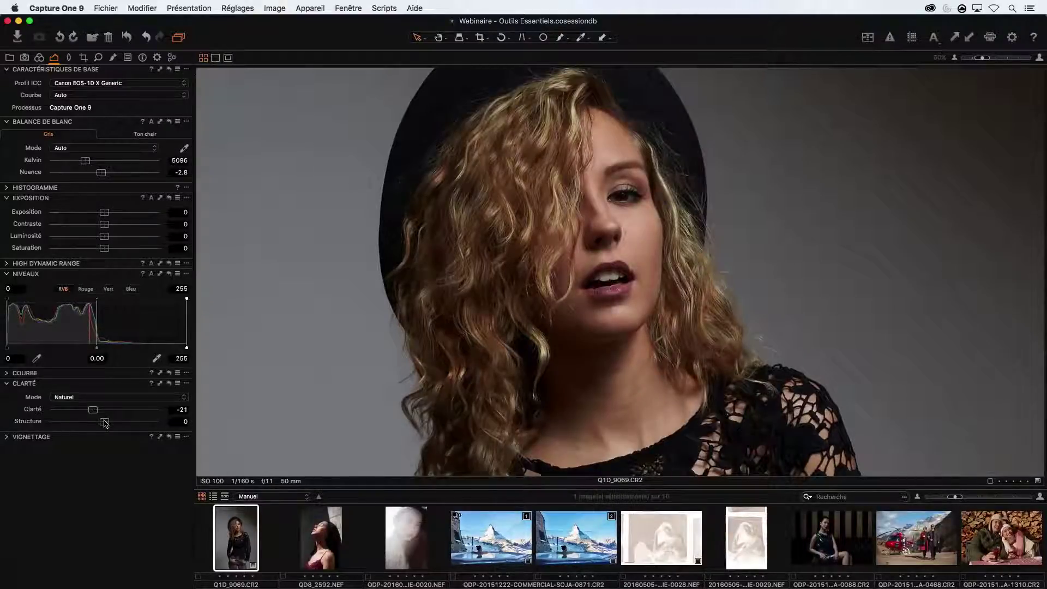
pyautogui.doubleClick(95, 410)
# Step: Set Clarté to 20, and try Structure at 20 and -75 before resetting Structure
pyautogui.moveTo(106, 411); pyautogui.dragTo(118, 423)
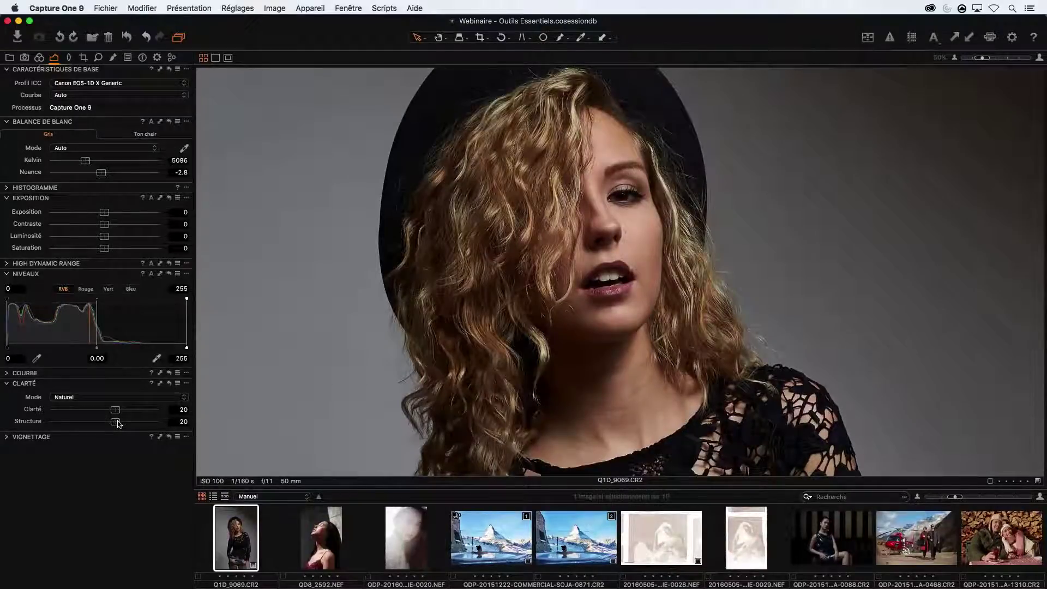
pyautogui.moveTo(118, 425); pyautogui.dragTo(64, 425)
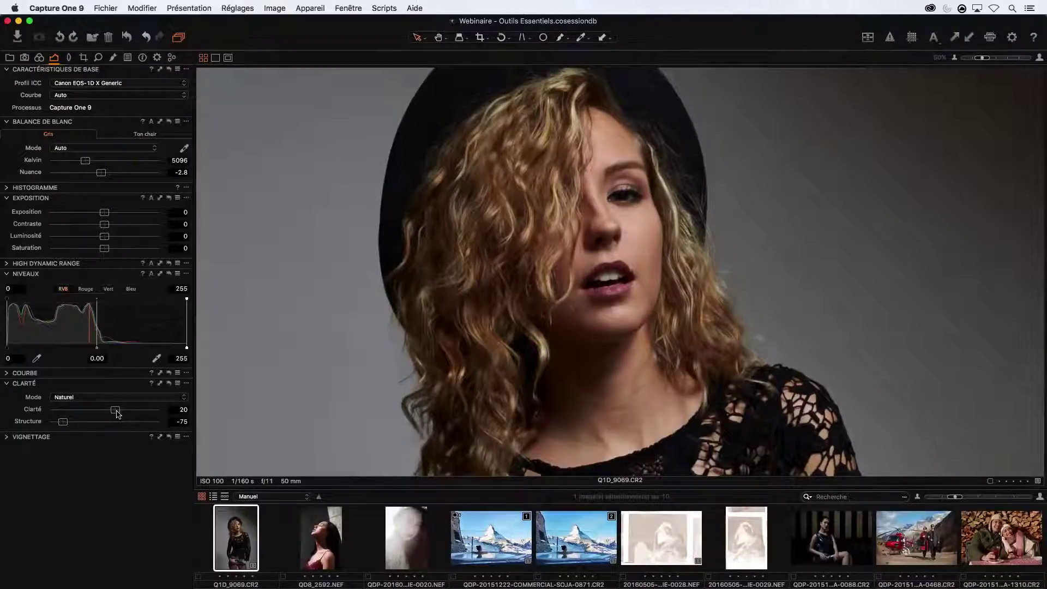
pyautogui.doubleClick(63, 423)
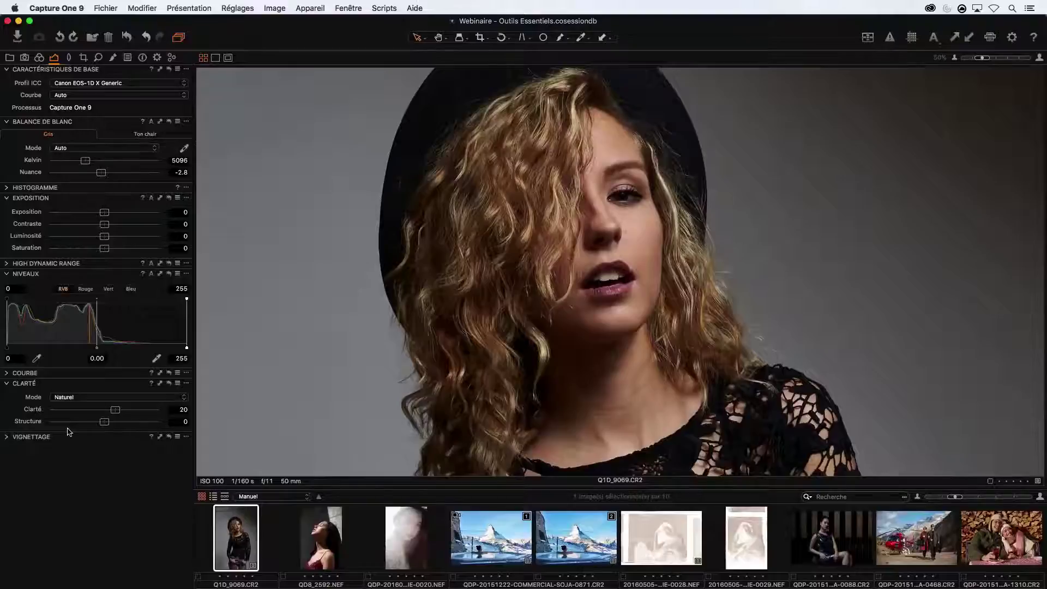
# Step: Try Structure at -30 on the portrait, check the whole photo, reset Structure and examine the face and hair
pyautogui.moveTo(105, 424); pyautogui.dragTo(88, 425)
pyautogui.press('super+0')
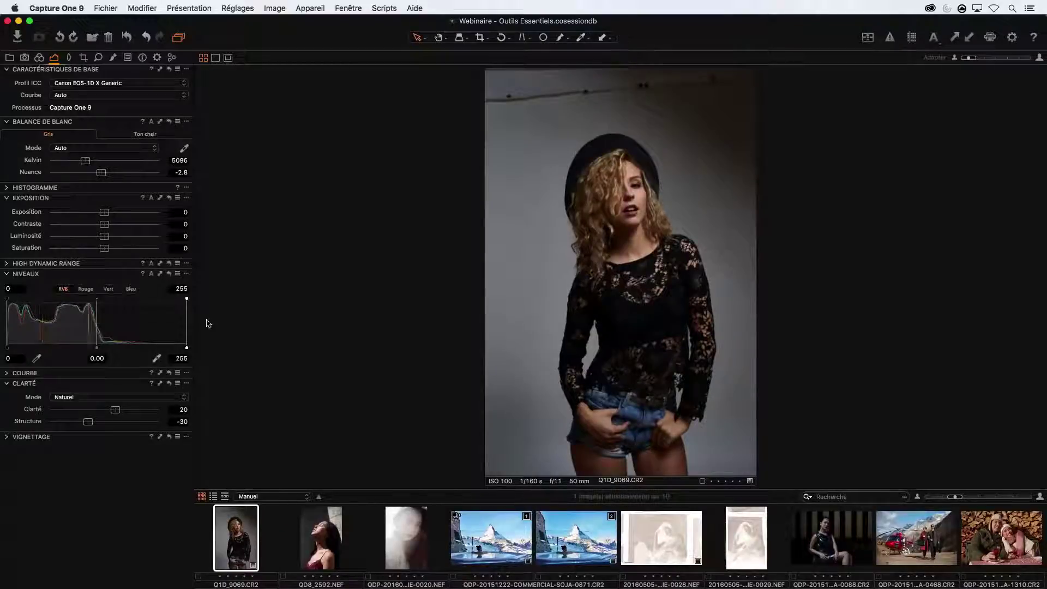
pyautogui.doubleClick(88, 422)
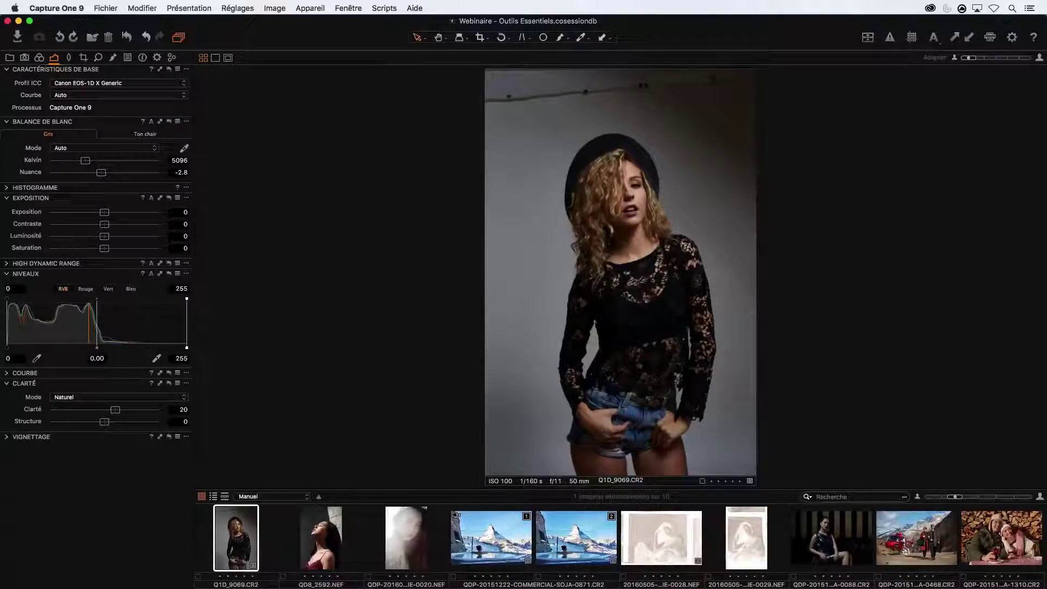
pyautogui.scroll(5, 639, 192)
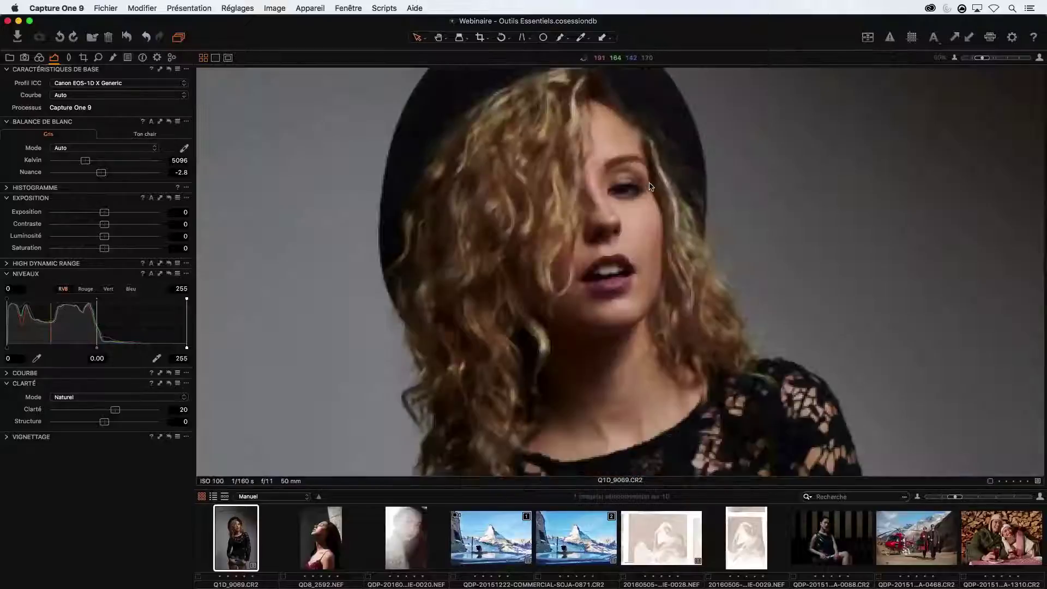
pyautogui.scroll(-3, 660, 204)
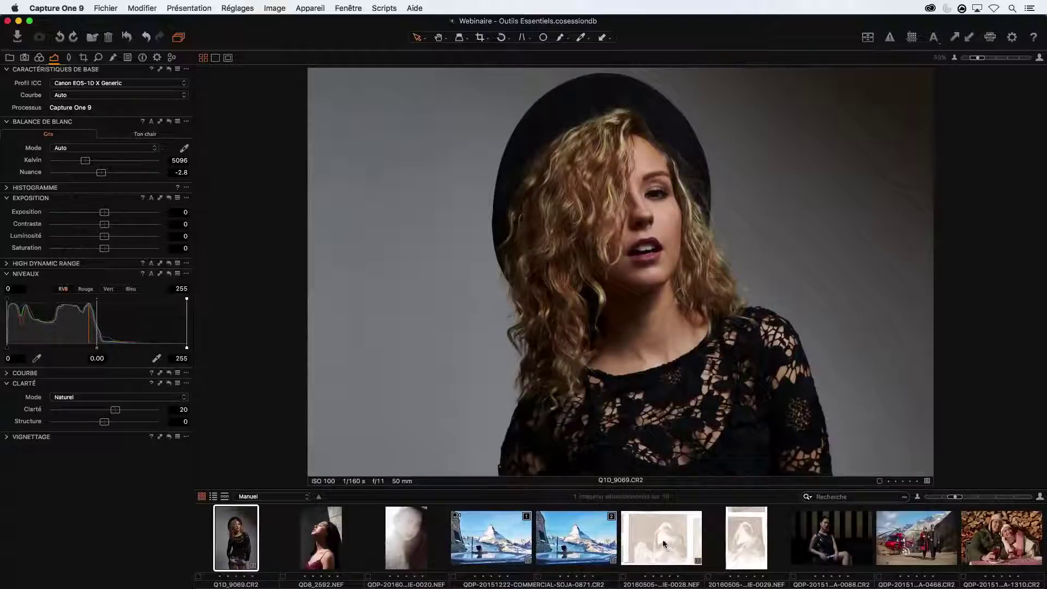
# Step: Select the photo QDP-20151222-COMMERCIAL-SOJA-1310.CR2, try Structure at 60 in Naturel mode and reset it
pyautogui.click(999, 534)
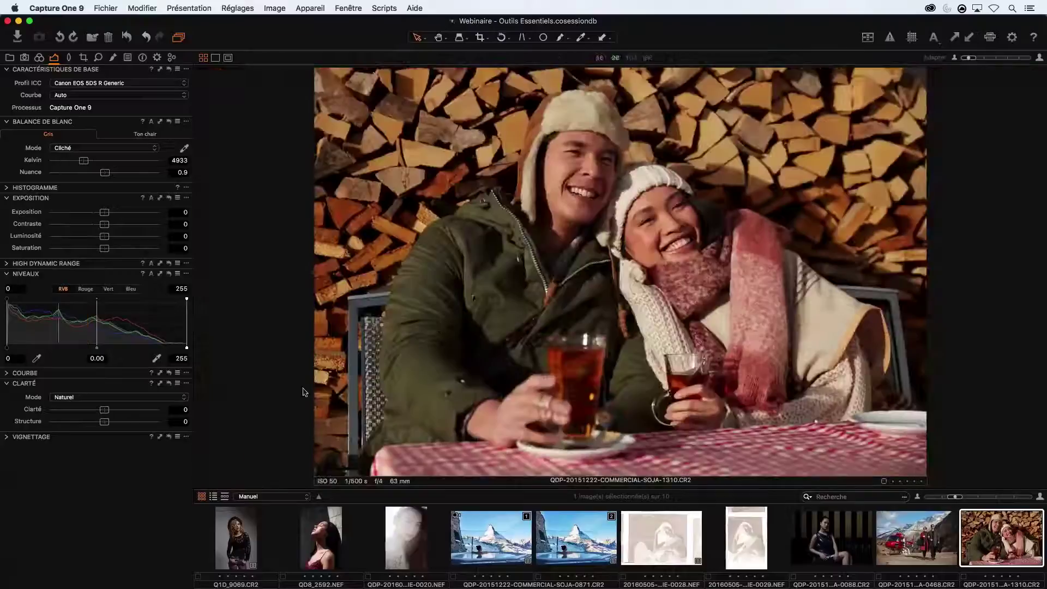
pyautogui.moveTo(105, 422); pyautogui.dragTo(140, 426)
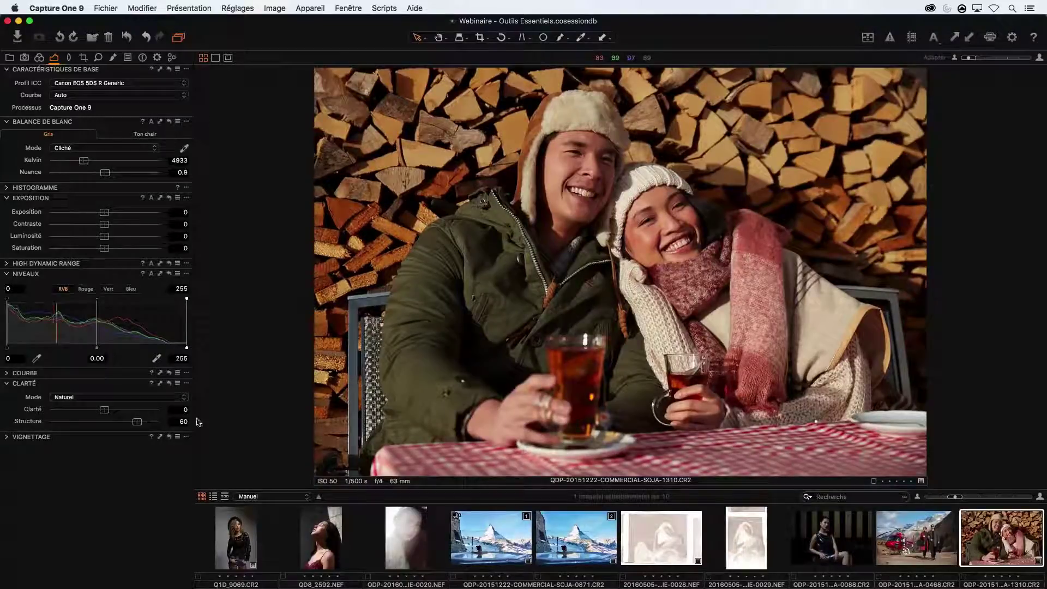
pyautogui.doubleClick(137, 423)
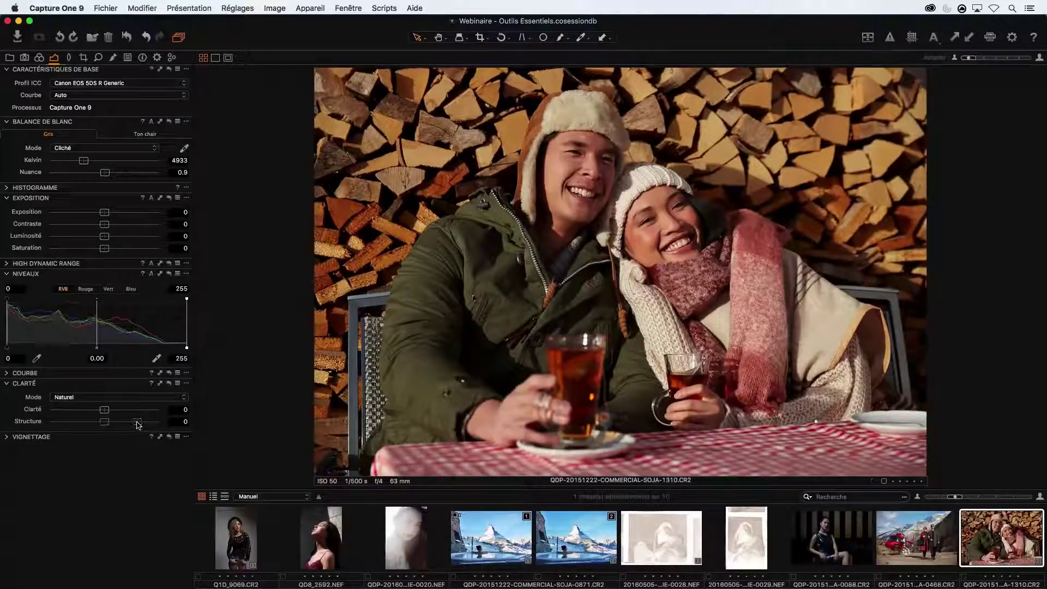
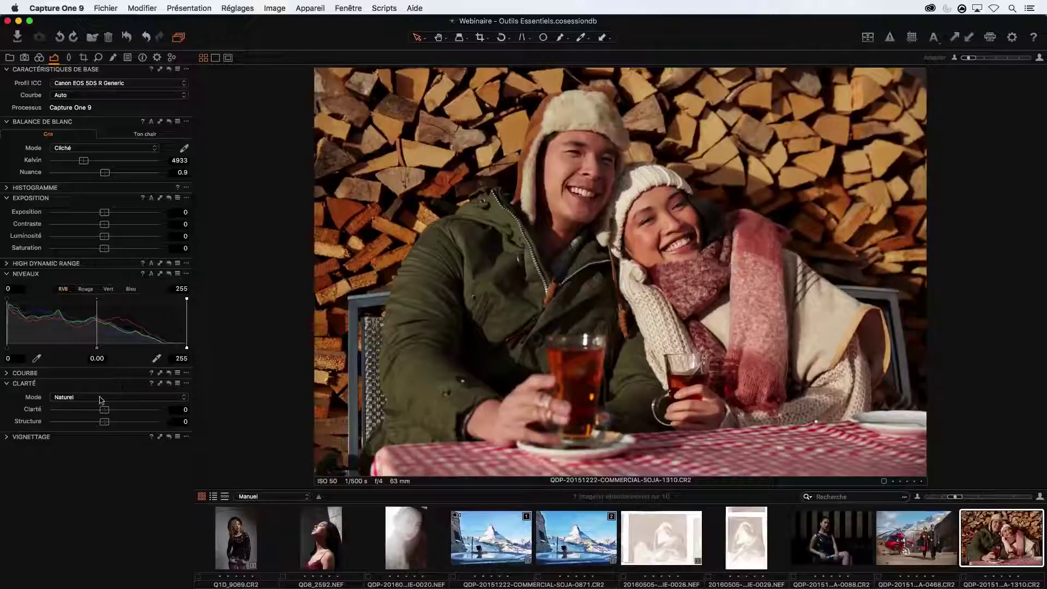
# Step: Try the Vignettage value at 2.38 and -2.02 EV, reset it, and set the vignetting mode to Circulaire
pyautogui.click(7, 438)
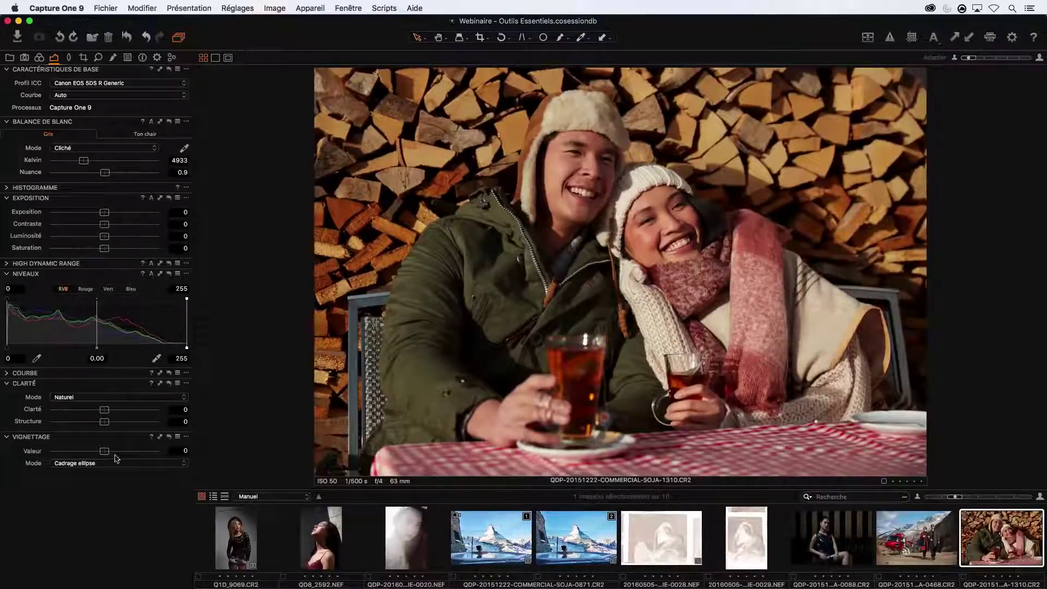
pyautogui.moveTo(104, 452); pyautogui.dragTo(137, 452)
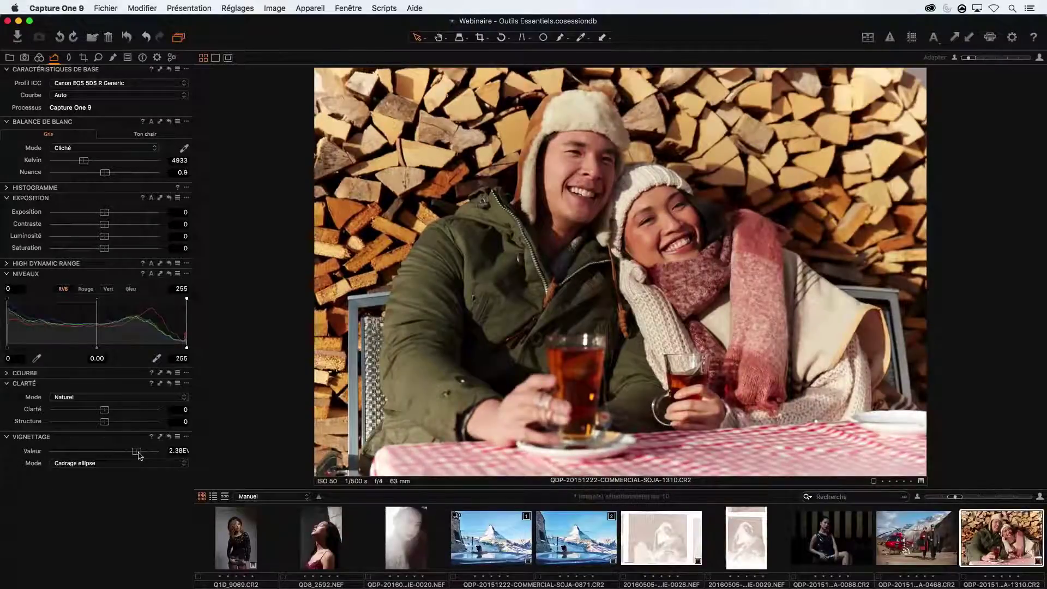
pyautogui.moveTo(139, 454); pyautogui.dragTo(77, 453)
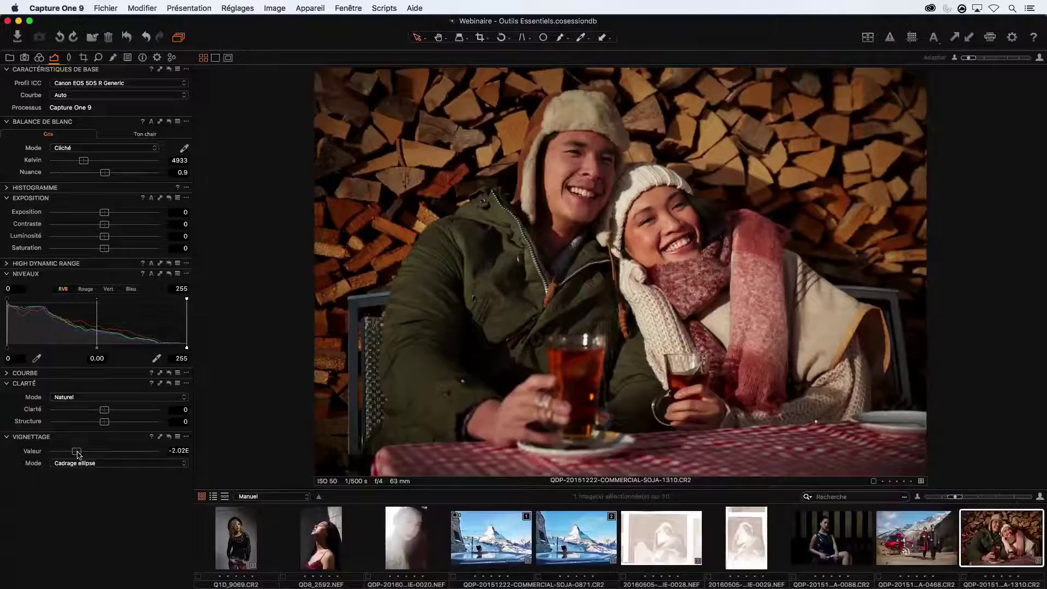
pyautogui.doubleClick(77, 451)
pyautogui.click(96, 464)
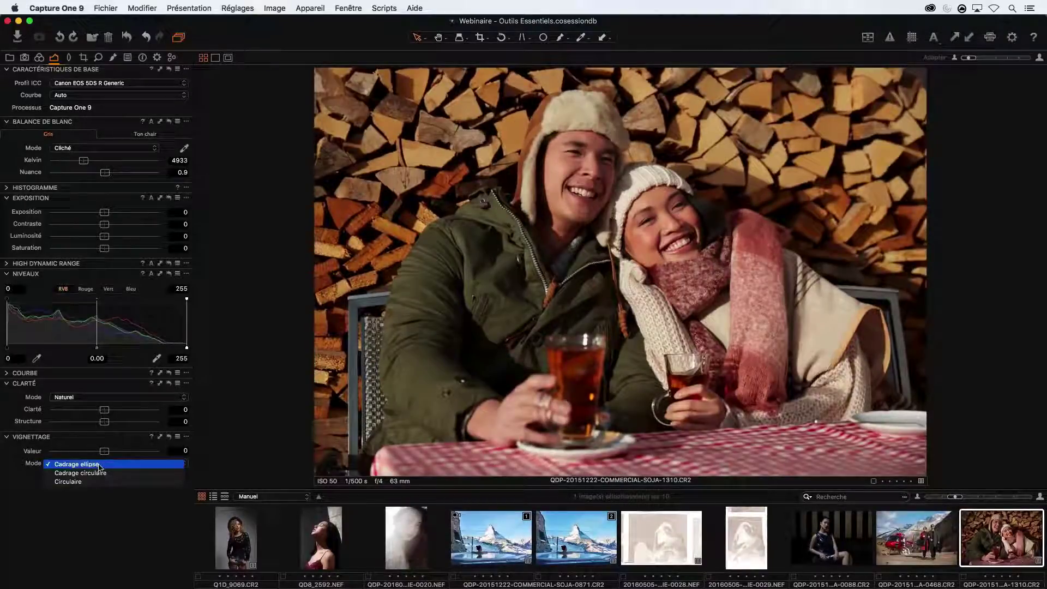
pyautogui.click(95, 483)
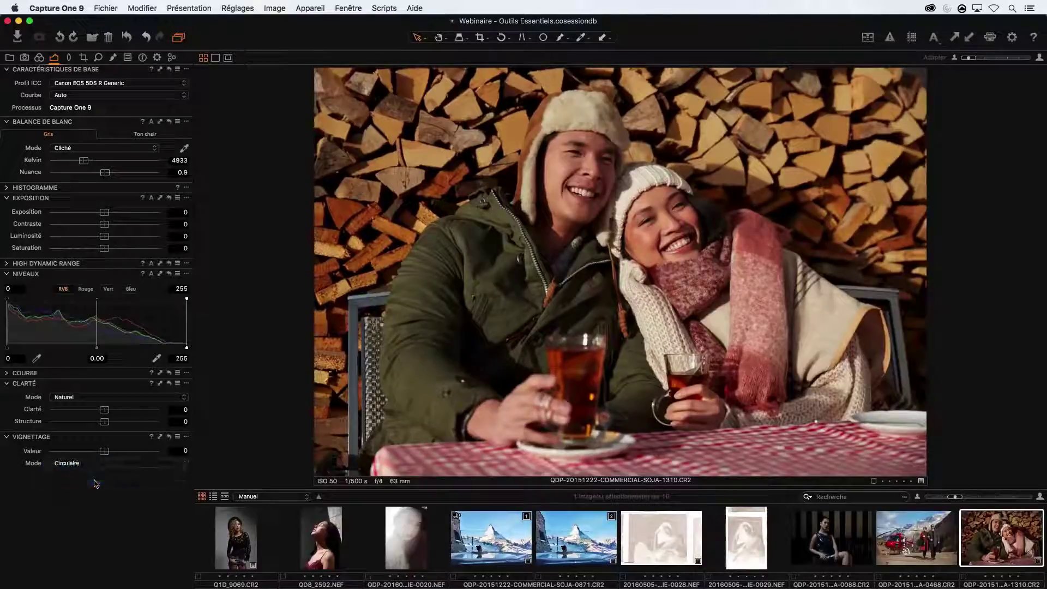
pyautogui.click(104, 465)
pyautogui.click(114, 479)
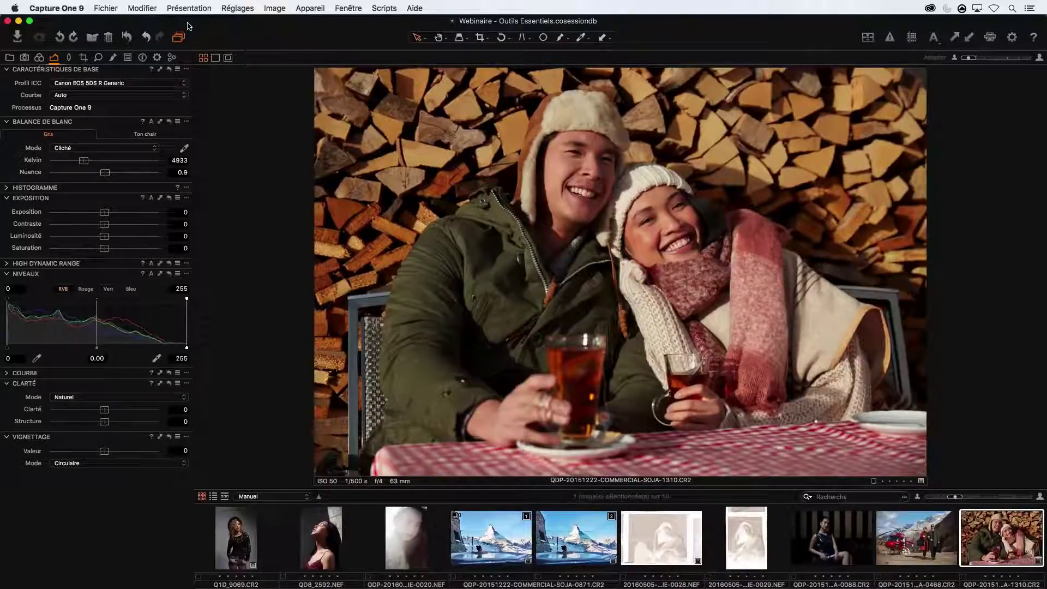
# Step: Show the detail tools and raise the couple photo's Accentuation Valeur to 576 while viewing the faces closely
pyautogui.click(69, 58)
pyautogui.click(98, 58)
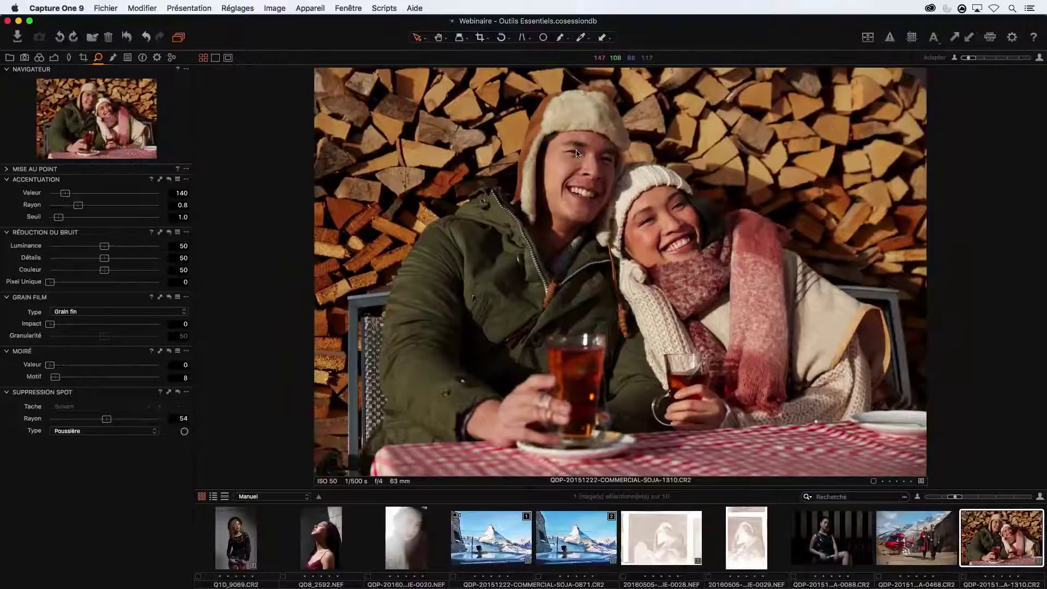
pyautogui.scroll(3, 577, 154)
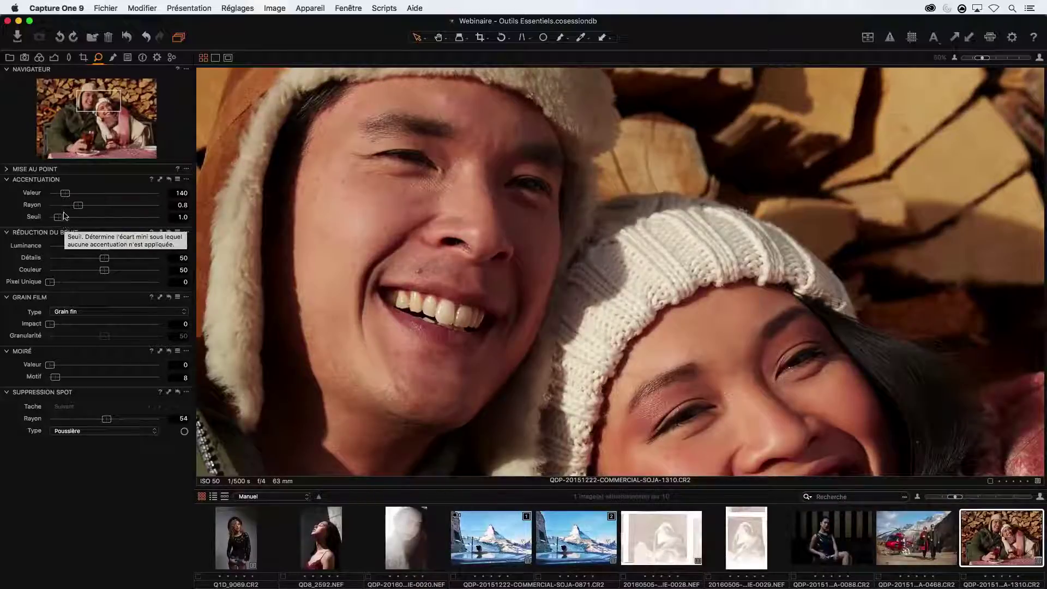
pyautogui.moveTo(65, 194); pyautogui.dragTo(116, 198)
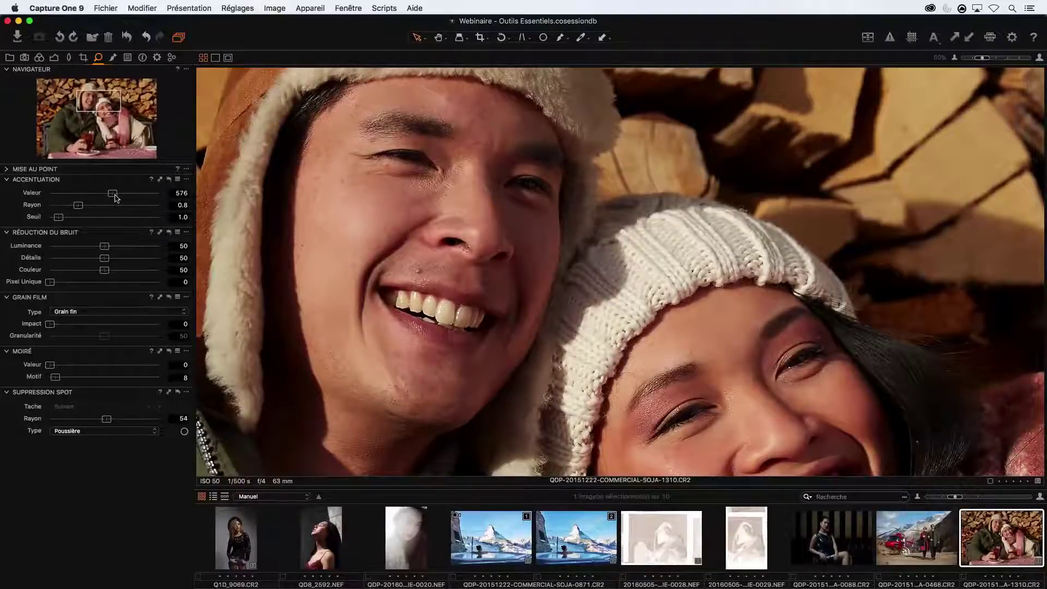
# Step: Try an Accentuation Rayon of 2.5, set it back to 0.8 and view the whole photo
pyautogui.moveTo(85, 206); pyautogui.dragTo(164, 208)
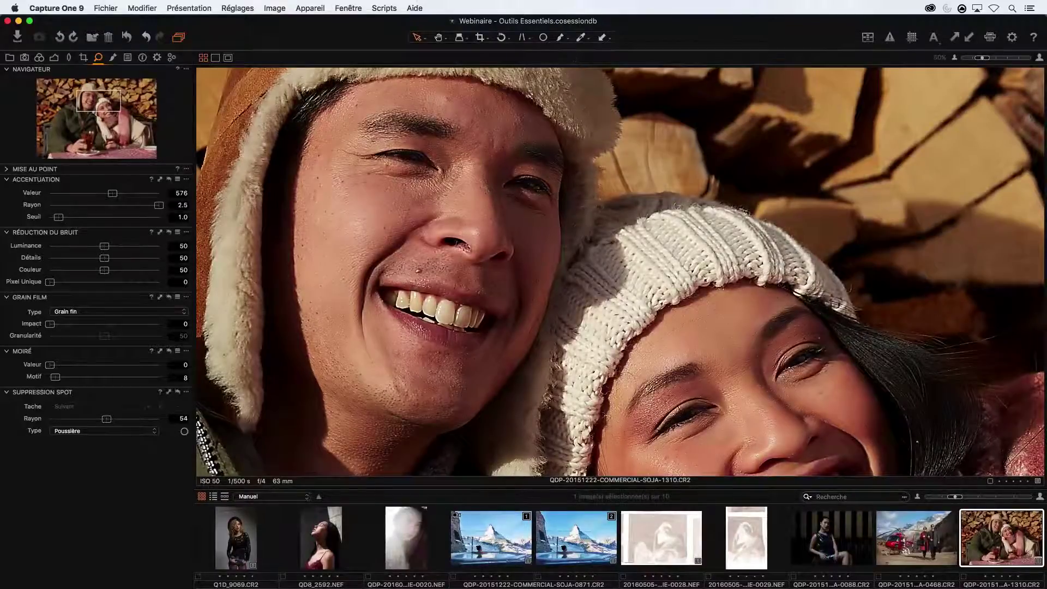
pyautogui.moveTo(159, 209); pyautogui.dragTo(78, 206)
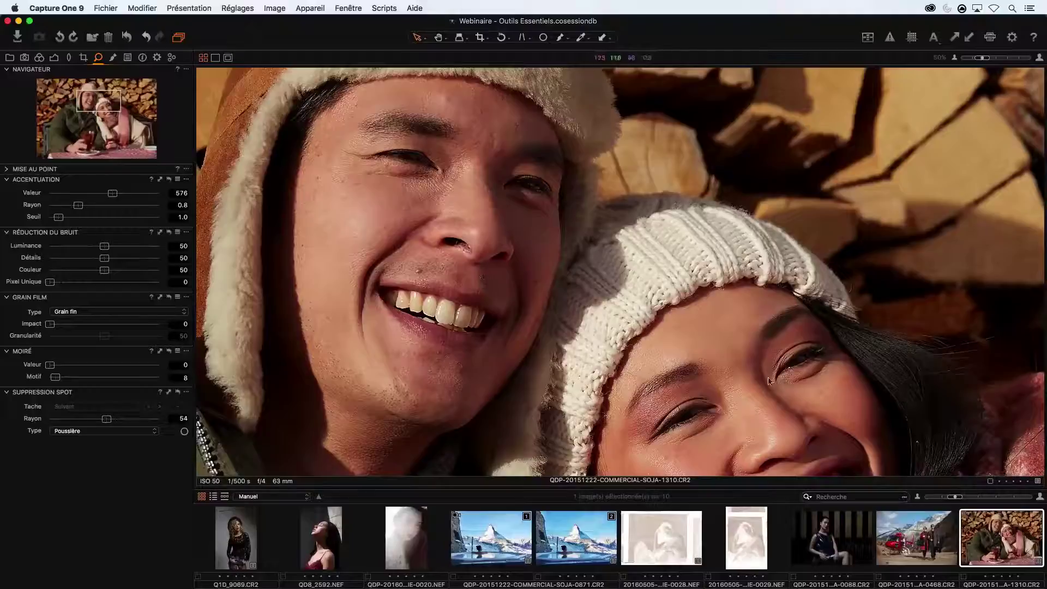
pyautogui.press('super+0')
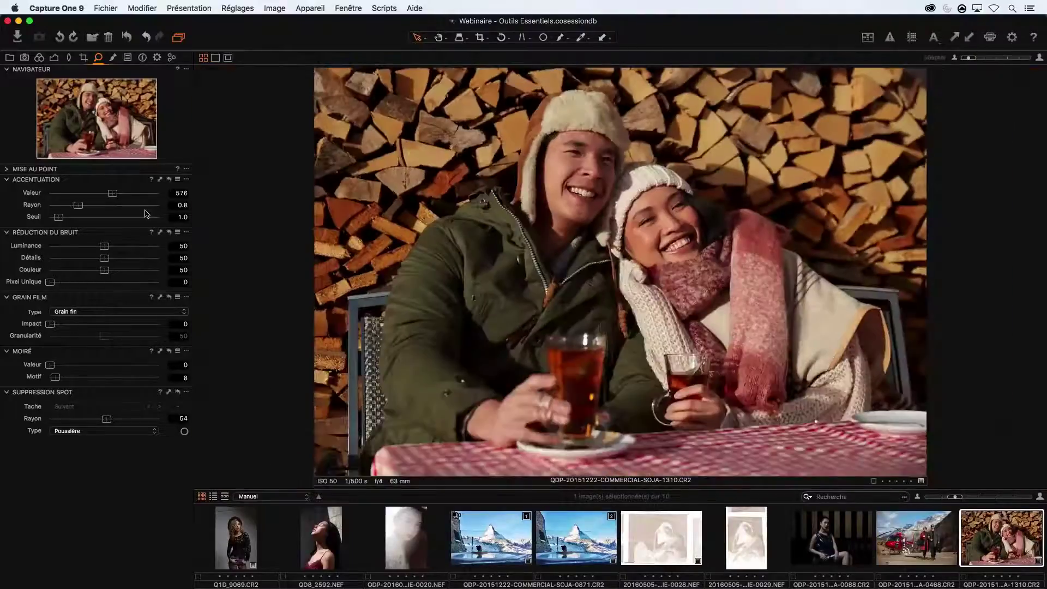
# Step: Reset the couple photo's Accentuation Valeur to its default of 140 and view the man's face closely
pyautogui.doubleClick(114, 194)
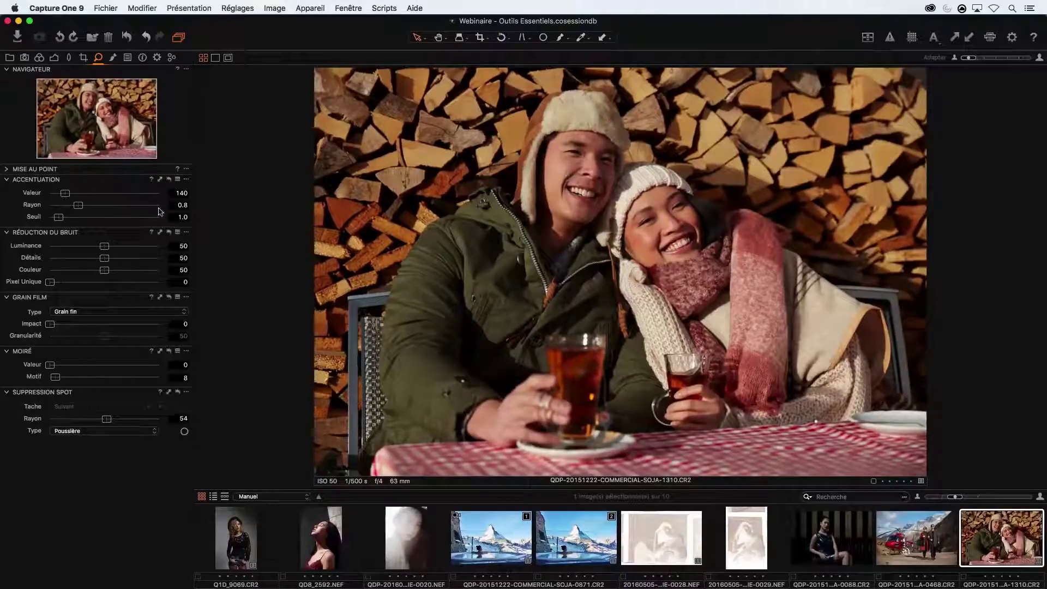
pyautogui.press('super+equal')
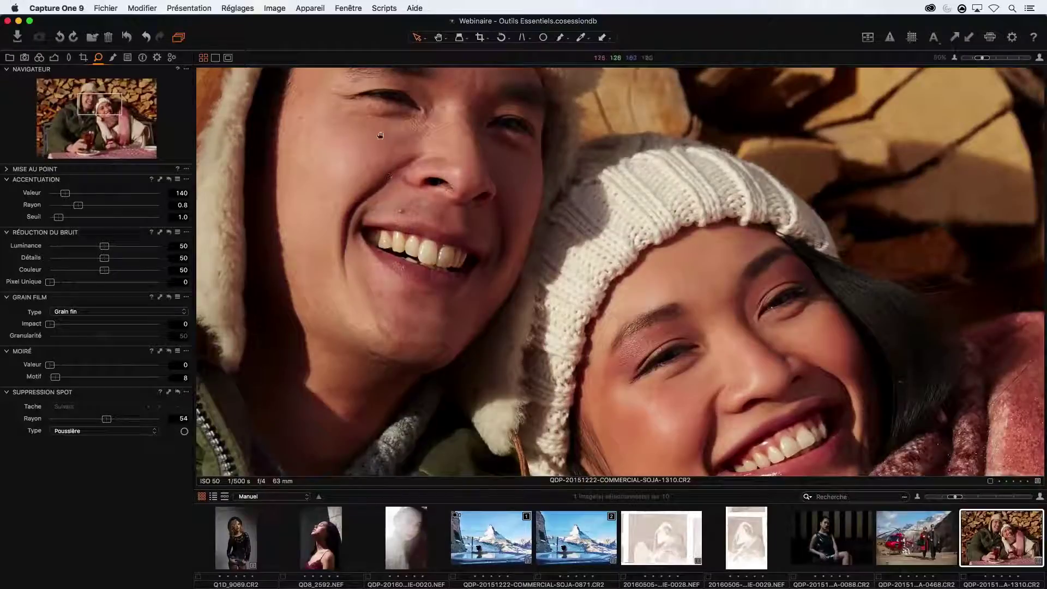
pyautogui.moveTo(394, 179); pyautogui.dragTo(433, 255)
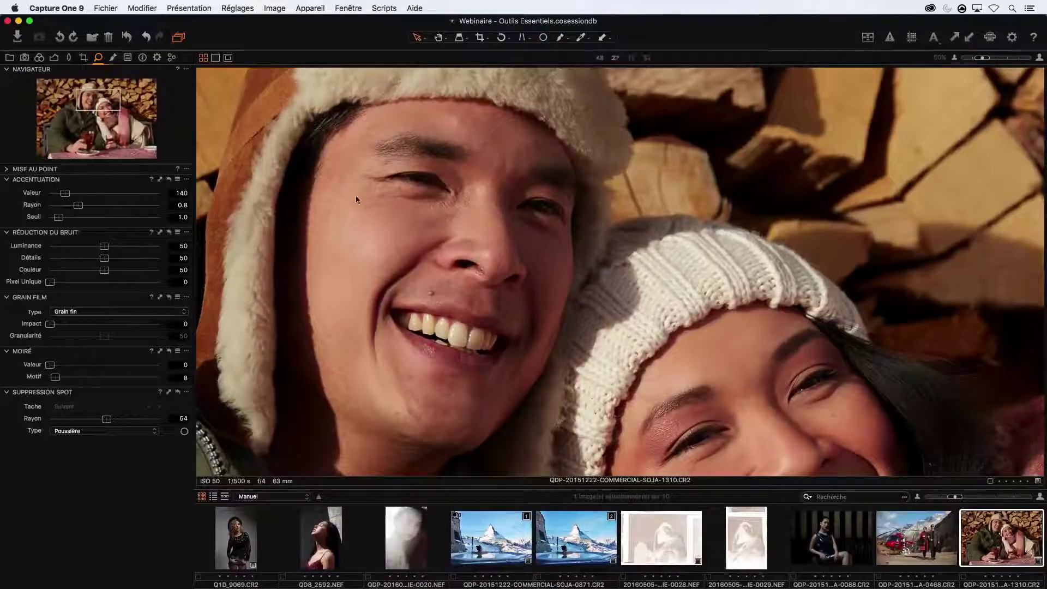
# Step: Try Accentuation at Valeur 388, Rayon 1.6 and Seuil 1.1, restore the defaults and preview the built-in sharpening presets without applying one
pyautogui.moveTo(65, 193); pyautogui.dragTo(65, 229)
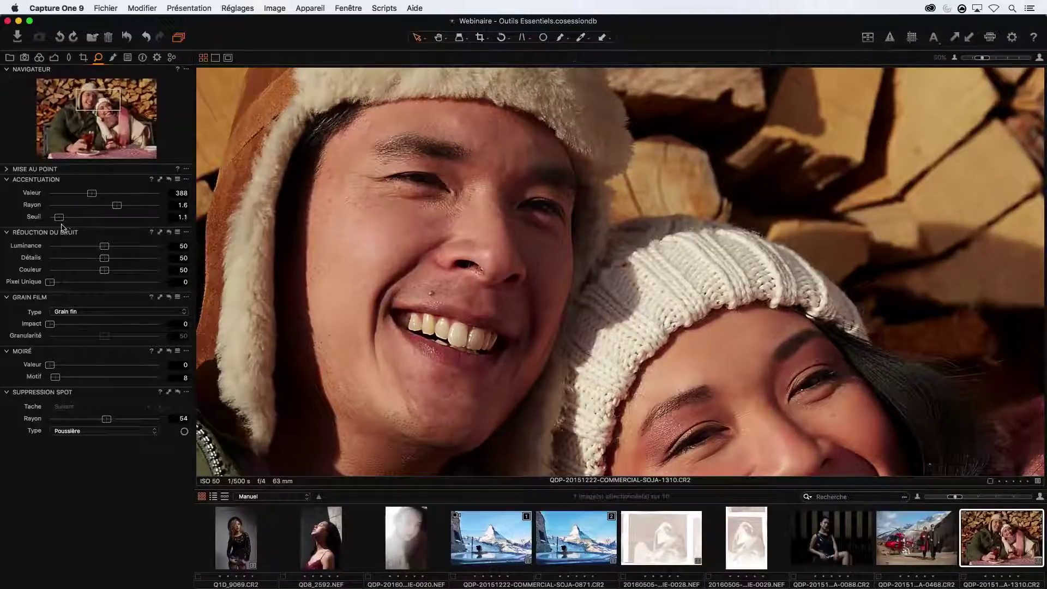
pyautogui.moveTo(60, 217); pyautogui.dragTo(59, 218)
pyautogui.moveTo(91, 194)
pyautogui.mouseDown()
pyautogui.moveTo(65, 194)
pyautogui.moveTo(112, 206)
pyautogui.moveTo(79, 207)
pyautogui.mouseUp()
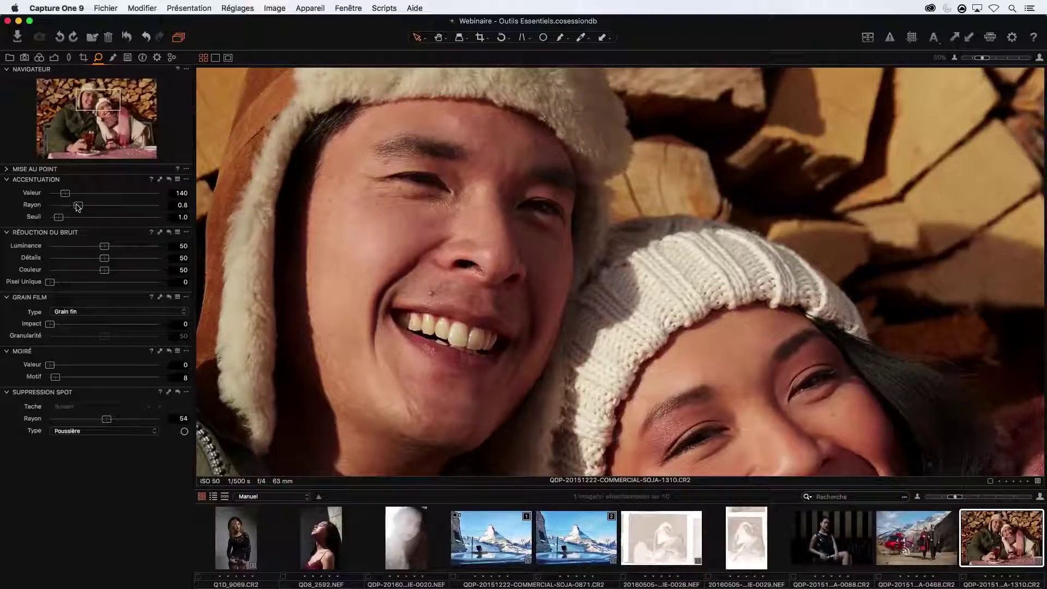
pyautogui.click(178, 180)
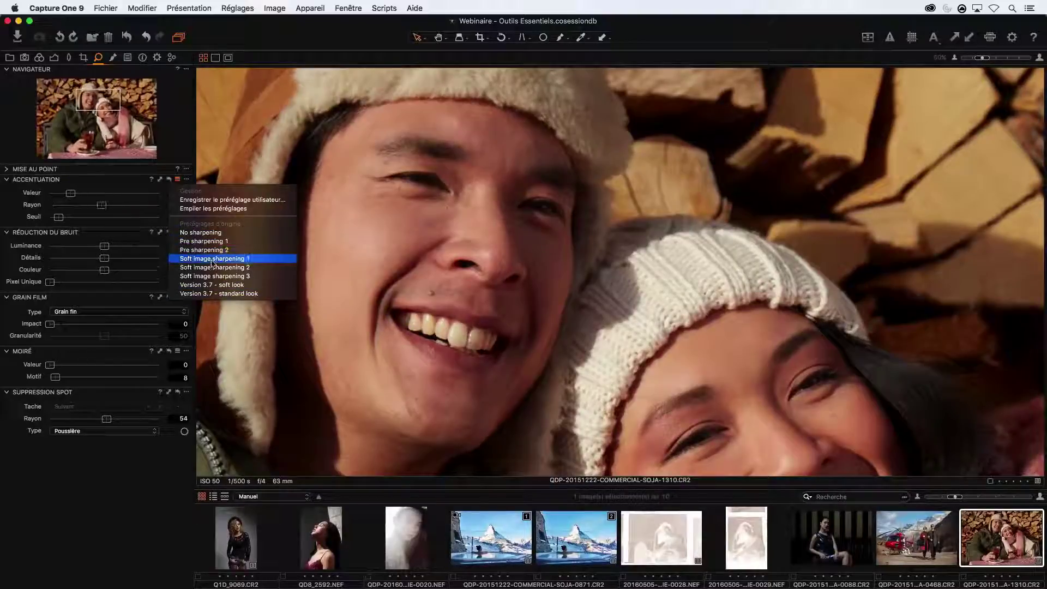
pyautogui.click(136, 191)
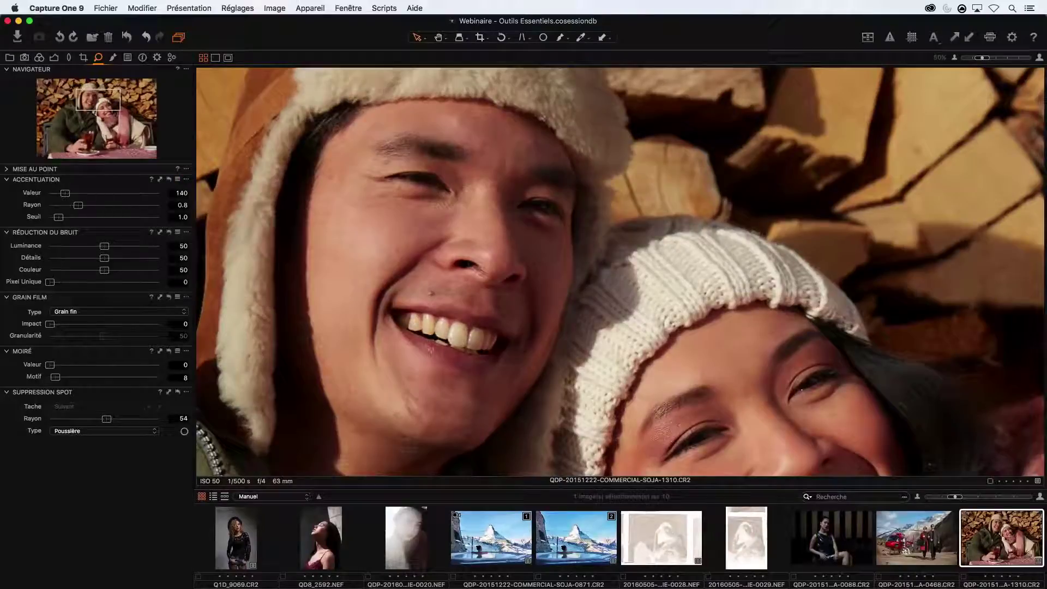
# Step: Select the photo QDP-20151222-COMMERCIAL-SOJA-0088.CR2, view it whole, show its exposure tools and turn on the exposure warning
pyautogui.click(811, 525)
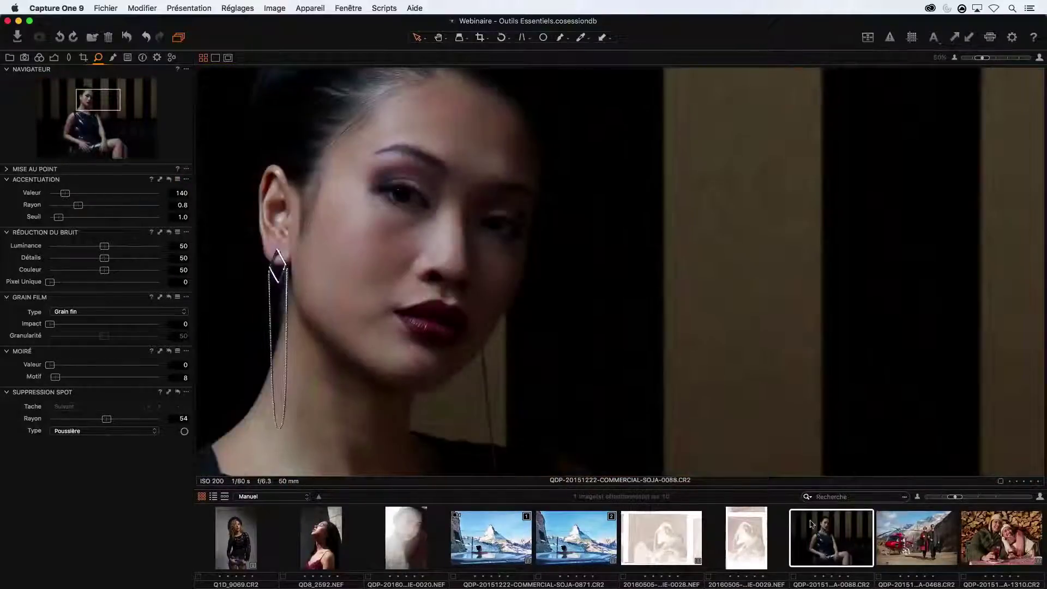
pyautogui.scroll(-2, 627, 316)
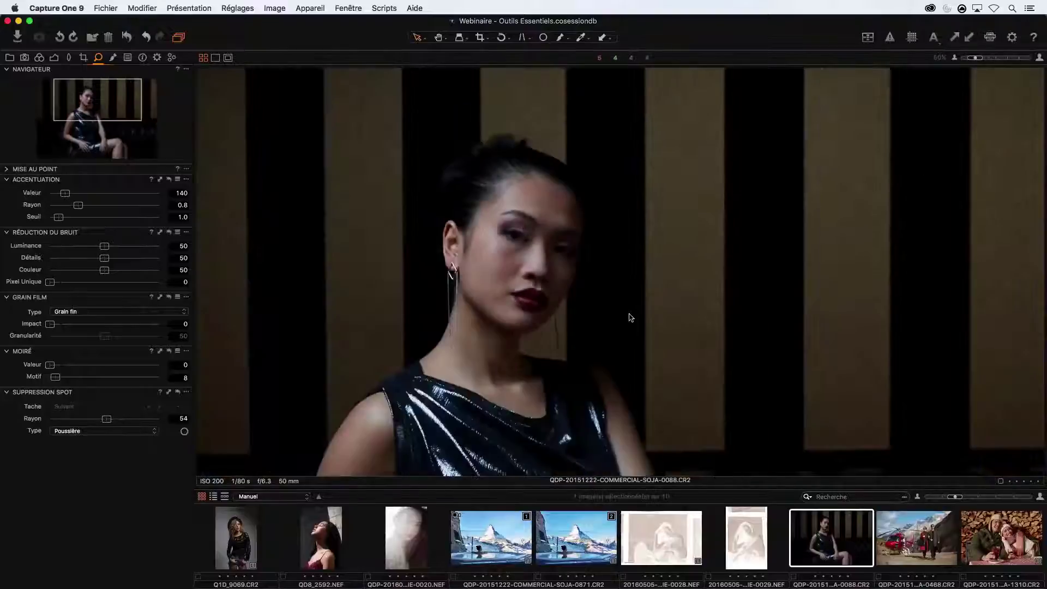
pyautogui.scroll(-2, 630, 317)
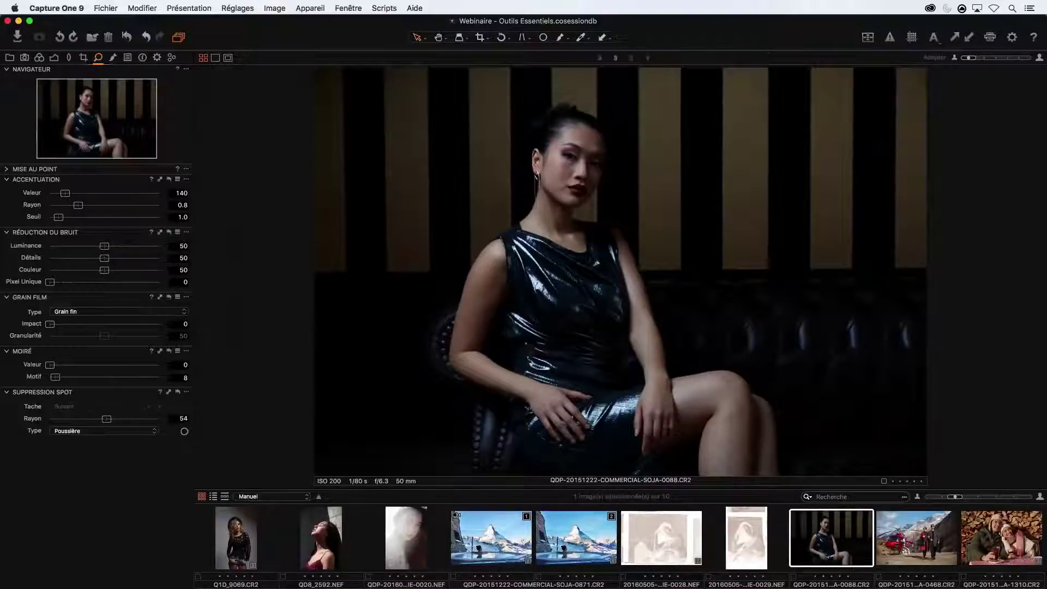
pyautogui.click(54, 58)
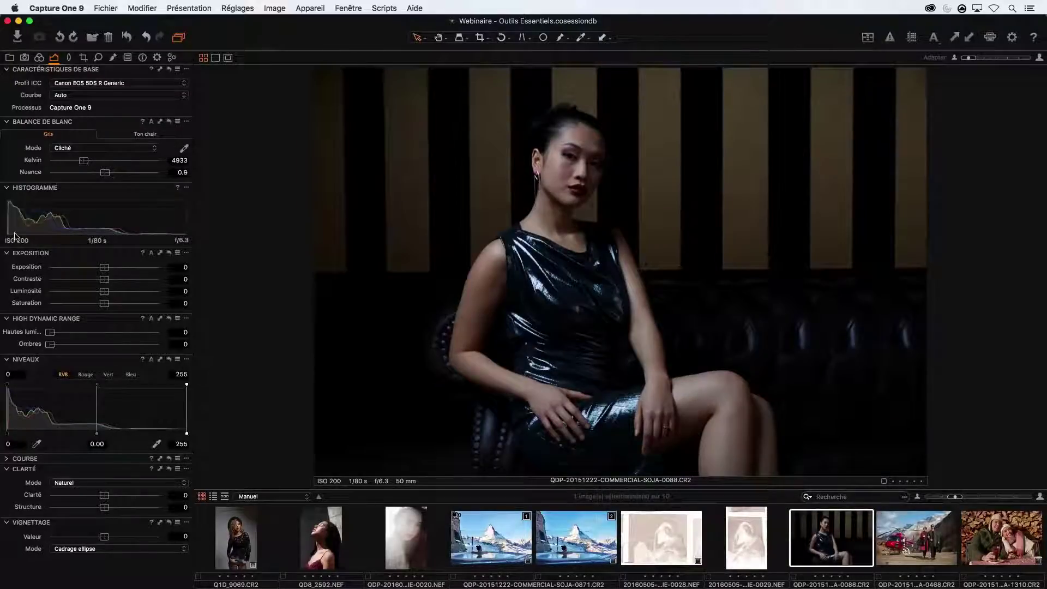
pyautogui.click(891, 38)
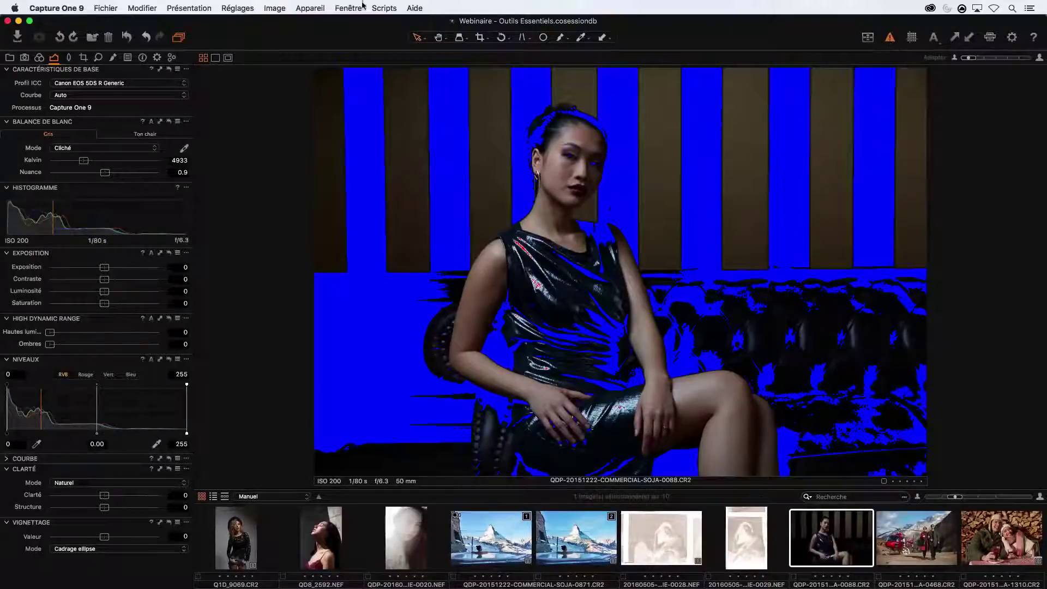
# Step: In the exposure preferences, restore the defaults, enable the shadow warning at 10 and set the highlight warning to 245
pyautogui.click(57, 8)
pyautogui.click(66, 39)
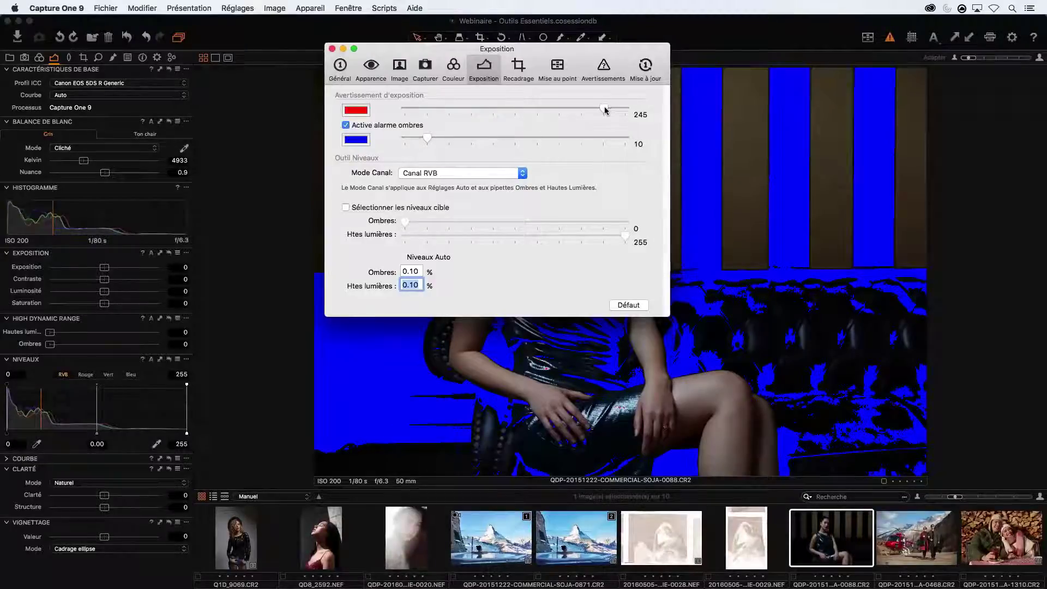
pyautogui.click(635, 306)
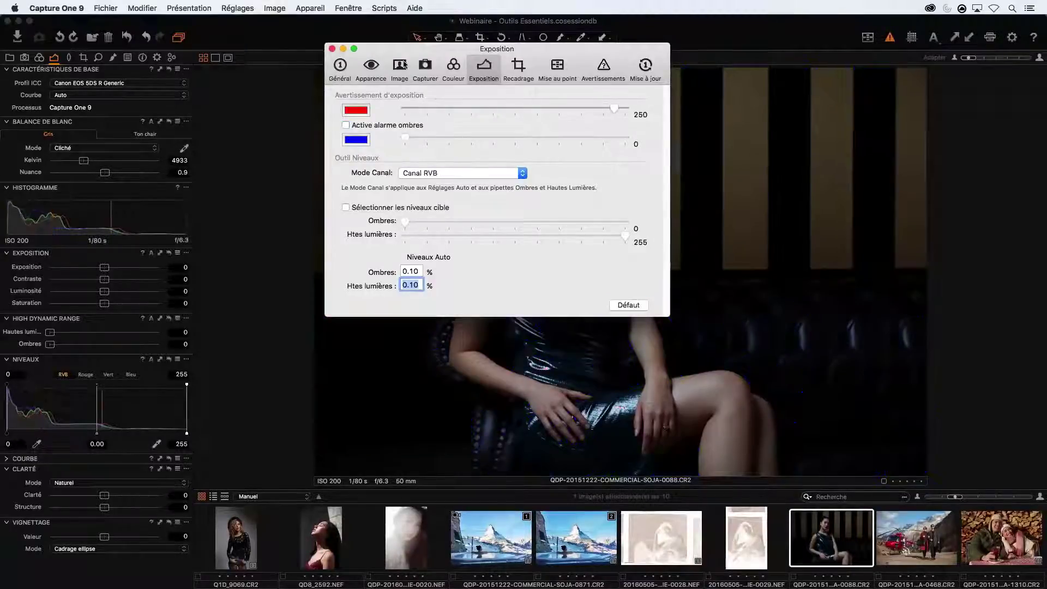
pyautogui.moveTo(404, 64); pyautogui.dragTo(779, 85)
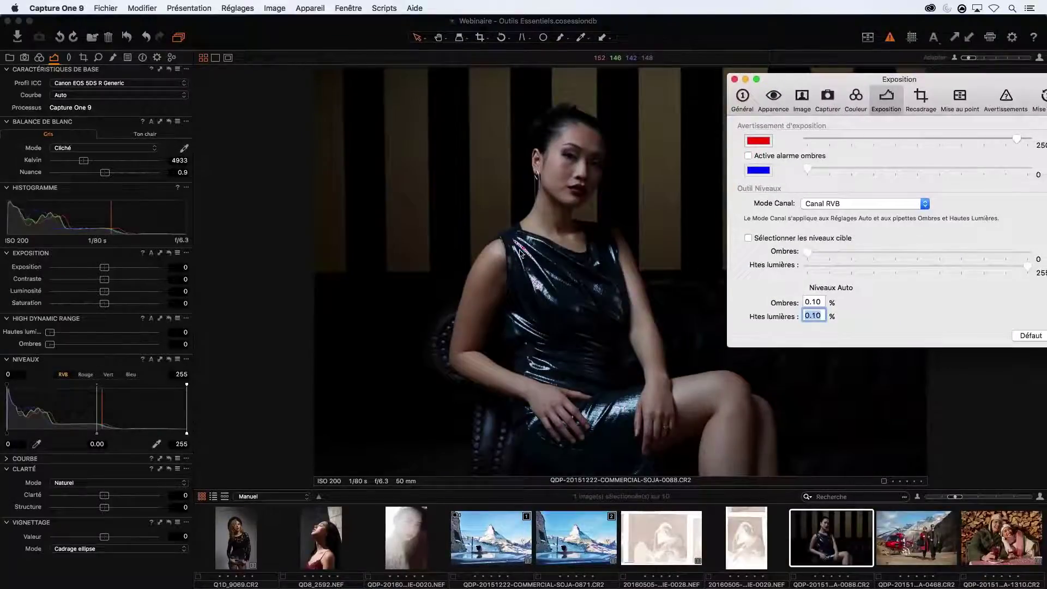
pyautogui.moveTo(783, 76); pyautogui.dragTo(214, 54)
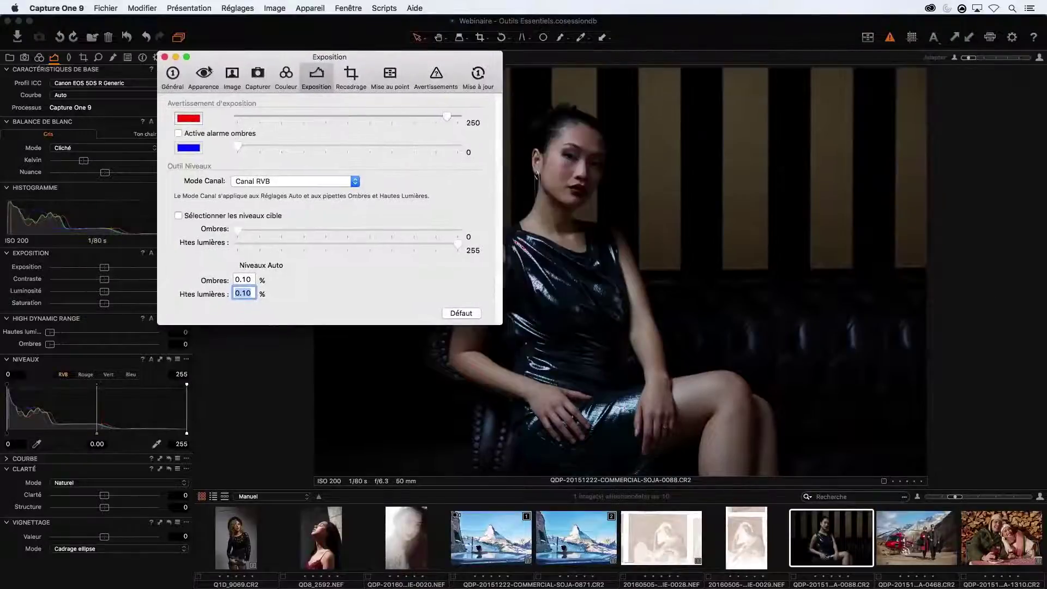
pyautogui.click(203, 135)
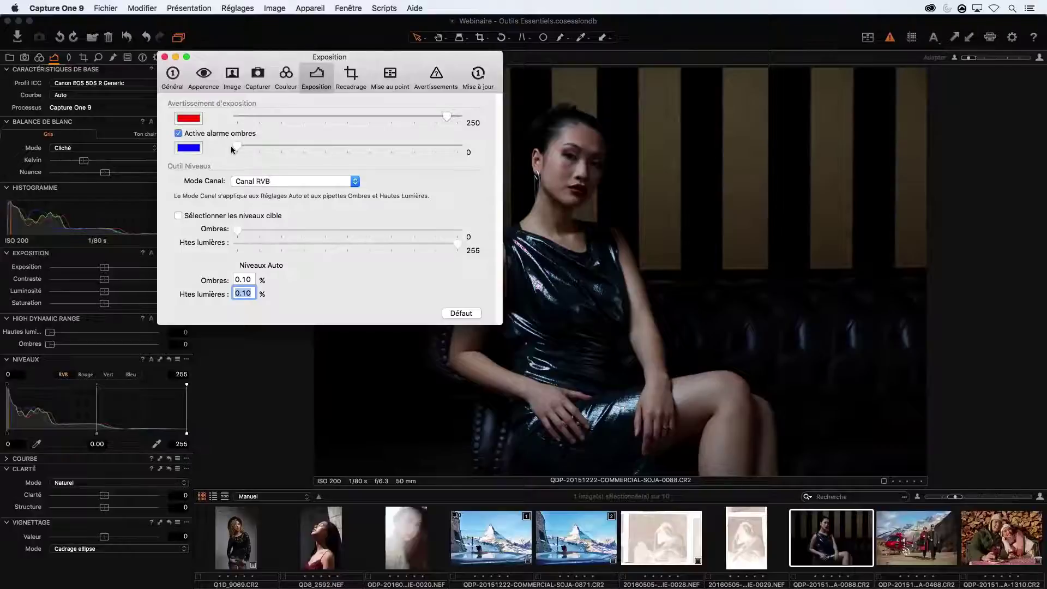
pyautogui.moveTo(237, 146); pyautogui.dragTo(261, 146)
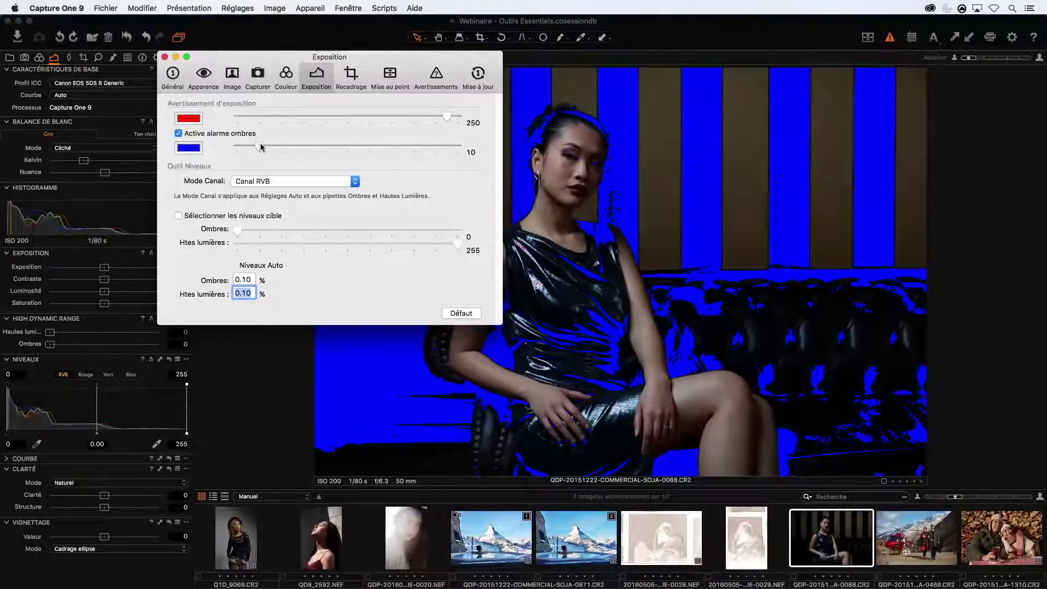
pyautogui.moveTo(447, 119); pyautogui.dragTo(437, 124)
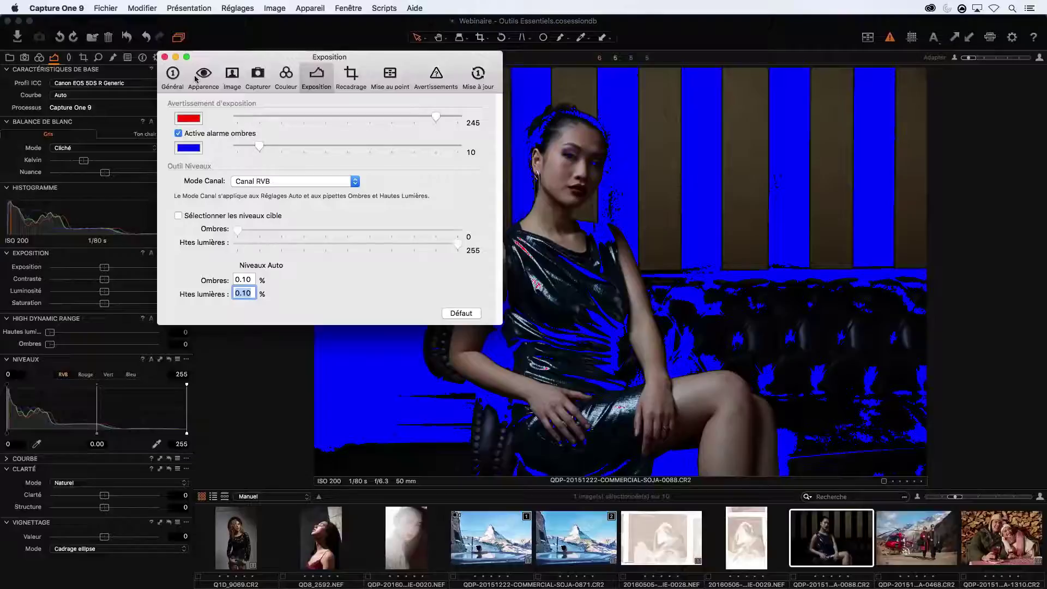
pyautogui.click(165, 57)
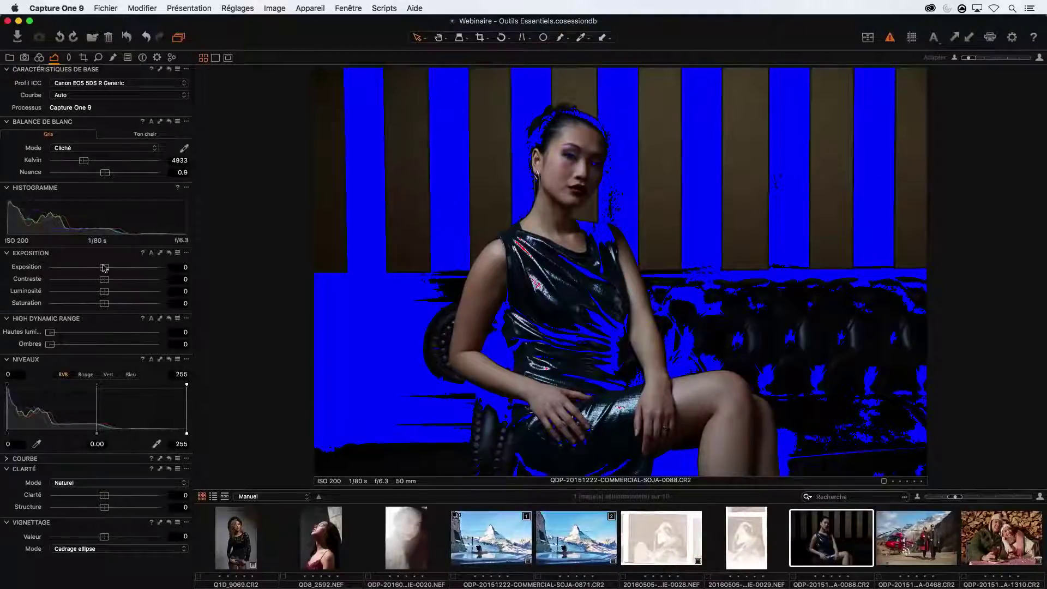
# Step: Brighten the seated woman's photo with Exposition 1.03, Luminosité 4 and Ombres 29
pyautogui.moveTo(105, 268); pyautogui.dragTo(112, 268)
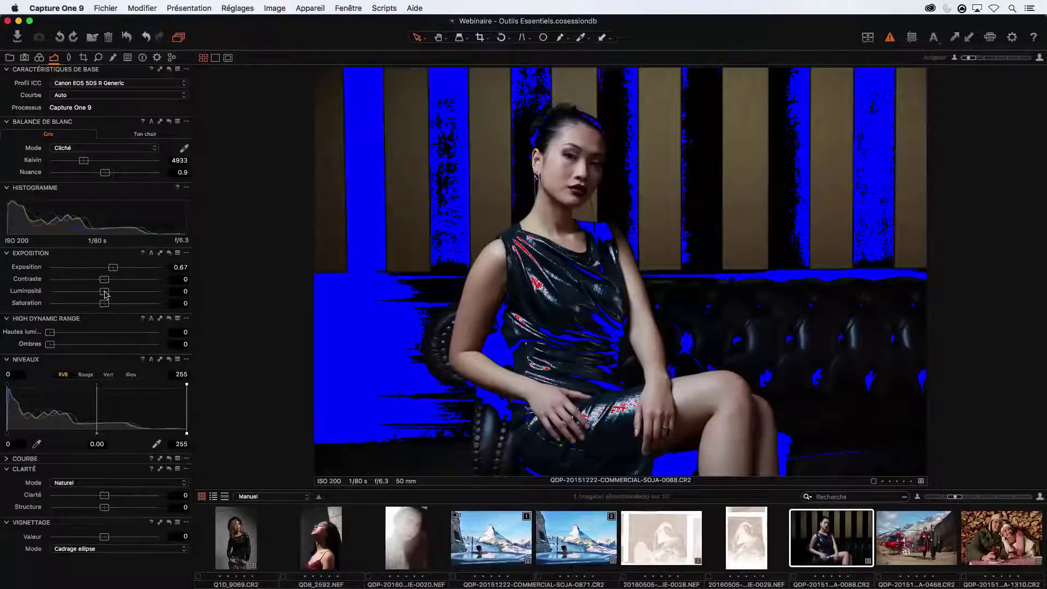
pyautogui.moveTo(51, 345); pyautogui.dragTo(67, 345)
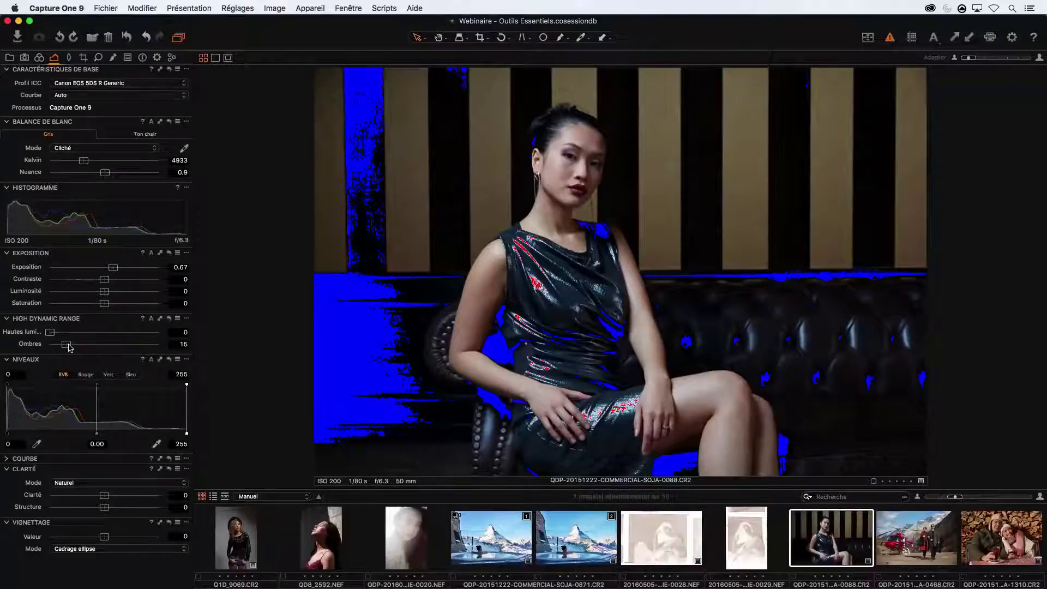
pyautogui.moveTo(73, 347); pyautogui.dragTo(87, 347)
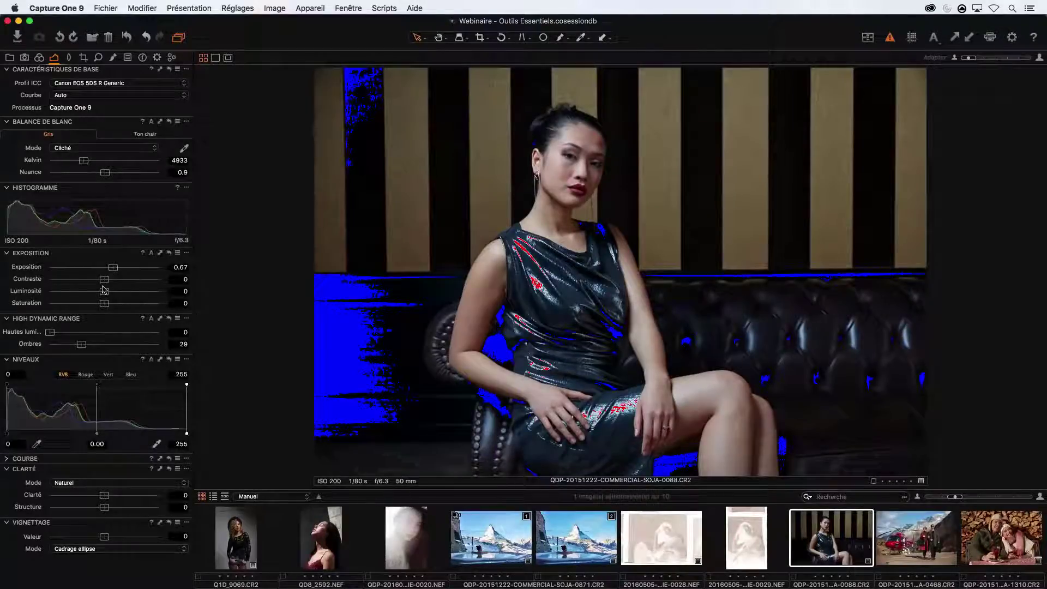
pyautogui.moveTo(103, 295); pyautogui.dragTo(107, 294)
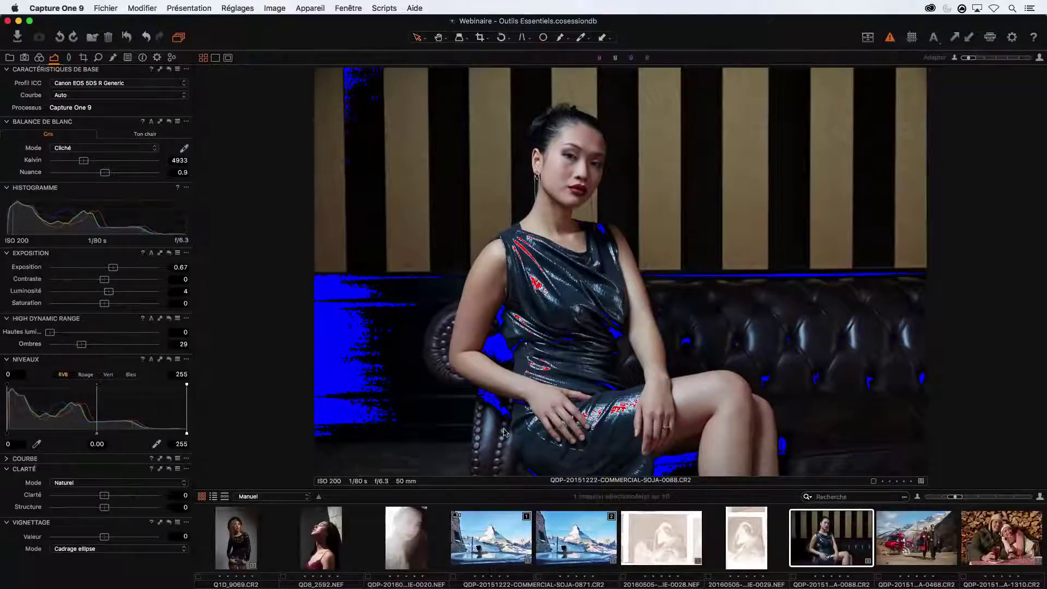
pyautogui.moveTo(115, 268); pyautogui.dragTo(125, 274)
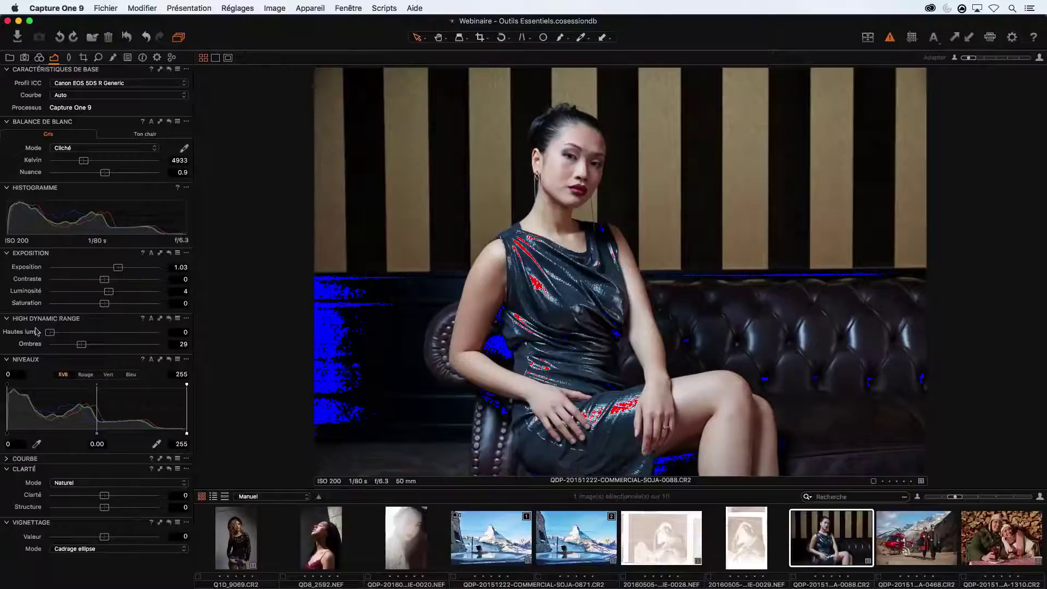
# Step: Set Hautes lumières to 19, Contraste to 7 and Clarté to 7 on the seated woman's photo
pyautogui.moveTo(50, 332); pyautogui.dragTo(72, 339)
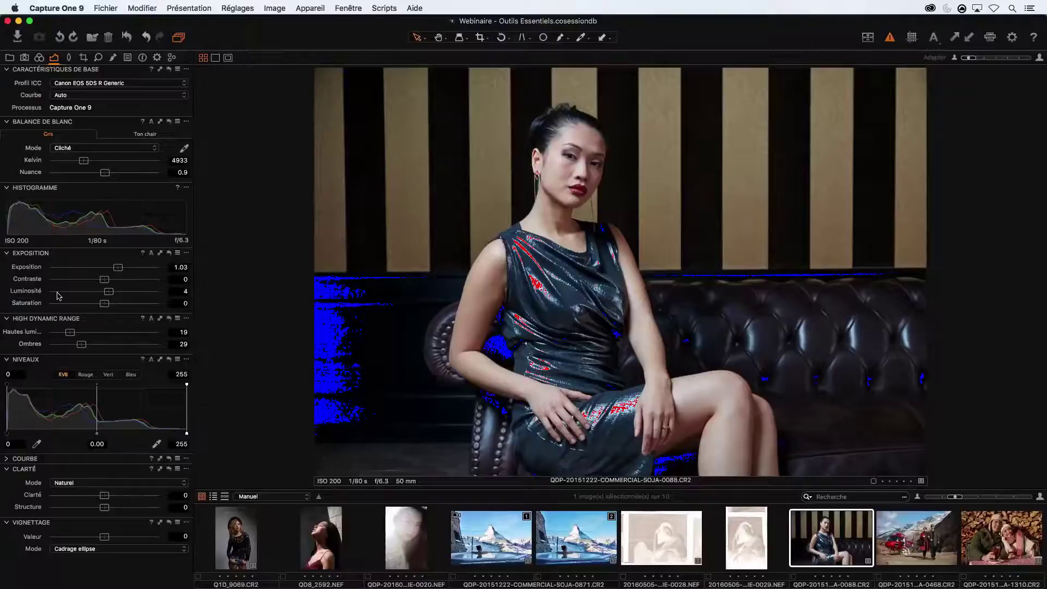
pyautogui.moveTo(107, 282); pyautogui.dragTo(111, 282)
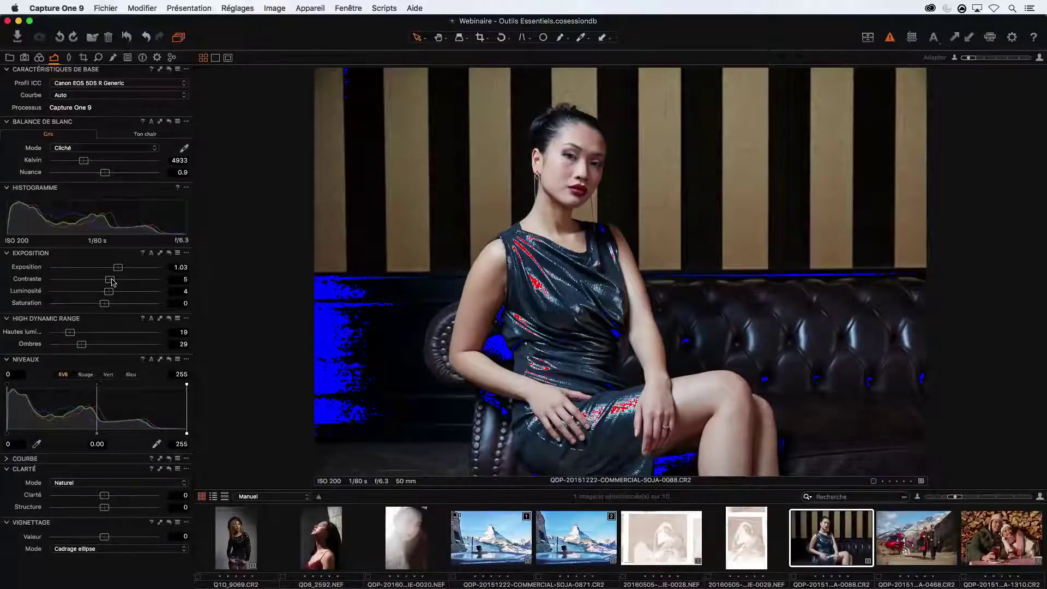
pyautogui.moveTo(114, 281); pyautogui.dragTo(114, 281)
pyautogui.moveTo(105, 499); pyautogui.dragTo(110, 499)
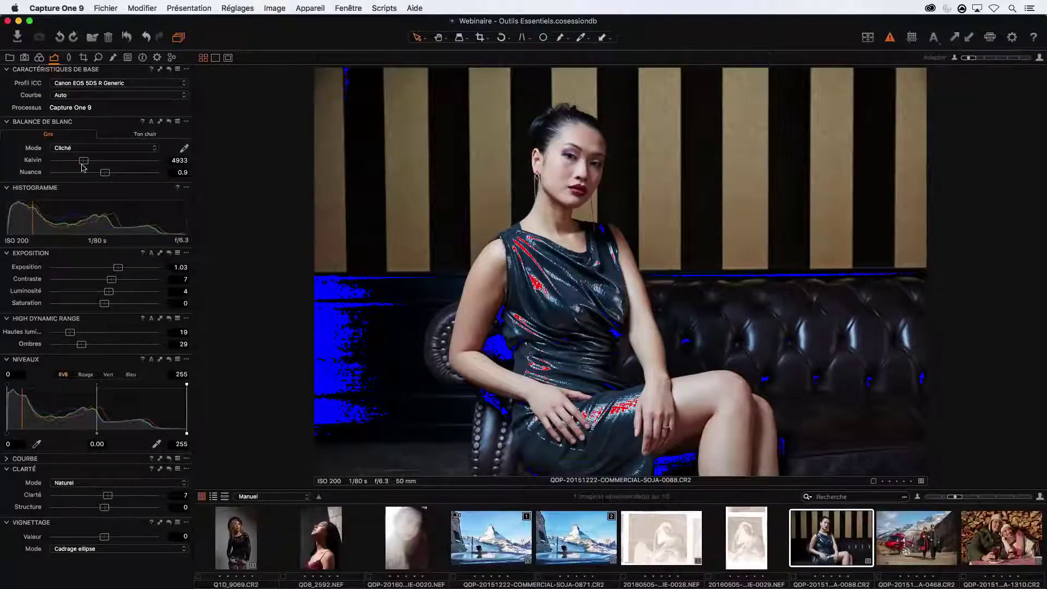
# Step: Show the detail tools, turn off the exposure warning and view the dark area between the hand and leg at 200%
pyautogui.click(101, 57)
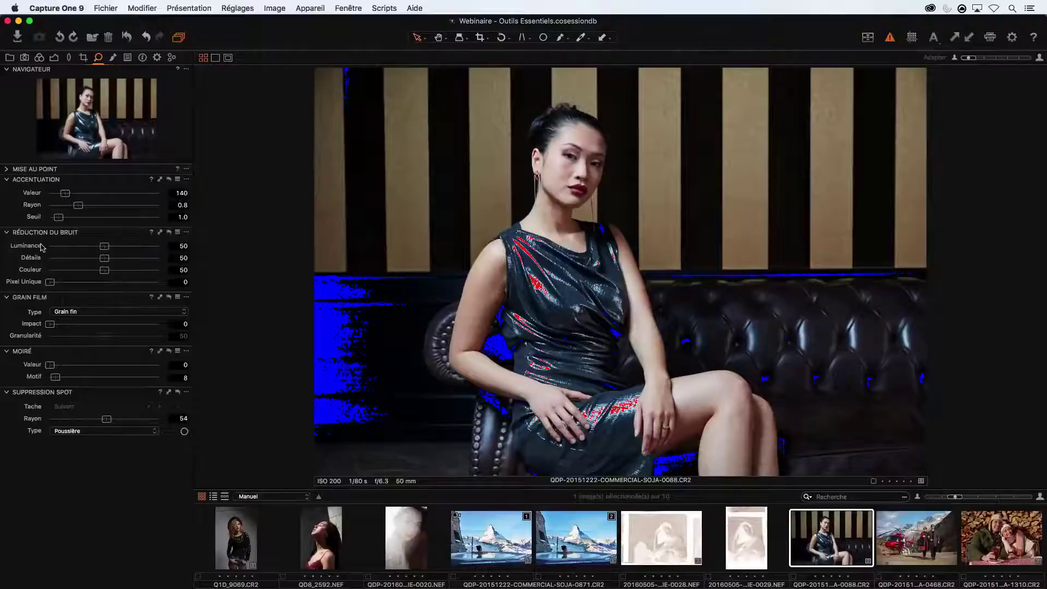
pyautogui.click(891, 38)
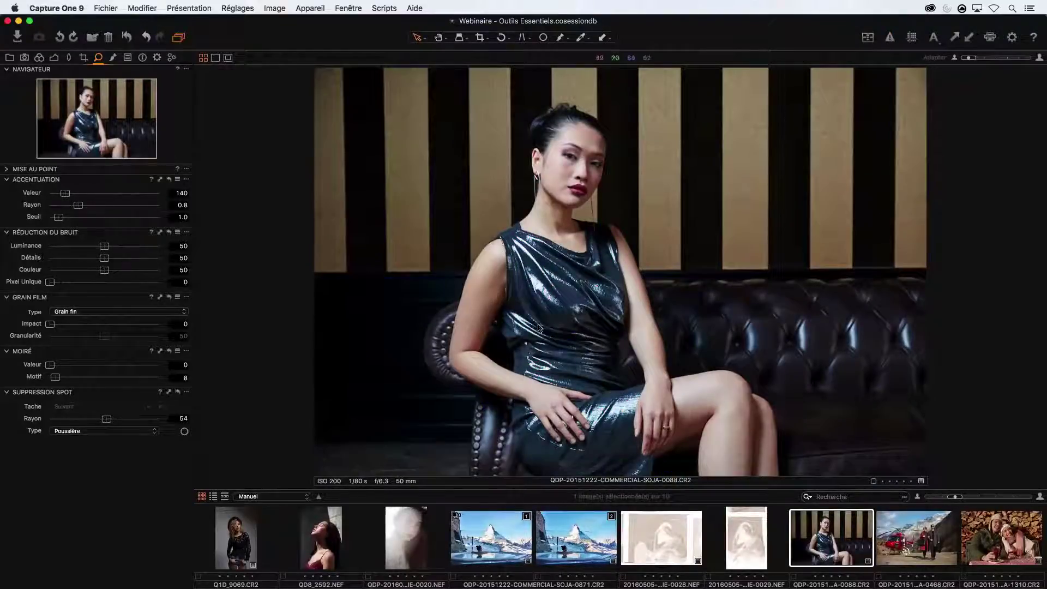
pyautogui.doubleClick(697, 453)
pyautogui.scroll(5, 697, 453)
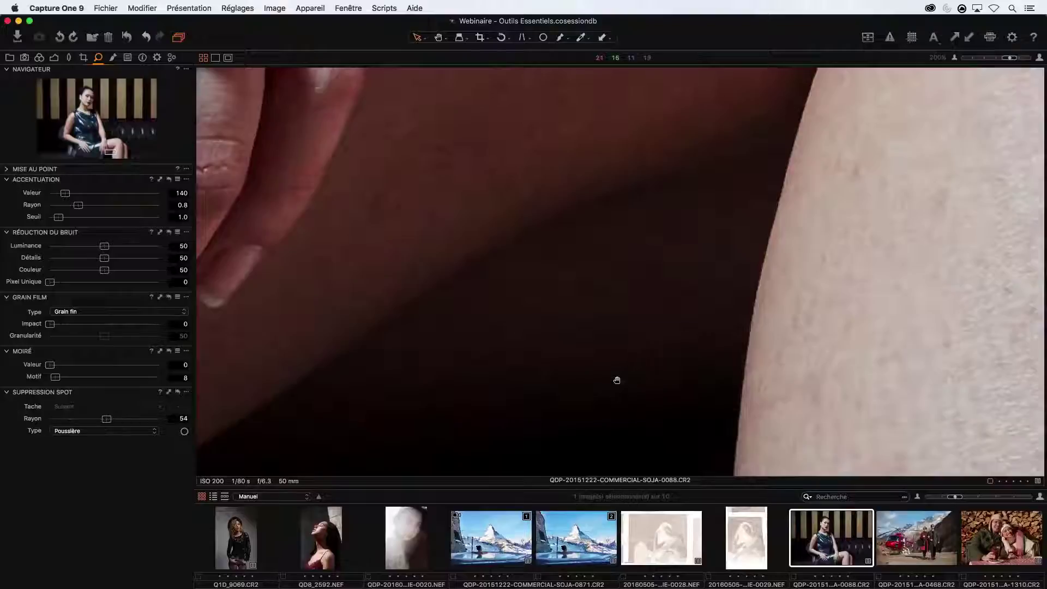
# Step: Compare the dark area beside the leg before and after the adjustments by resetting and restoring them
pyautogui.scroll(-2, 636, 246)
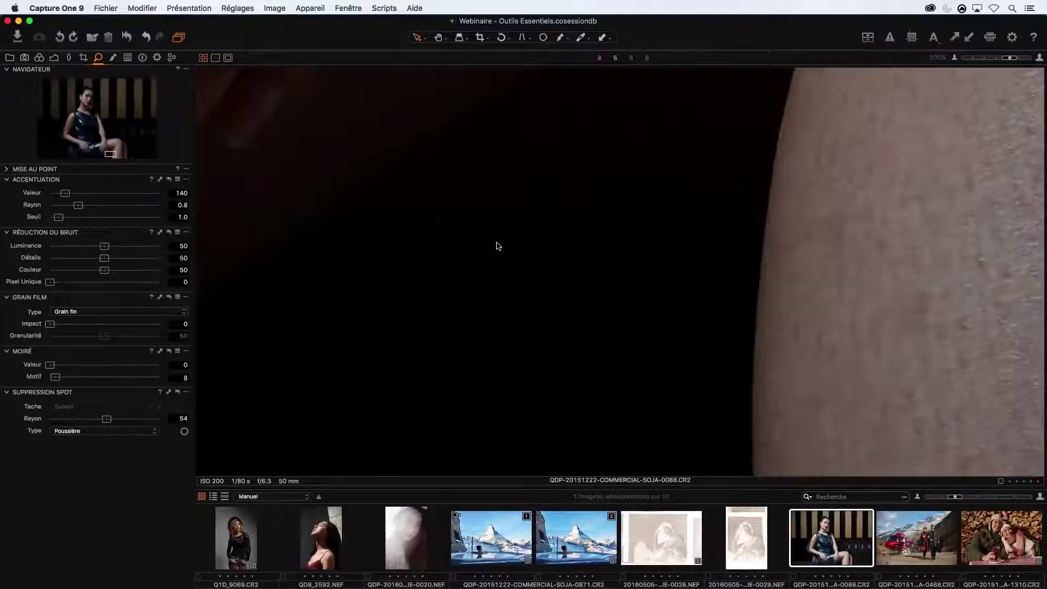
pyautogui.press('super+z')
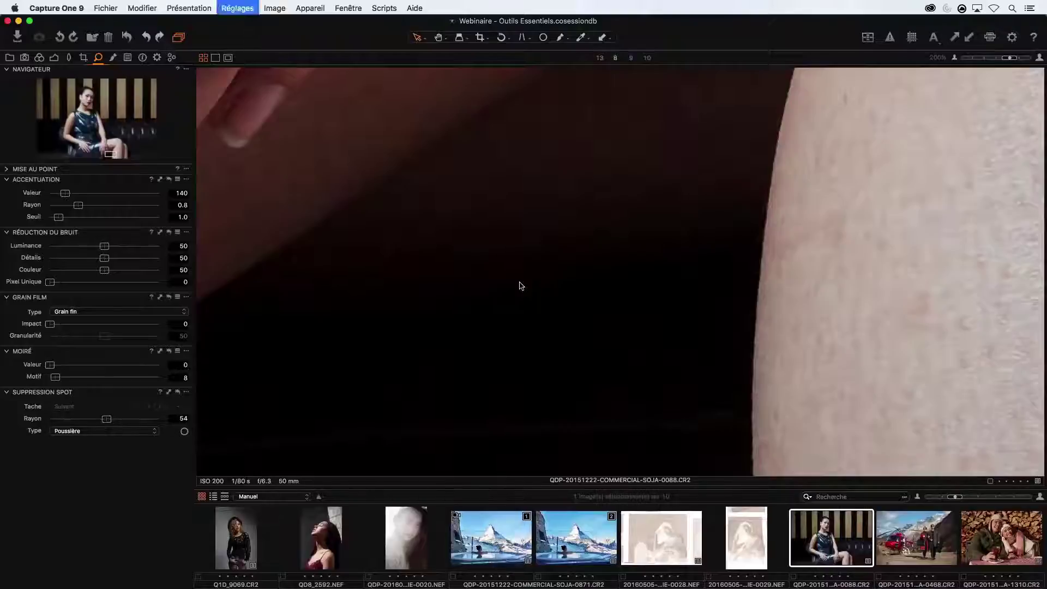
pyautogui.press('super+r')
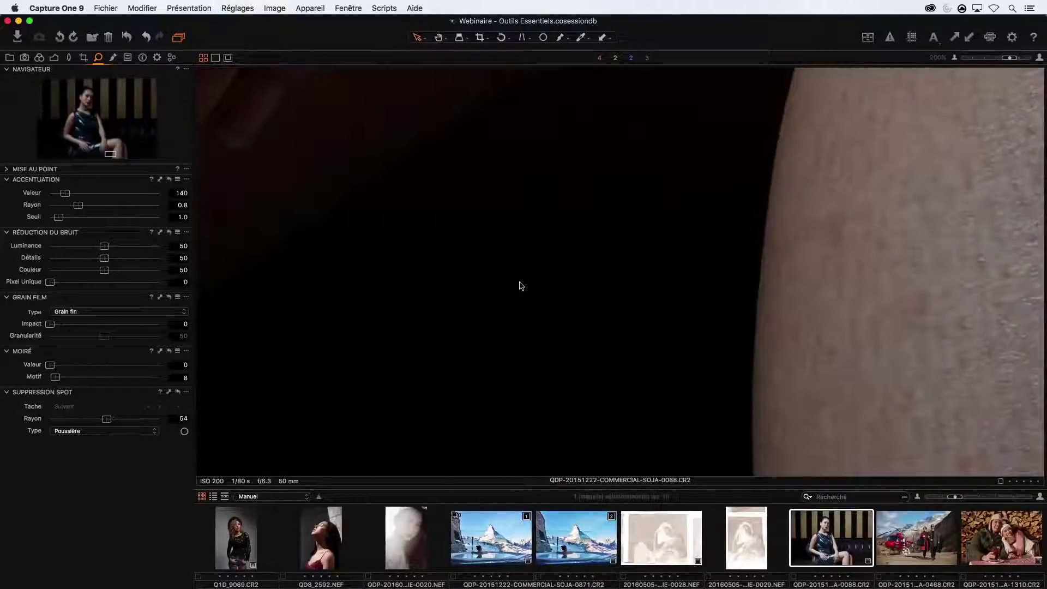
pyautogui.press('super+z')
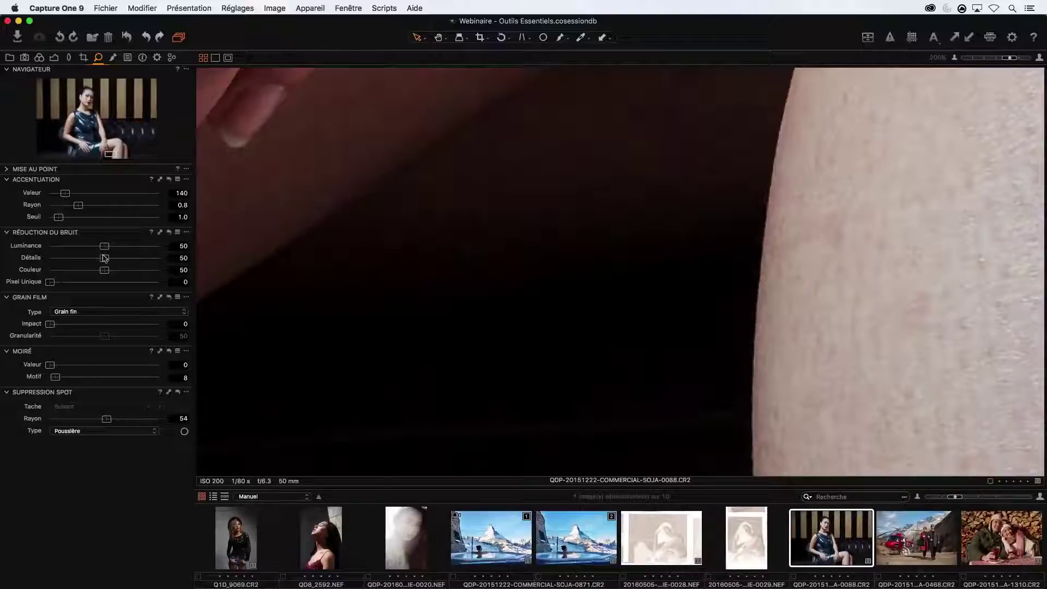
# Step: Try noise reduction on the seated woman's photo with Luminance at 99 and Détails at 64
pyautogui.moveTo(105, 247); pyautogui.dragTo(148, 248)
pyautogui.doubleClick(148, 247)
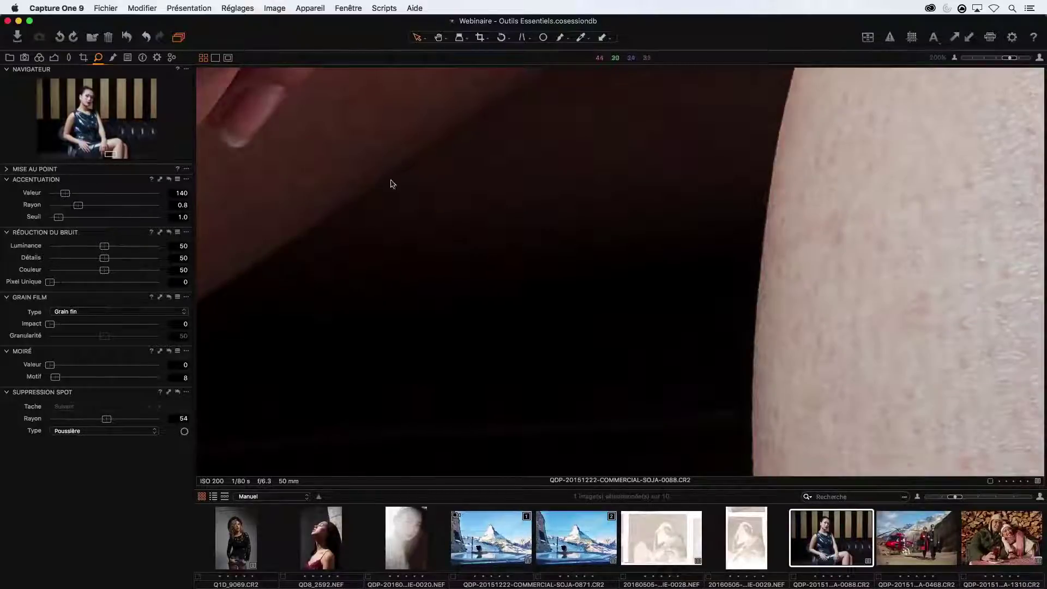
pyautogui.moveTo(105, 246); pyautogui.dragTo(158, 248)
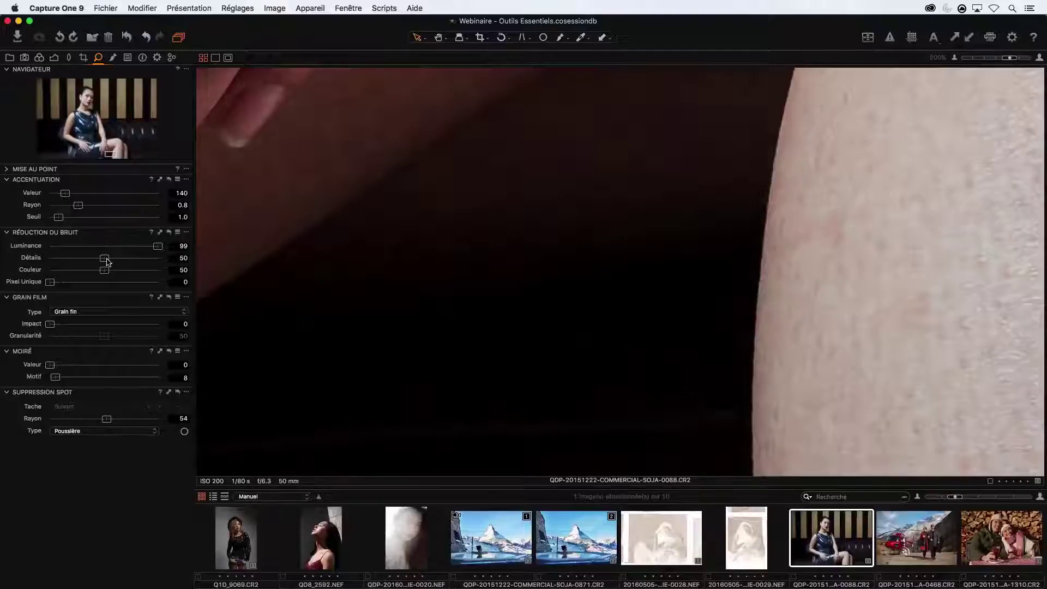
pyautogui.moveTo(107, 262); pyautogui.dragTo(123, 262)
pyautogui.click(179, 233)
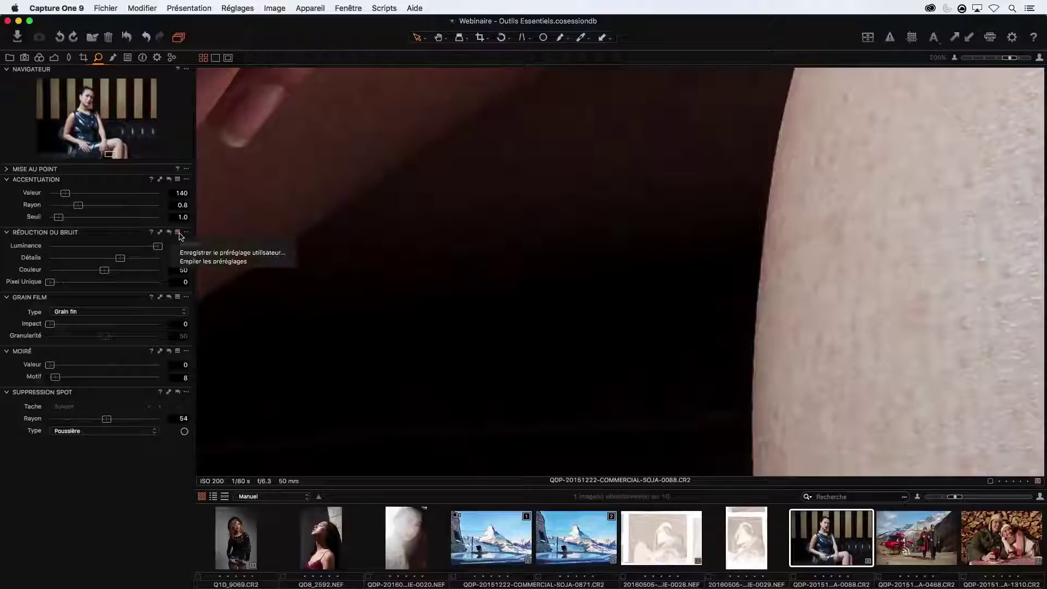
pyautogui.click(132, 238)
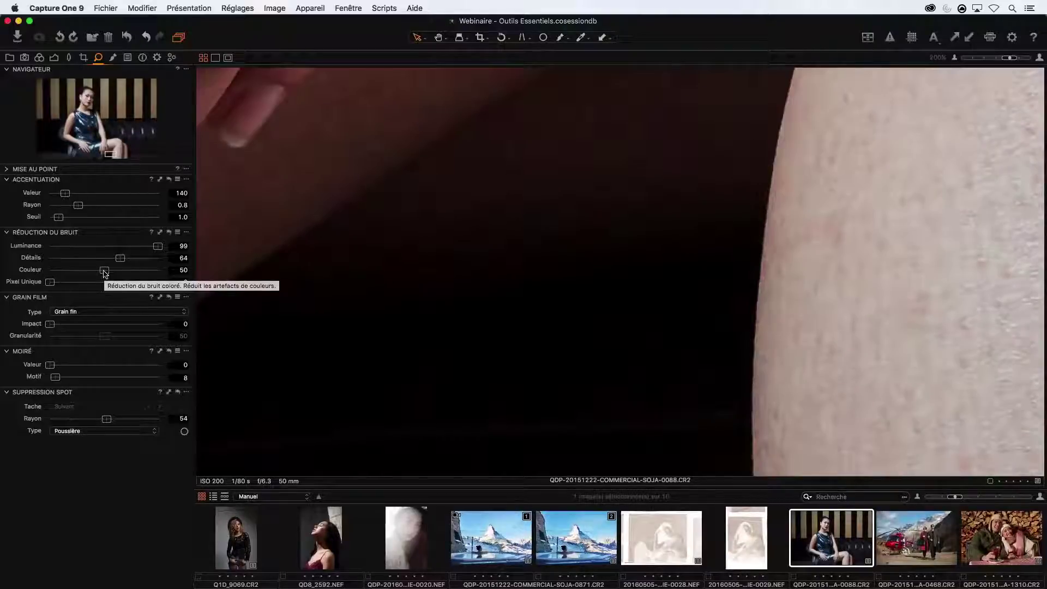
# Step: Try the Couleur noise reduction at 100, 0, its default and 96, and reset the noise reduction
pyautogui.moveTo(106, 273); pyautogui.dragTo(167, 274)
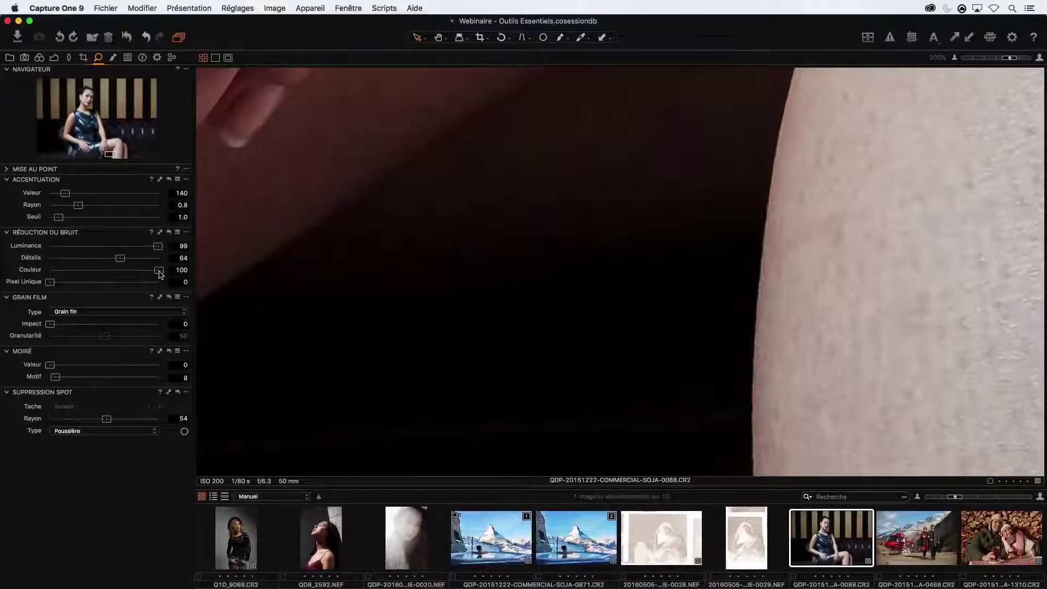
pyautogui.moveTo(160, 274); pyautogui.dragTo(7, 284)
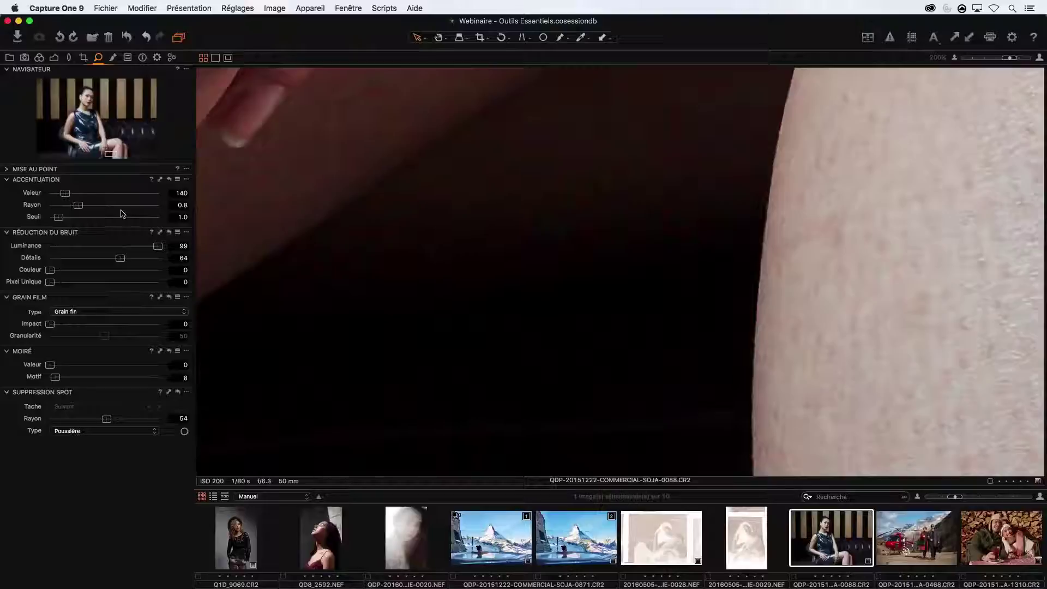
pyautogui.doubleClick(50, 271)
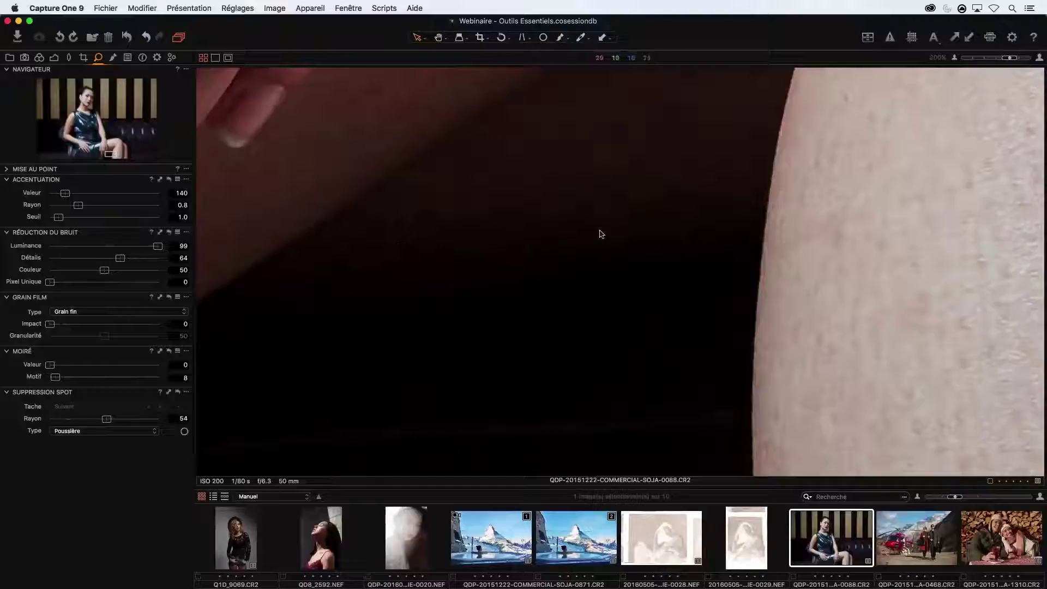
pyautogui.moveTo(105, 271); pyautogui.dragTo(155, 273)
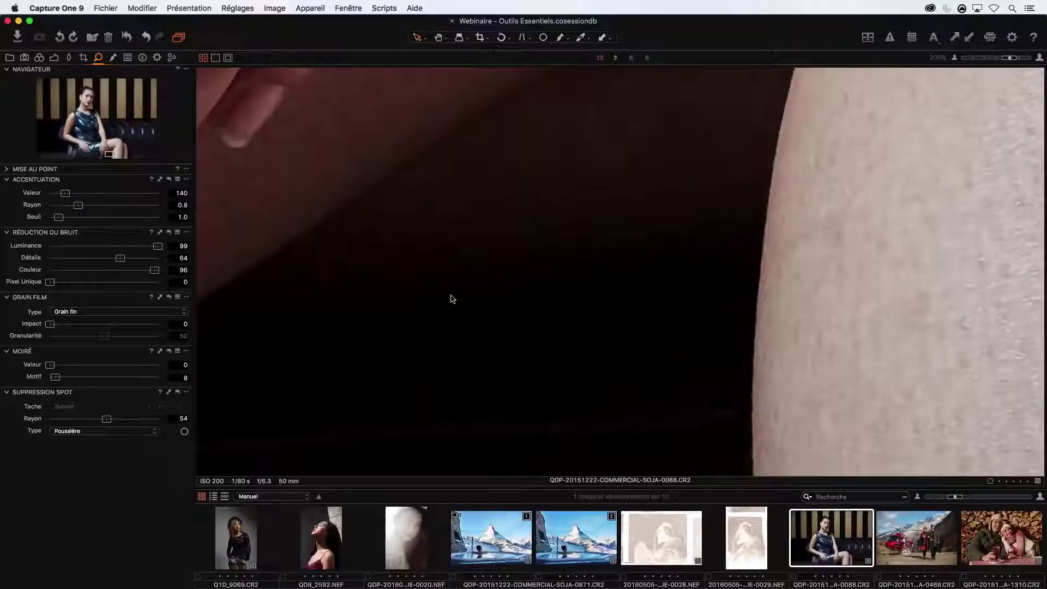
pyautogui.press('super+0')
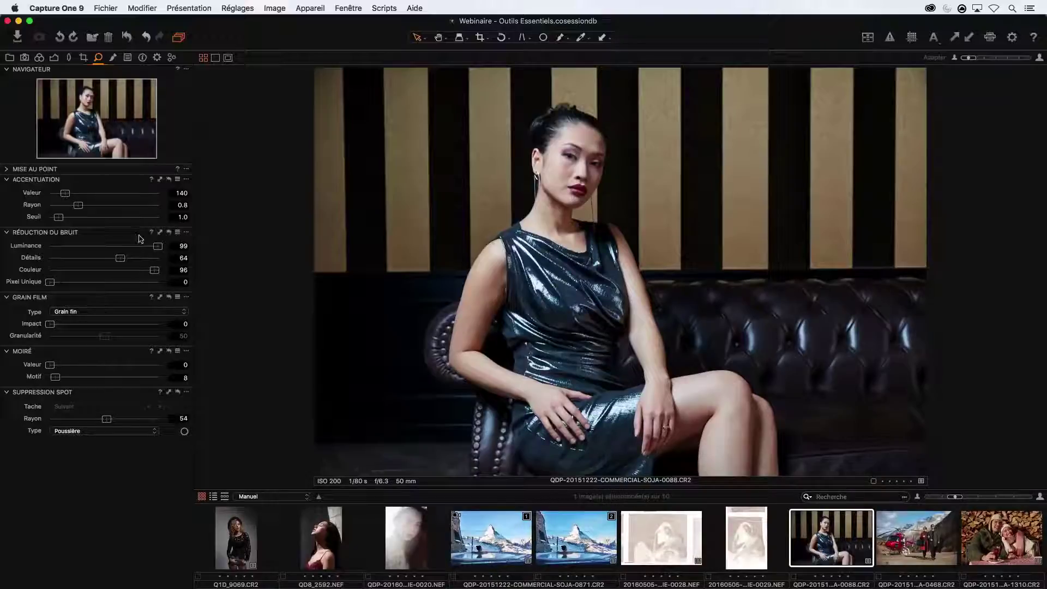
pyautogui.click(169, 233)
# Step: Select the backlit portrait of the long-haired woman and set Exposition to -0.36 and Hautes lumières to 70
pyautogui.click(407, 543)
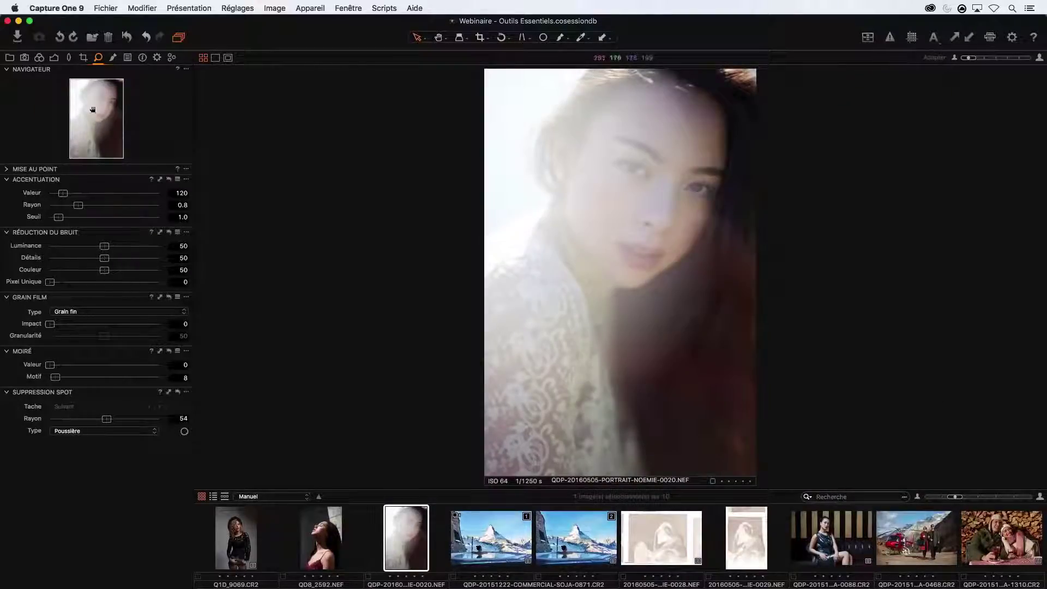
pyautogui.click(55, 57)
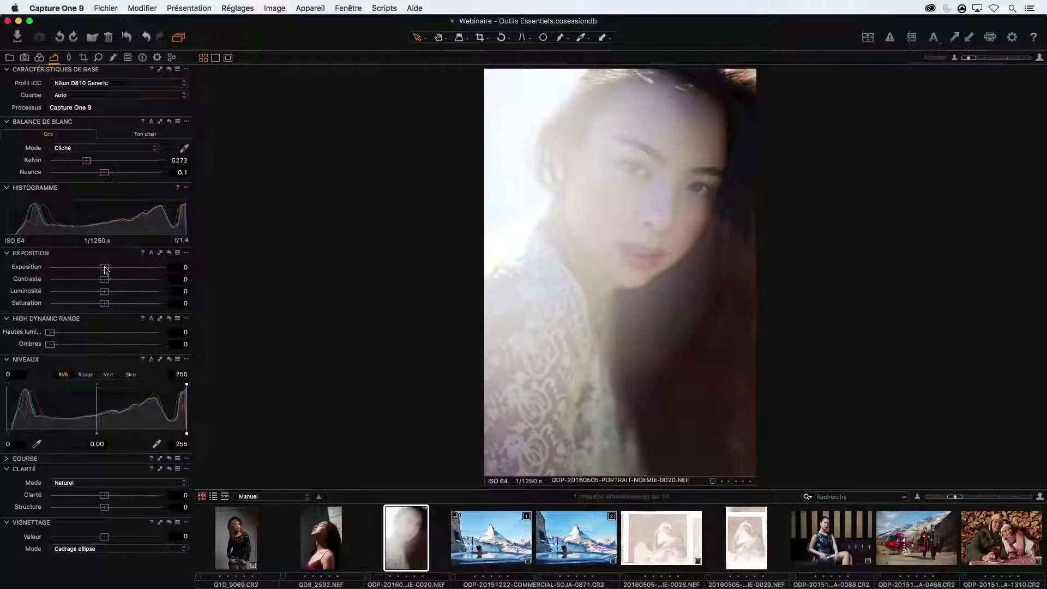
pyautogui.moveTo(104, 267); pyautogui.dragTo(99, 267)
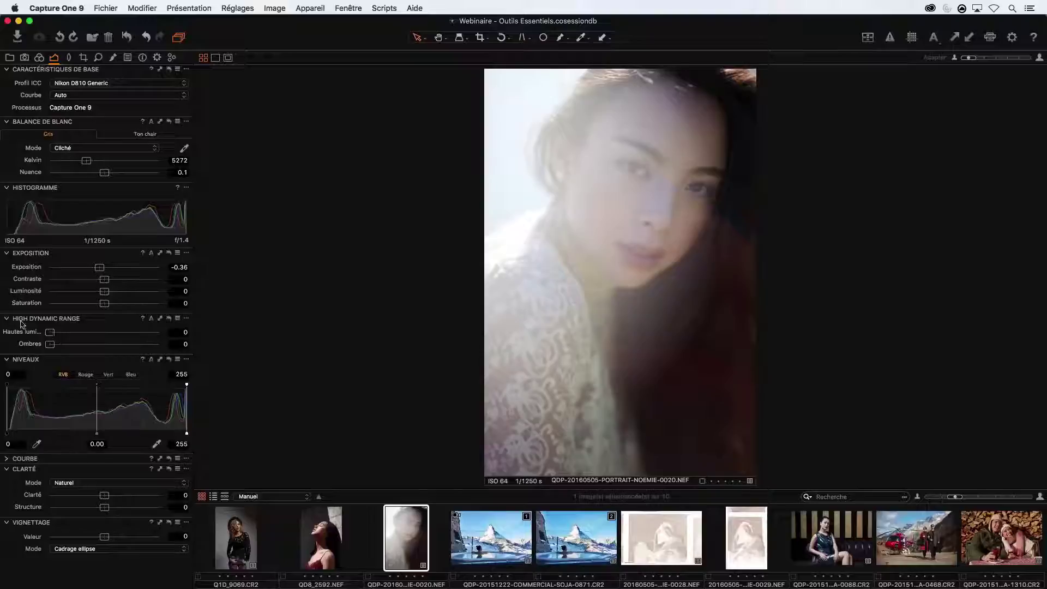
pyautogui.moveTo(60, 334); pyautogui.dragTo(125, 340)
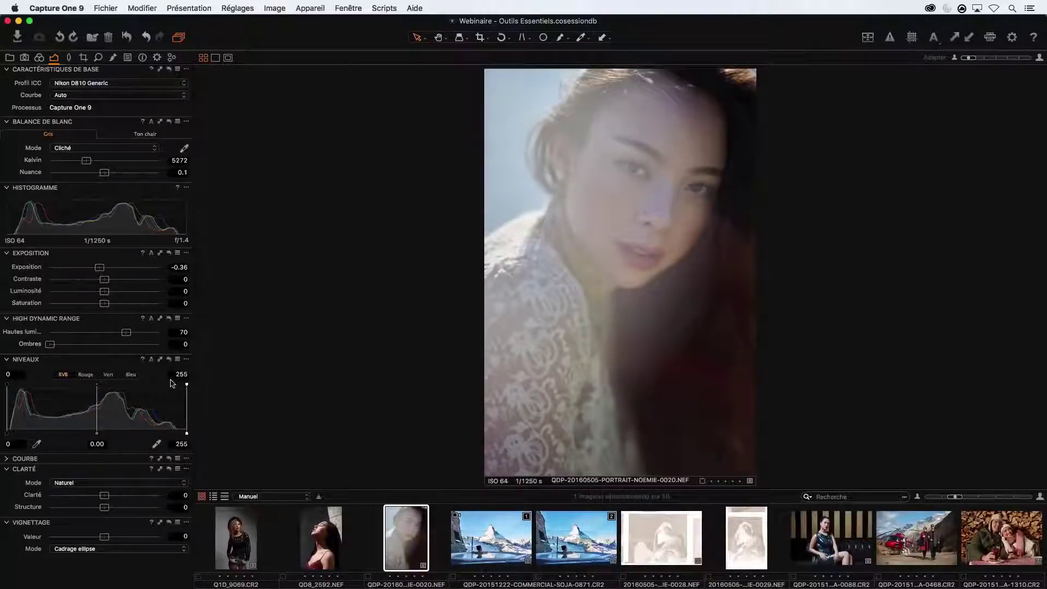
# Step: Auto-adjust the portrait's levels and set Contraste to 6, Luminosité to 7, Saturation to -11 and Ombres to 10
pyautogui.click(151, 359)
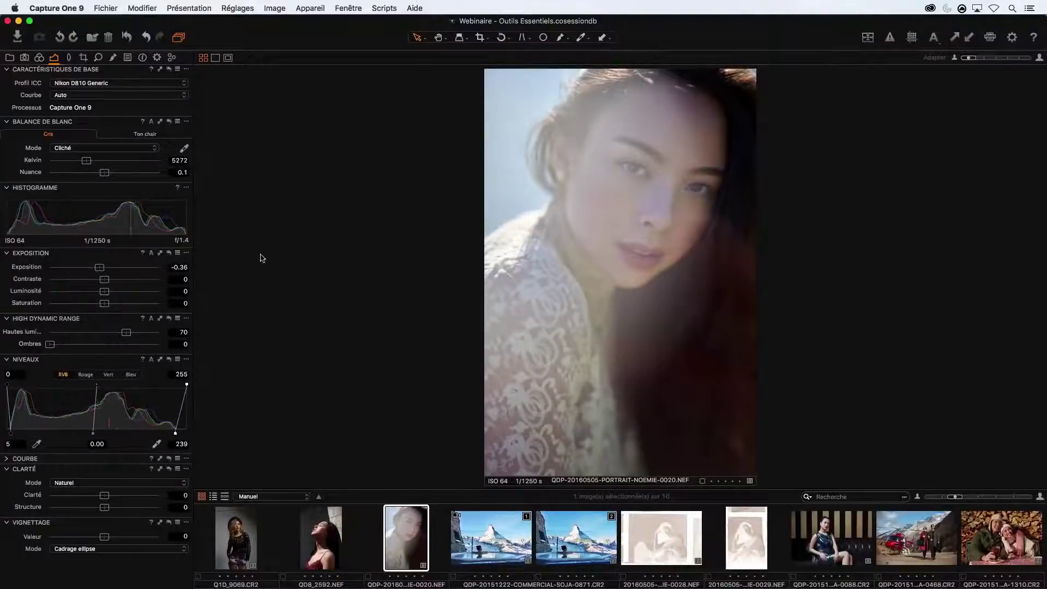
pyautogui.moveTo(104, 291); pyautogui.dragTo(111, 280)
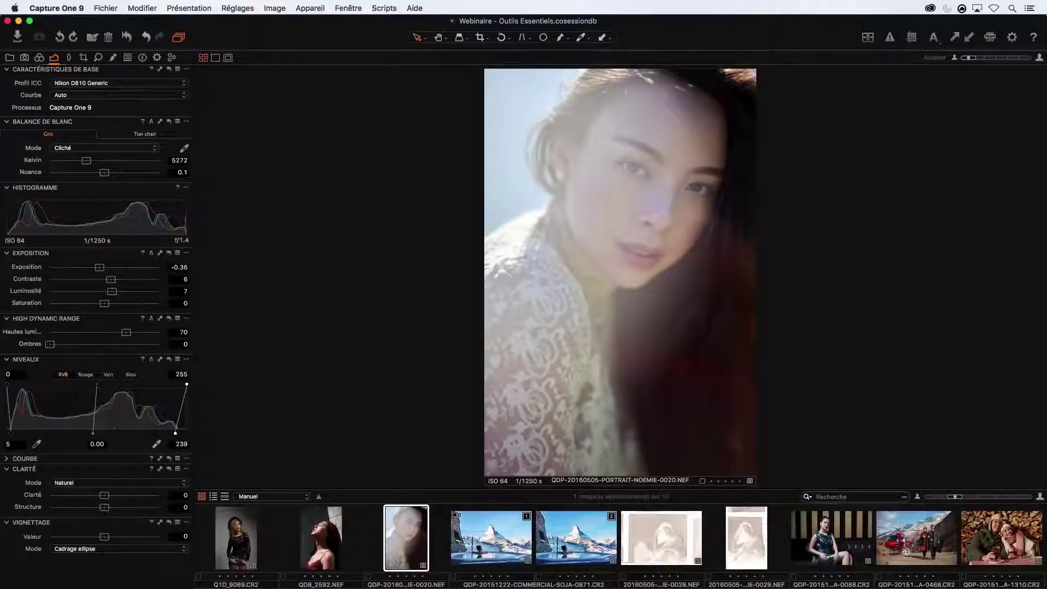
pyautogui.moveTo(105, 306); pyautogui.dragTo(100, 306)
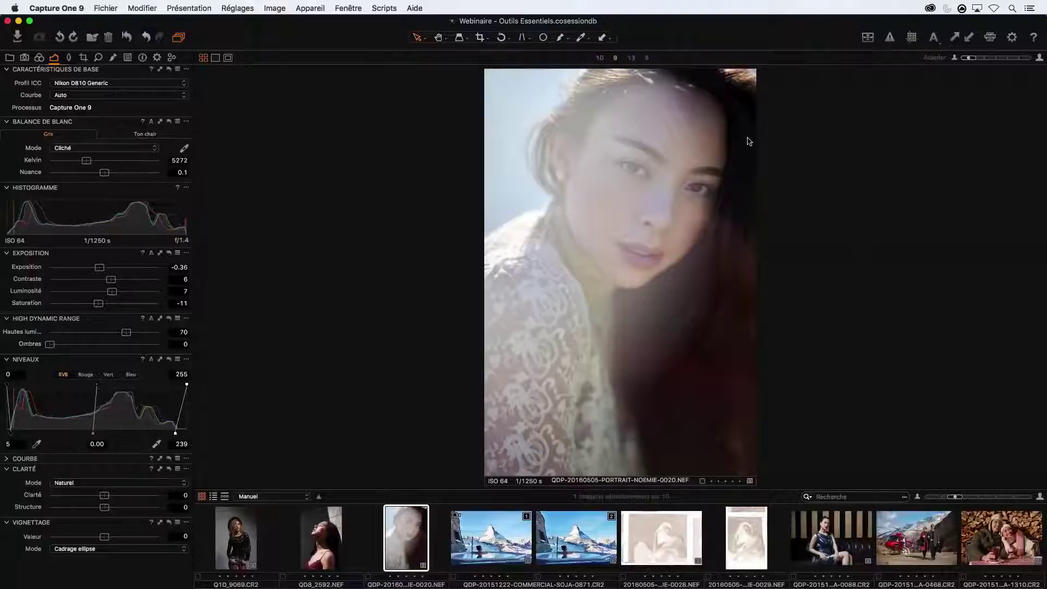
pyautogui.moveTo(55, 343); pyautogui.dragTo(62, 345)
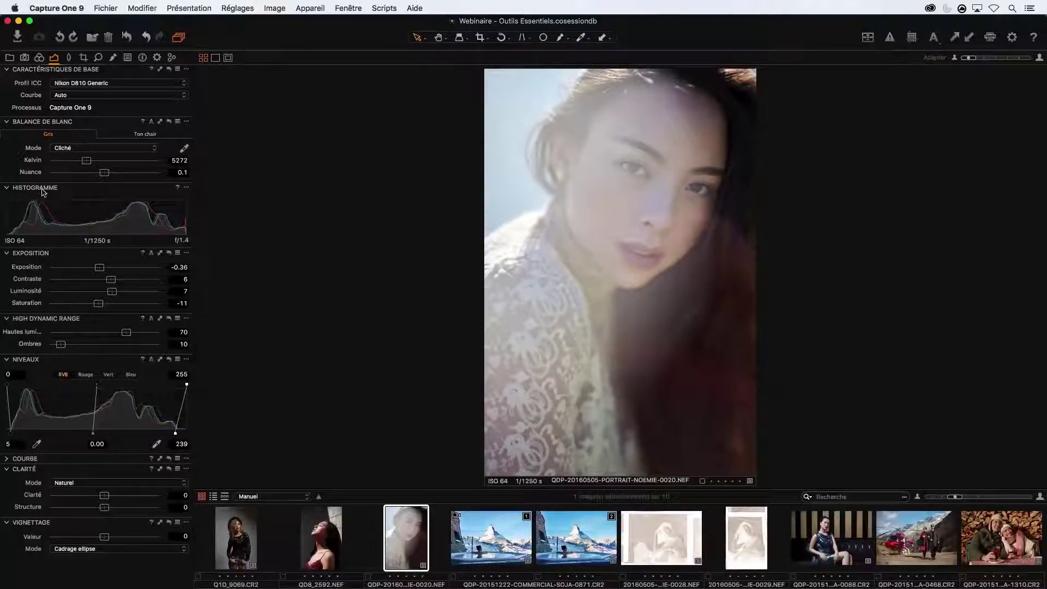
# Step: Place the Histogramme tool above Caractéristiques de base, expand Courbe in Luma mode, and collapse Niveaux and Exposition
pyautogui.moveTo(43, 190); pyautogui.dragTo(47, 74)
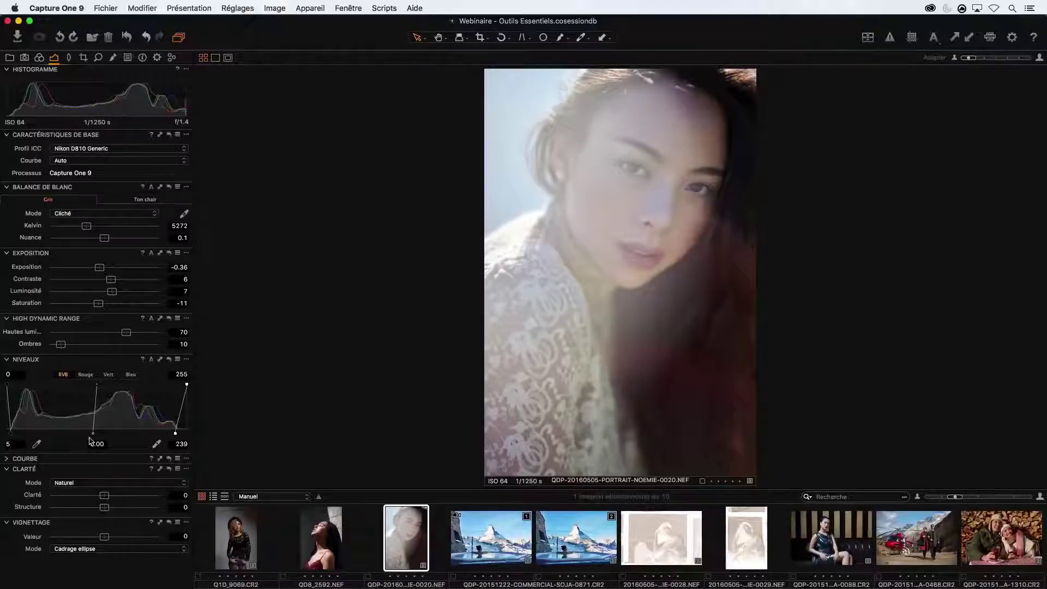
pyautogui.click(13, 460)
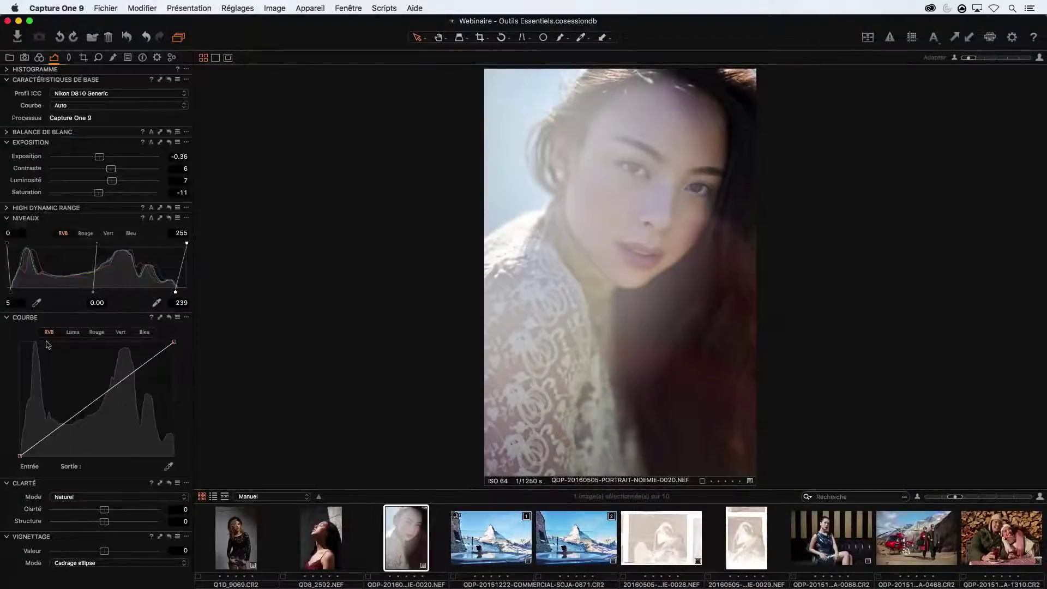
pyautogui.click(72, 331)
pyautogui.click(22, 218)
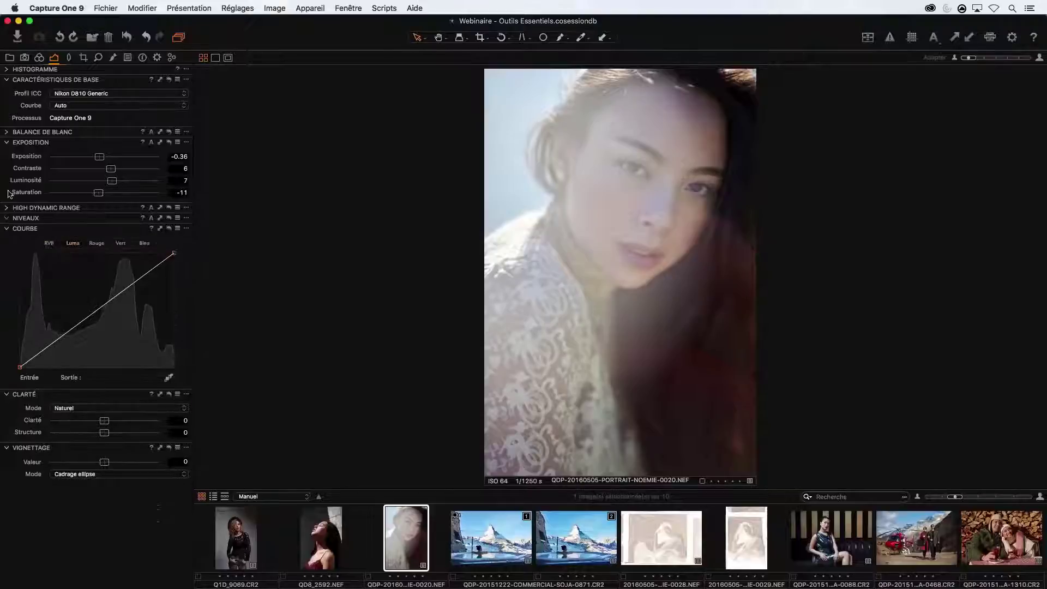
pyautogui.click(6, 198)
pyautogui.click(6, 187)
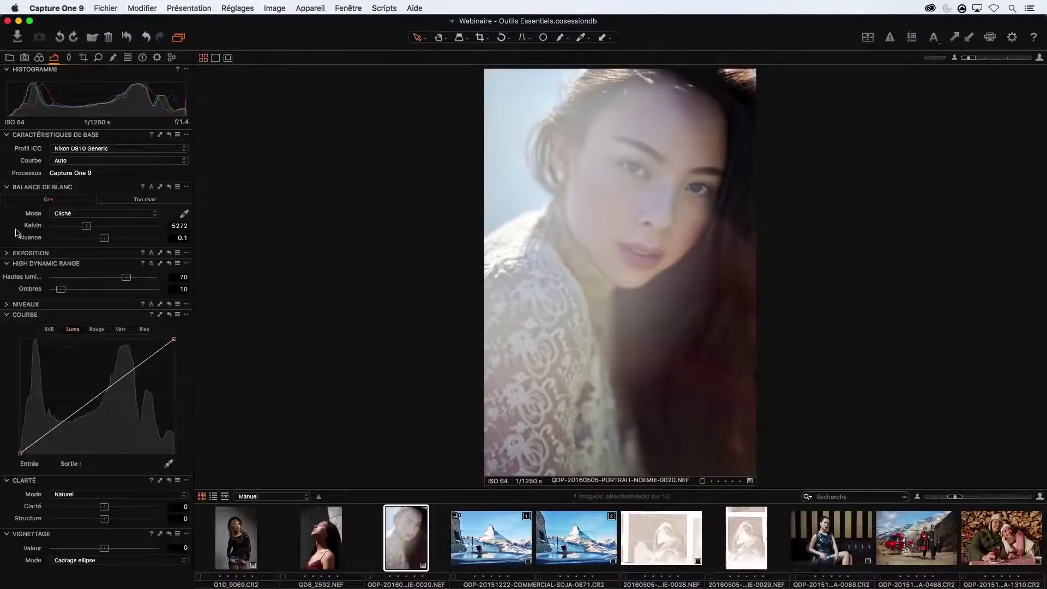
# Step: Float the Courbe tool out of the tool column, enlarge it and place it beside the portrait's face
pyautogui.moveTo(31, 321); pyautogui.dragTo(380, 217)
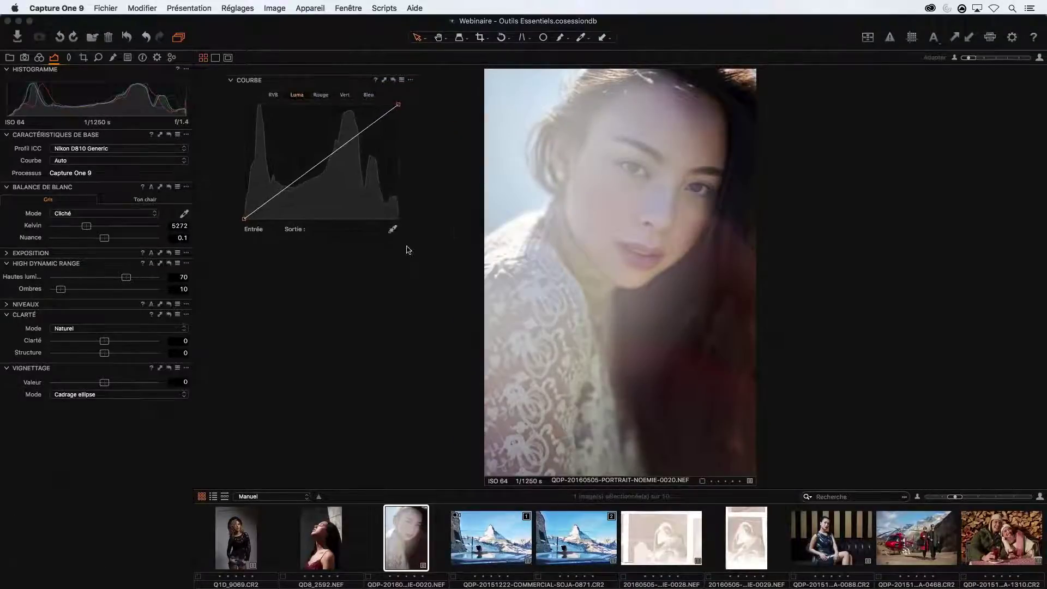
pyautogui.moveTo(417, 247); pyautogui.dragTo(506, 358)
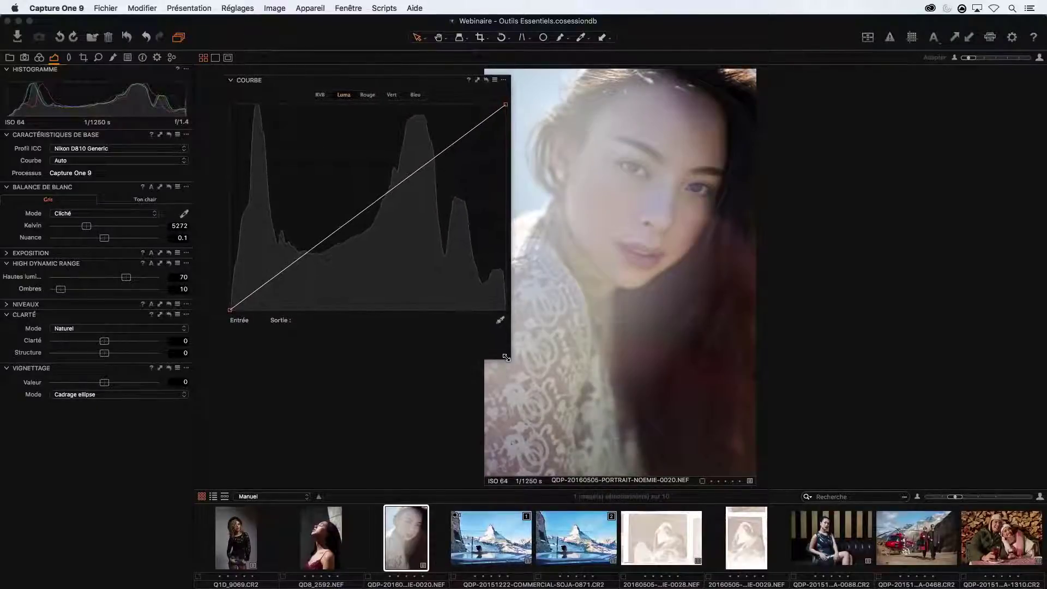
pyautogui.moveTo(420, 89); pyautogui.dragTo(412, 138)
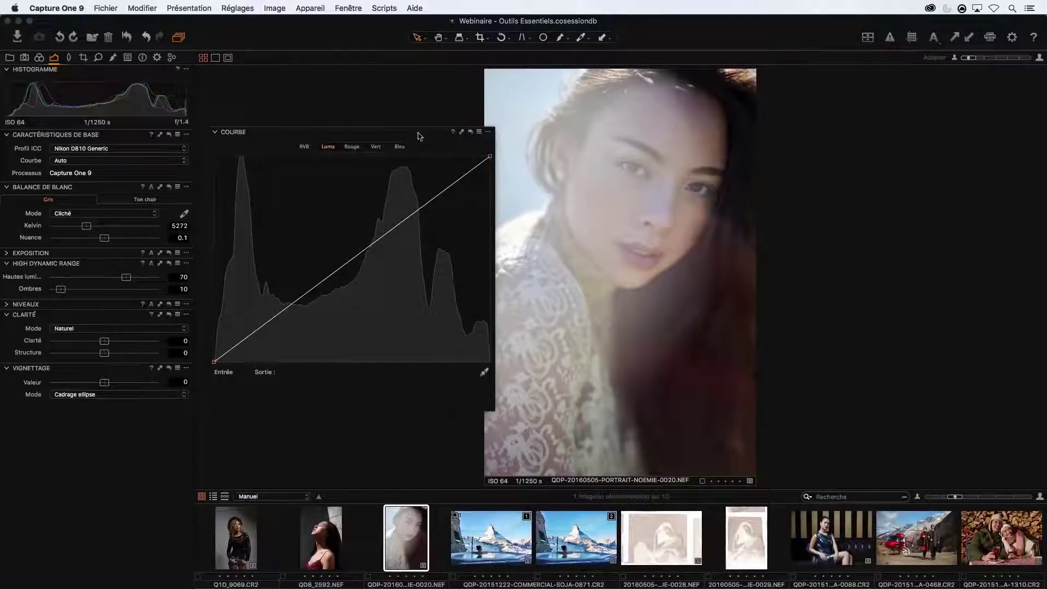
pyautogui.moveTo(419, 135)
pyautogui.mouseDown()
pyautogui.moveTo(421, 146)
pyautogui.moveTo(420, 137)
pyautogui.mouseUp()
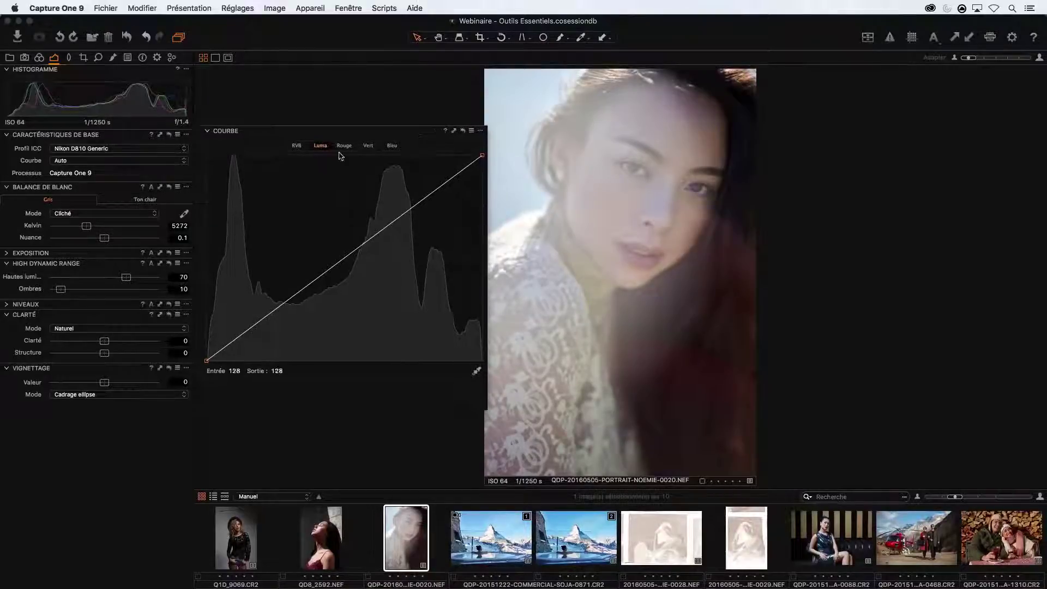
# Step: Bend the Luma curve into a slight S with lower shadows and raised highlights, and dock Courbe collapsed above Niveaux
pyautogui.click(274, 311)
pyautogui.moveTo(273, 312); pyautogui.dragTo(275, 320)
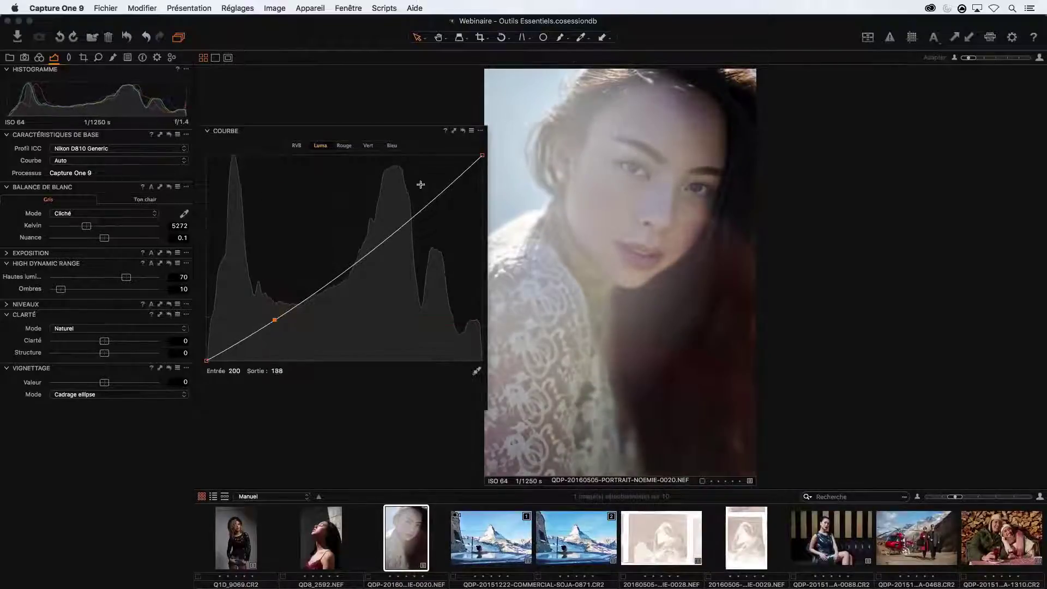
pyautogui.moveTo(439, 188); pyautogui.dragTo(438, 186)
pyautogui.click(480, 156)
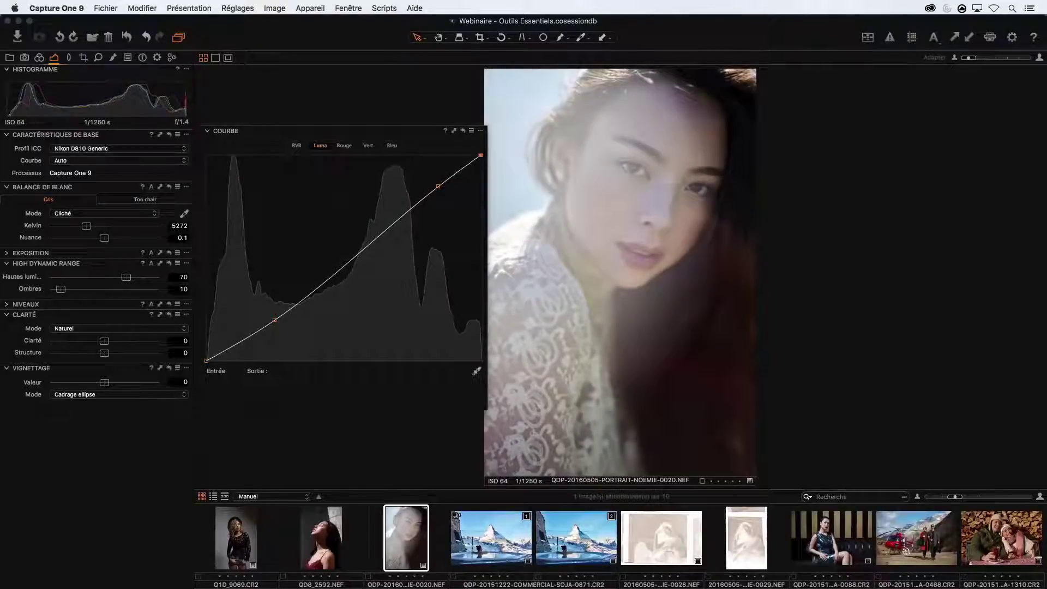
pyautogui.moveTo(235, 134); pyautogui.dragTo(58, 312)
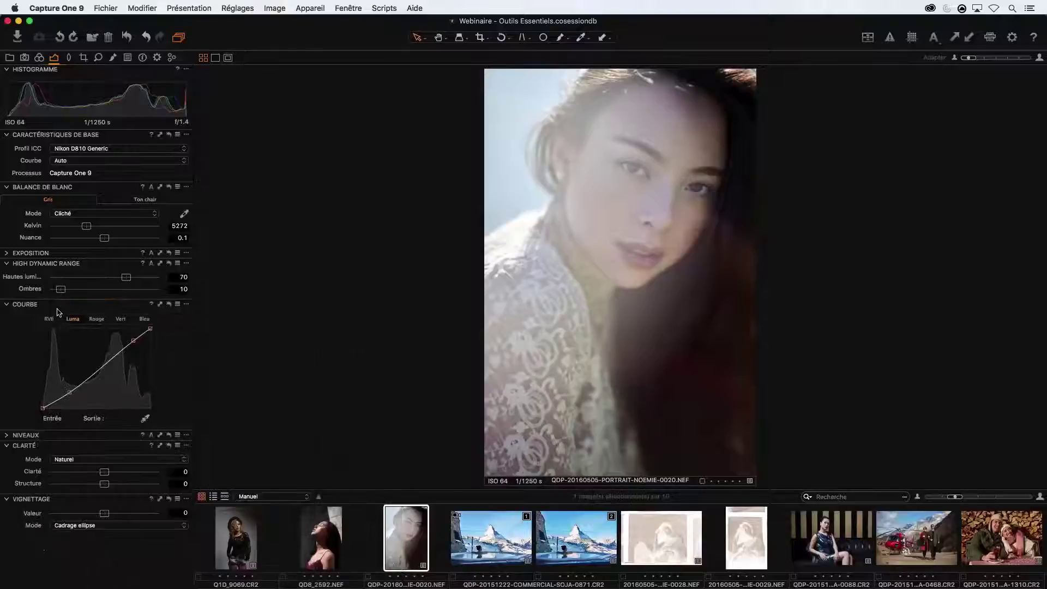
pyautogui.click(8, 305)
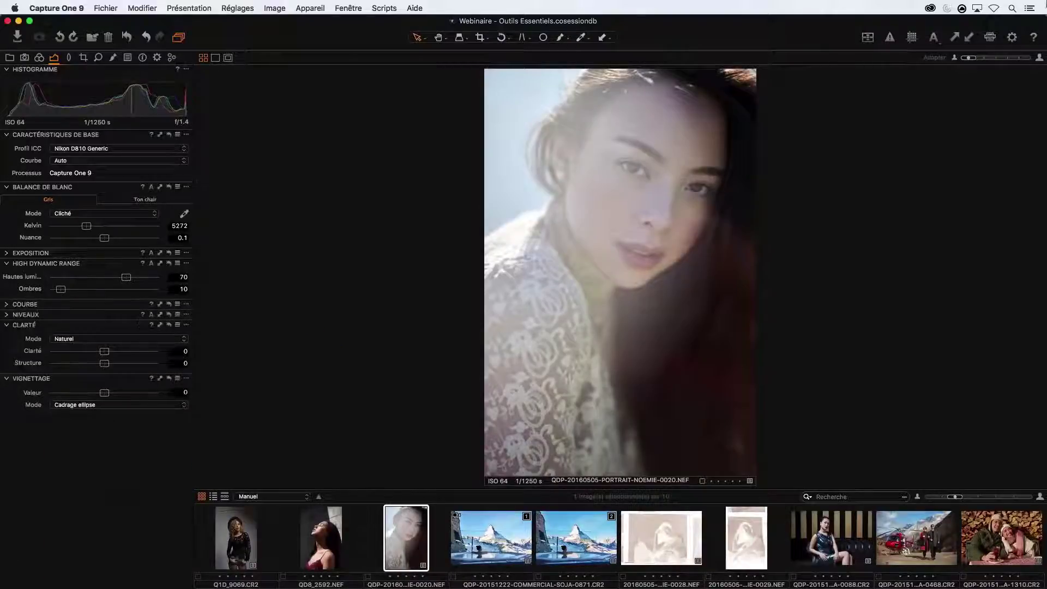
# Step: Set the portrait's Clarté to 8 and lighten its edges with a Vignettage value of 0.75
pyautogui.moveTo(104, 352); pyautogui.dragTo(108, 354)
pyautogui.moveTo(106, 397); pyautogui.dragTo(113, 396)
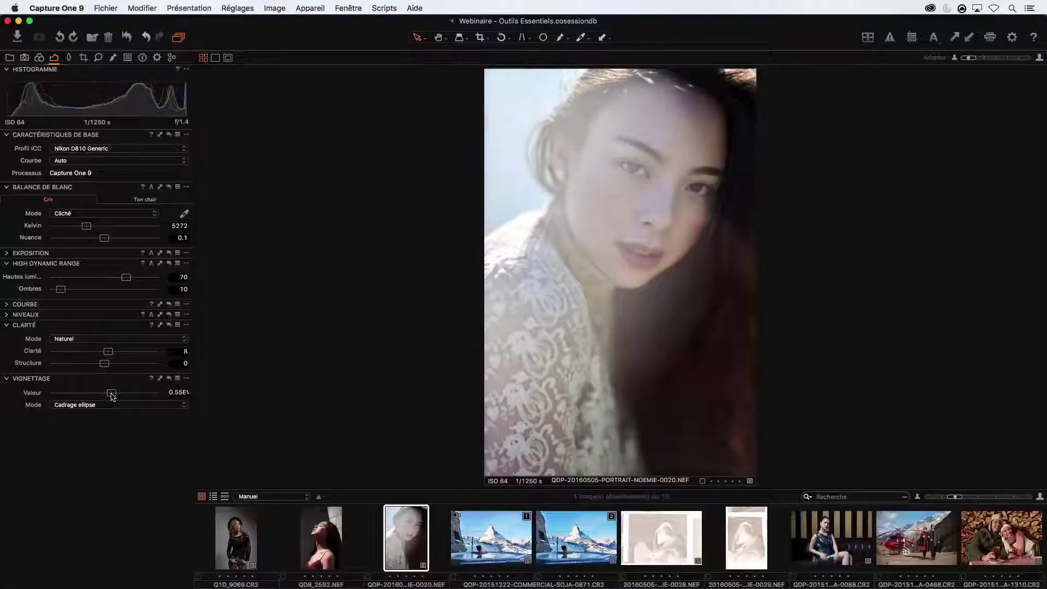
pyautogui.moveTo(112, 397); pyautogui.dragTo(119, 396)
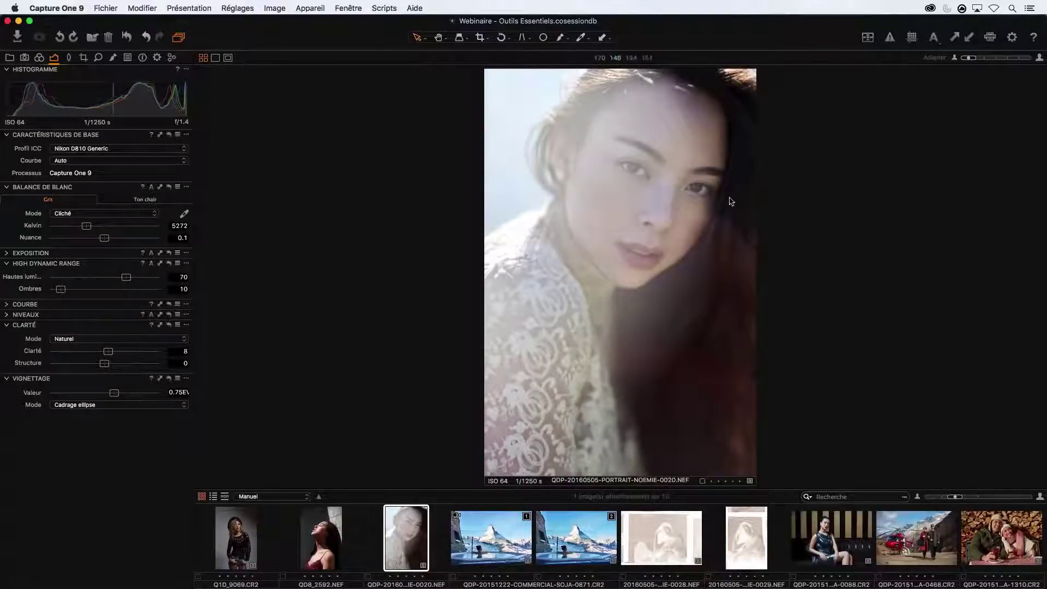
# Step: Show the detail tools and look through the available Grain film types without changing the current one
pyautogui.click(69, 58)
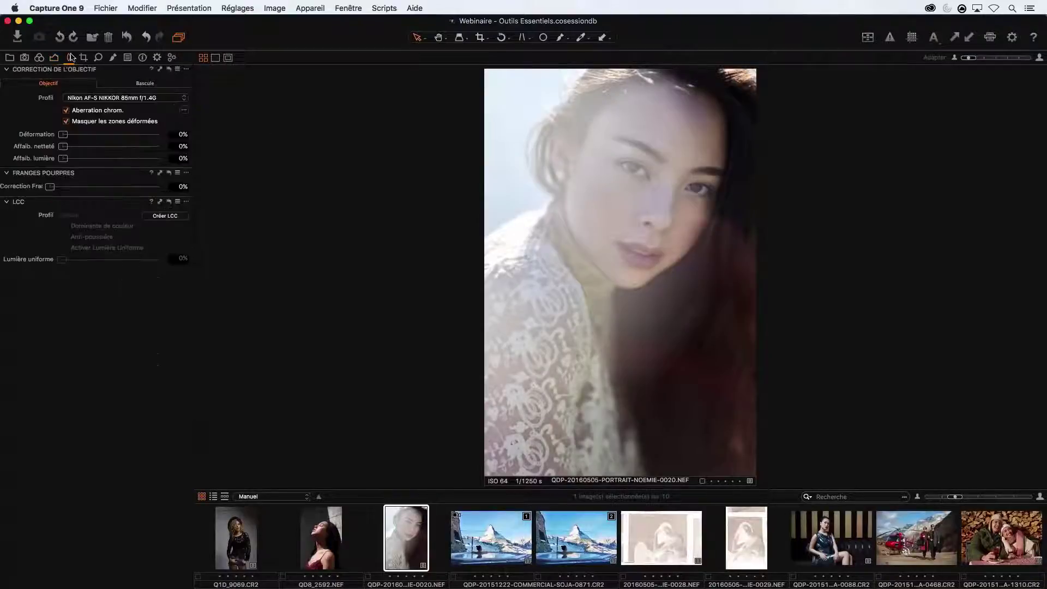
pyautogui.click(97, 58)
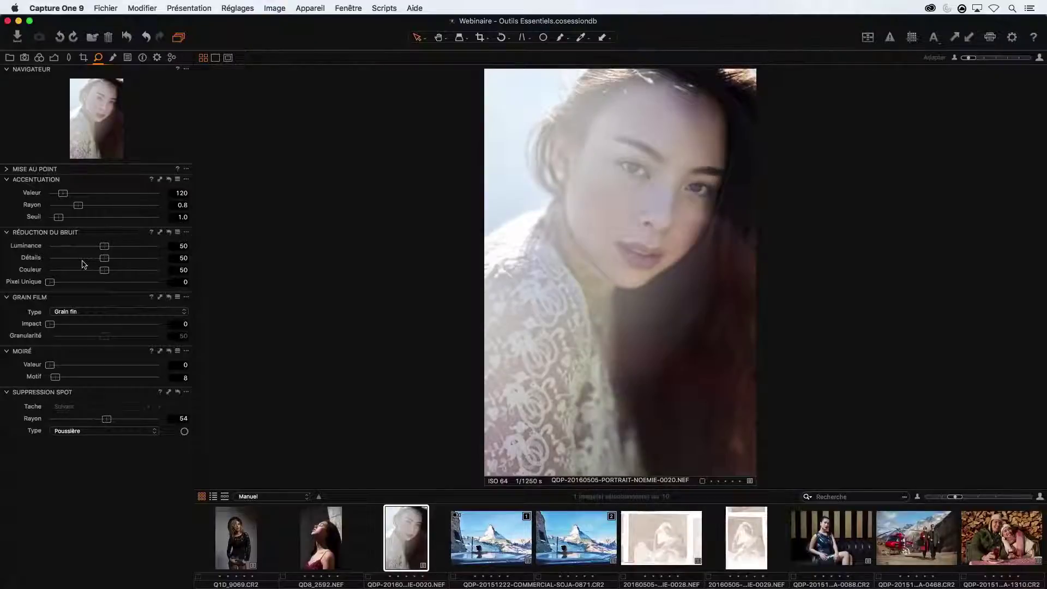
pyautogui.click(68, 316)
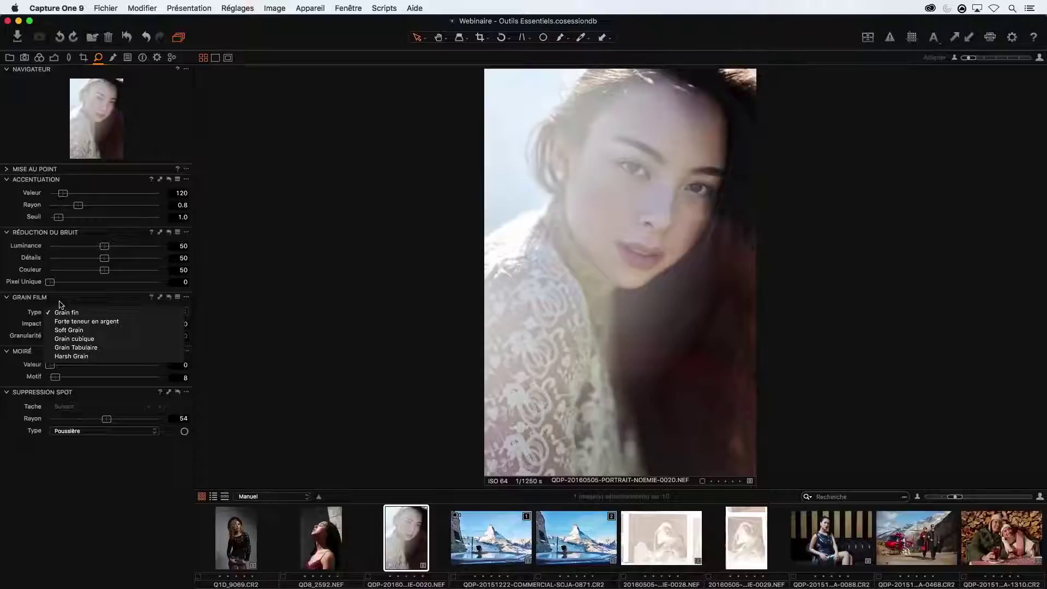
pyautogui.click(105, 246)
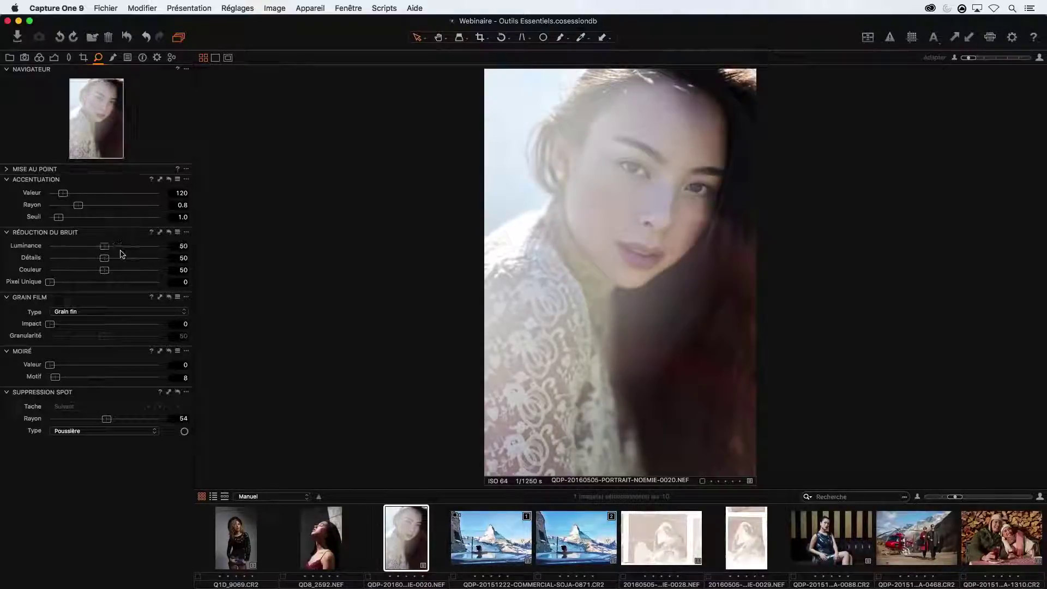
# Step: Set the portrait's Grain film type to Grain Tabulaire with an Impact of 6
pyautogui.click(99, 313)
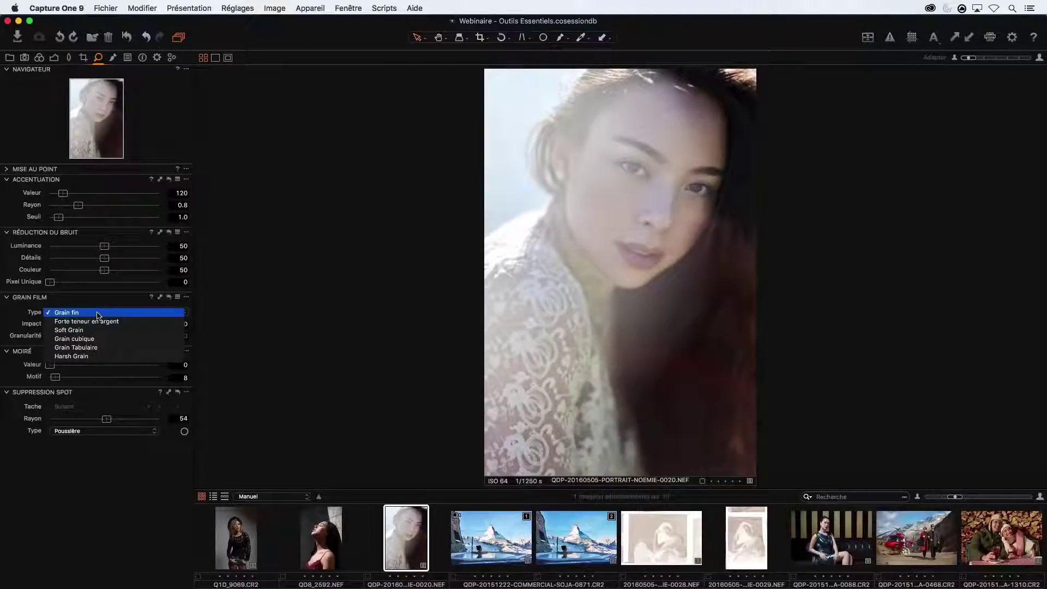
pyautogui.click(91, 303)
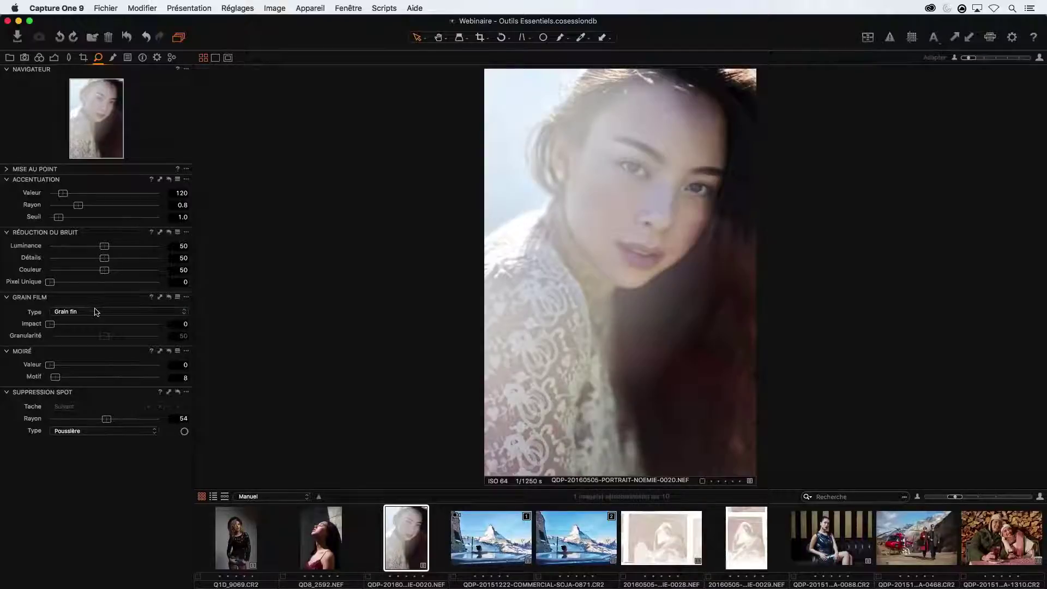
pyautogui.click(97, 311)
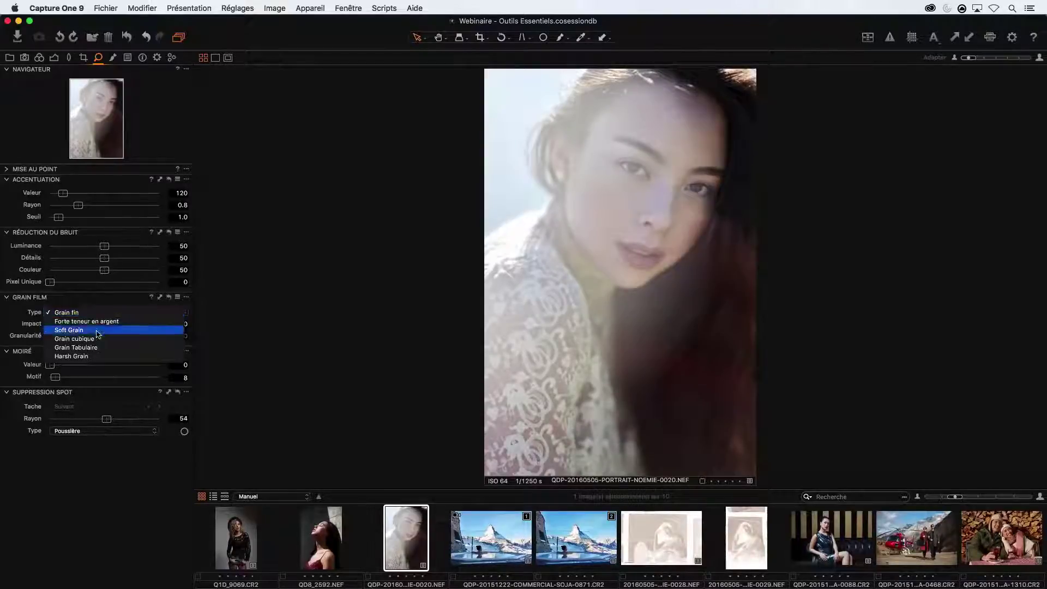
pyautogui.click(112, 349)
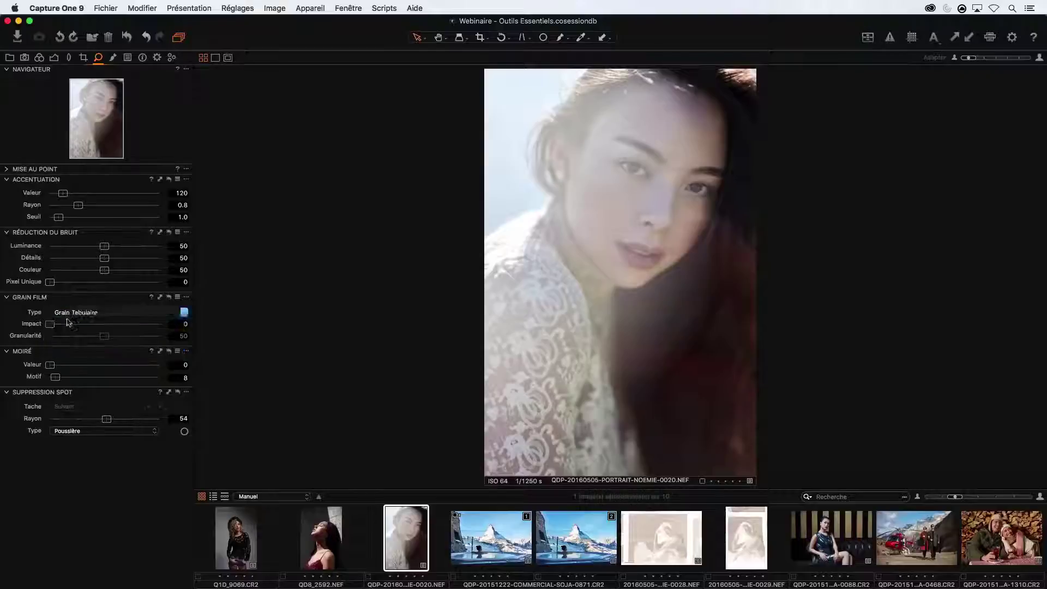
pyautogui.moveTo(55, 328); pyautogui.dragTo(60, 326)
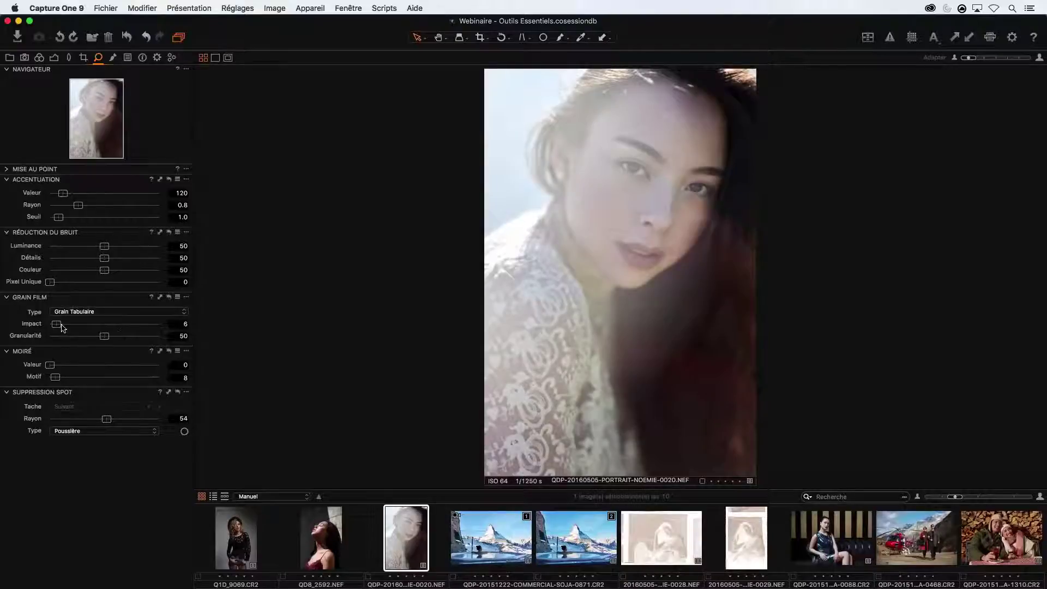
# Step: Raise the grain's Impact to 100 and test Granularité at 0 and at maximum on the enlarged face, resetting it after each
pyautogui.doubleClick(627, 189)
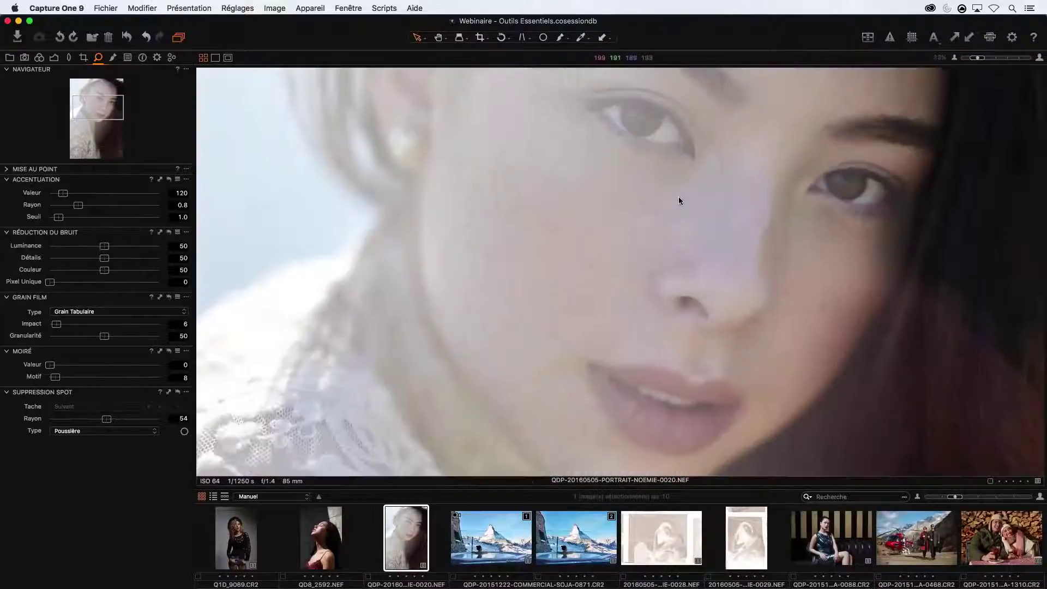
pyautogui.moveTo(56, 324); pyautogui.dragTo(239, 325)
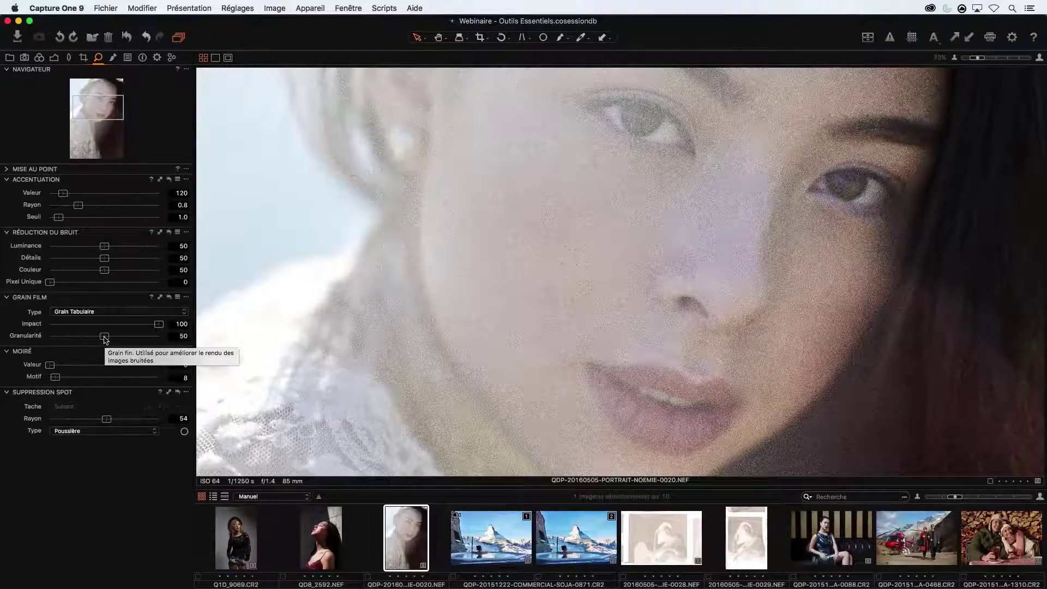
pyautogui.moveTo(105, 339); pyautogui.dragTo(43, 339)
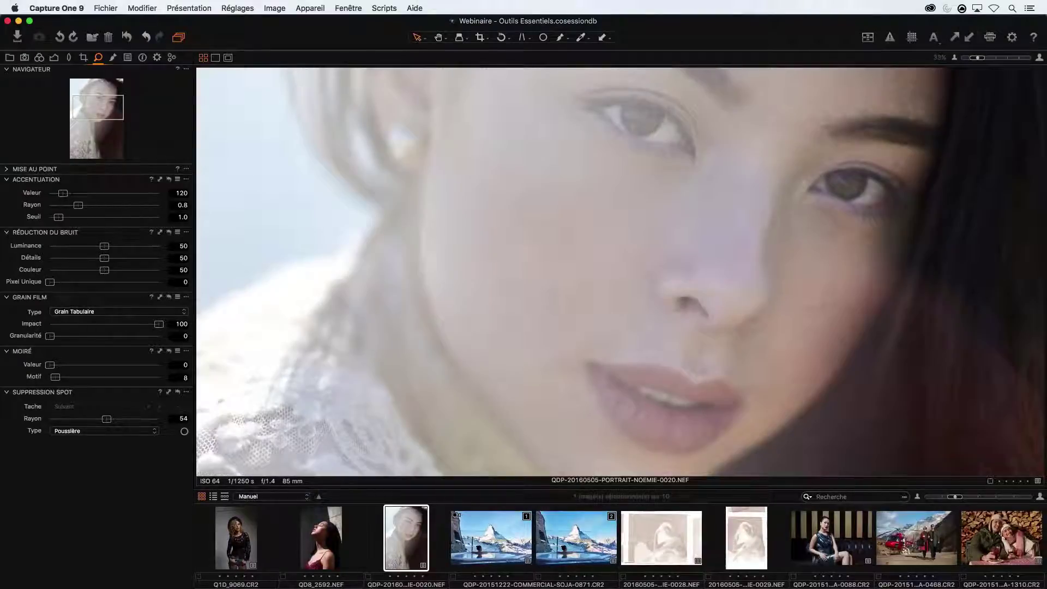
pyautogui.doubleClick(50, 336)
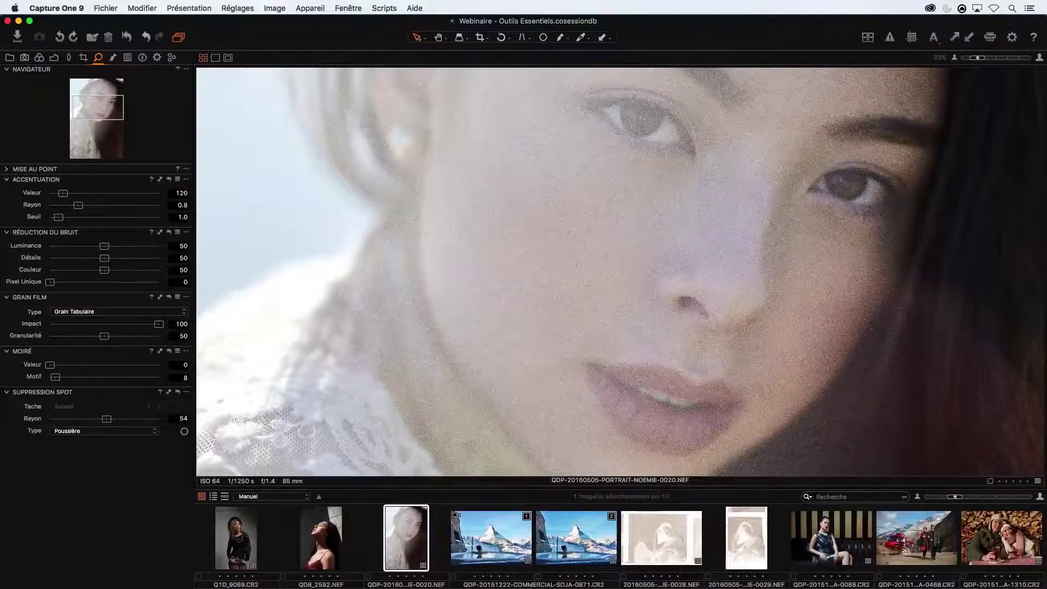
pyautogui.moveTo(105, 336); pyautogui.dragTo(199, 335)
pyautogui.doubleClick(158, 336)
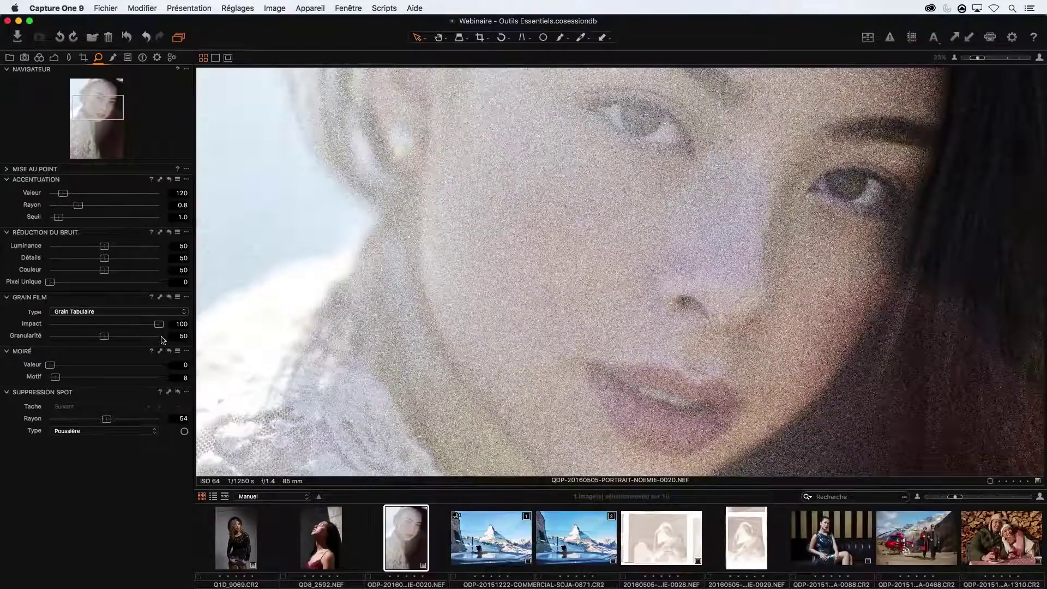
# Step: Change the Grain film type to Harsh Grain and raise Granularité to 100
pyautogui.click(114, 312)
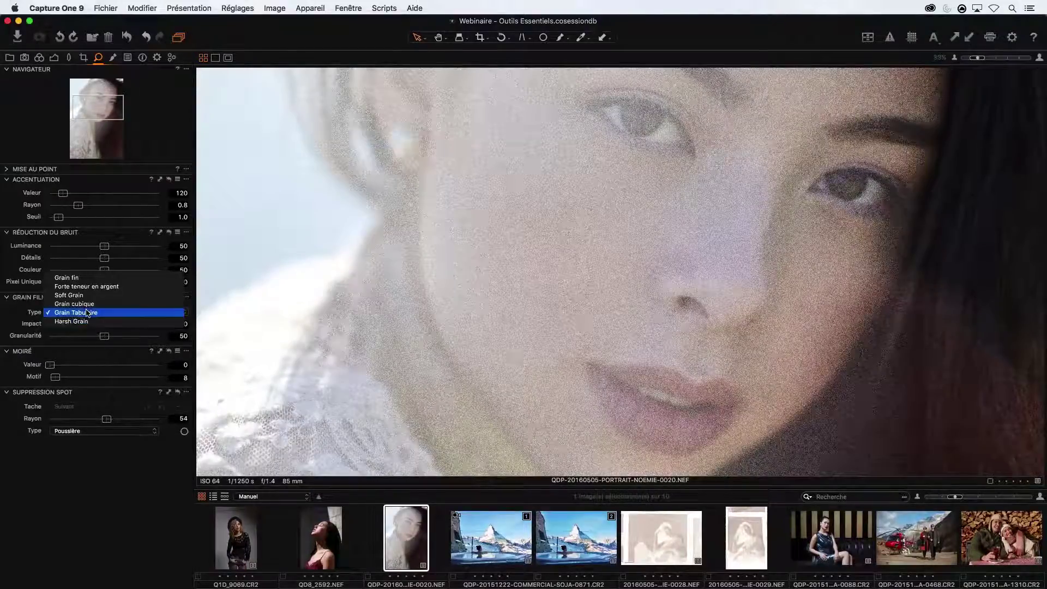
pyautogui.click(87, 321)
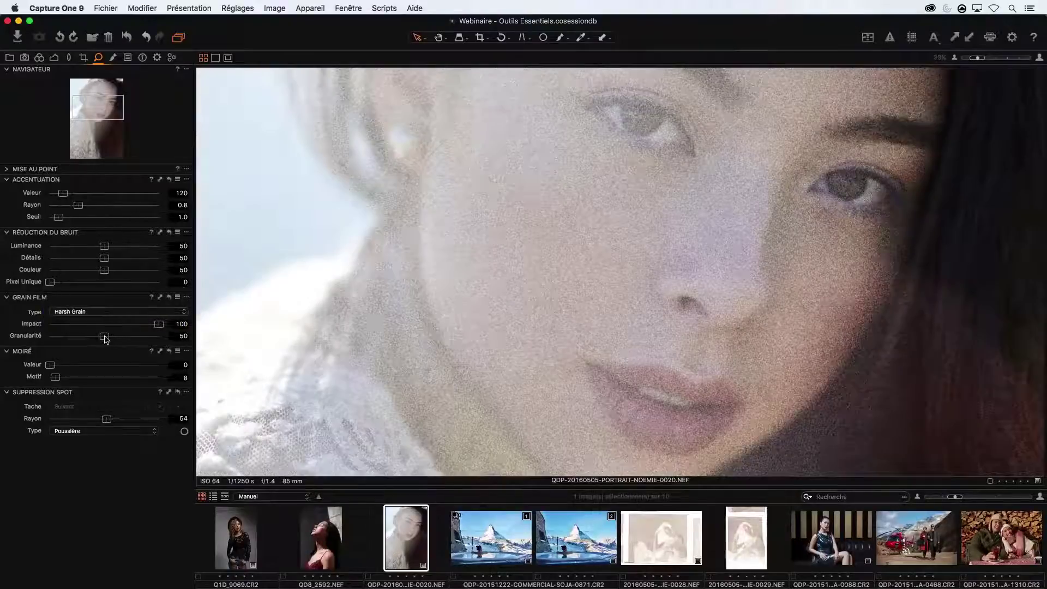
pyautogui.moveTo(105, 338); pyautogui.dragTo(176, 339)
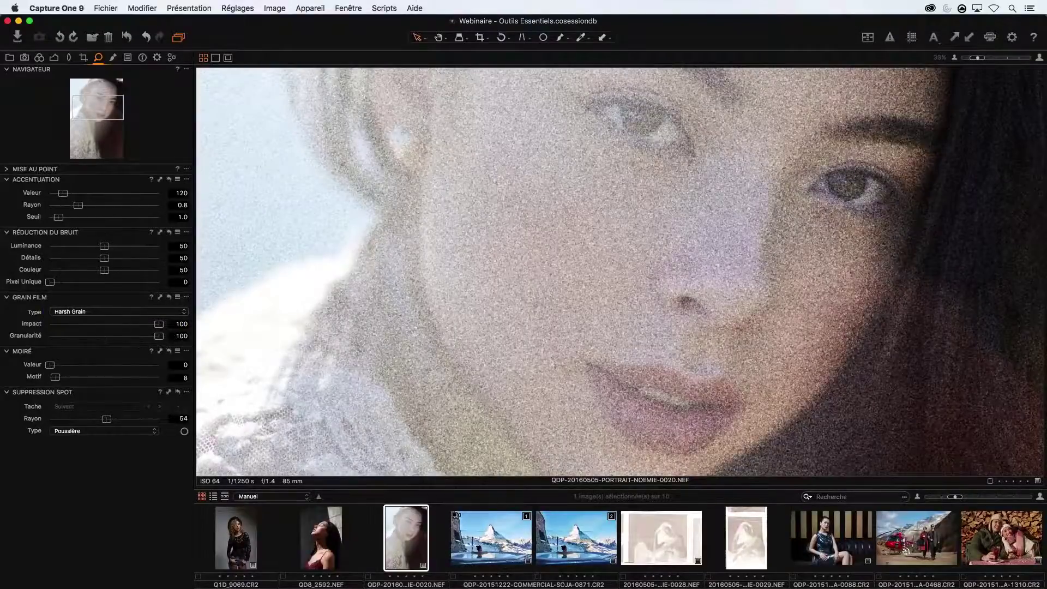
# Step: Reset the grain's Granularité and Impact to their defaults, undoing and repeating the reset to compare the face
pyautogui.doubleClick(159, 336)
pyautogui.doubleClick(159, 324)
pyautogui.press('super+z')
pyautogui.press('super+z')
pyautogui.doubleClick(159, 324)
pyautogui.doubleClick(159, 336)
# Step: Set the Harsh Grain's Impact to 34 and Granularité to 47, judging the effect on the whole portrait
pyautogui.moveTo(50, 324); pyautogui.dragTo(92, 327)
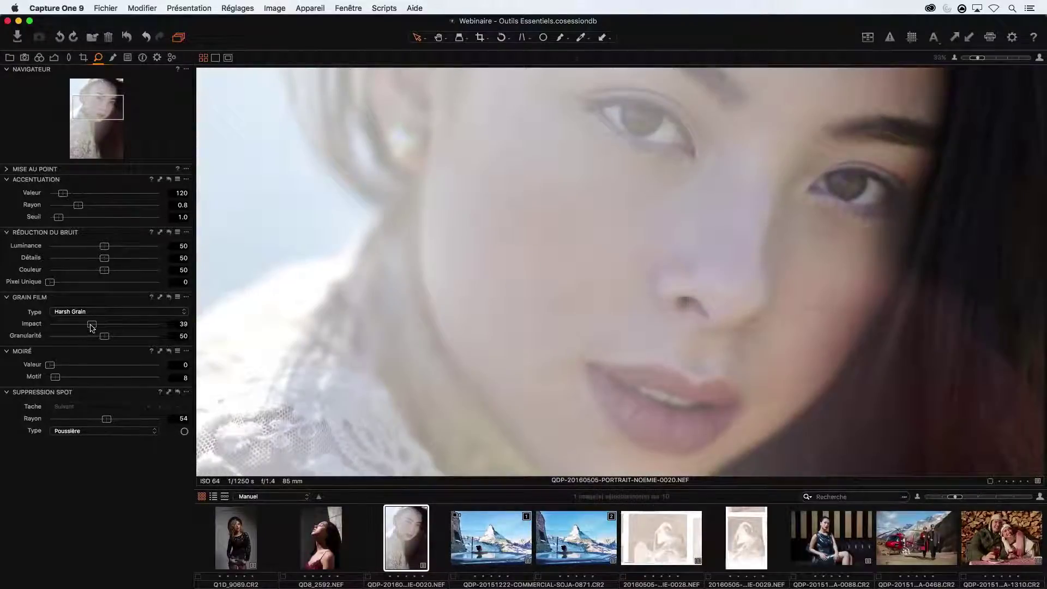
pyautogui.press('super+0')
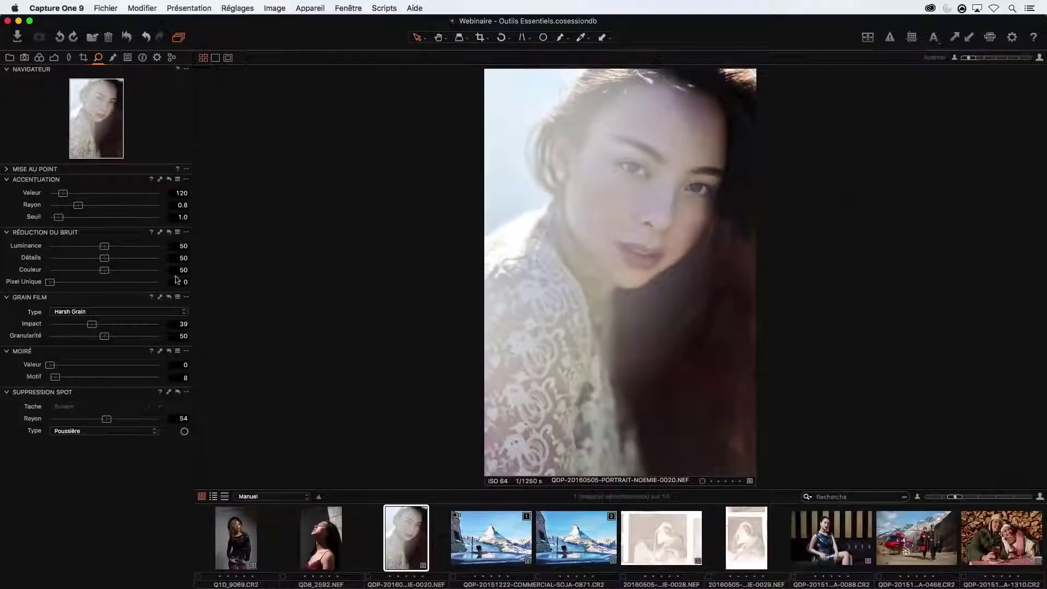
pyautogui.moveTo(105, 336); pyautogui.dragTo(86, 325)
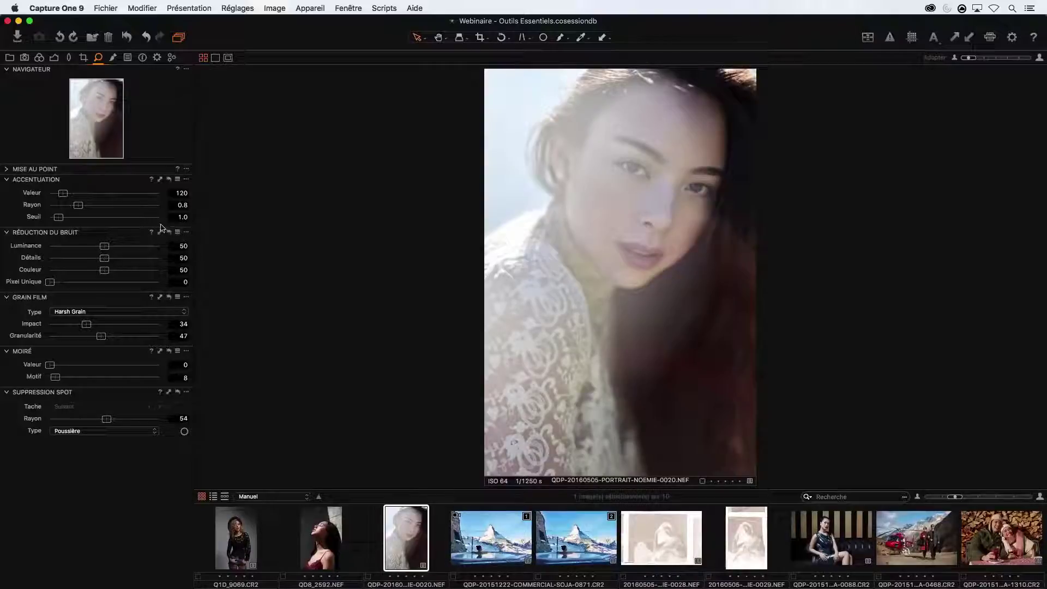
# Step: Show the crop tools with Correction de perspective expanded, and crop the portrait in 3 x 4 format to 16.37 x 21.83 in
pyautogui.click(83, 57)
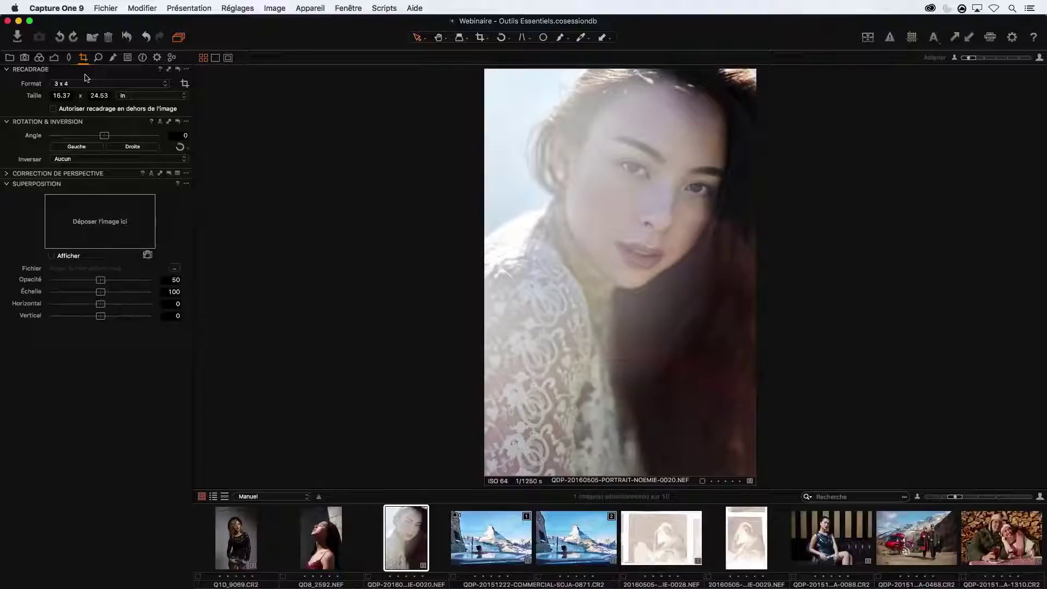
pyautogui.click(6, 175)
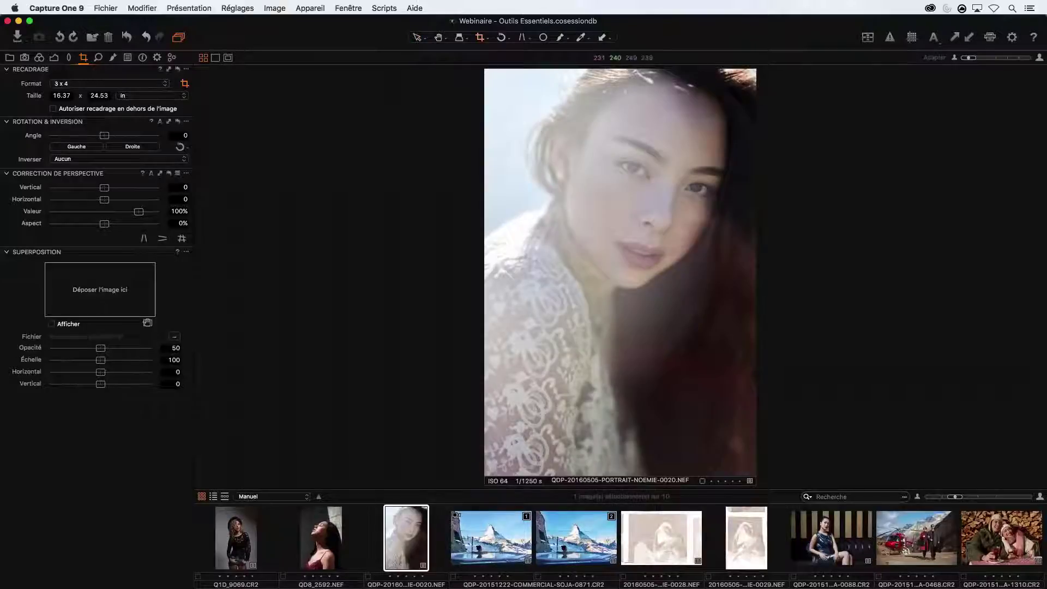
pyautogui.moveTo(484, 69); pyautogui.dragTo(458, 428)
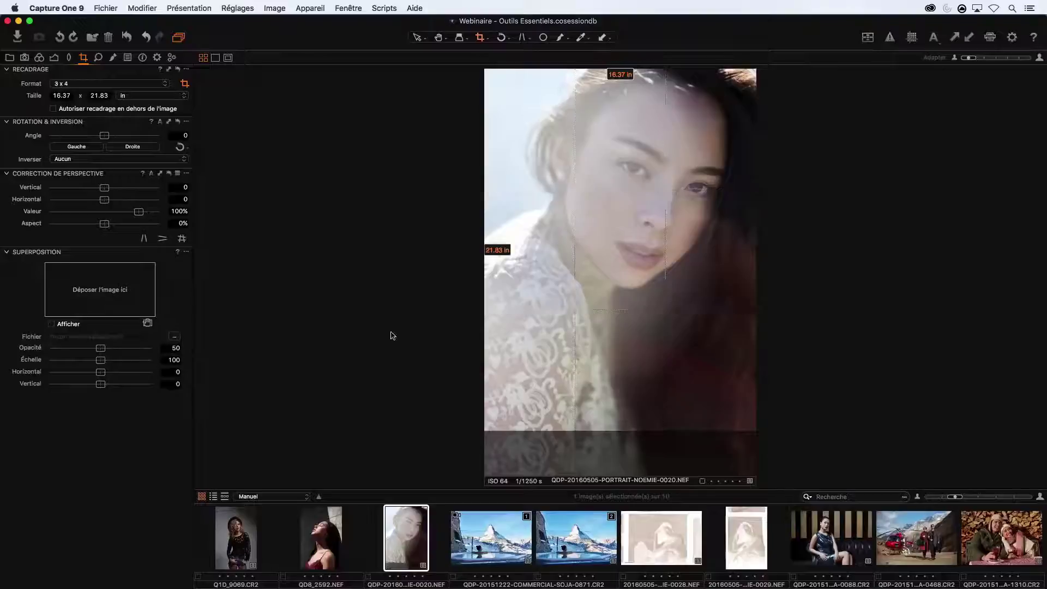
# Step: Switch the crop format to 2 x 3 and extend the crop to 16.36 x 24.53 in
pyautogui.click(66, 84)
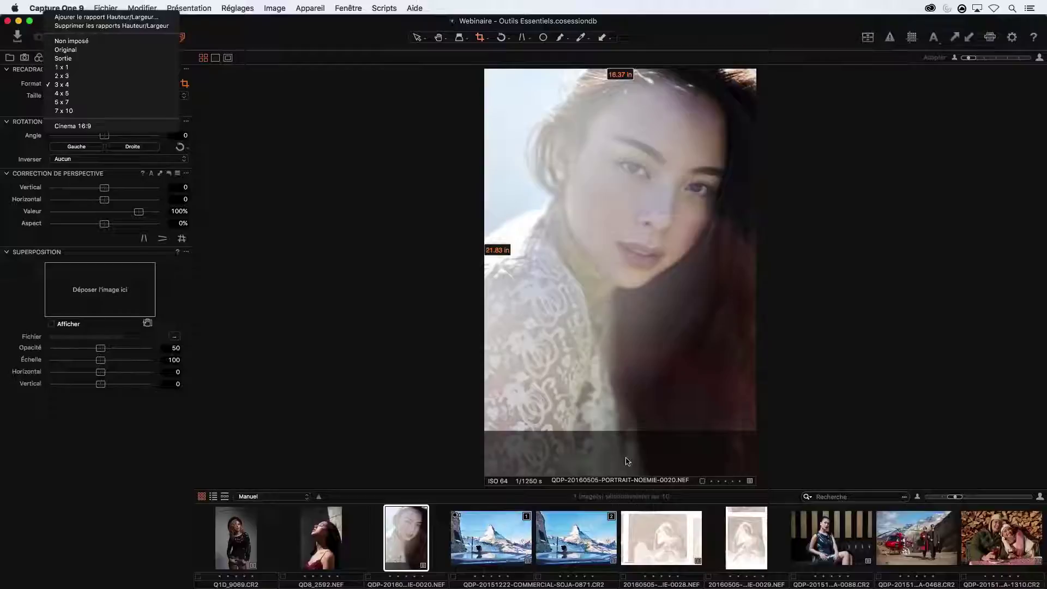
pyautogui.click(125, 76)
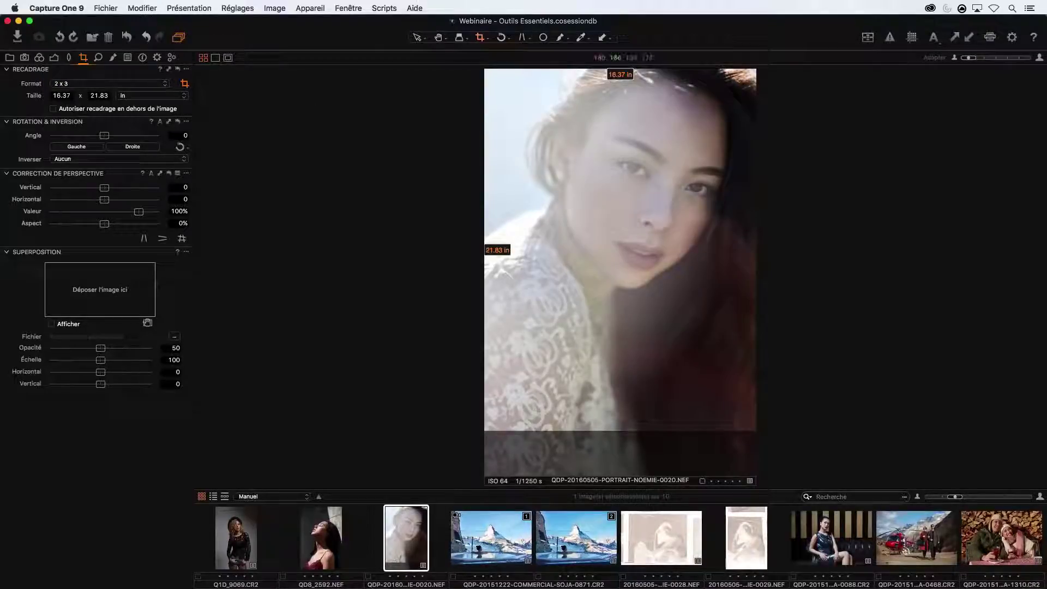
pyautogui.moveTo(488, 435); pyautogui.dragTo(453, 500)
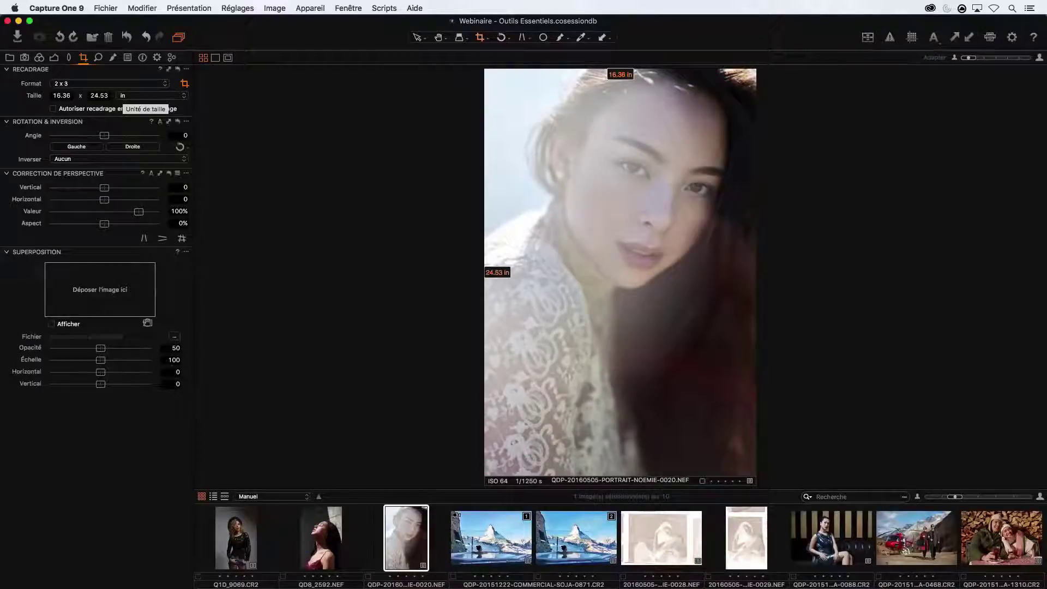
# Step: Set the crop format to Cinema 16:9 and allow cropping outside the image
pyautogui.click(131, 97)
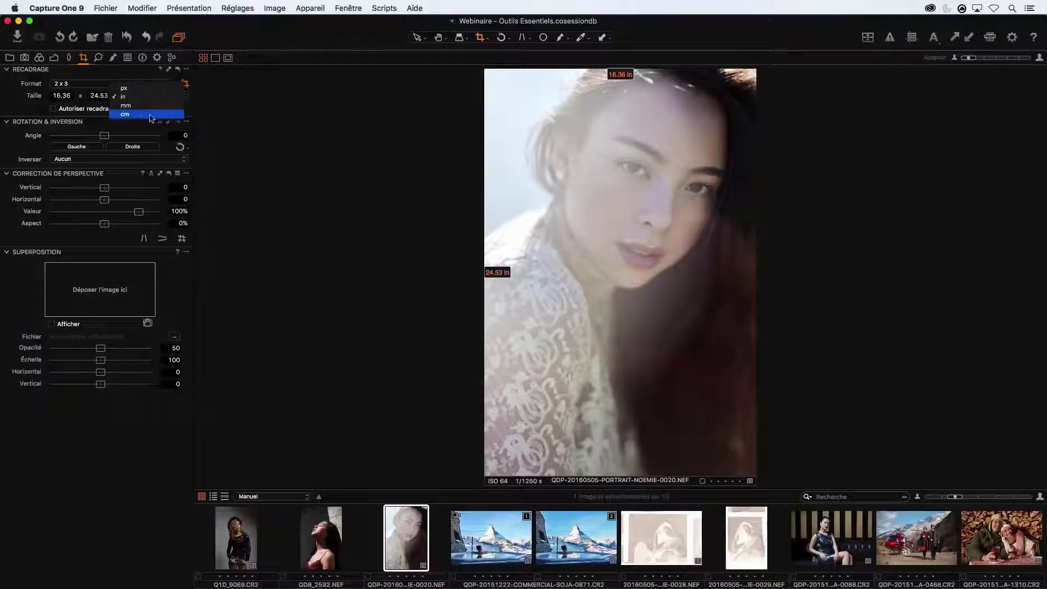
pyautogui.click(39, 113)
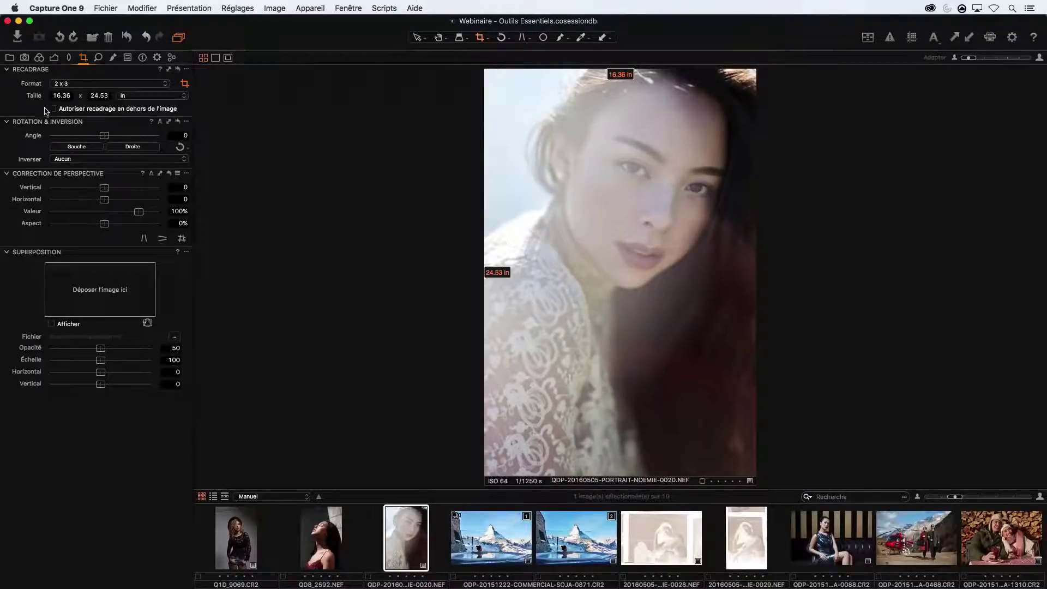
pyautogui.click(136, 84)
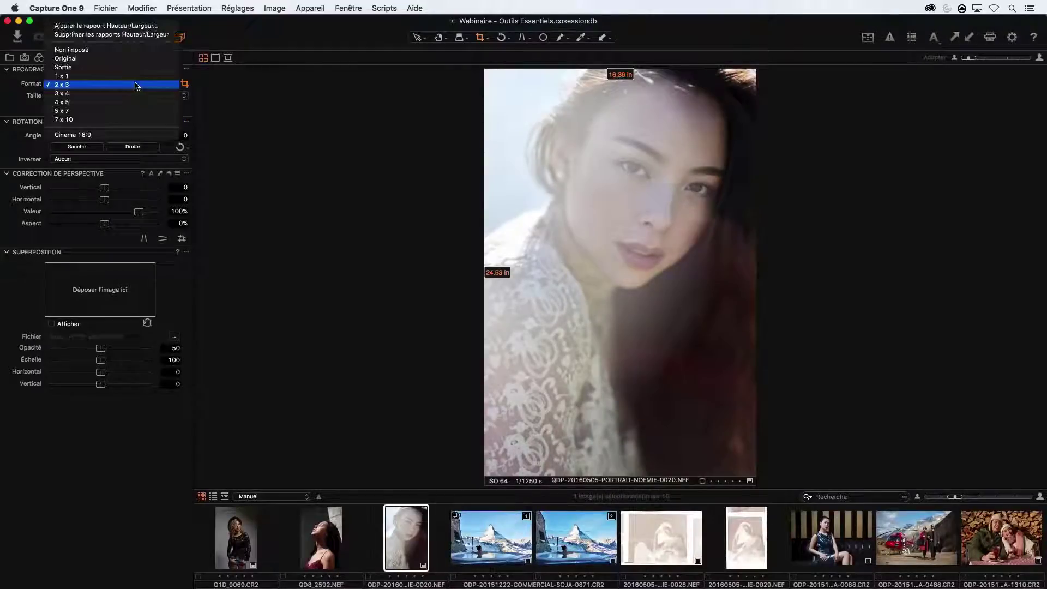
pyautogui.click(100, 137)
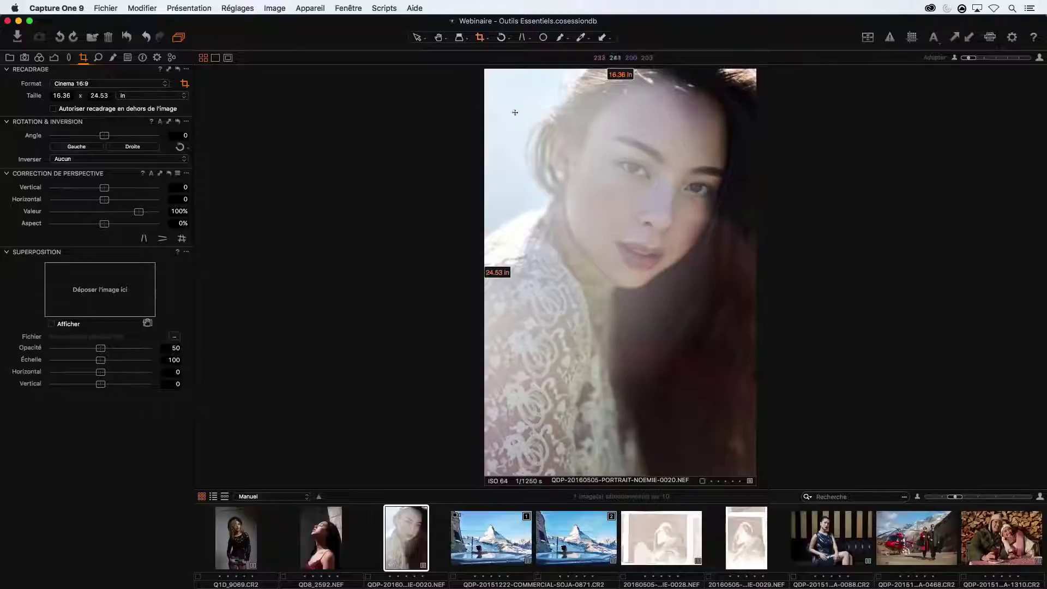
pyautogui.click(118, 110)
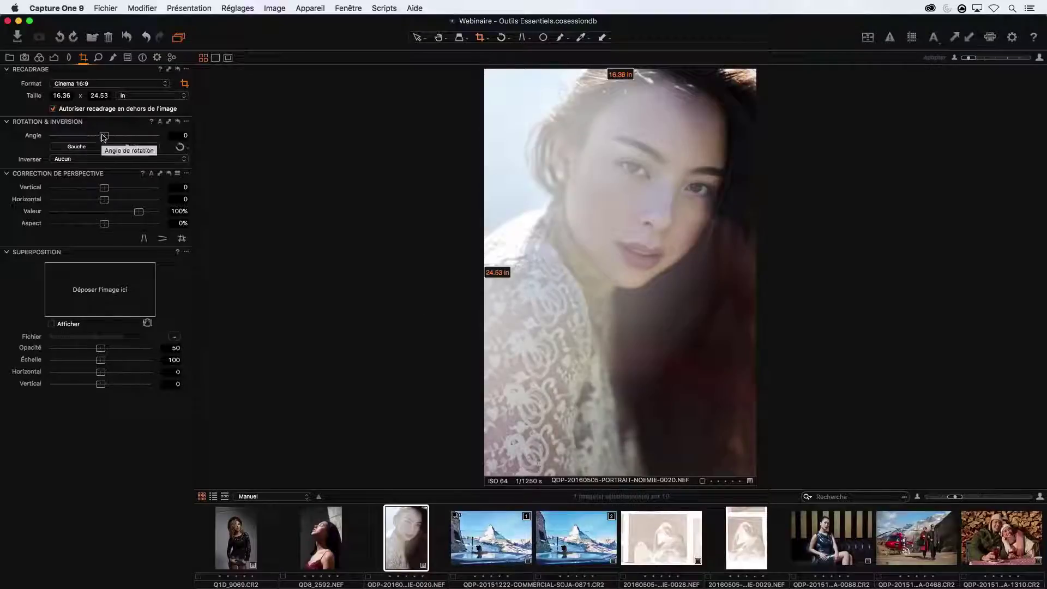
# Step: Rotate the portrait to an Angle of -7.57 and reset the Rotation & Inversion settings
pyautogui.moveTo(104, 139); pyautogui.dragTo(94, 140)
pyautogui.click(116, 147)
pyautogui.click(126, 147)
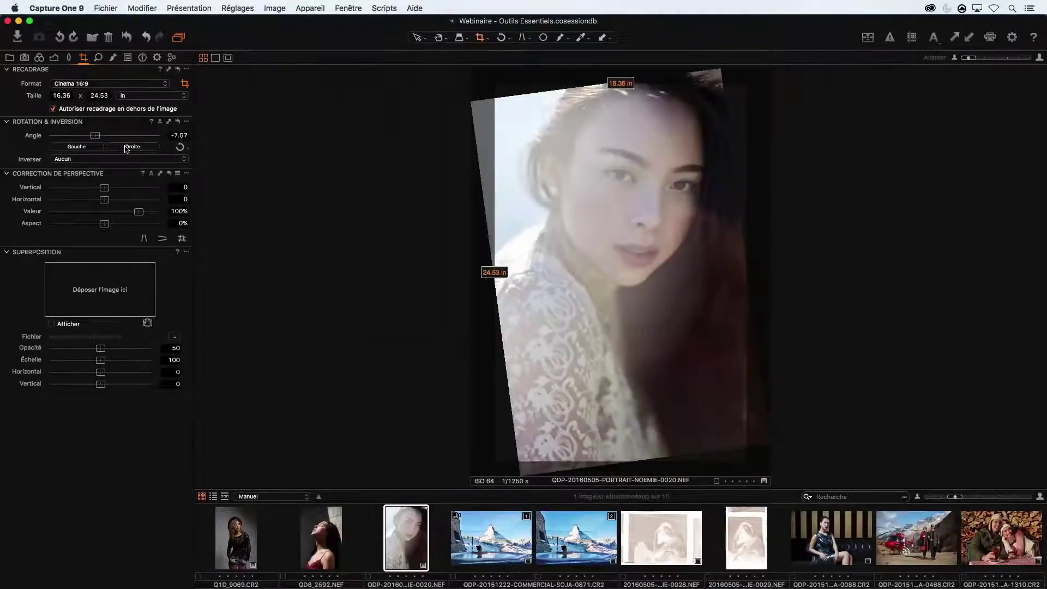
pyautogui.click(178, 122)
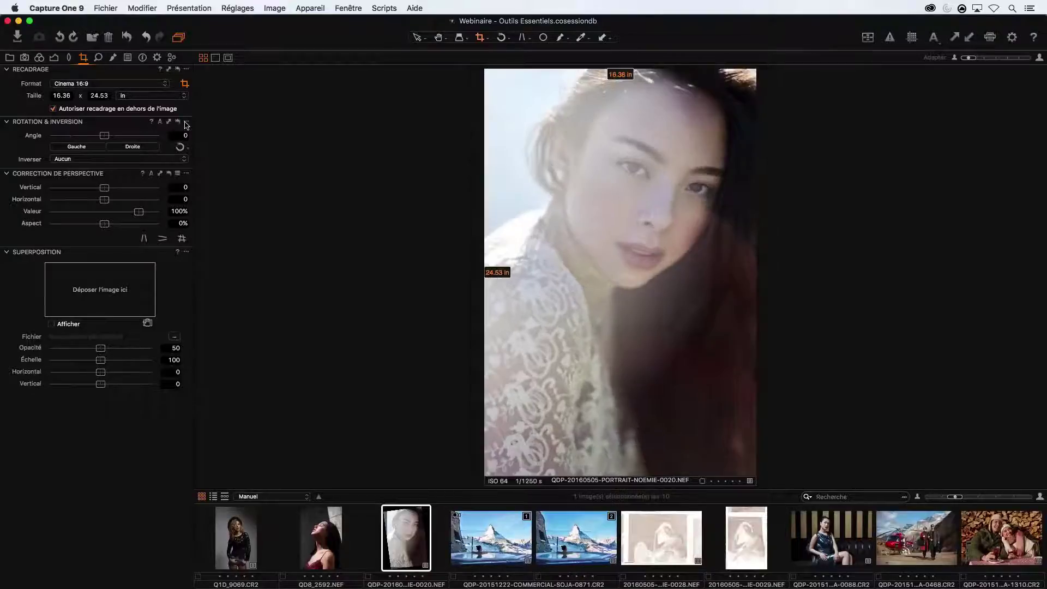
# Step: Straighten the portrait with Redresser along a slanted line from the forehead down to the lower hair, and undo that rotation
pyautogui.click(182, 148)
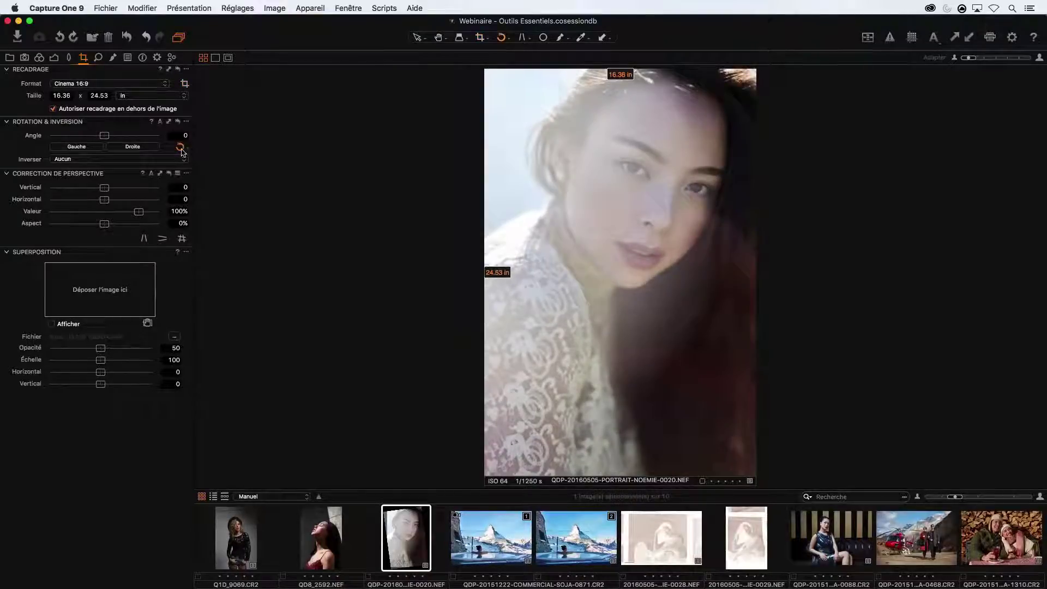
pyautogui.click(503, 39)
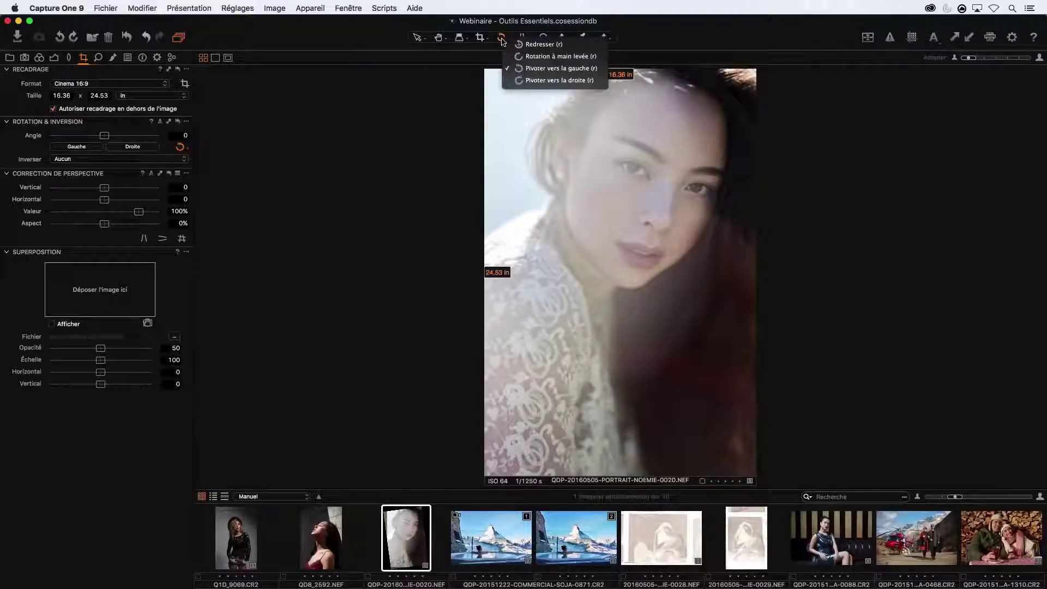
pyautogui.click(534, 46)
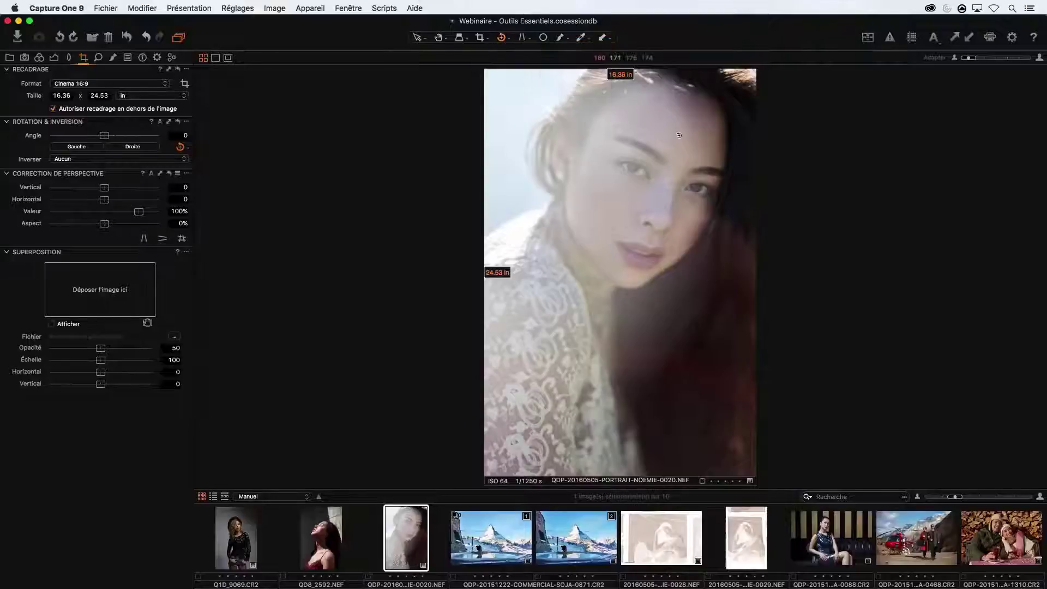
pyautogui.moveTo(679, 127); pyautogui.dragTo(606, 389)
pyautogui.moveTo(606, 392); pyautogui.dragTo(606, 393)
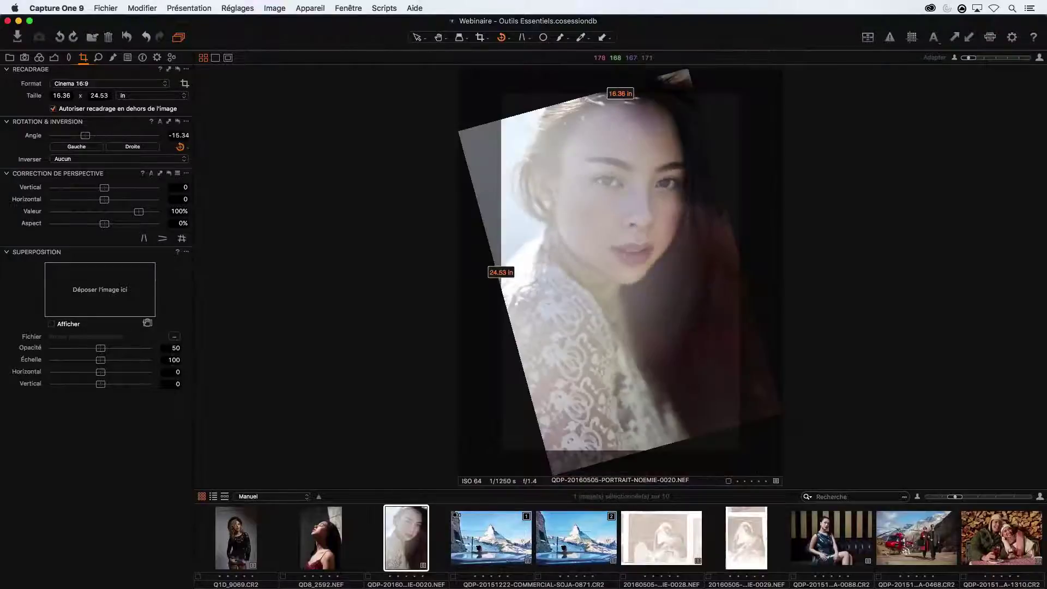
pyautogui.press('super+z')
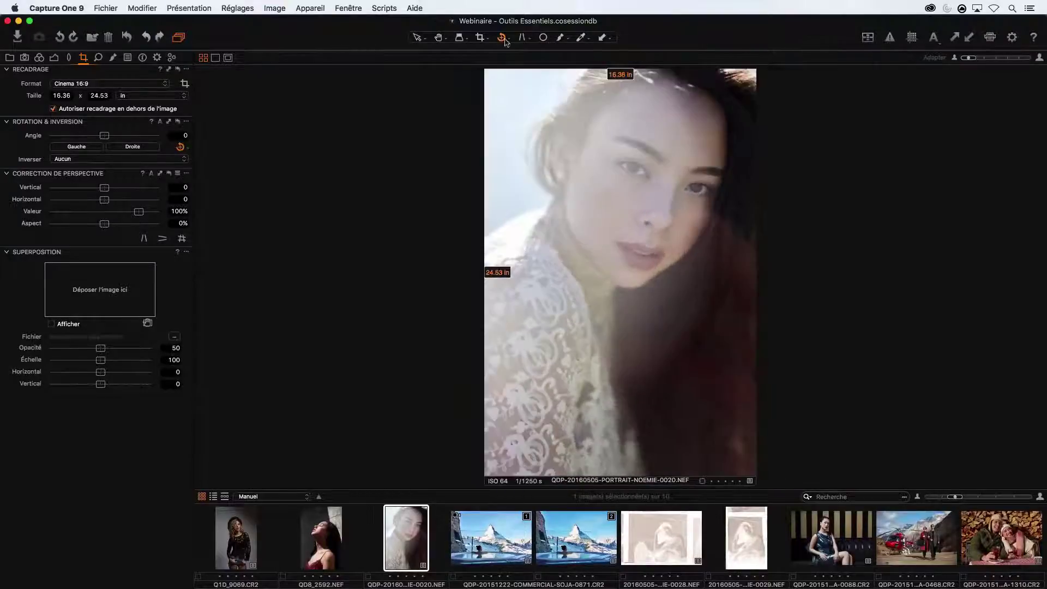
# Step: Rotate the portrait freehand to an Angle of 25.53 and reset the Rotation & Inversion settings
pyautogui.click(504, 40)
pyautogui.click(545, 56)
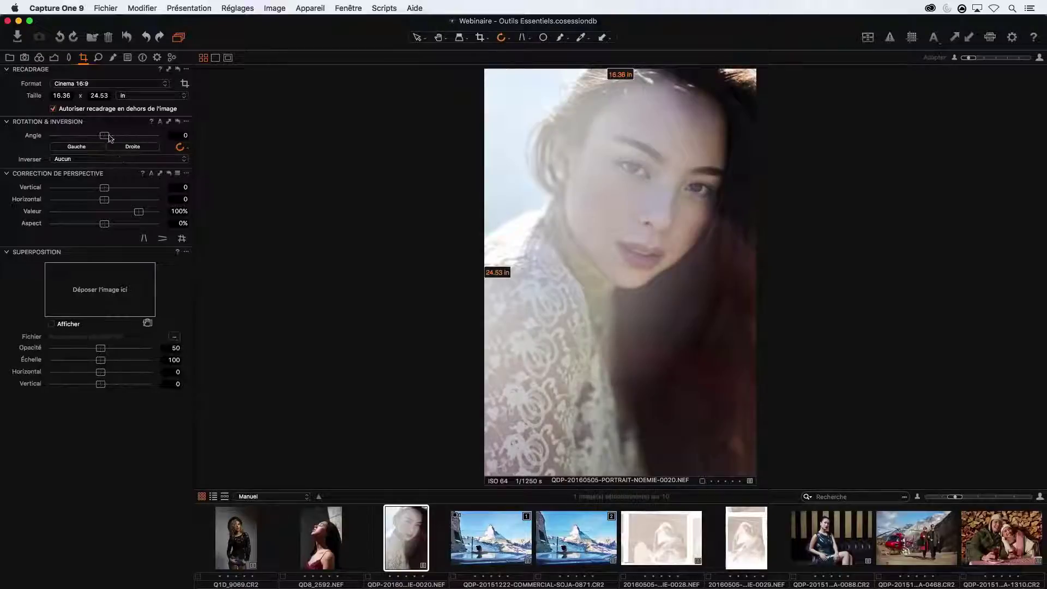
pyautogui.moveTo(569, 214); pyautogui.dragTo(599, 198)
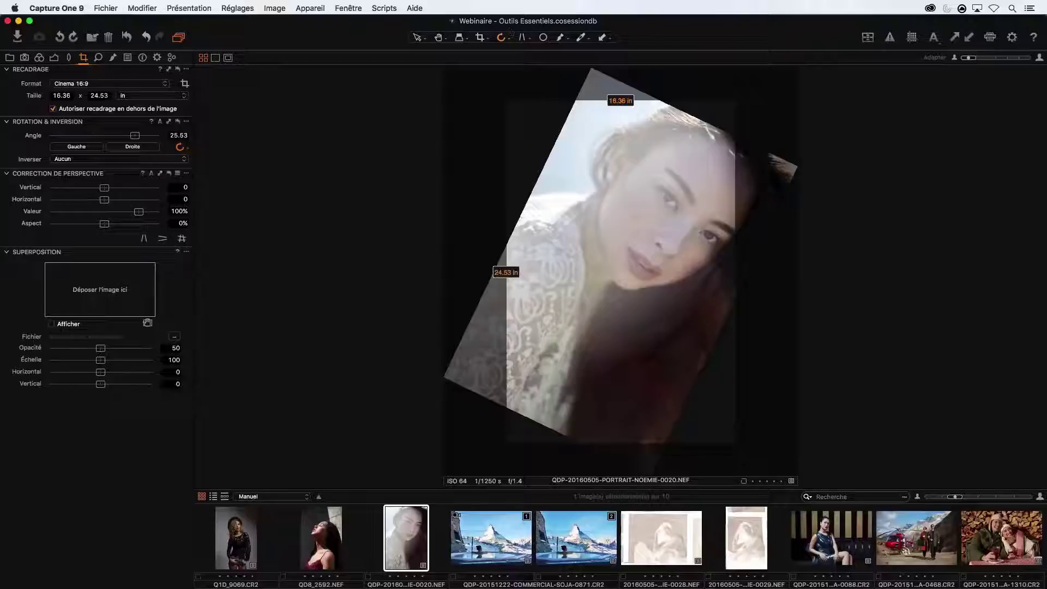
pyautogui.click(177, 123)
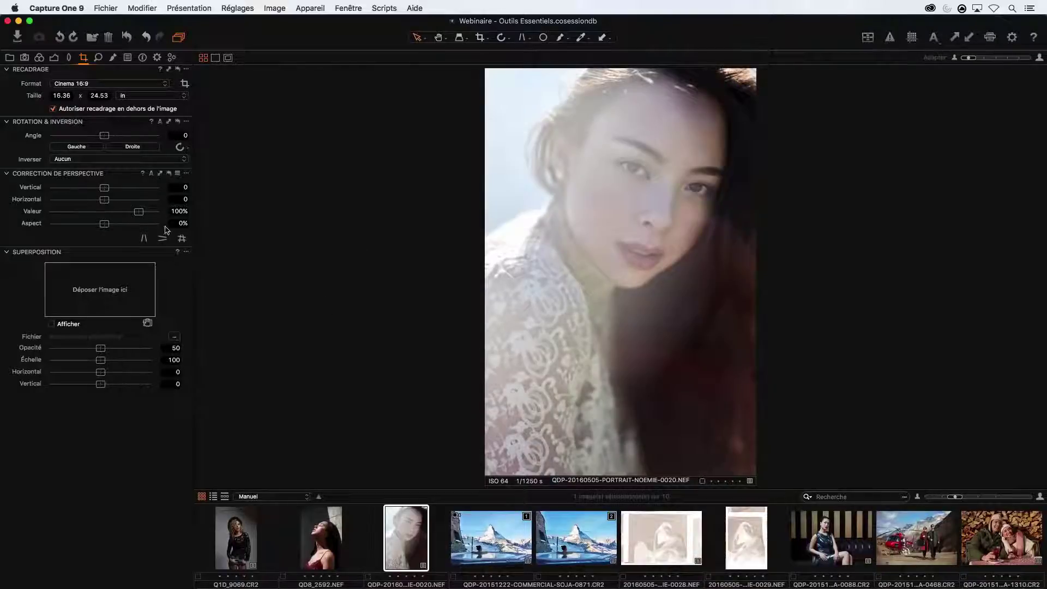
# Step: Select the portrait QD8_2592.NEF and display its exposure and Clarté settings
pyautogui.click(69, 59)
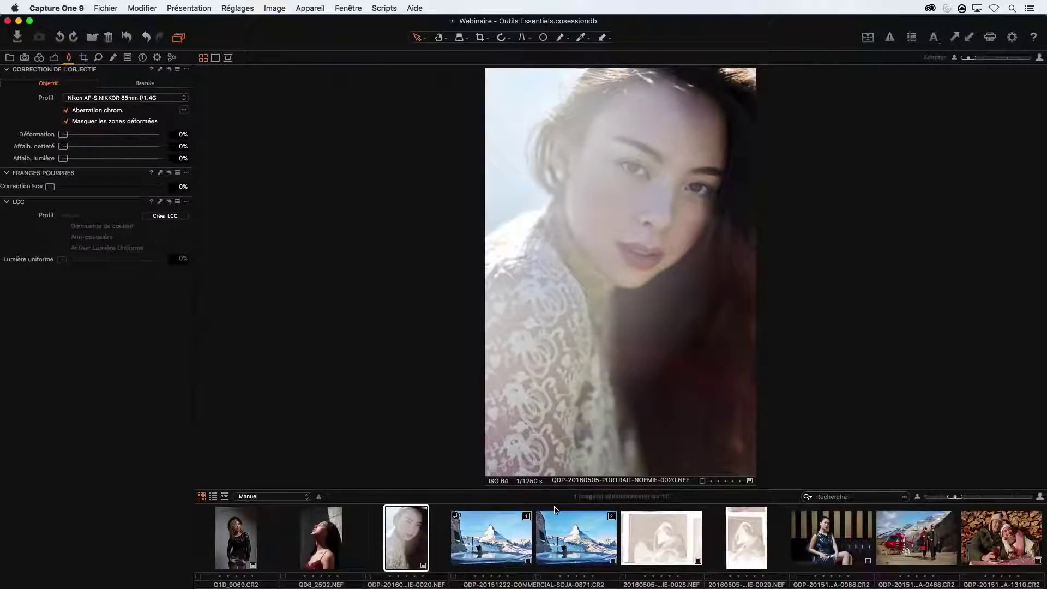
pyautogui.click(670, 532)
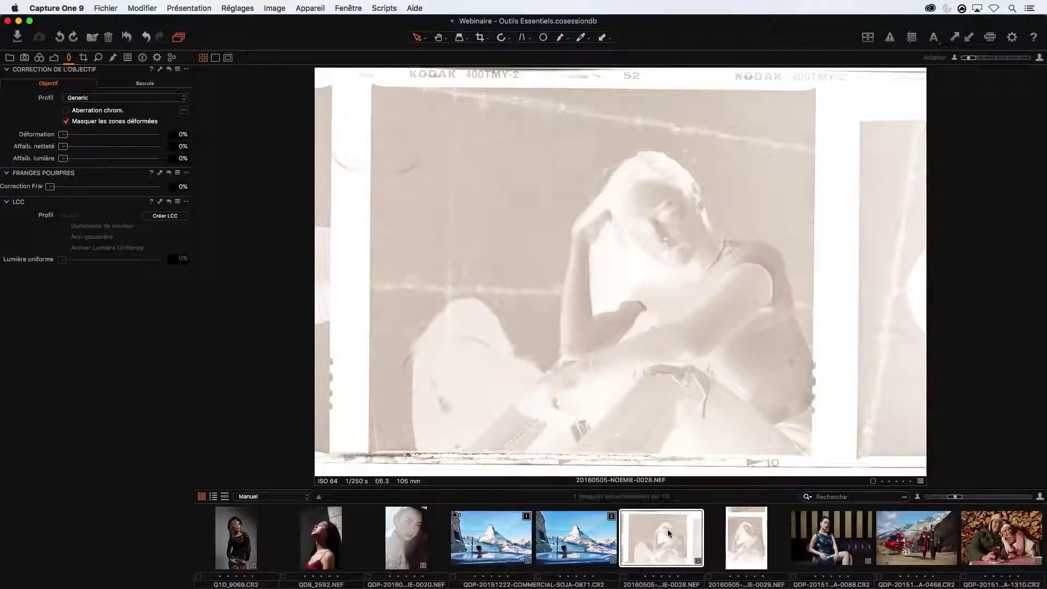
pyautogui.moveTo(459, 586)
pyautogui.click(321, 538)
pyautogui.click(50, 60)
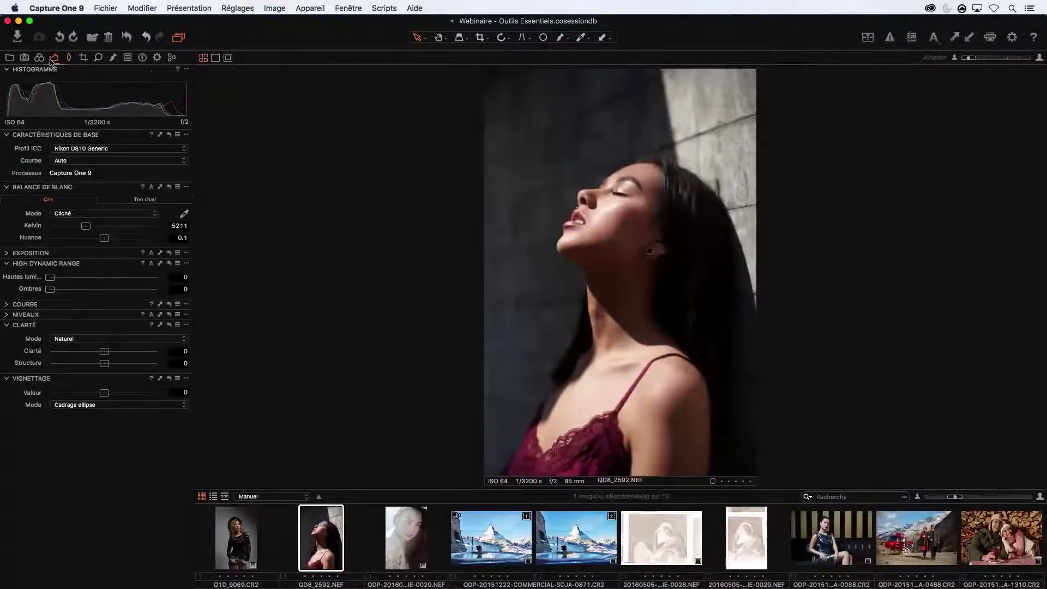
pyautogui.click(40, 57)
pyautogui.click(54, 57)
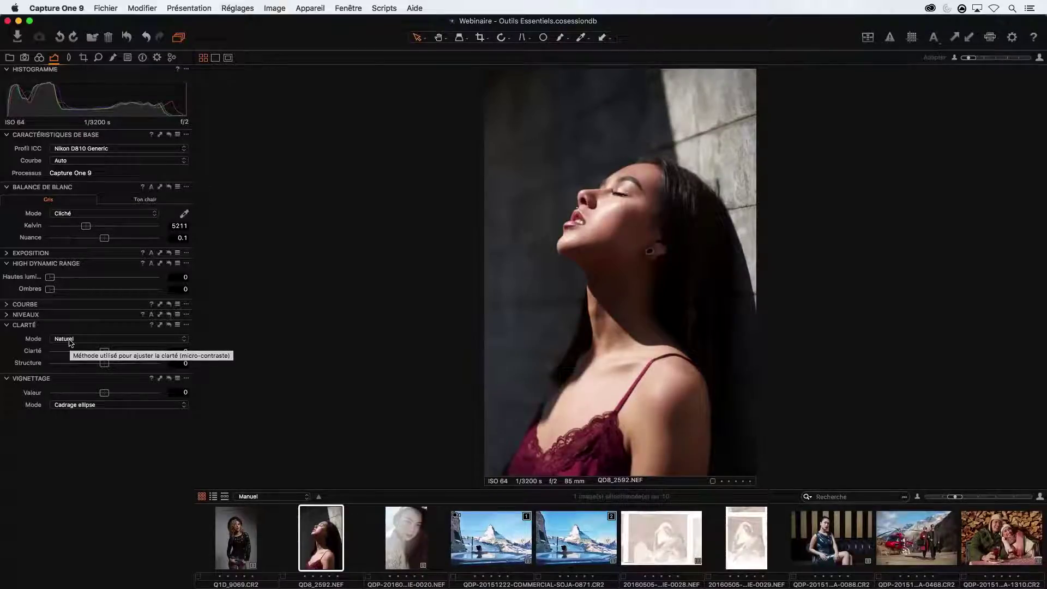
# Step: Examine the available Clarté modes, from Naturel to Classic, without changing the mode
pyautogui.click(64, 340)
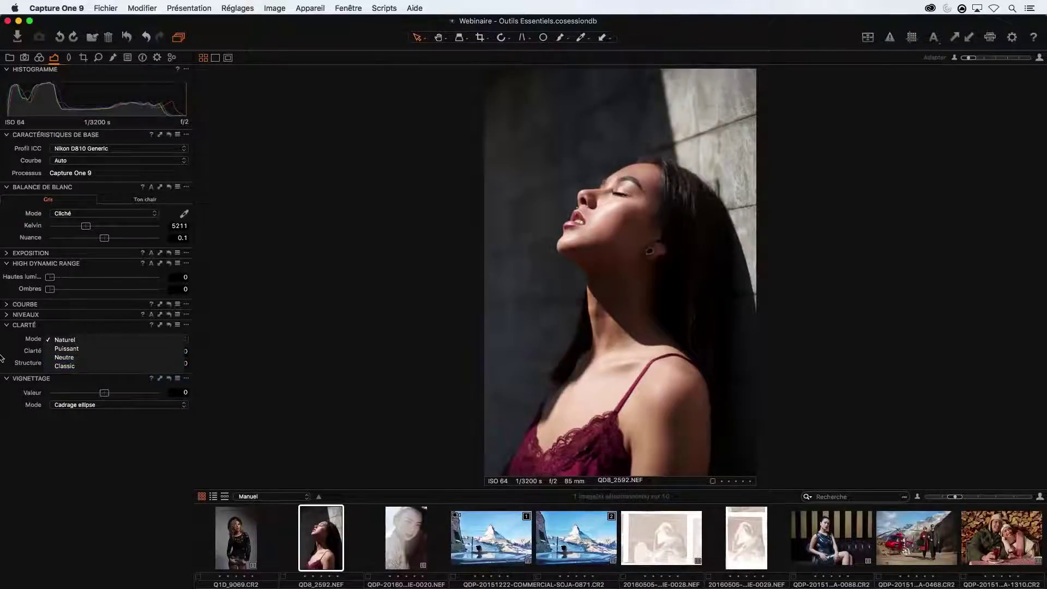
pyautogui.click(23, 352)
pyautogui.click(78, 341)
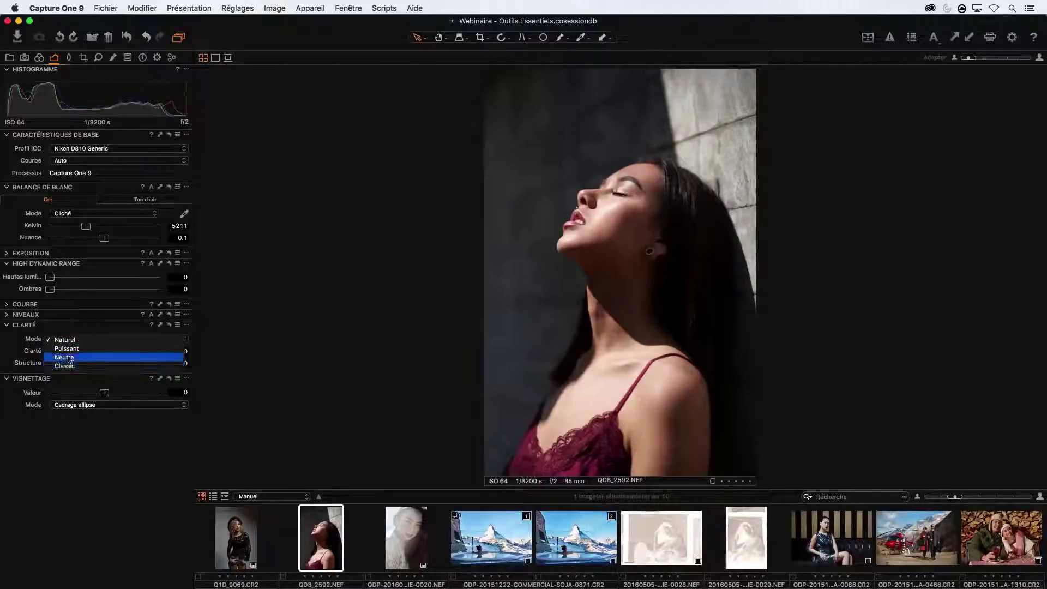
pyautogui.click(27, 349)
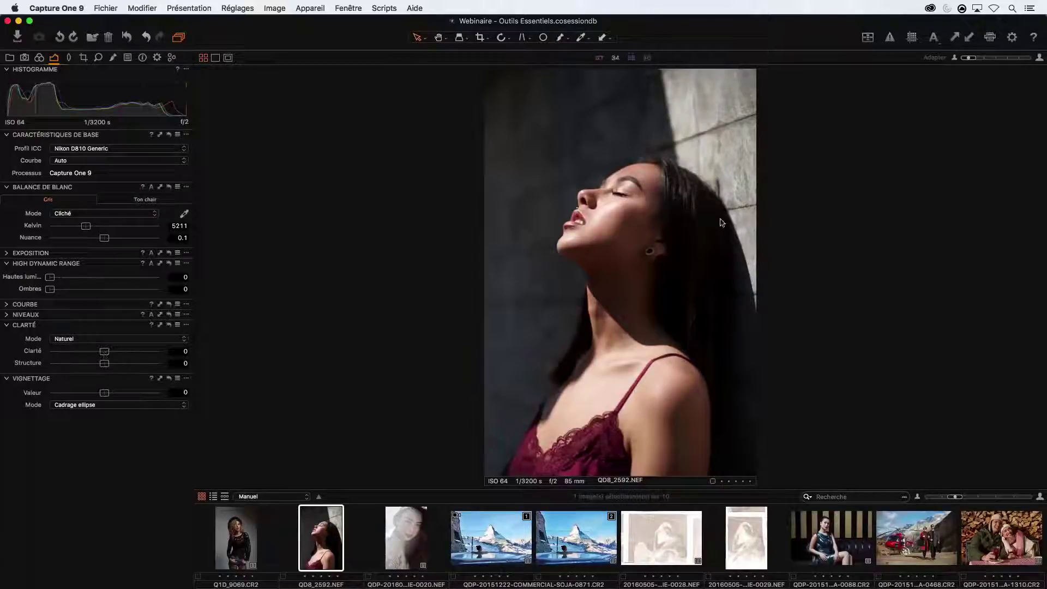
# Step: Set Clarté to 69 on the portrait's face and switch its mode to Puissant
pyautogui.scroll(3, 563, 246)
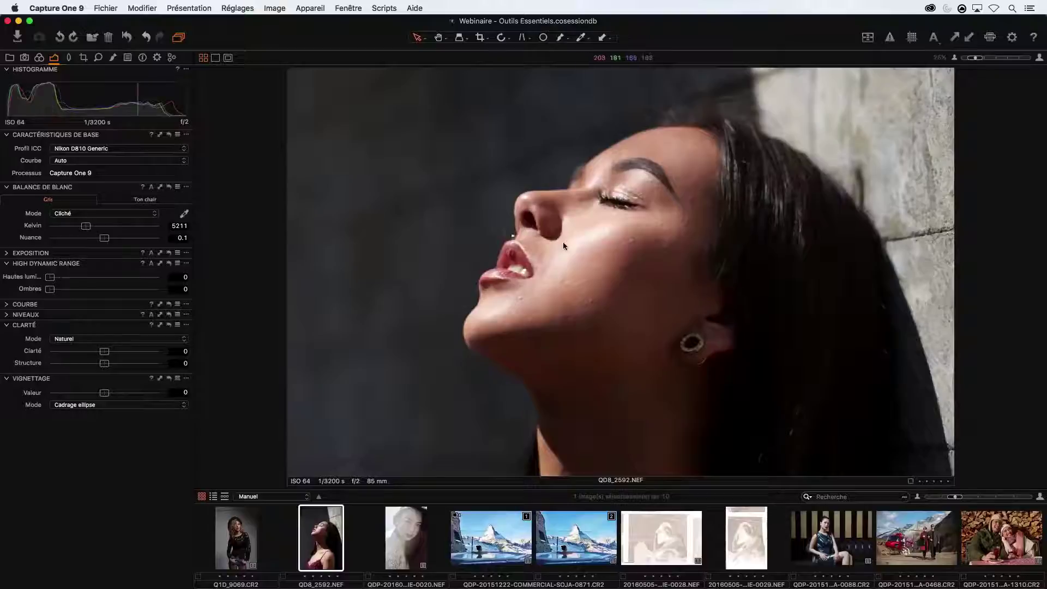
pyautogui.moveTo(107, 355); pyautogui.dragTo(142, 356)
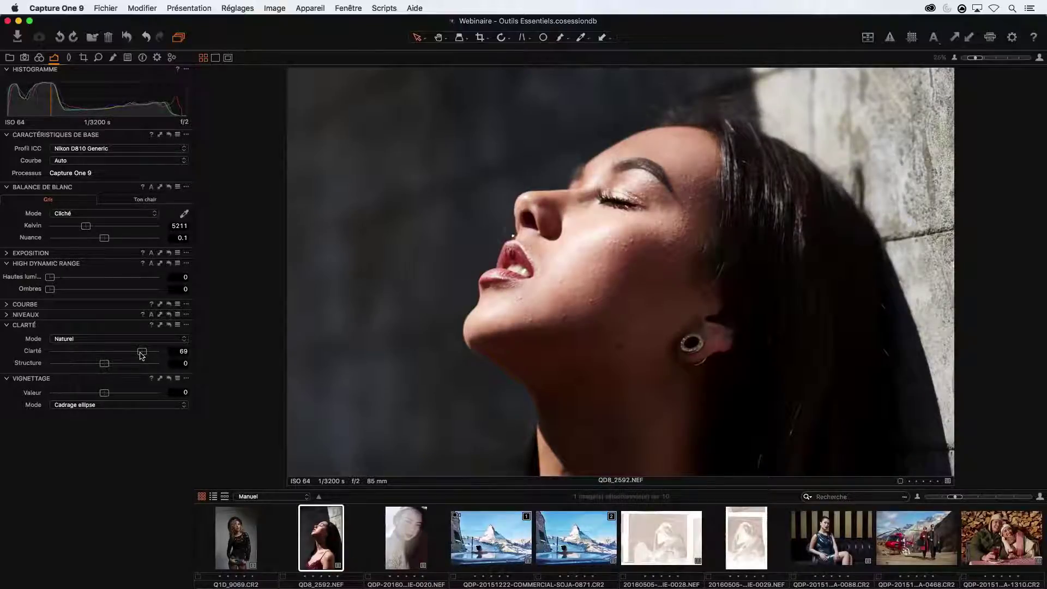
pyautogui.click(108, 340)
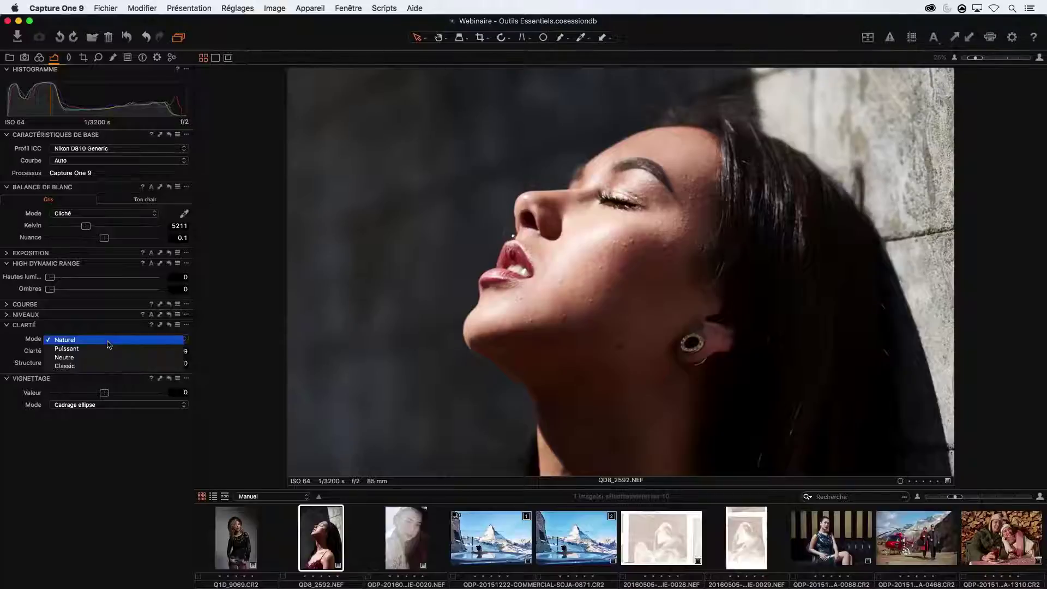
pyautogui.click(107, 349)
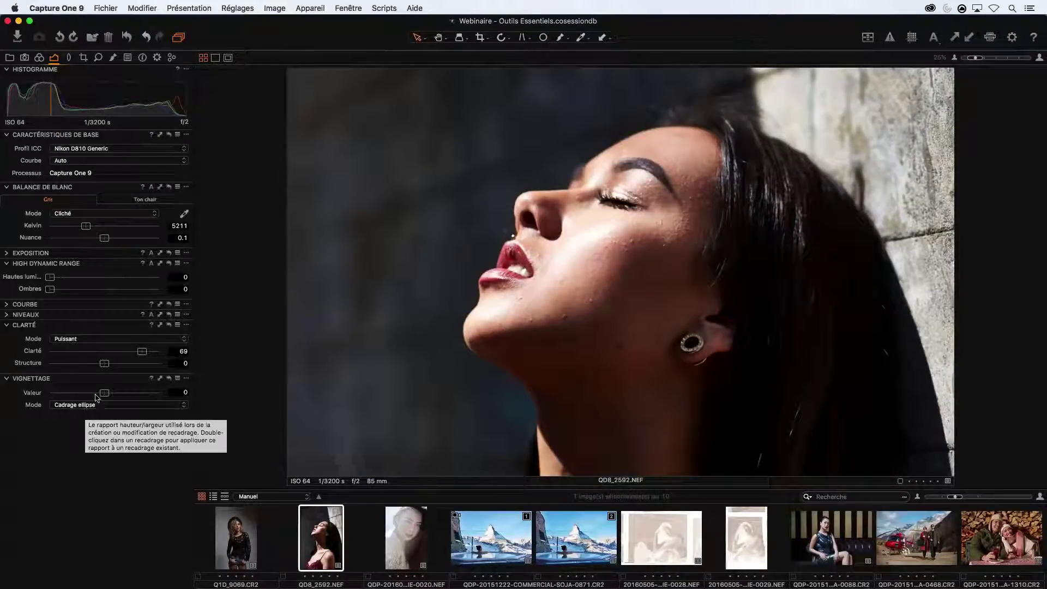
# Step: Compare the Neutre and Classic Clarté modes on the face and return the mode to Naturel
pyautogui.click(98, 339)
pyautogui.click(97, 350)
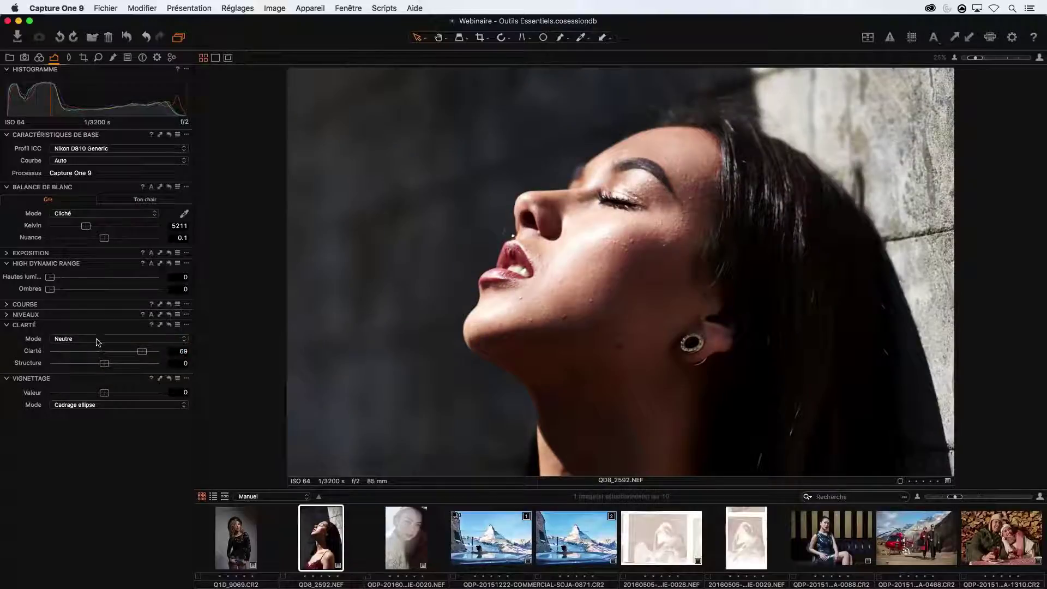
pyautogui.click(98, 339)
pyautogui.click(98, 349)
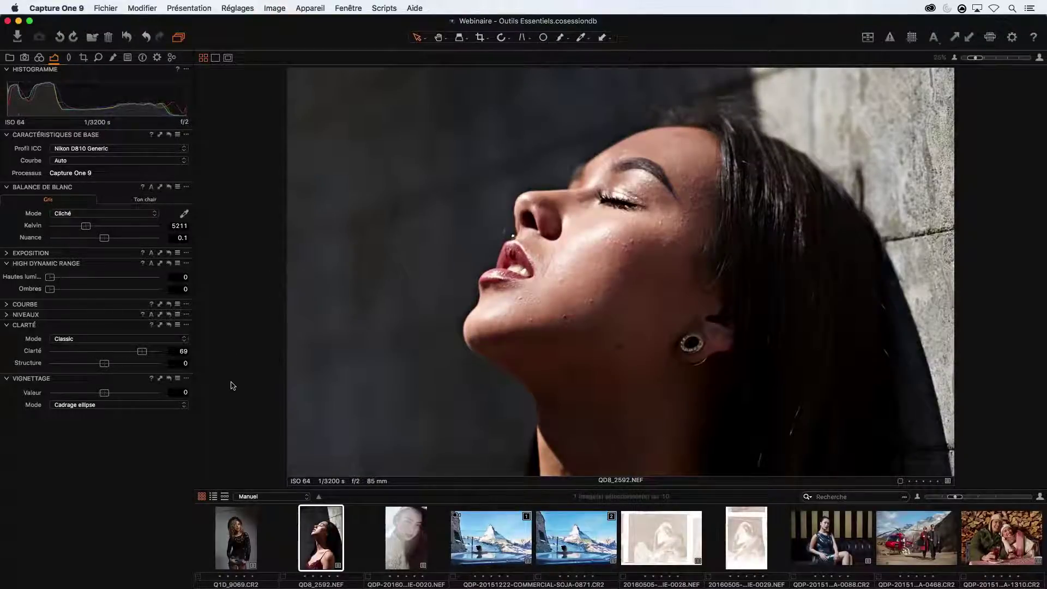
pyautogui.click(114, 339)
pyautogui.click(99, 321)
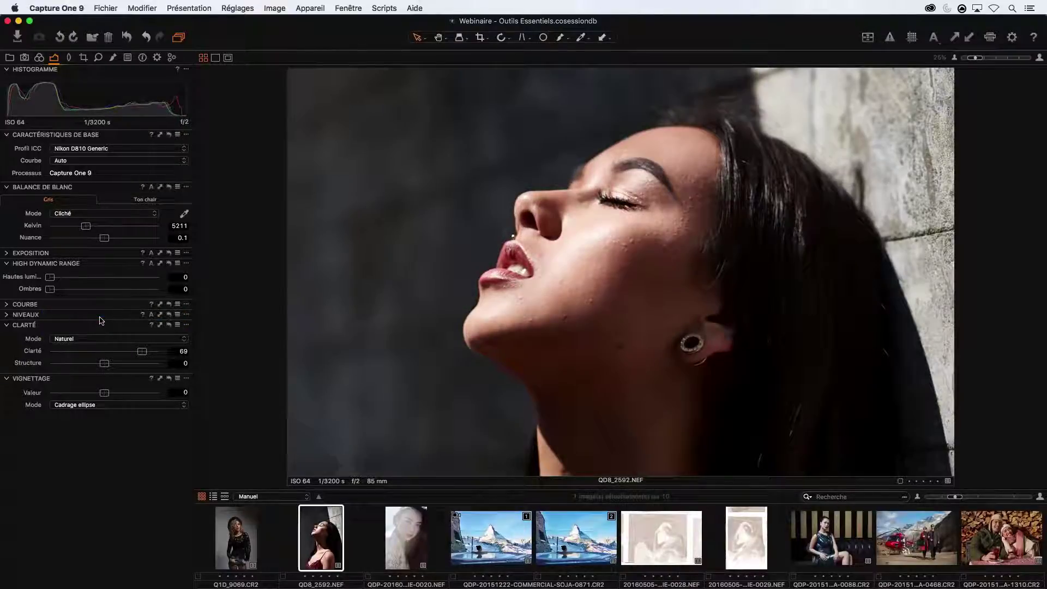
# Step: Raise Clarté to 100 on the whole portrait and bring it back down to 12
pyautogui.press('super+0')
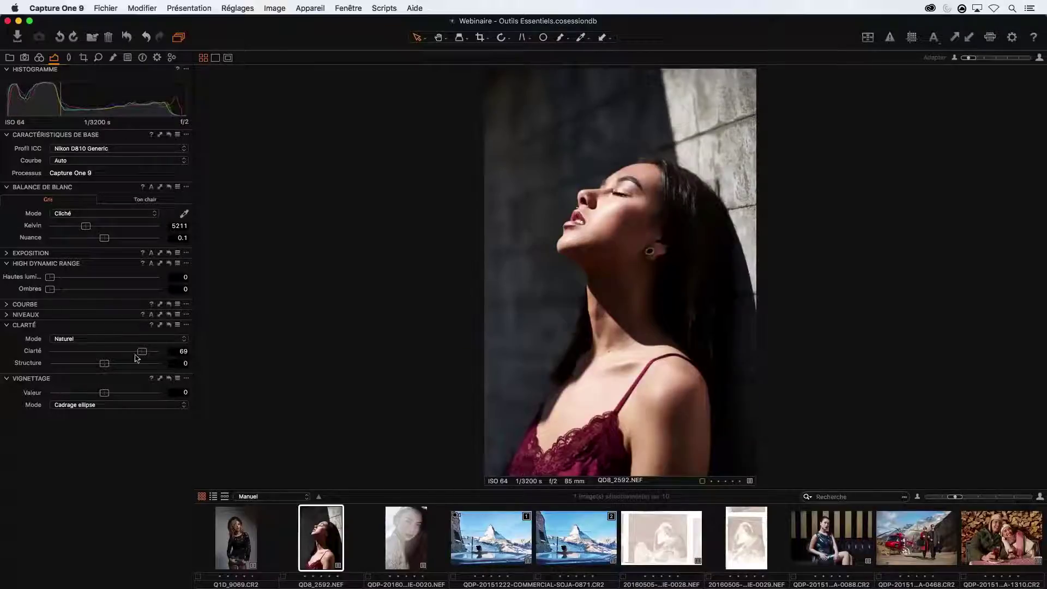
pyautogui.moveTo(143, 351); pyautogui.dragTo(171, 360)
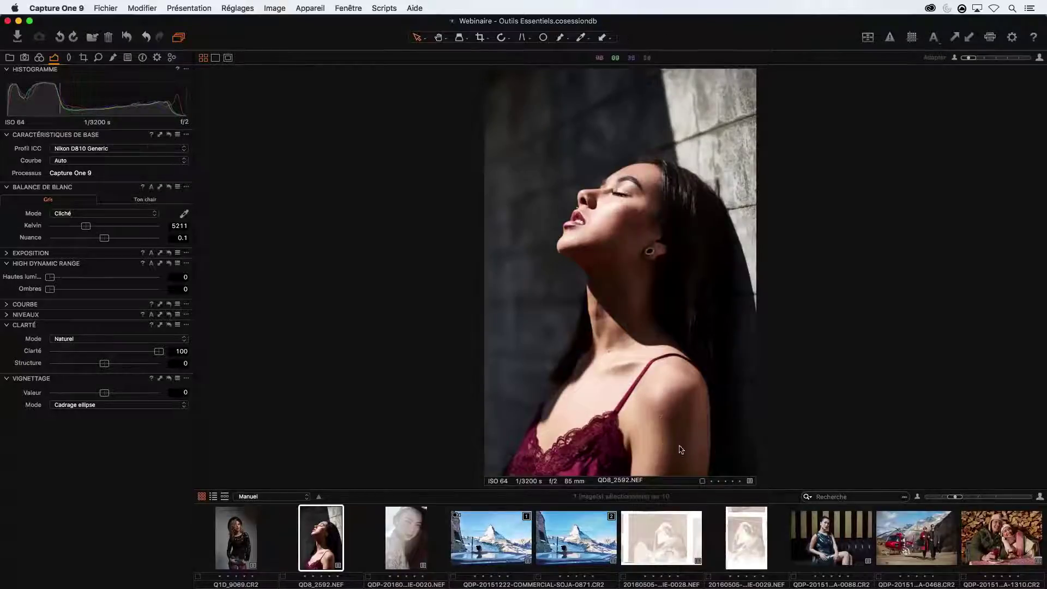
pyautogui.moveTo(159, 352); pyautogui.dragTo(111, 354)
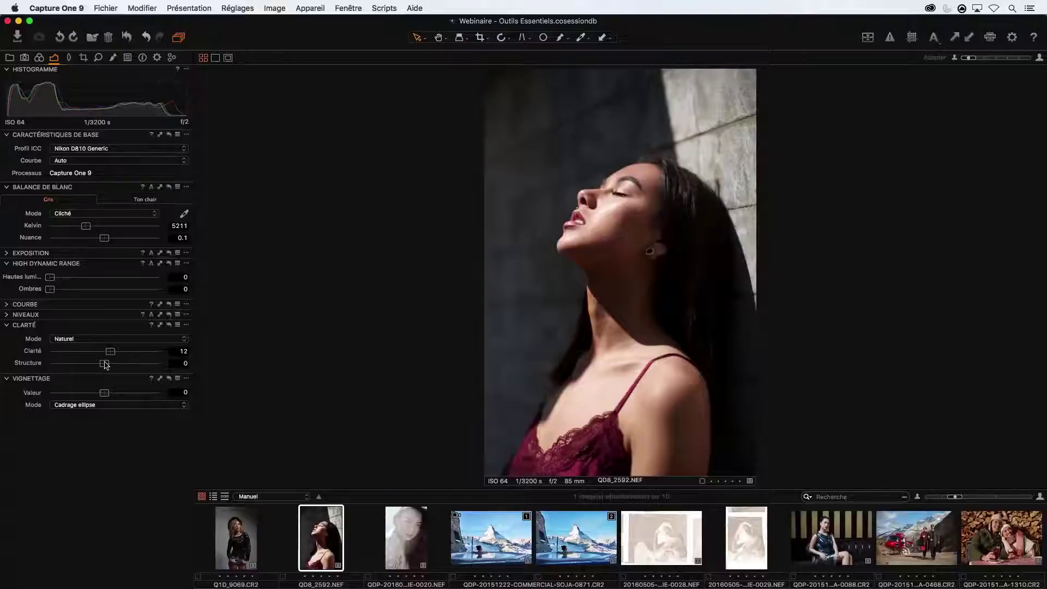
# Step: Set Clarté to 57 and try Structure at 9 and at 100 on the skin of the face
pyautogui.scroll(5, 614, 218)
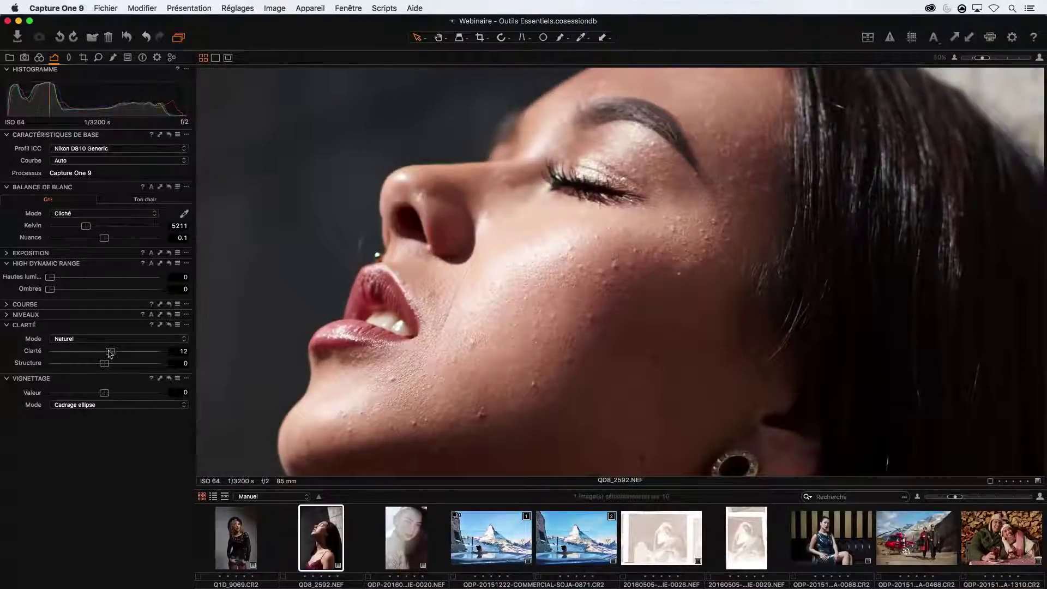
pyautogui.moveTo(110, 352)
pyautogui.mouseDown()
pyautogui.moveTo(142, 354)
pyautogui.moveTo(113, 366)
pyautogui.moveTo(207, 364)
pyautogui.moveTo(112, 365)
pyautogui.mouseUp()
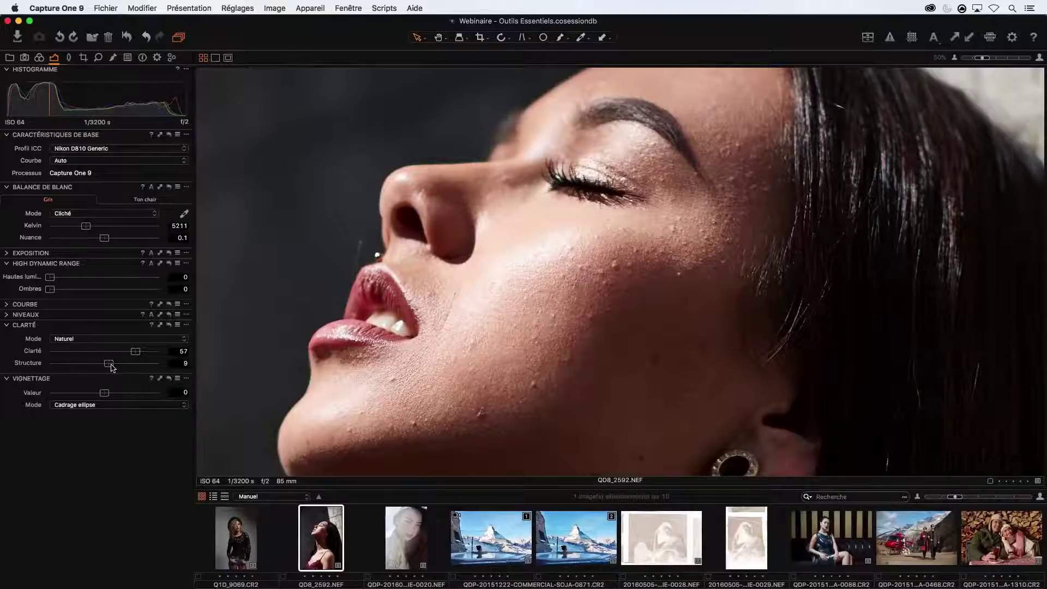
pyautogui.doubleClick(110, 365)
pyautogui.moveTo(110, 365); pyautogui.dragTo(113, 367)
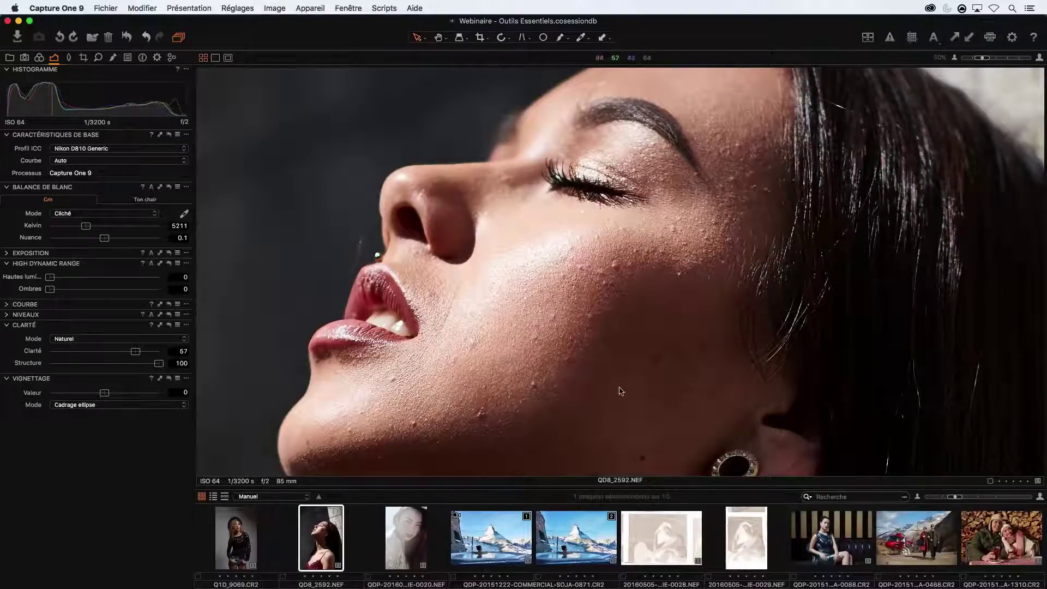
# Step: Reset both Structure and Clarté to 0 on the portrait
pyautogui.doubleClick(159, 363)
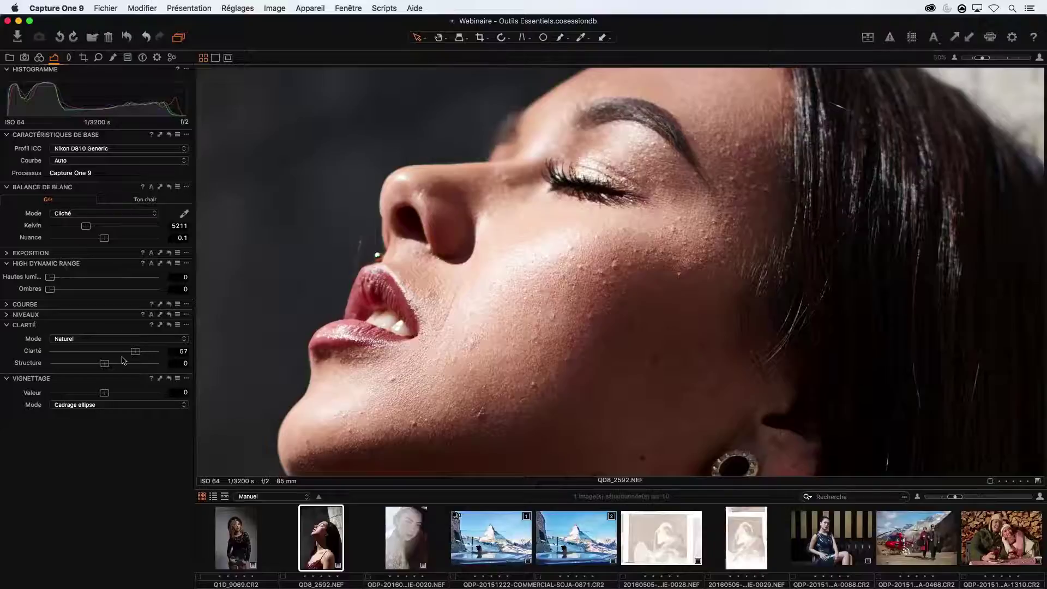
pyautogui.moveTo(135, 351); pyautogui.dragTo(105, 353)
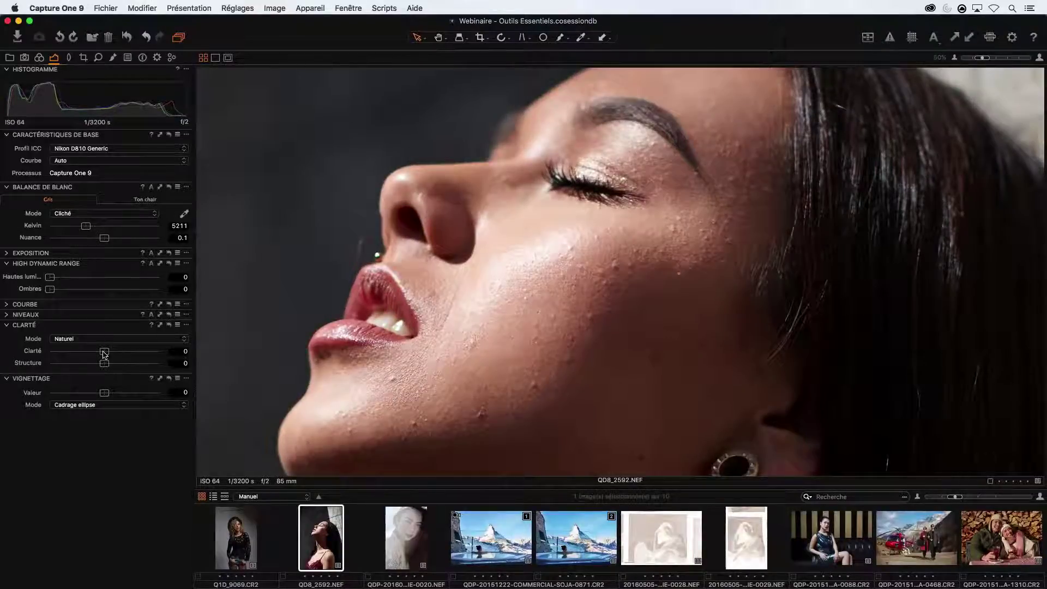
pyautogui.scroll(-1, 548, 304)
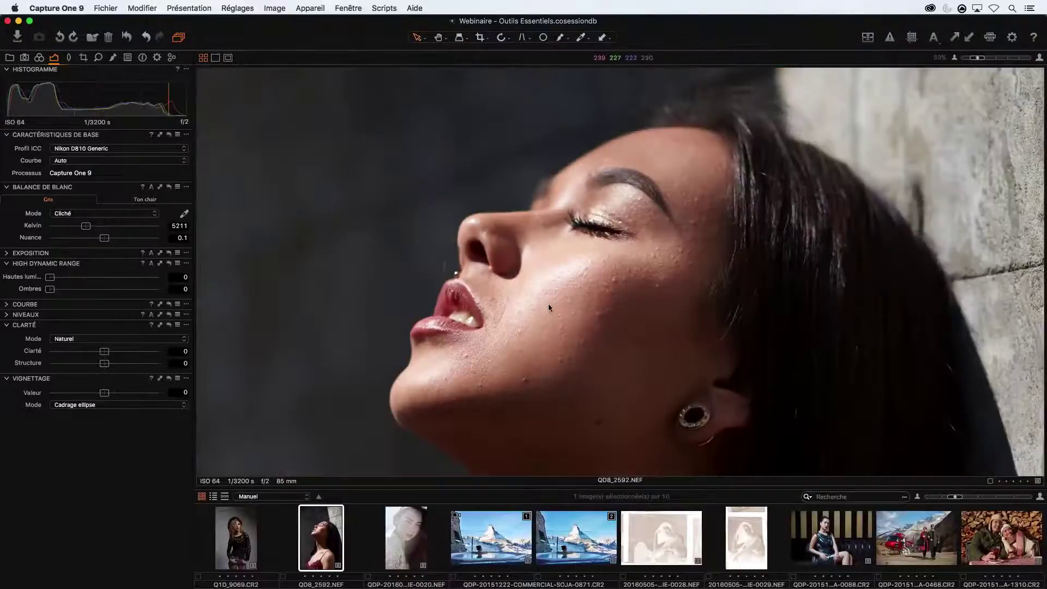
pyautogui.scroll(-2, 557, 312)
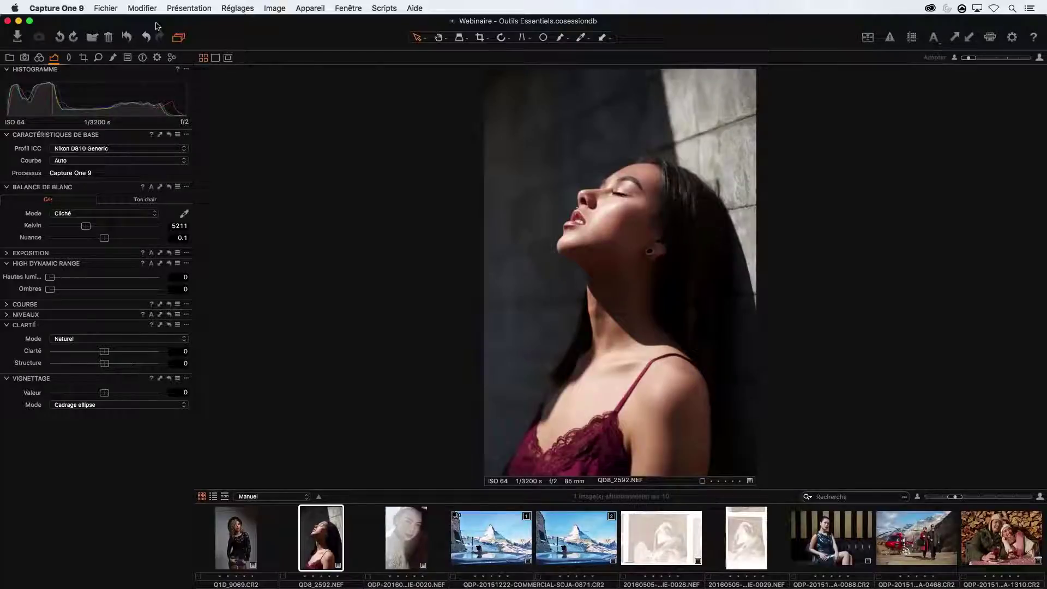
# Step: Review the sharpening and crop options in the Réglages of the JPEG 80% Qualité maximum (Adobe RGB) process recipe
pyautogui.click(157, 58)
pyautogui.click(81, 196)
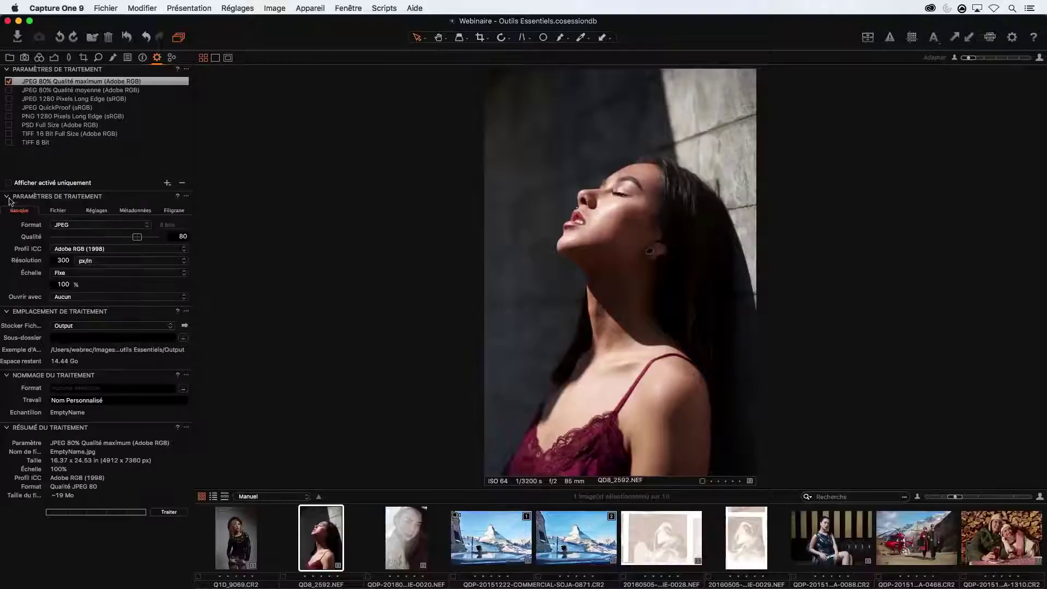
pyautogui.click(94, 211)
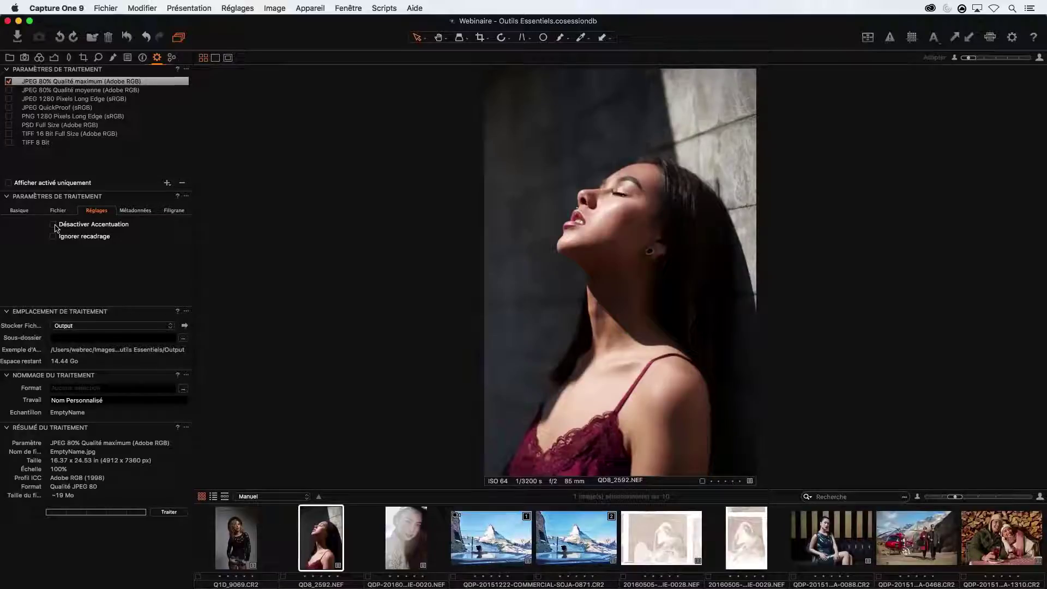
# Step: Set the Moiré Valeur to about 65 for the metallic dress in photo QDP-20151222-COMMERCIAL-SOJA-0088.CR2
pyautogui.click(83, 57)
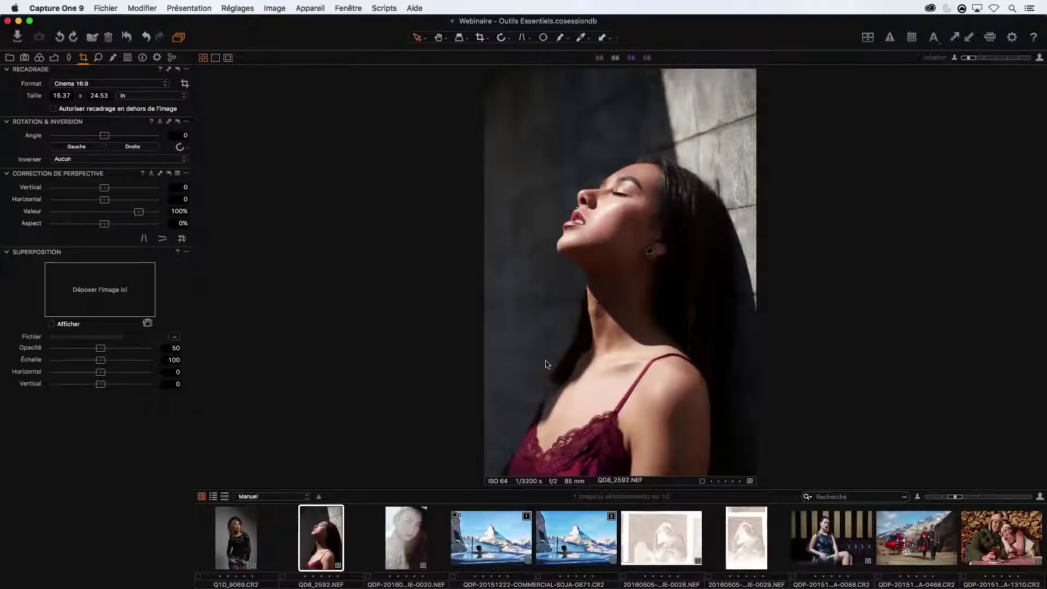
pyautogui.click(819, 545)
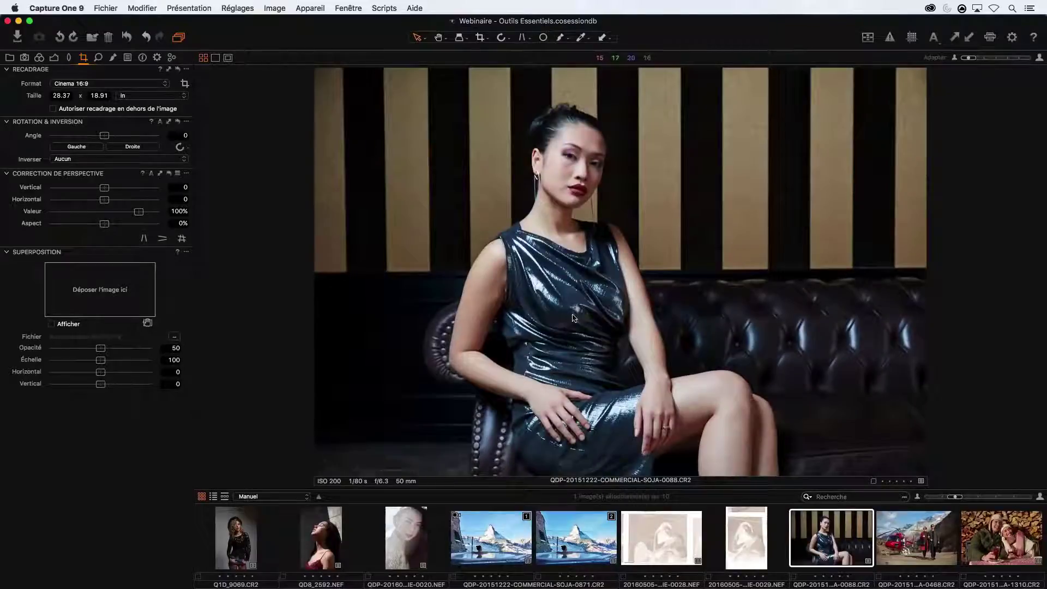
pyautogui.scroll(3, 551, 328)
pyautogui.scroll(2, 462, 361)
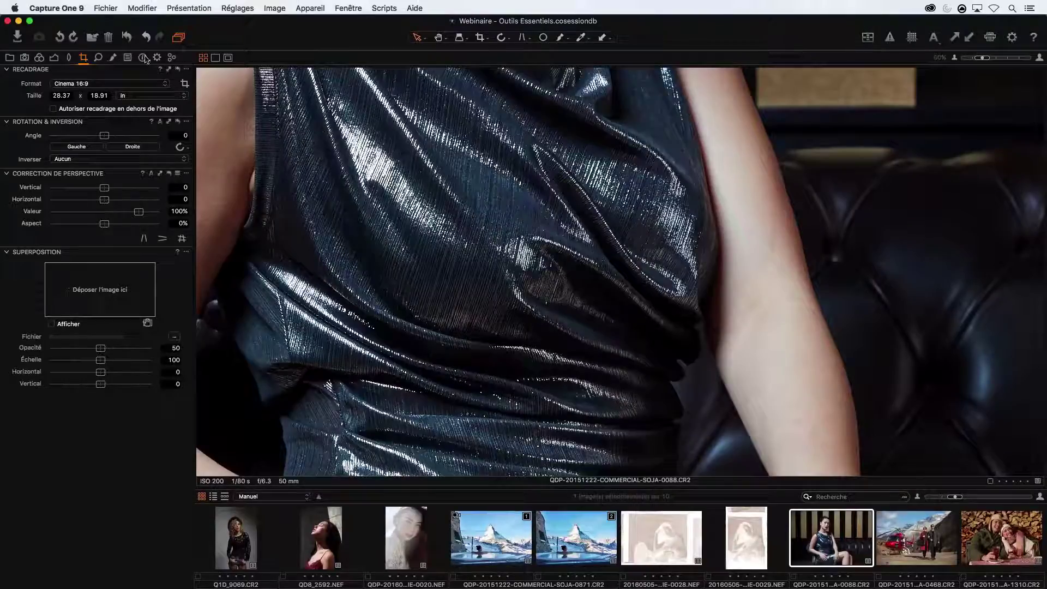
pyautogui.click(98, 58)
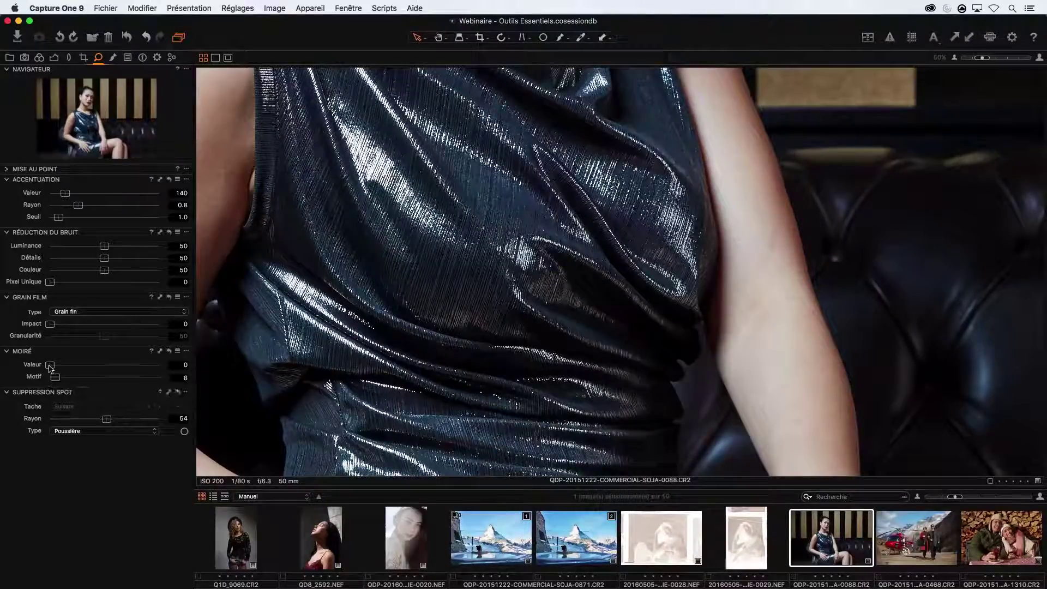
pyautogui.moveTo(49, 368)
pyautogui.mouseDown()
pyautogui.moveTo(153, 369)
pyautogui.moveTo(47, 373)
pyautogui.mouseUp()
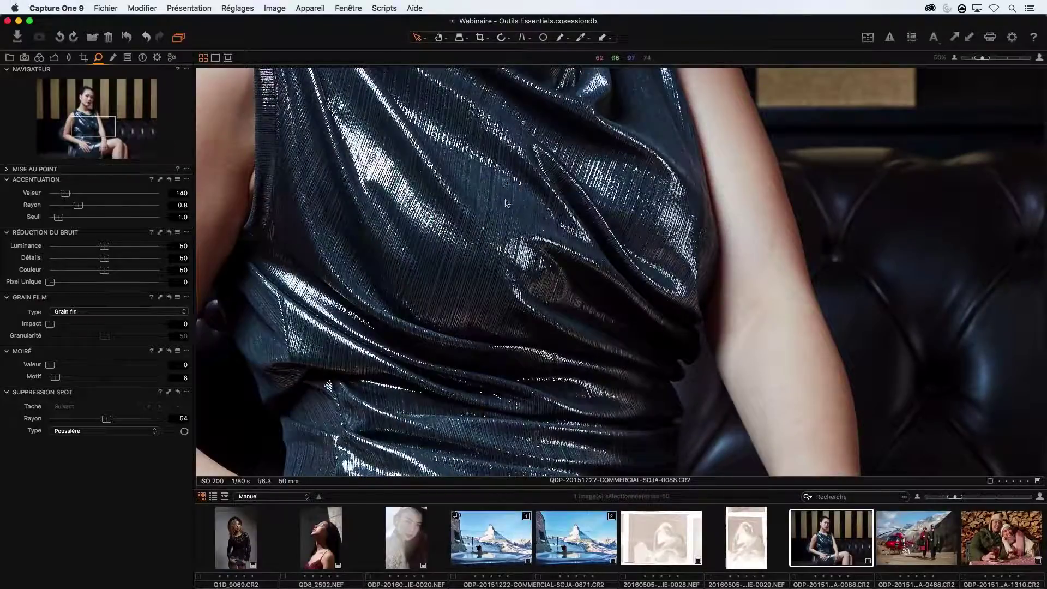
pyautogui.moveTo(50, 364); pyautogui.dragTo(125, 366)
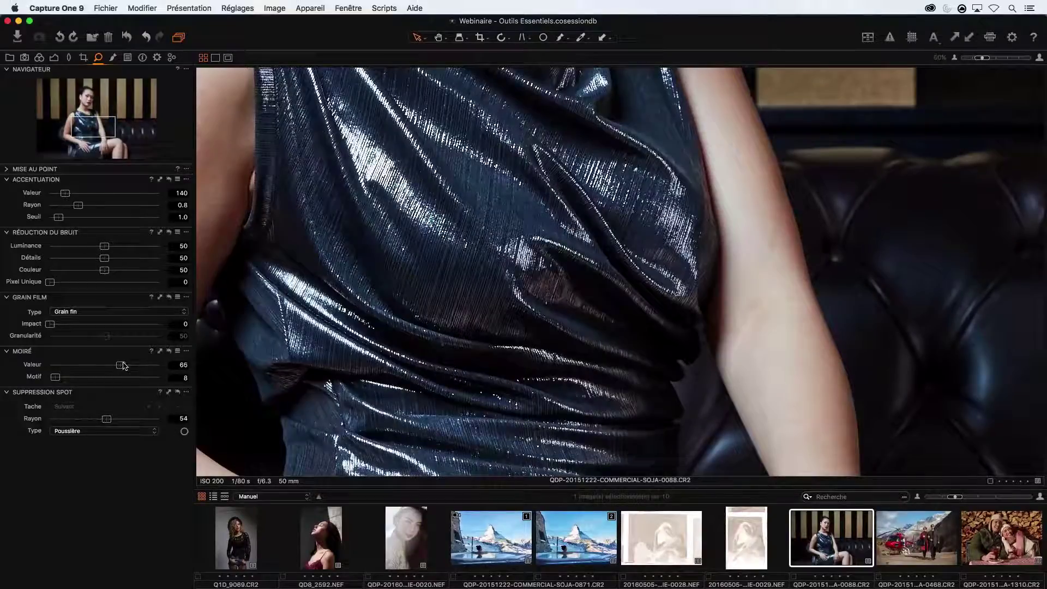
# Step: Compare the metallic dress with the Moiré Valeur at 3 and at 0, and set the Valeur to 58
pyautogui.moveTo(123, 365); pyautogui.dragTo(53, 365)
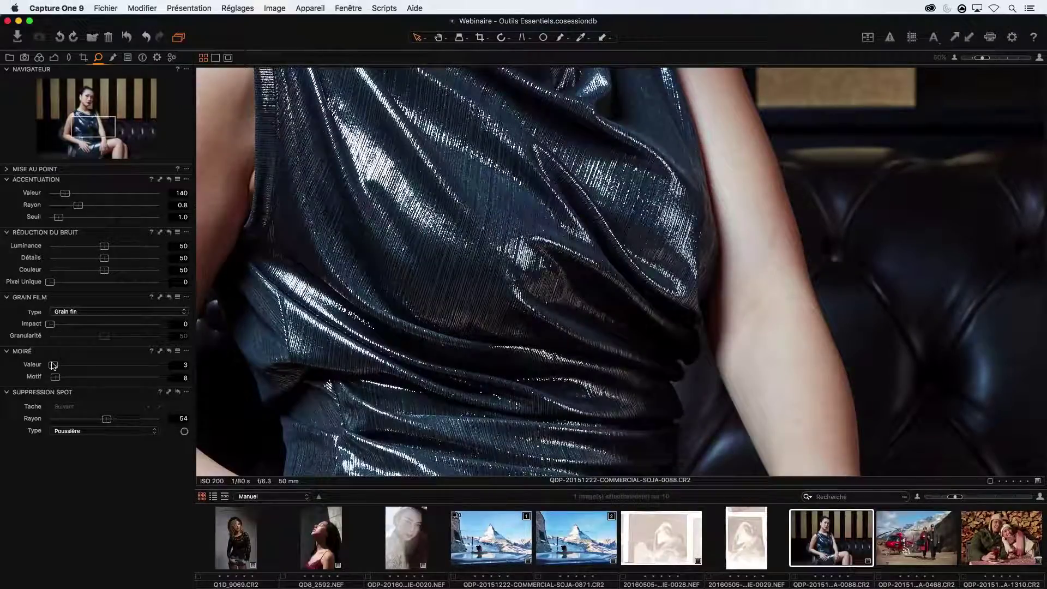
pyautogui.moveTo(53, 366); pyautogui.dragTo(134, 365)
pyautogui.moveTo(127, 365); pyautogui.dragTo(60, 366)
pyautogui.scroll(3, 435, 228)
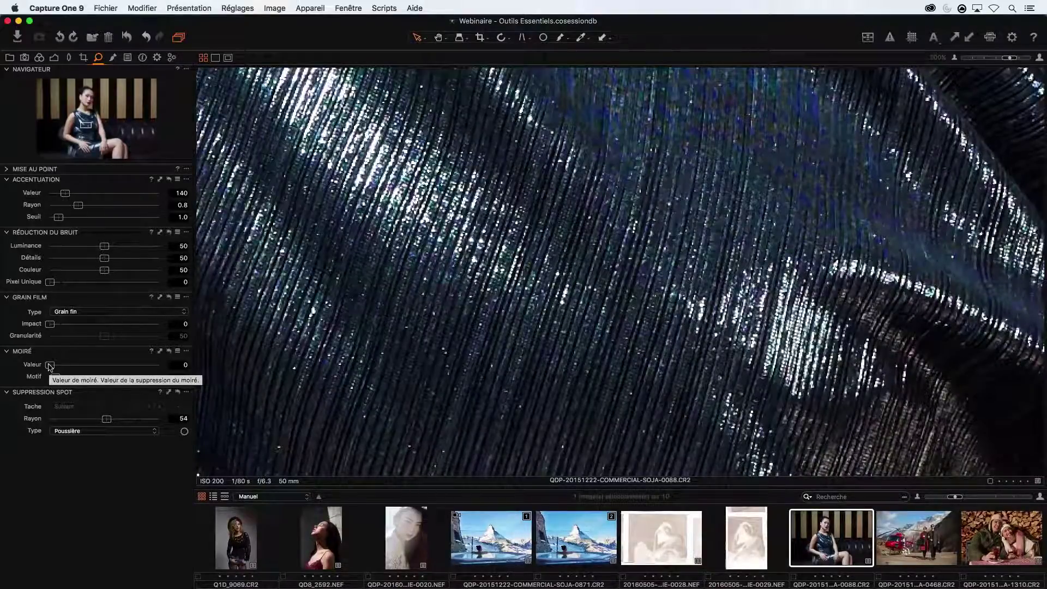
pyautogui.moveTo(49, 365); pyautogui.dragTo(110, 369)
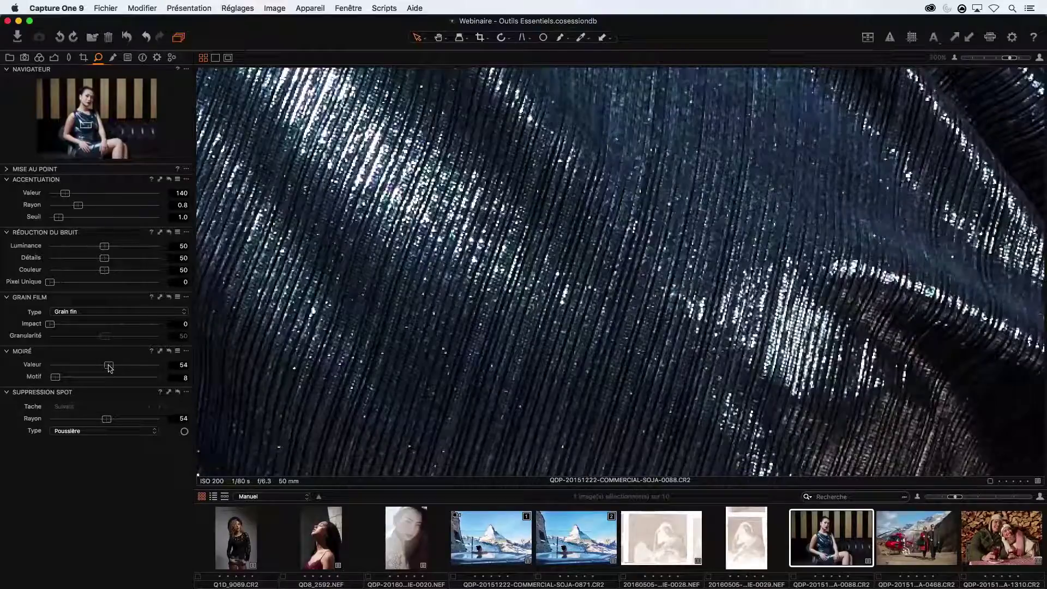
pyautogui.moveTo(109, 369); pyautogui.dragTo(112, 369)
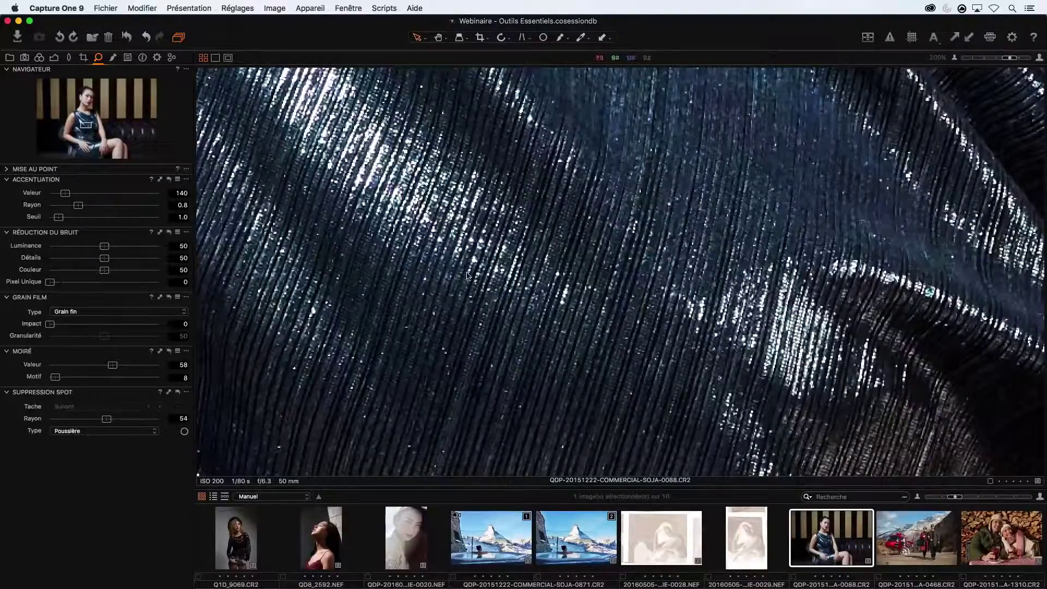
pyautogui.press('super+0')
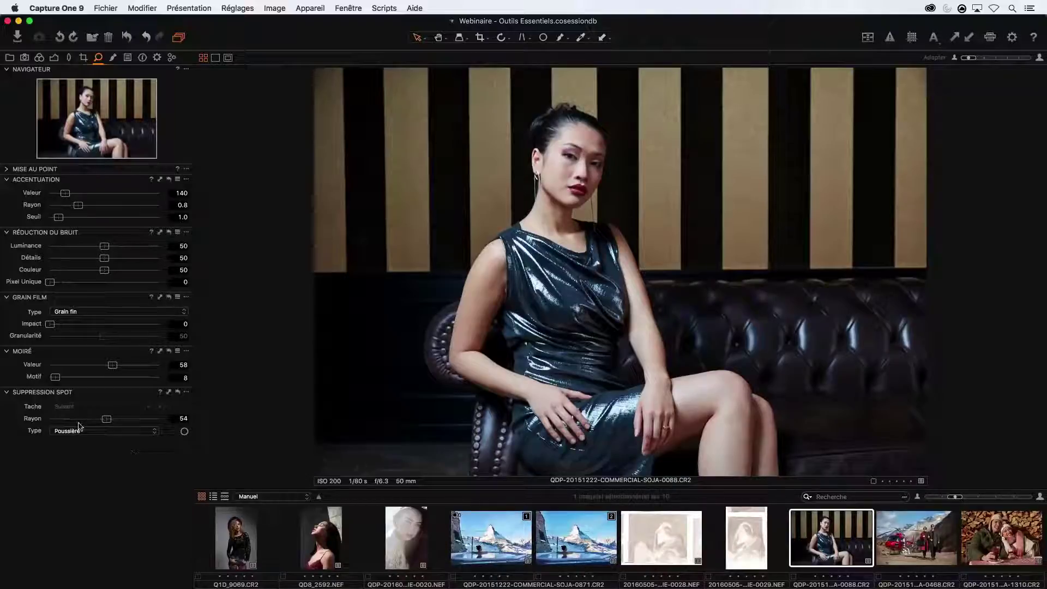
# Step: Place a Poussière removal spot on the dark area beside the sofa and change the spot's type to Tache
pyautogui.click(106, 430)
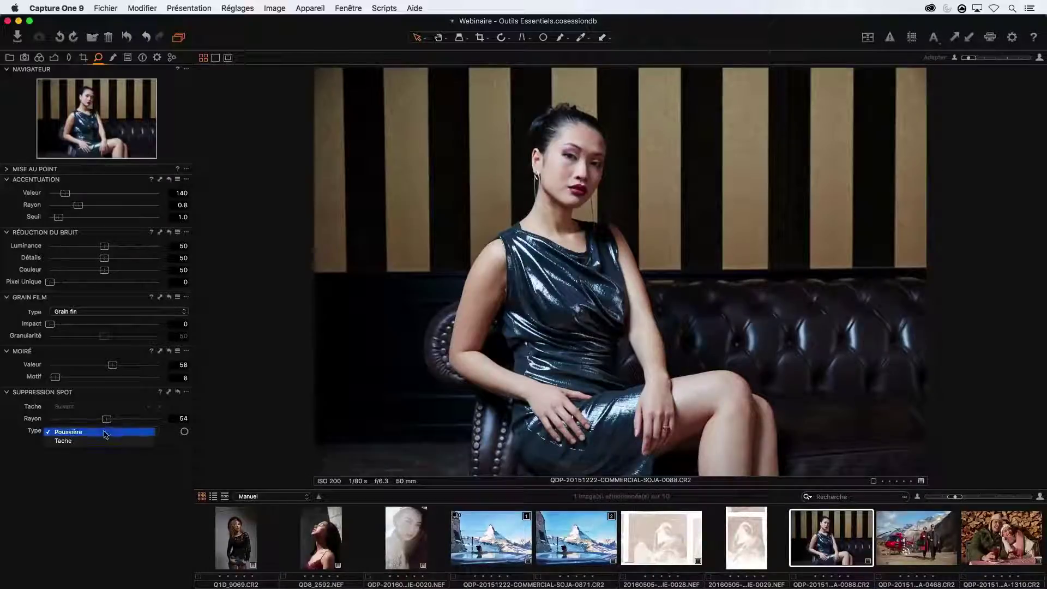
pyautogui.click(105, 432)
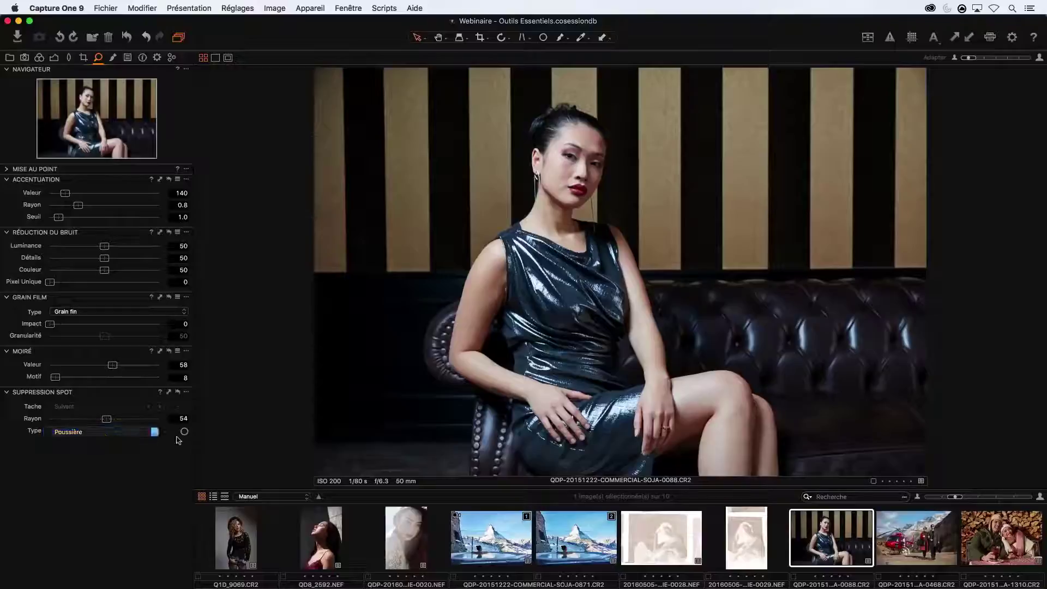
pyautogui.click(184, 432)
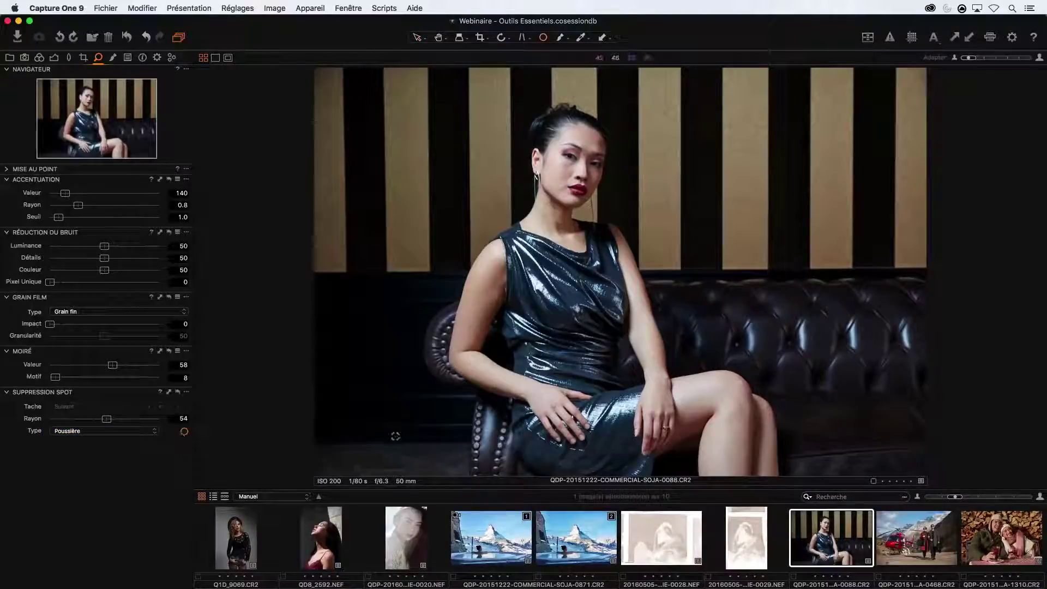
pyautogui.click(395, 437)
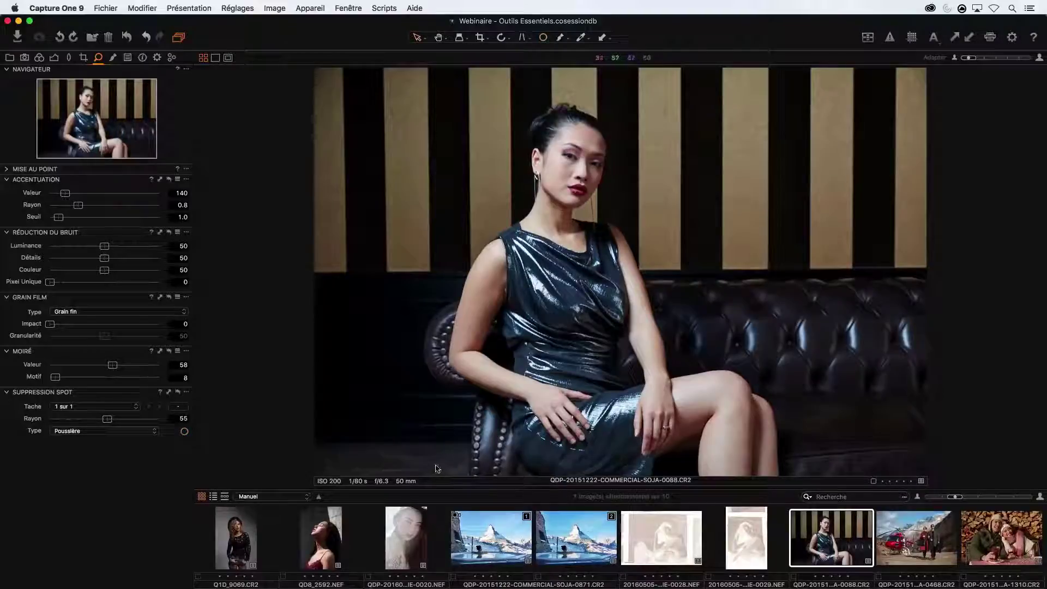
pyautogui.click(96, 432)
pyautogui.click(94, 441)
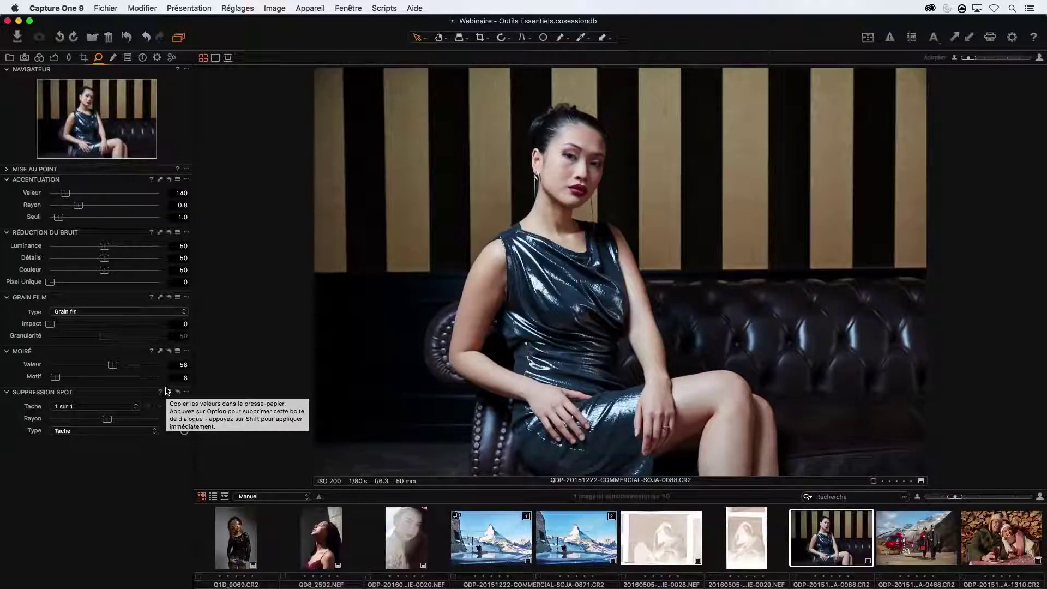
# Step: Invert the scanned film negative 0028.NEF by setting the RVB output levels in Niveaux to 255 for shadows and 0 for highlights
pyautogui.click(69, 58)
pyautogui.click(55, 58)
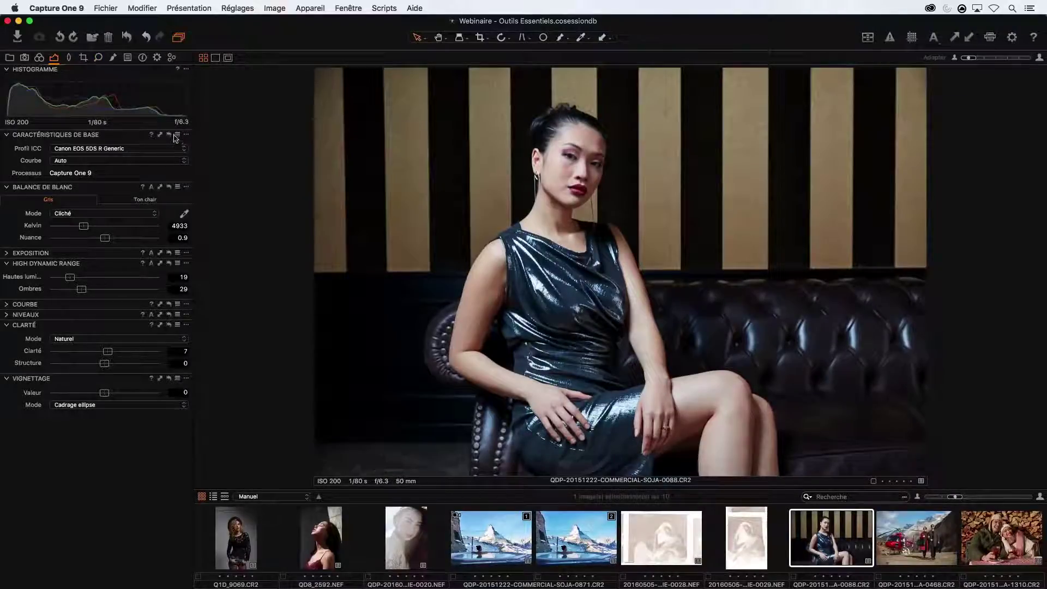
pyautogui.click(654, 543)
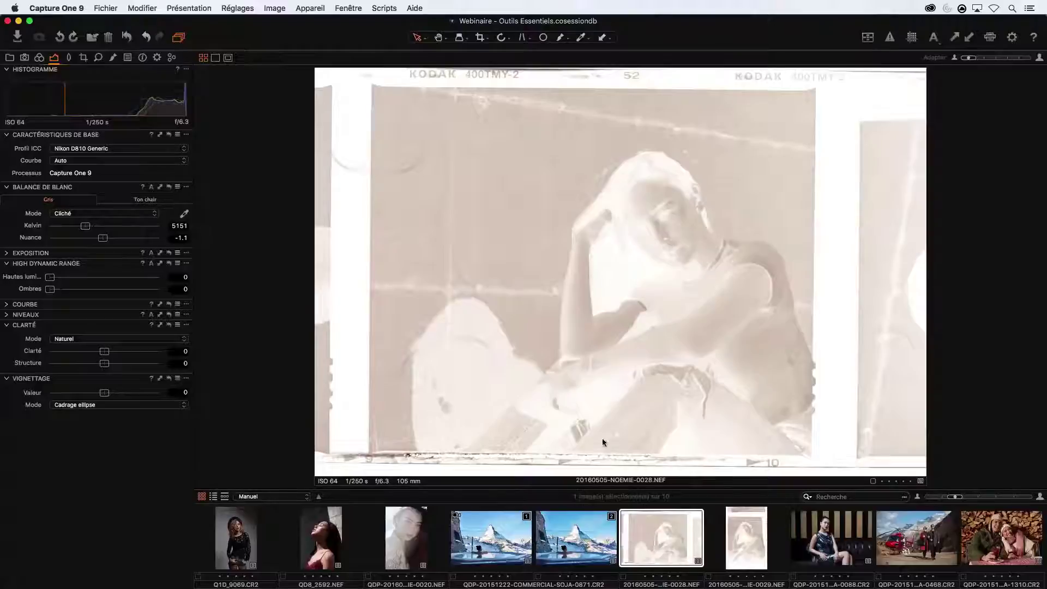
pyautogui.click(67, 61)
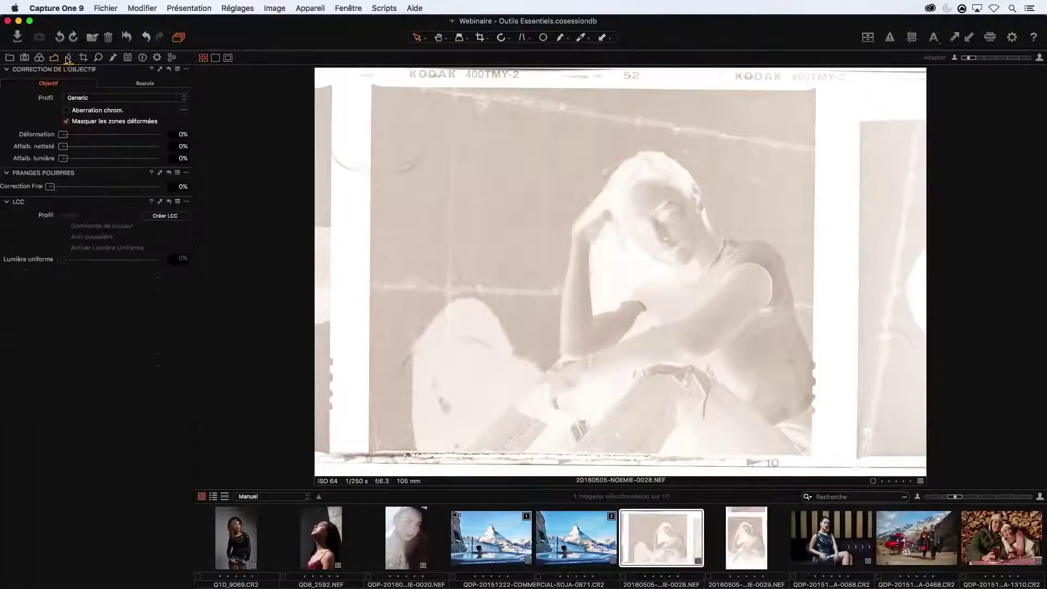
pyautogui.click(55, 59)
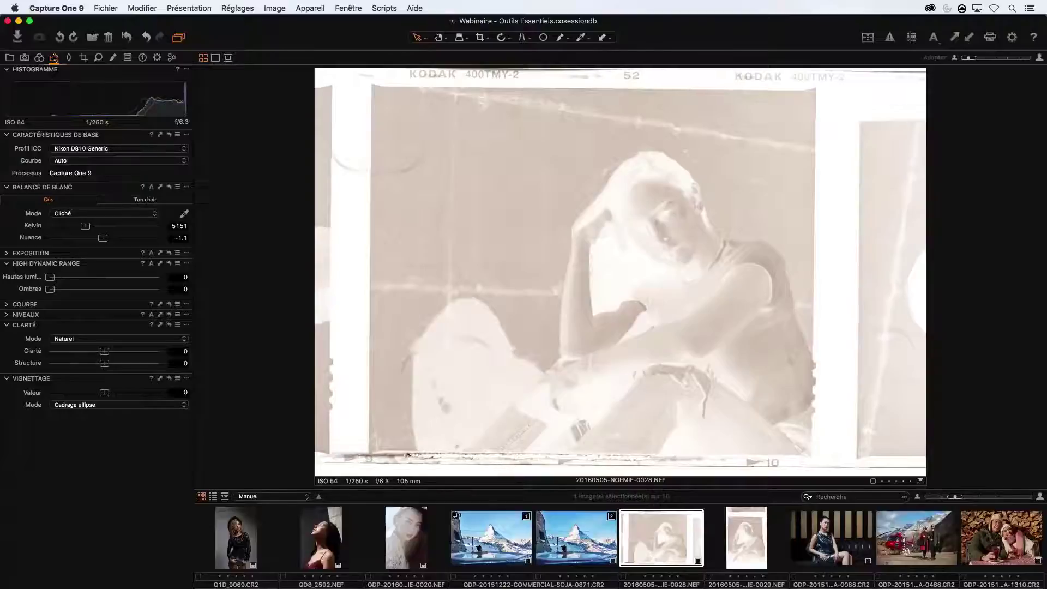
pyautogui.click(7, 315)
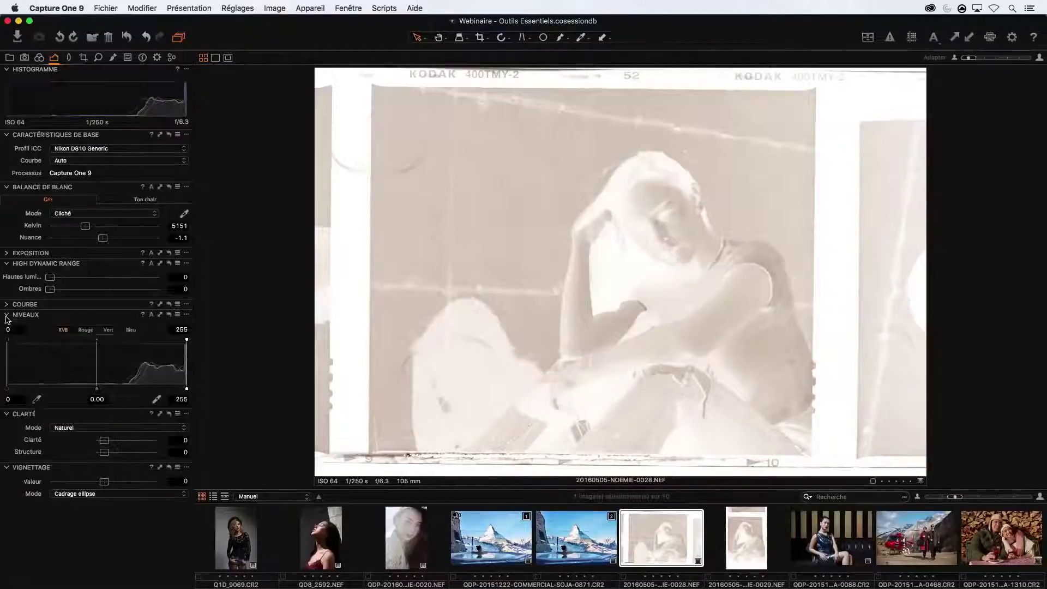
pyautogui.click(10, 389)
pyautogui.moveTo(9, 392)
pyautogui.mouseDown()
pyautogui.moveTo(153, 389)
pyautogui.moveTo(7, 389)
pyautogui.mouseUp()
pyautogui.moveTo(126, 388); pyautogui.dragTo(187, 388)
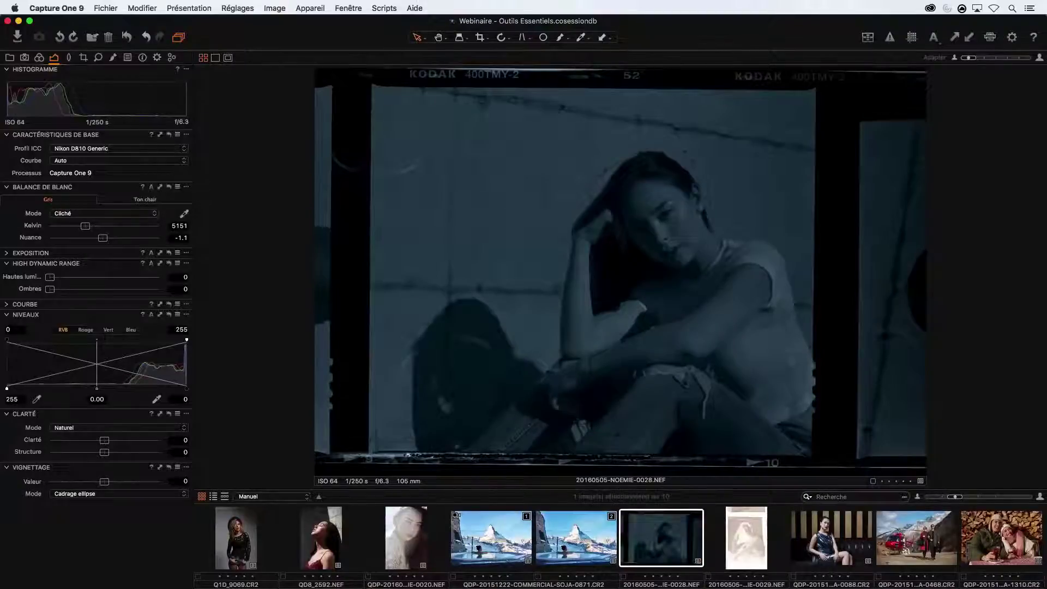
# Step: Move the Courbe tool below Niveaux, and expand the Courbe and Exposition tools
pyautogui.moveTo(22, 304); pyautogui.dragTo(24, 403)
pyautogui.click(24, 400)
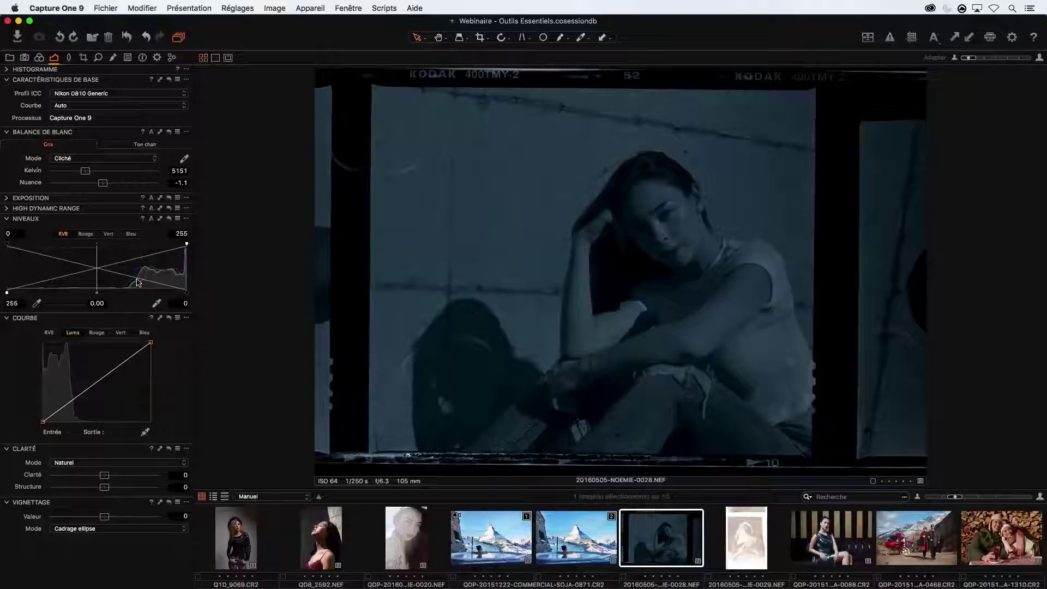
pyautogui.click(8, 198)
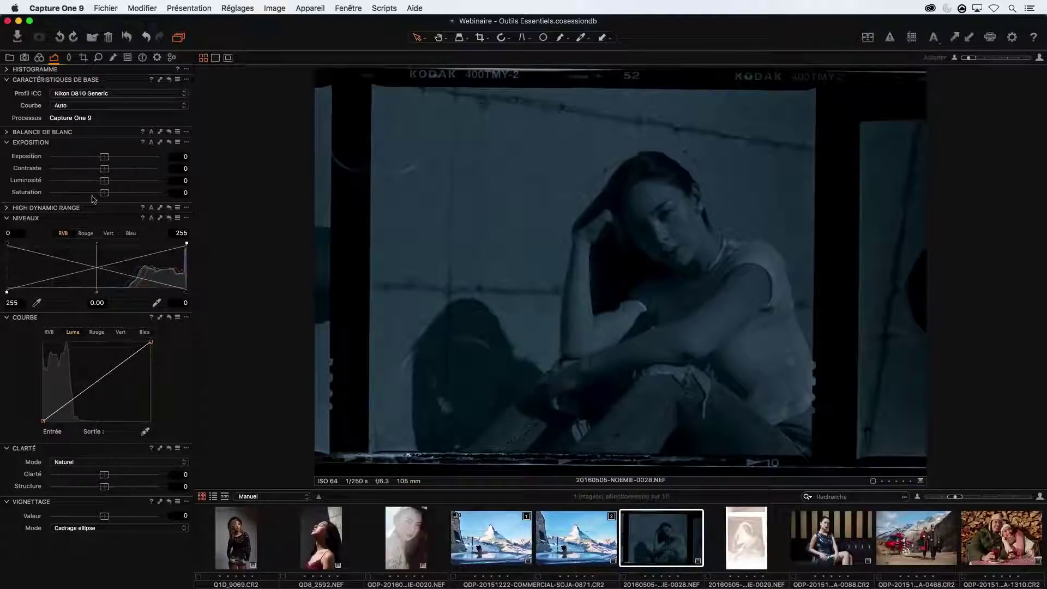
pyautogui.moveTo(108, 158); pyautogui.dragTo(104, 160)
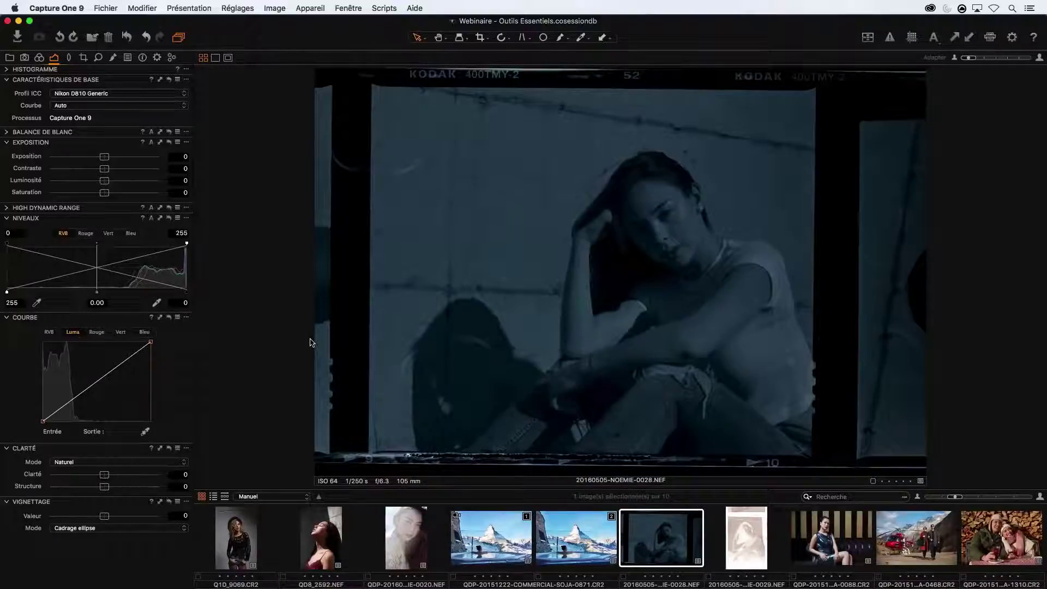
# Step: Review the catalogue types offered for import, including Media Pro, Aperture and Lightroom
pyautogui.click(107, 7)
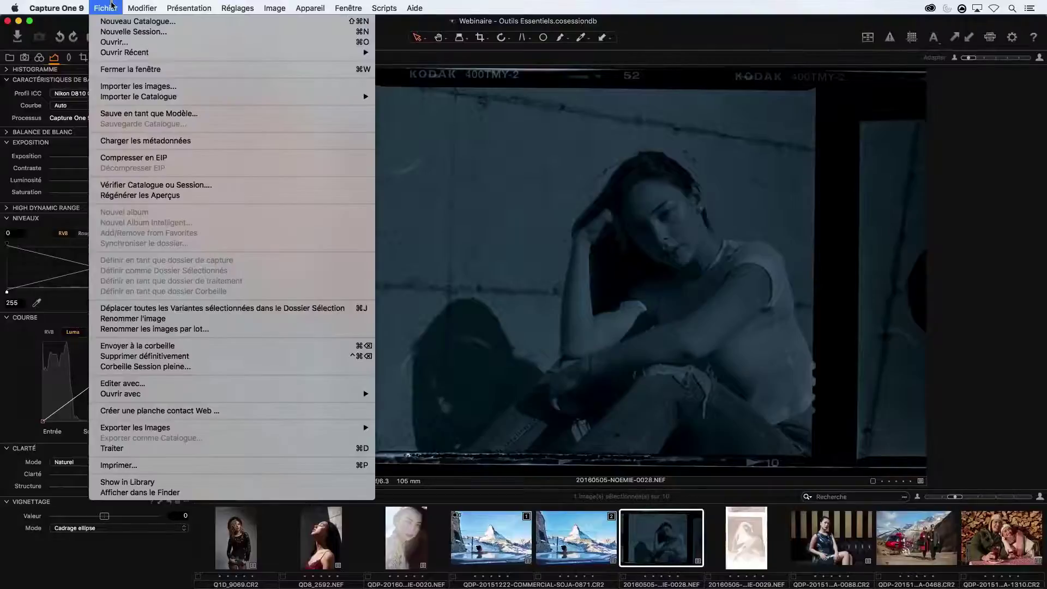
pyautogui.moveTo(137, 97)
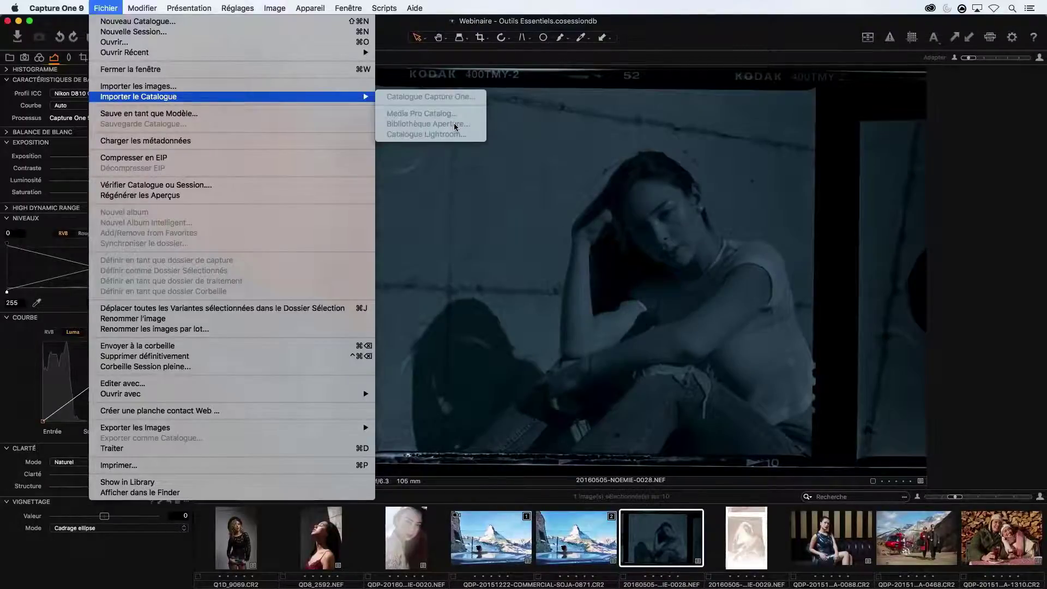
pyautogui.click(451, 61)
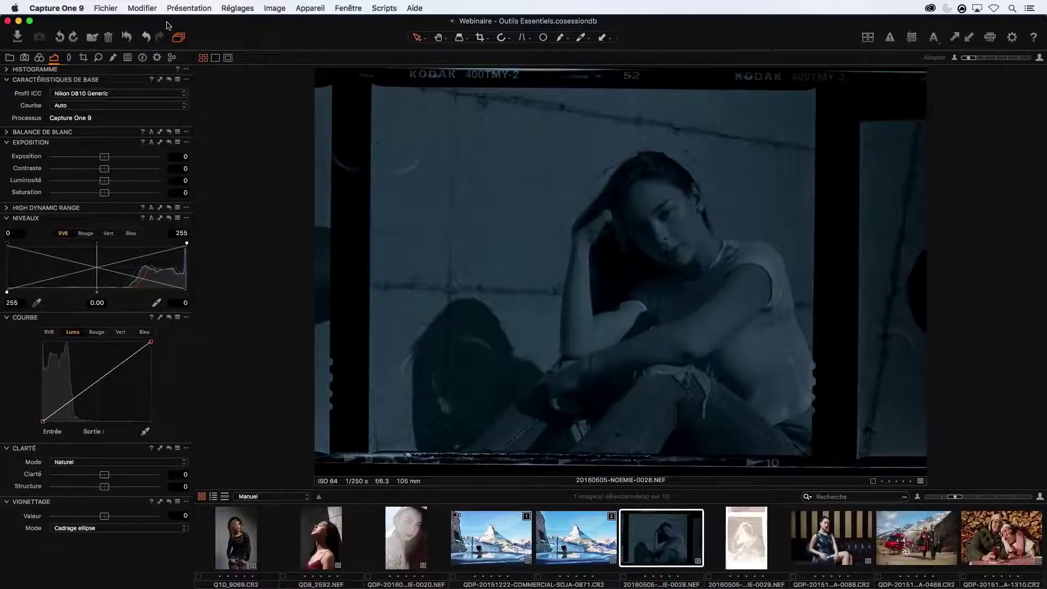
# Step: Review the Apparence, Général and Image preferences, including the XMP metadata synchronisation setting
pyautogui.click(76, 5)
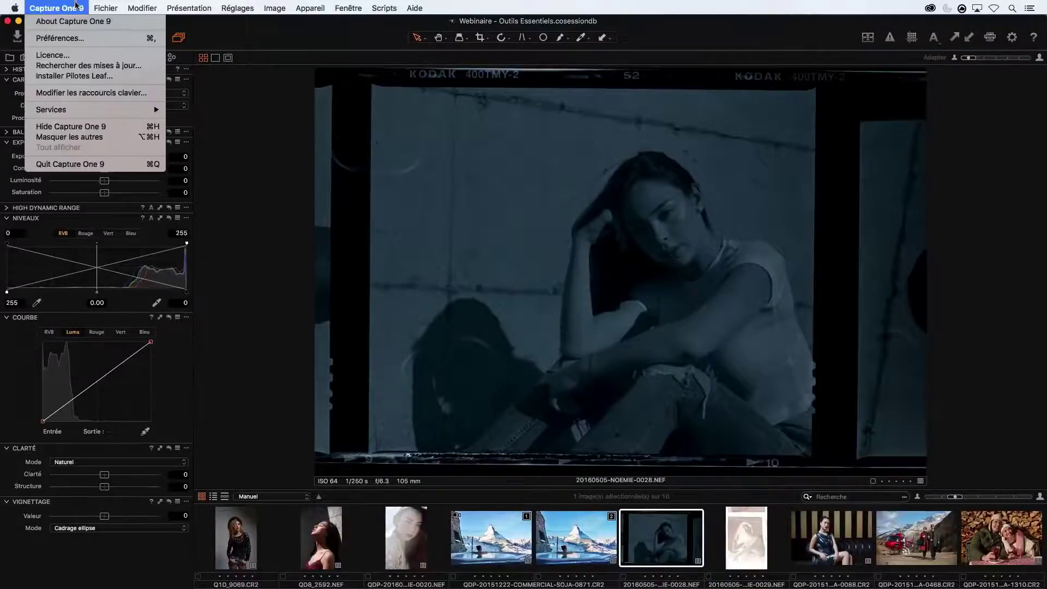
pyautogui.click(74, 38)
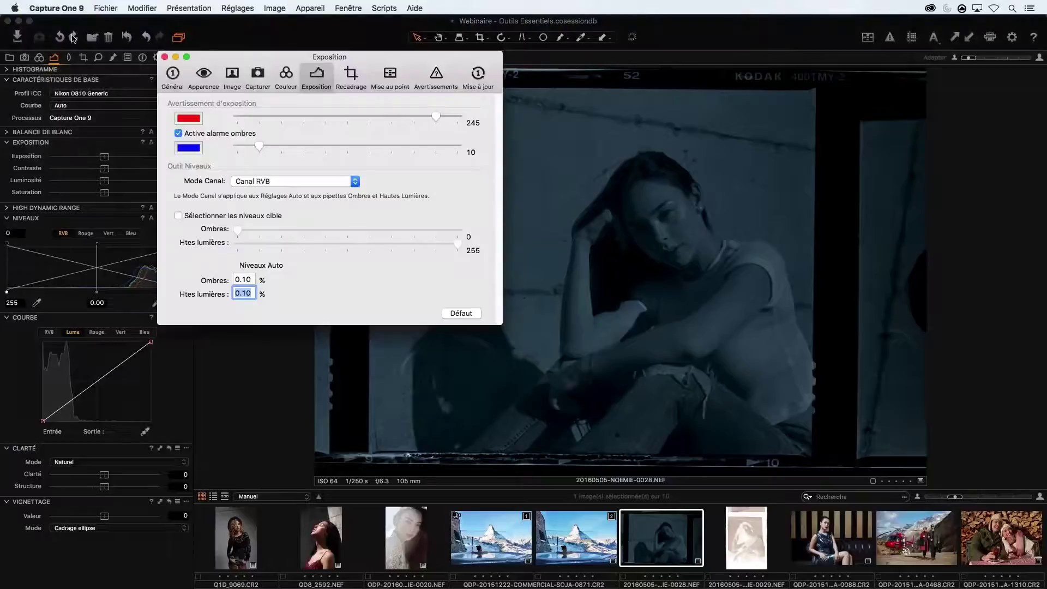
pyautogui.click(254, 79)
pyautogui.click(203, 77)
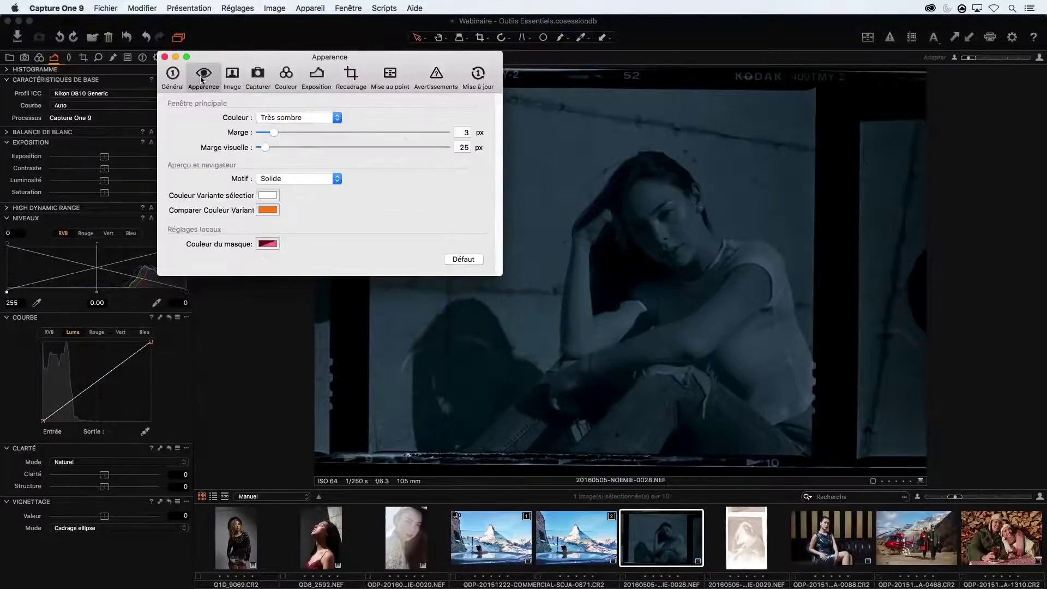
pyautogui.click(173, 79)
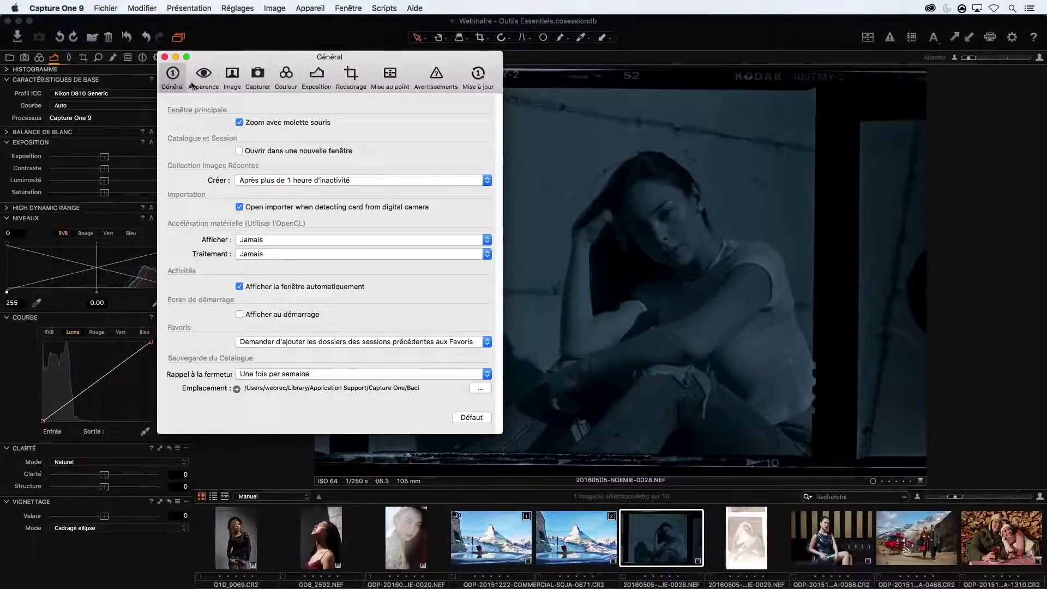
pyautogui.click(232, 75)
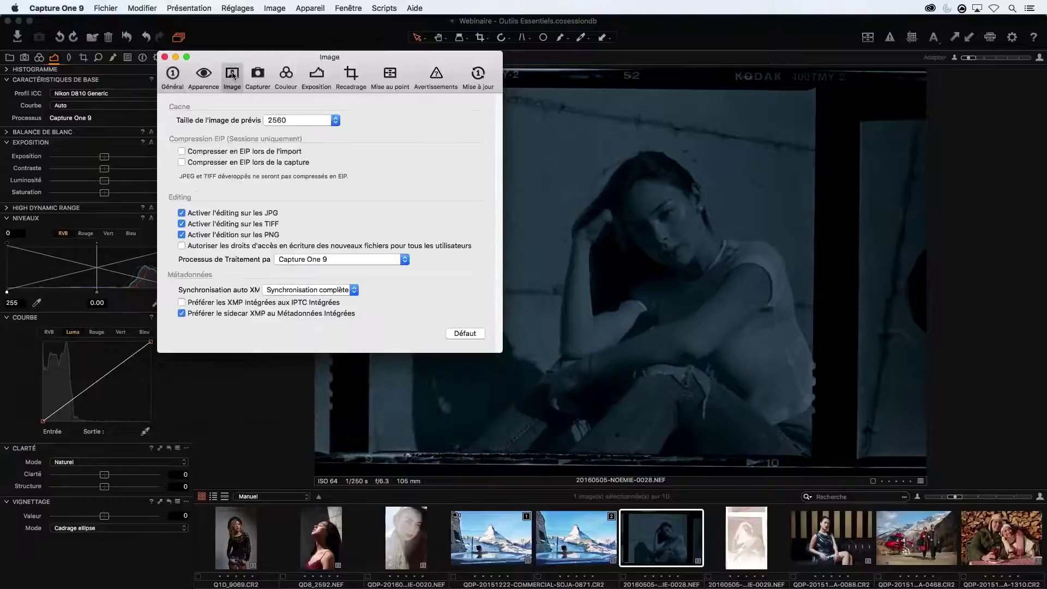
pyautogui.click(304, 292)
pyautogui.click(303, 292)
pyautogui.click(165, 57)
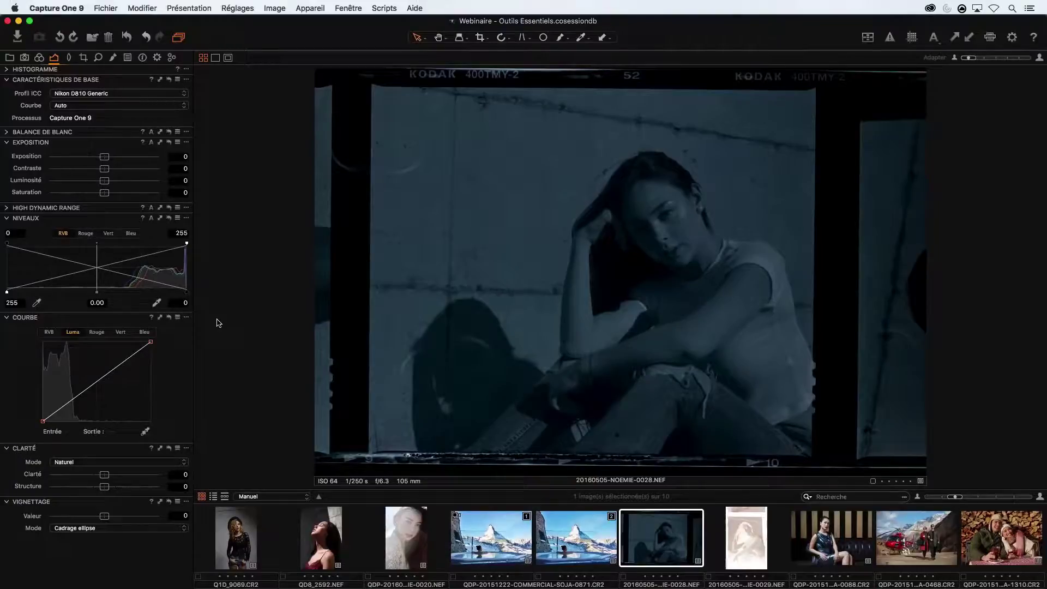
# Step: View the photos Q1D_9069.CR2, QD8_2592.NEF and QDP-20151222-COMMERCIAL-SOJA-0088.CR2 one after another
pyautogui.click(254, 534)
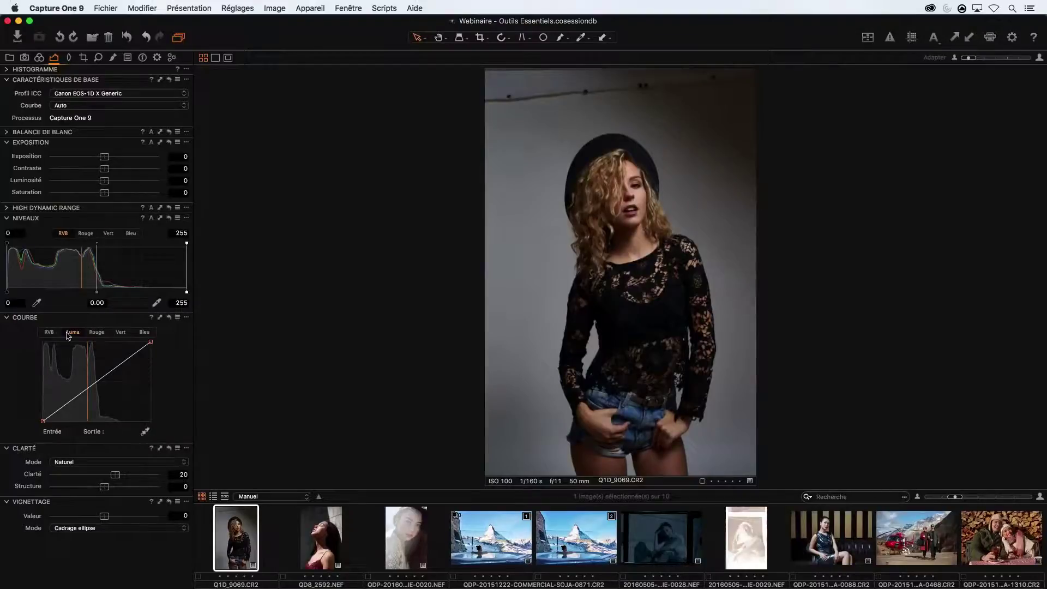
pyautogui.click(325, 539)
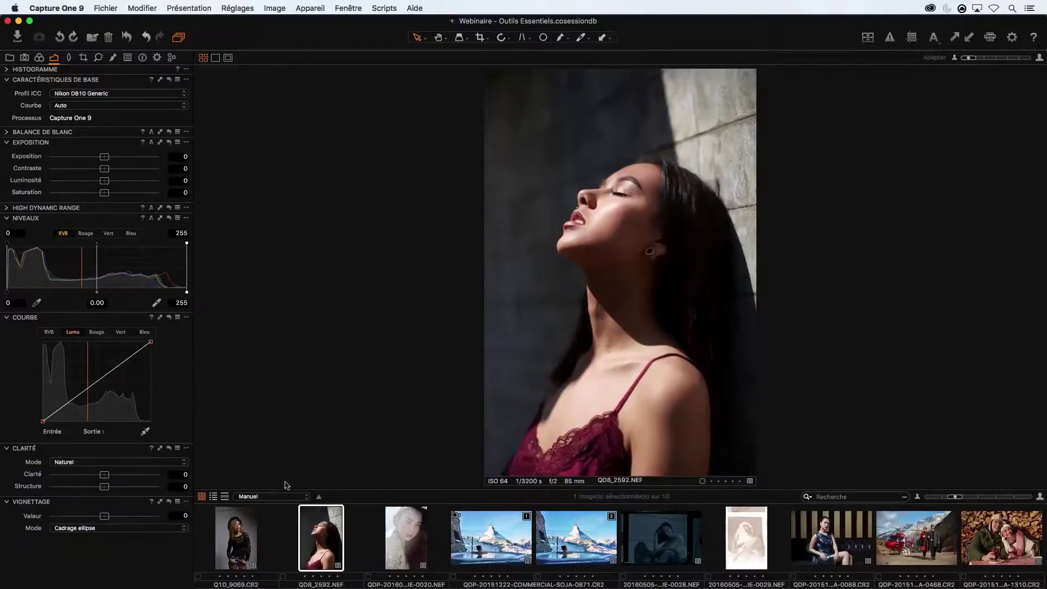
pyautogui.keyDown('super'); pyautogui.click(345, 552); pyautogui.keyUp('super')
pyautogui.click(827, 549)
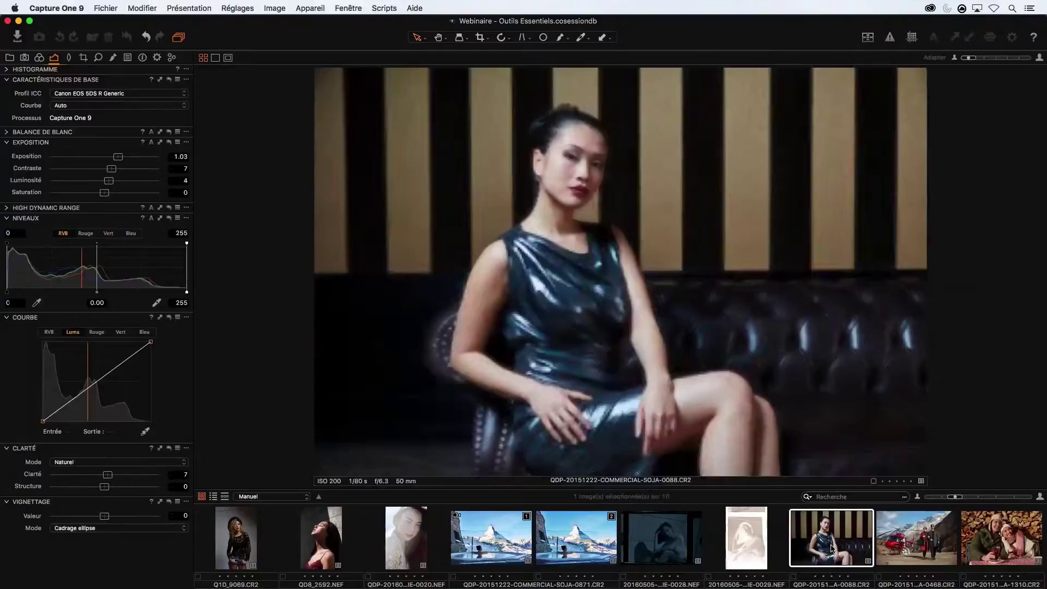